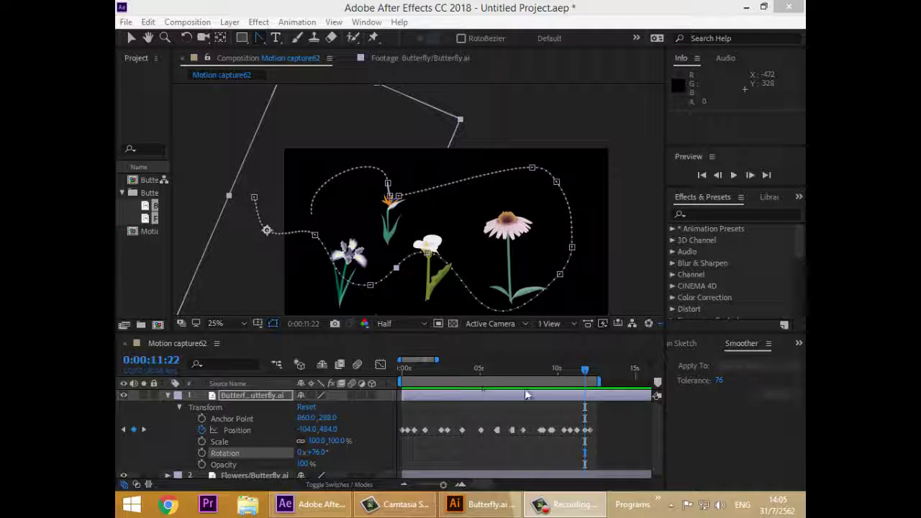
Switch to Butterfly.ai in Illustrator and add two new layers above the Butterfly layer
click(492, 505)
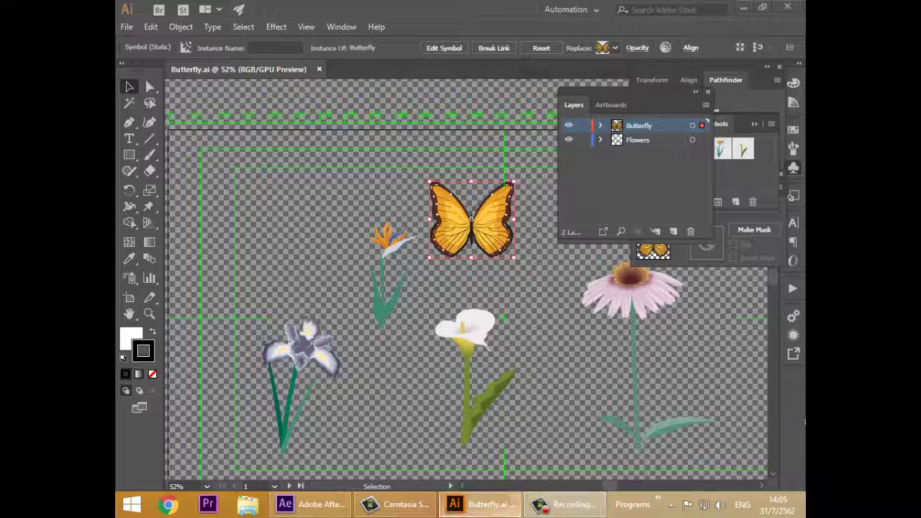
click(749, 229)
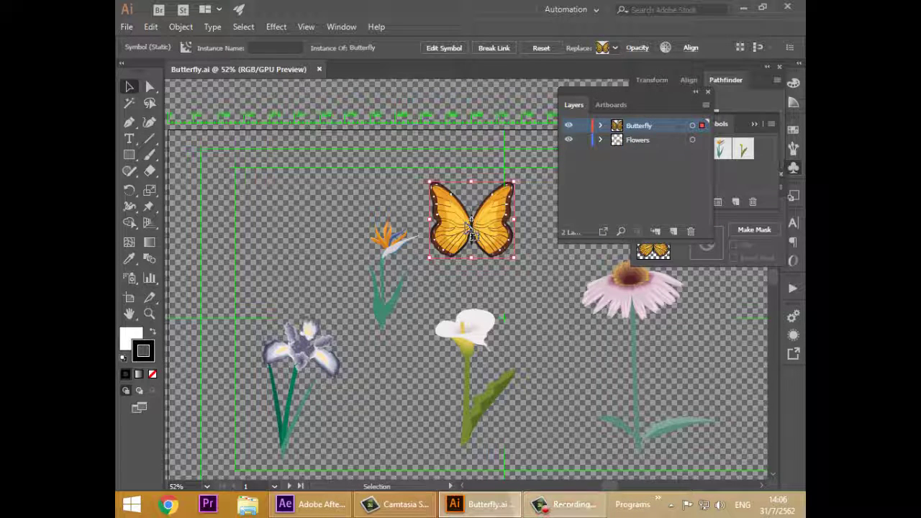
click(675, 233)
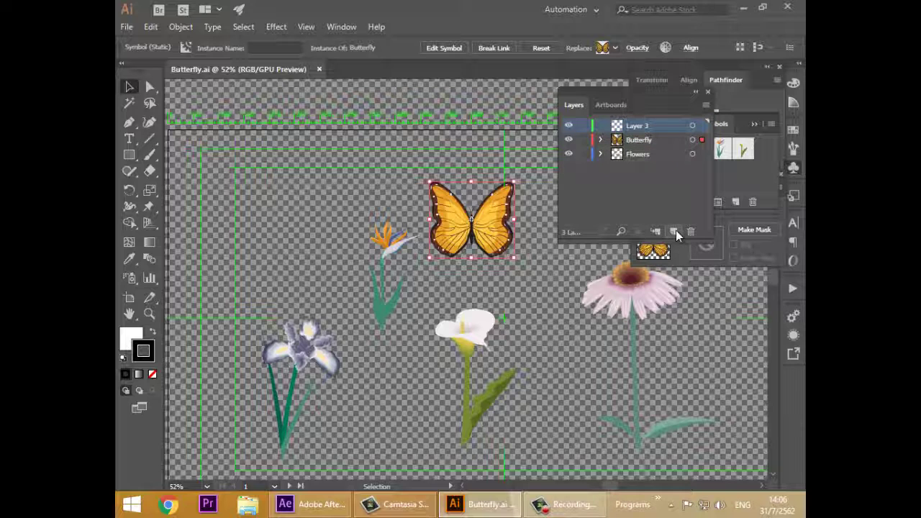
click(676, 231)
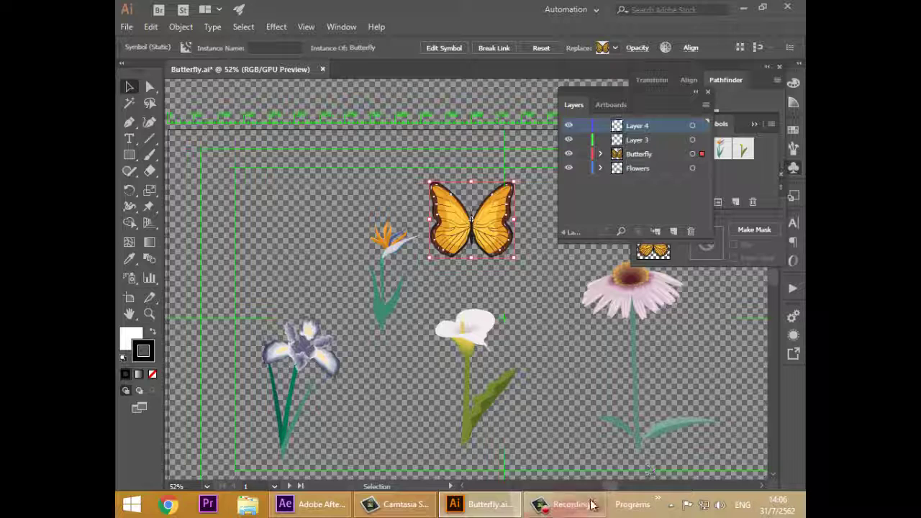
mouse_move(591, 505)
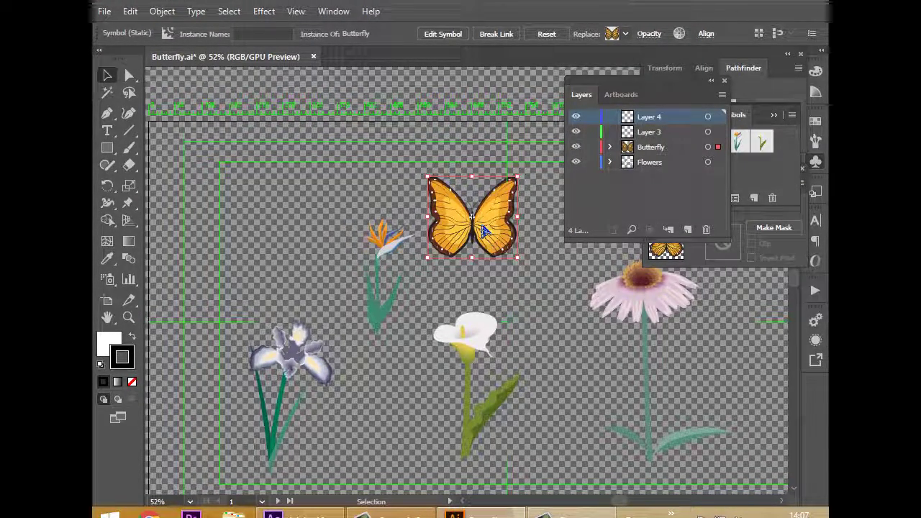
Paste a copy of the butterfly into Layer 3, hide the Butterfly and Flowers layers, and move the copy slightly down
ctrl+click(658, 141)
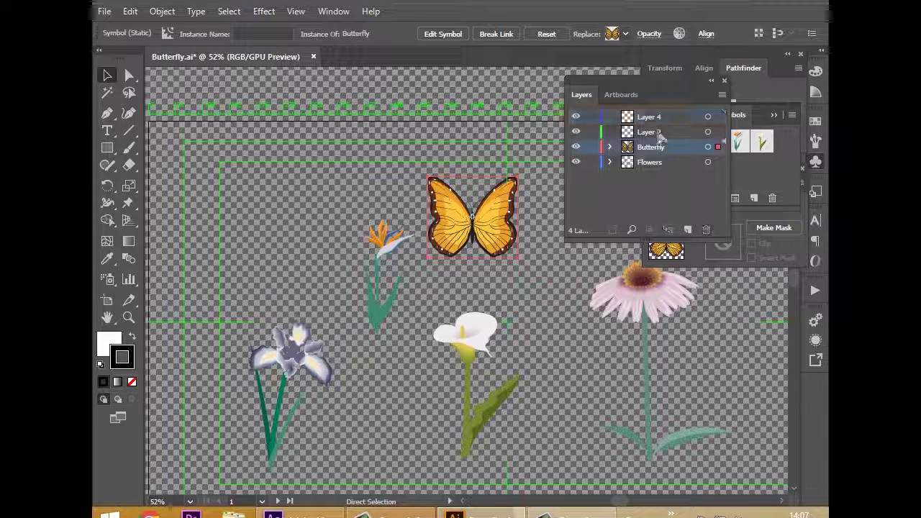
click(655, 134)
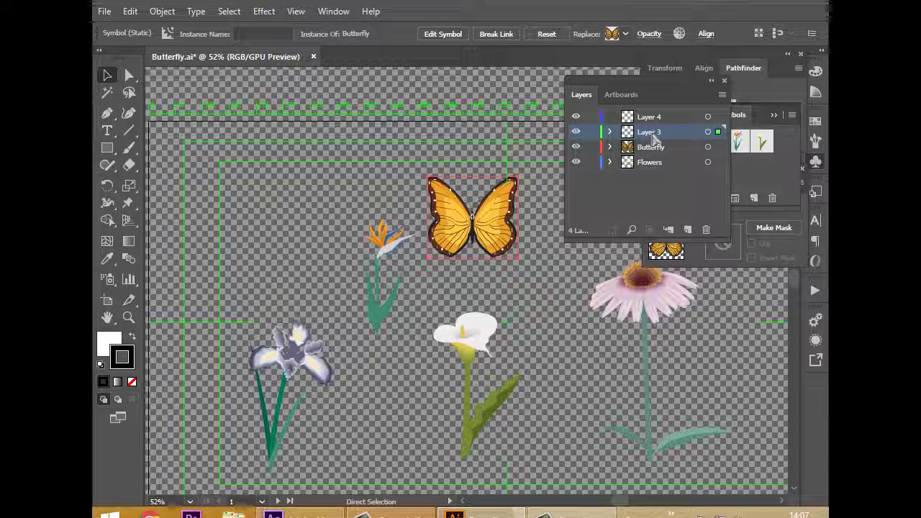
key(ctrl+v)
click(576, 147)
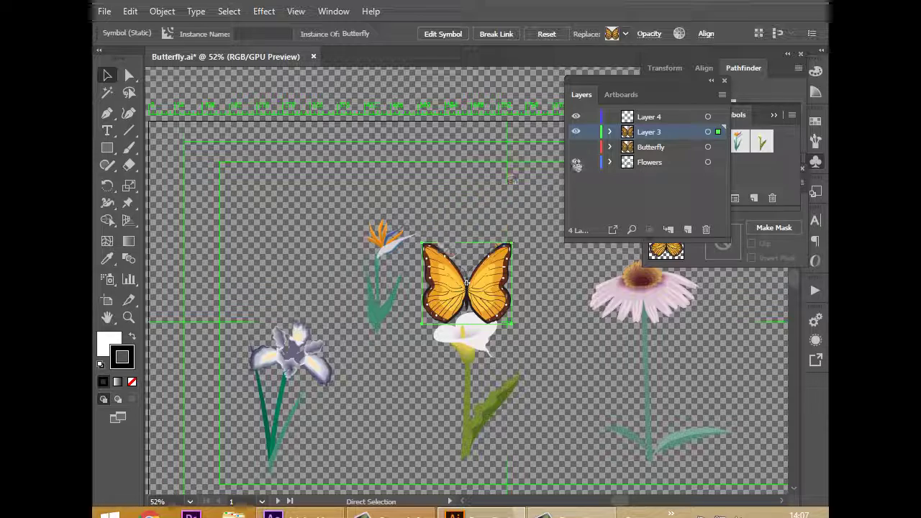
click(576, 162)
key(v)
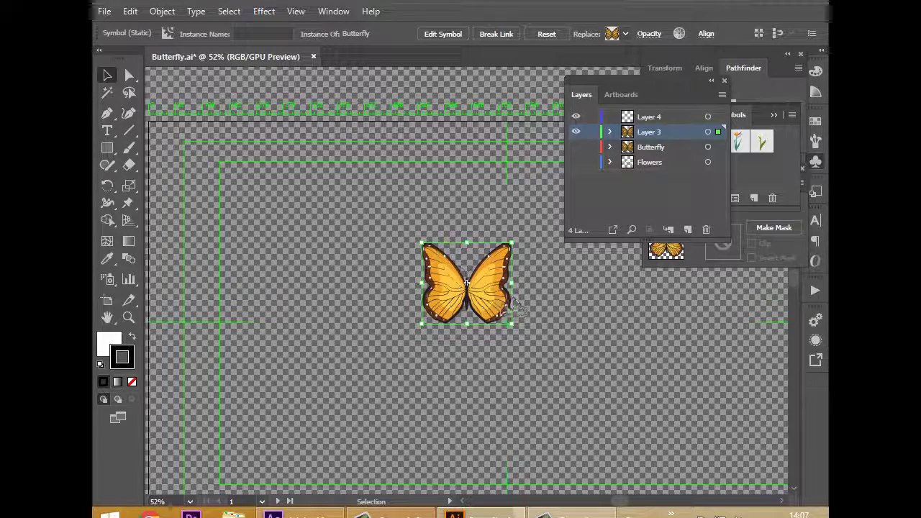
drag(490, 316, 490, 331)
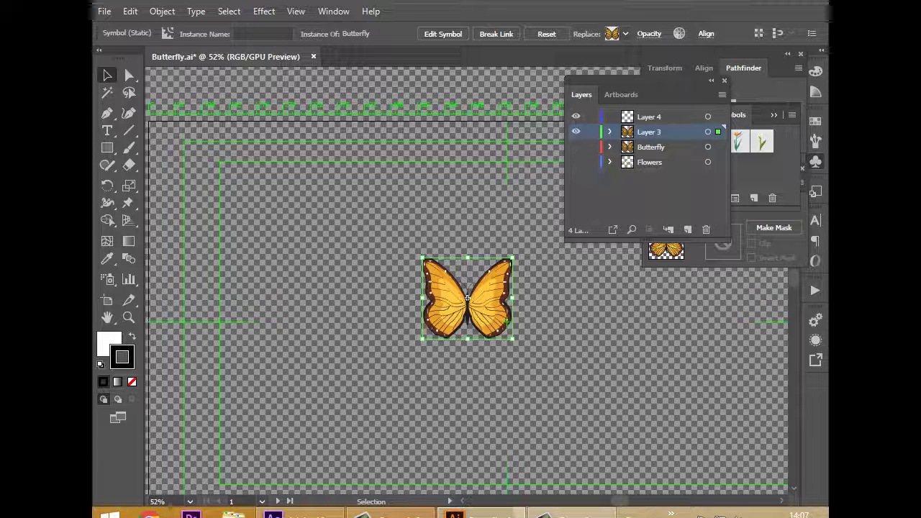
Expand the butterfly symbol copy on Layer 3 with Object and Fill enabled
click(165, 12)
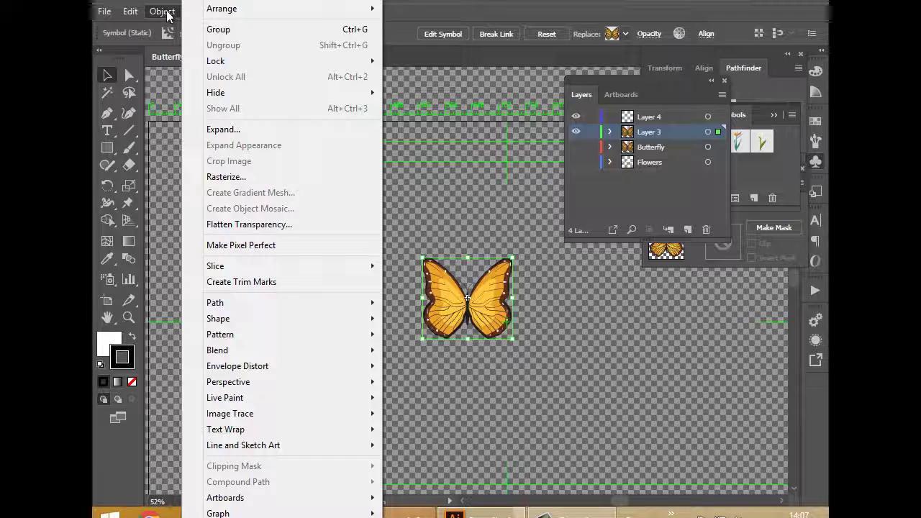
click(273, 133)
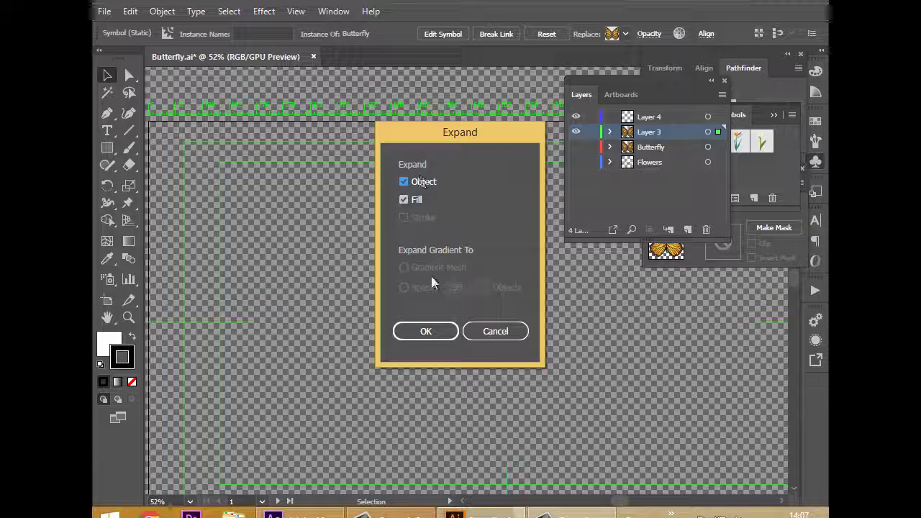
click(425, 331)
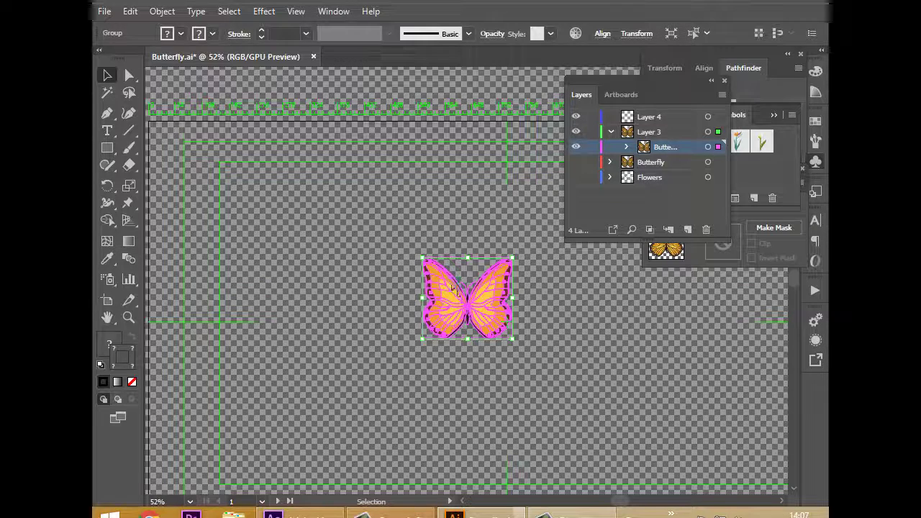
click(469, 374)
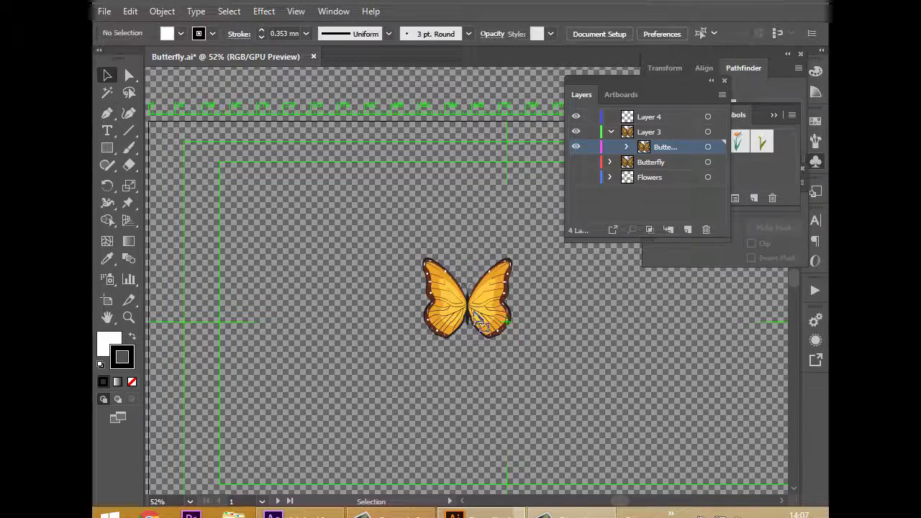
click(479, 320)
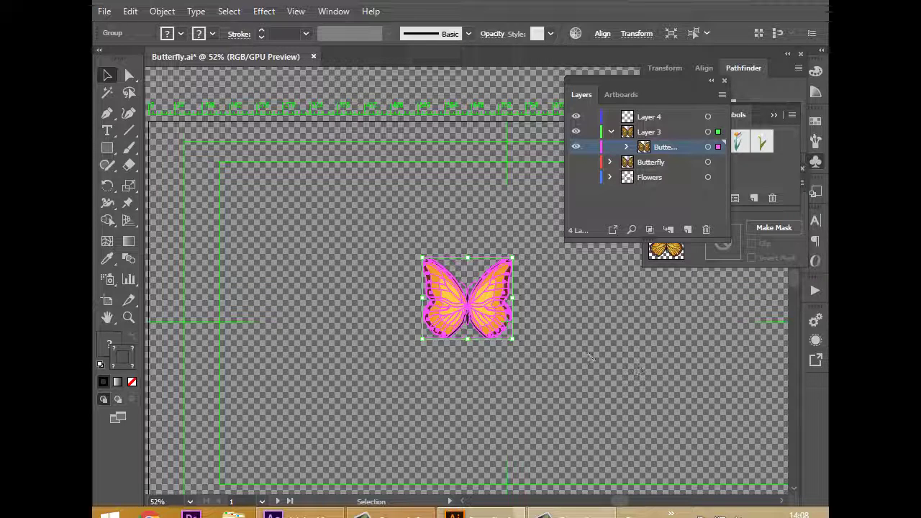
Expand the resulting butterfly group with Fill and Stroke enabled, and keep the group selected
click(162, 11)
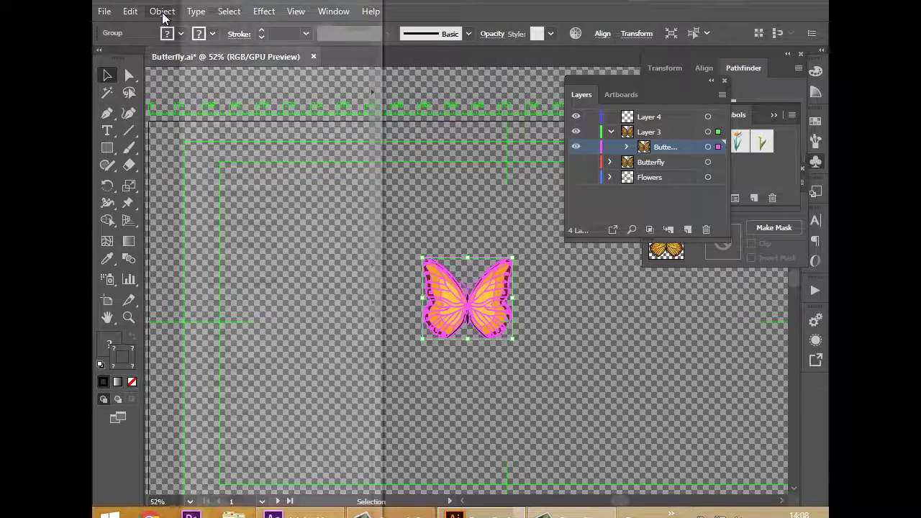
click(225, 128)
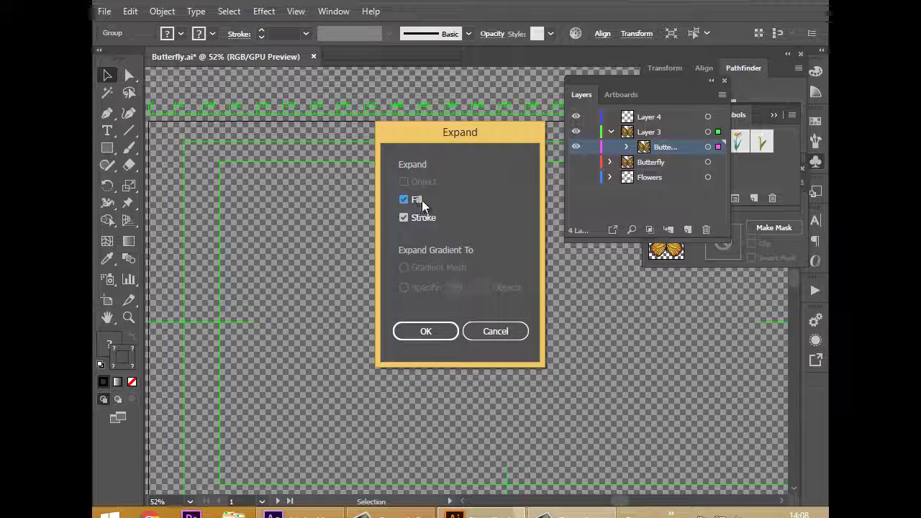
click(442, 333)
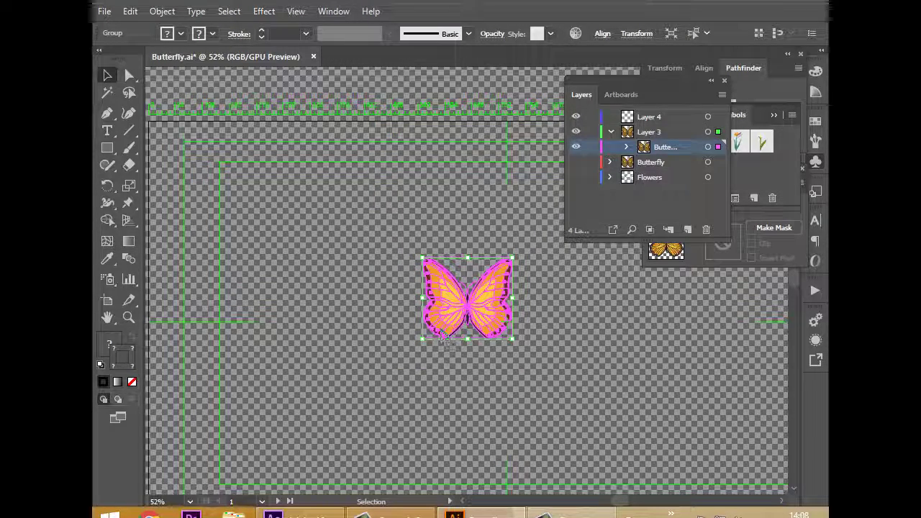
click(443, 347)
click(481, 328)
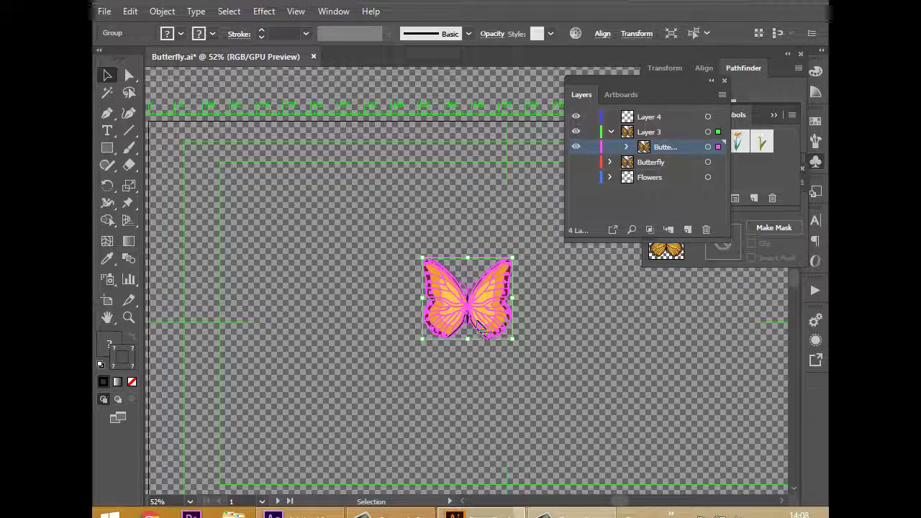
Ungroup the butterfly artwork once and move it about half its width to the left
click(172, 15)
click(238, 45)
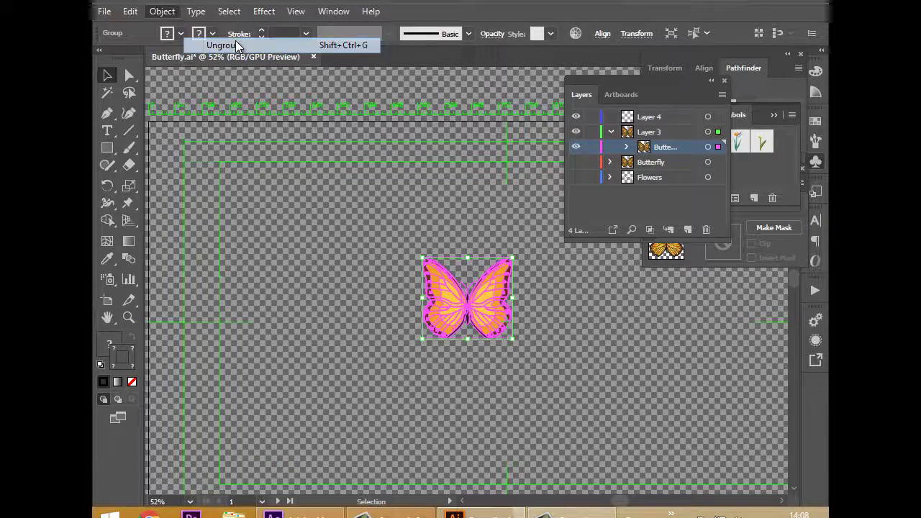
click(484, 250)
click(493, 324)
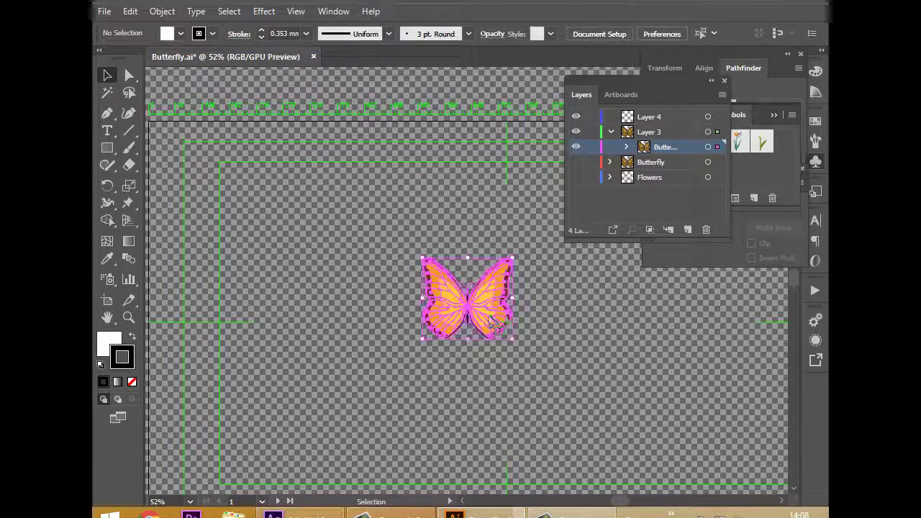
drag(492, 324, 445, 324)
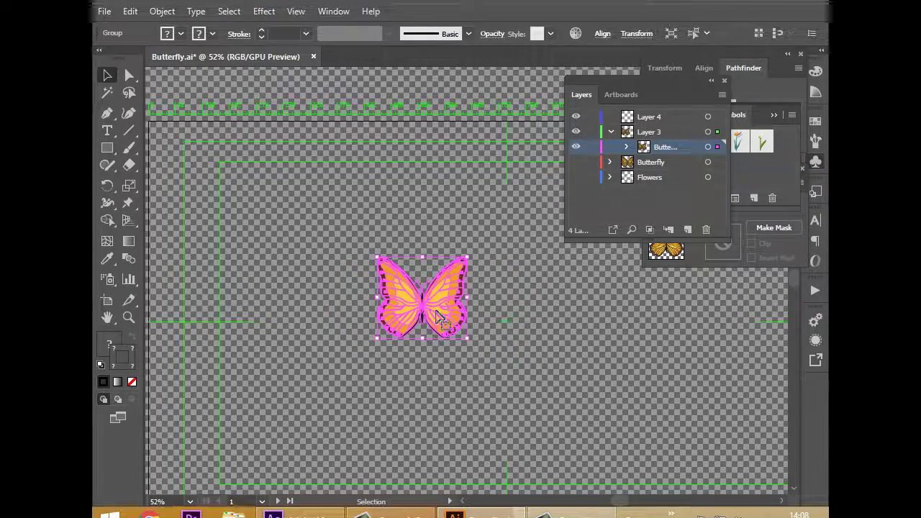
Expand the ungrouped butterfly artwork again with Fill and Stroke enabled, then reselect it
click(162, 11)
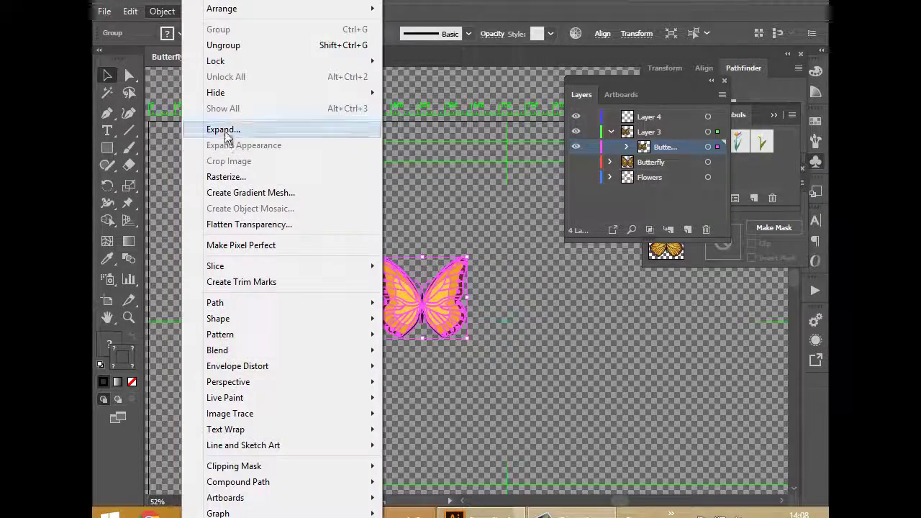
click(225, 134)
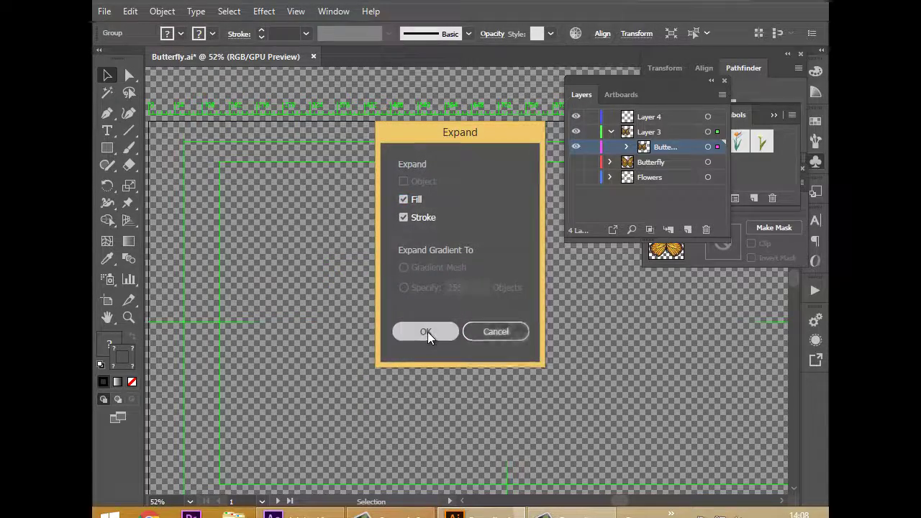
click(428, 331)
click(433, 372)
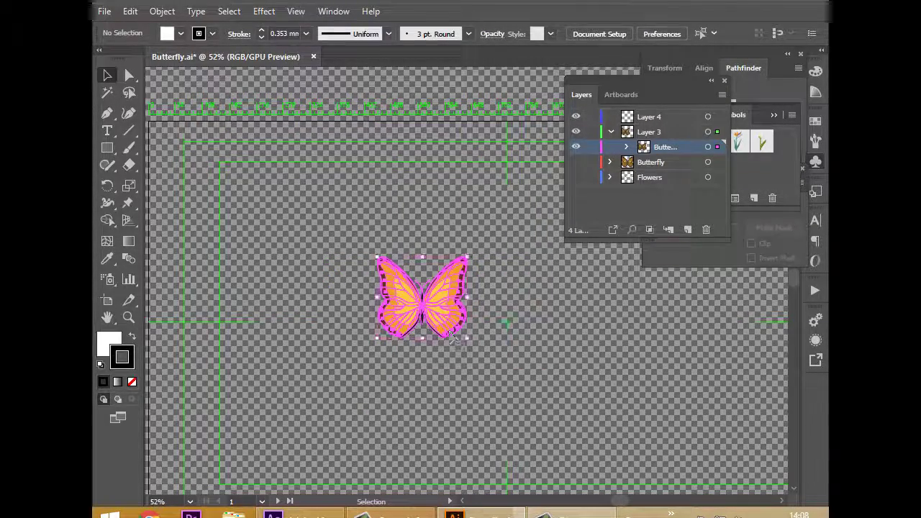
click(453, 337)
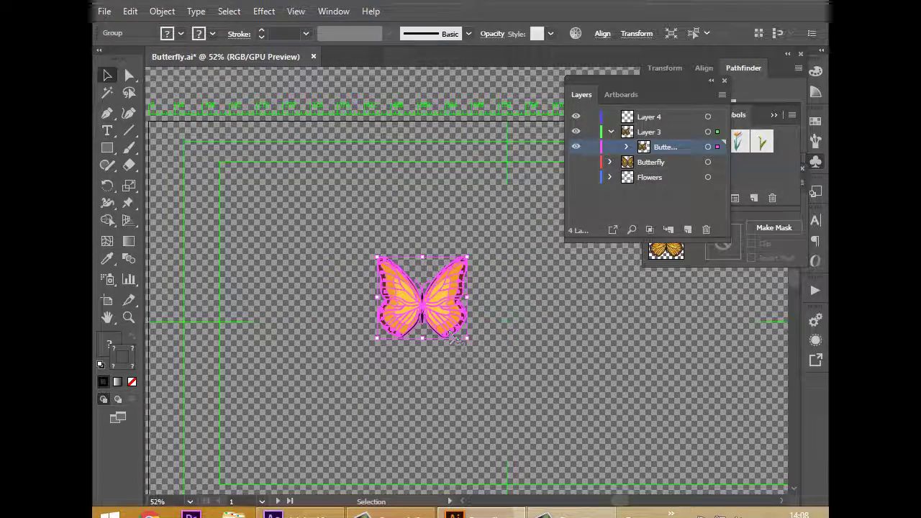
click(650, 132)
double_click(651, 132)
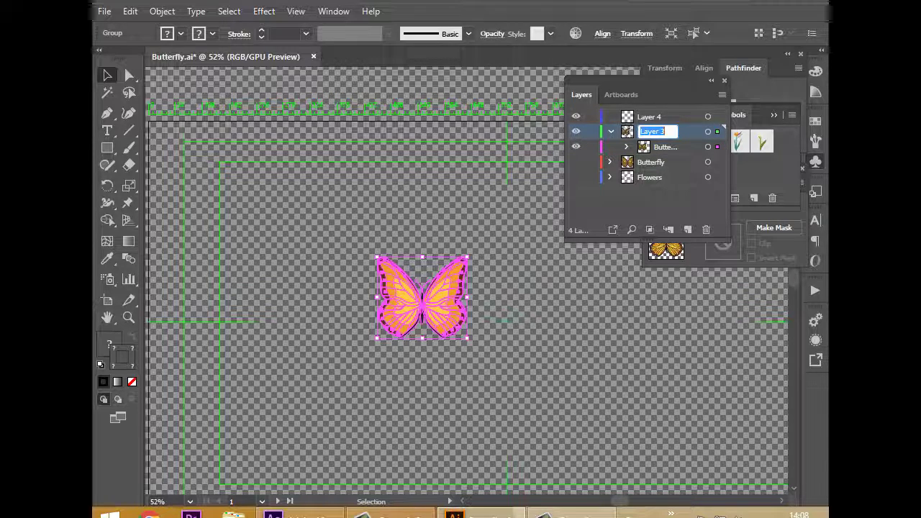
key(Return)
key(ctrl+shift+a)
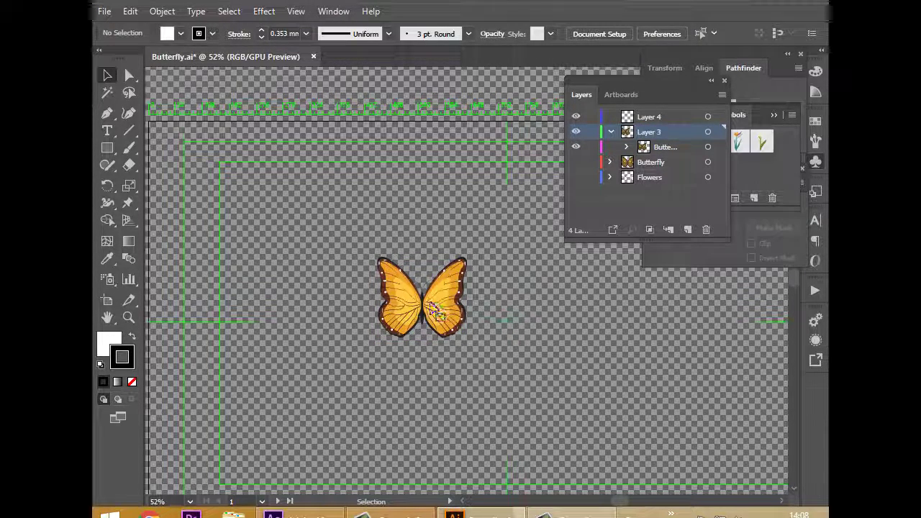
click(435, 310)
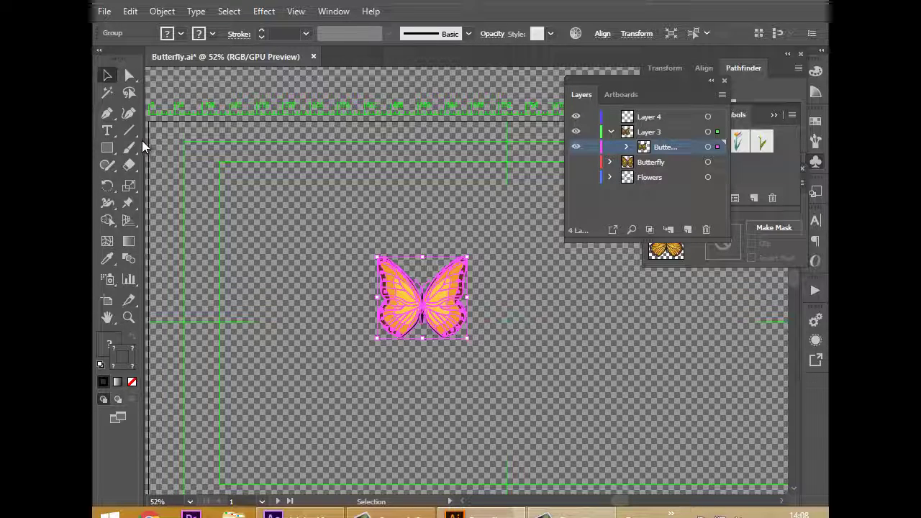
Move the butterfly artwork up by about half its height and slightly to the right
drag(129, 130, 207, 131)
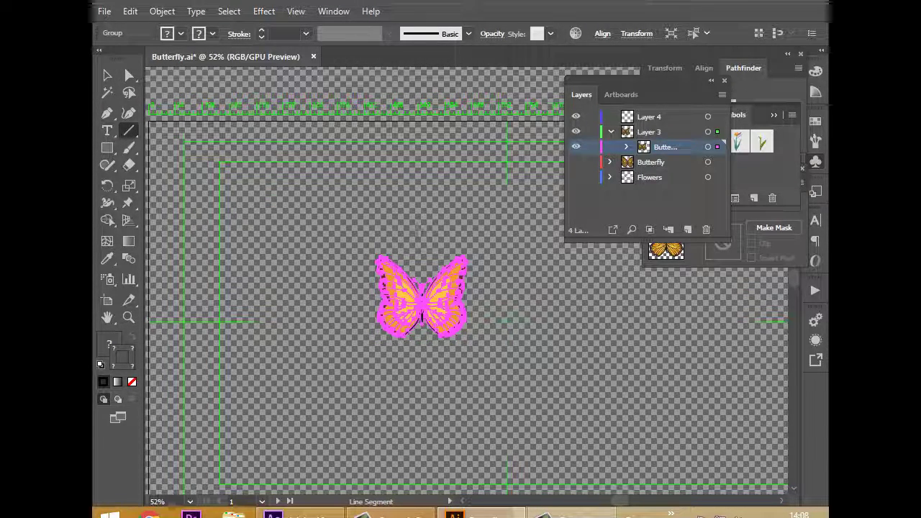
key(v)
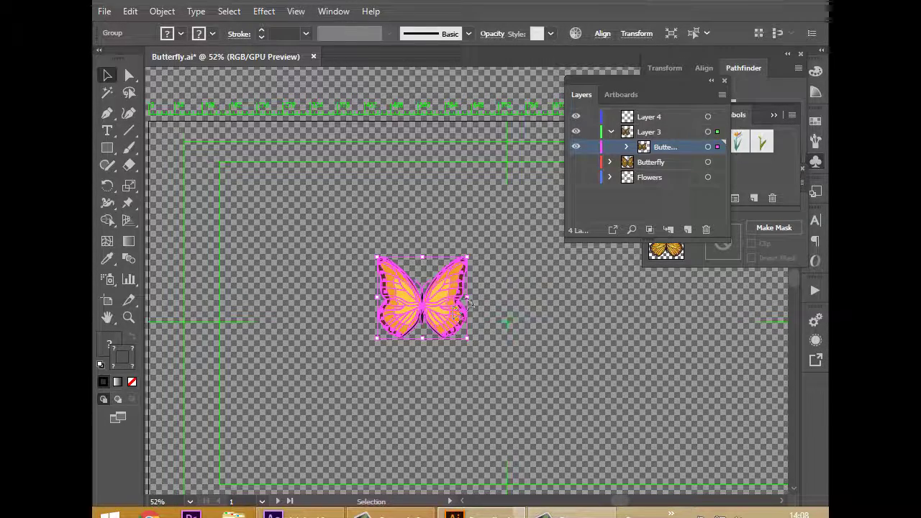
drag(455, 314, 462, 271)
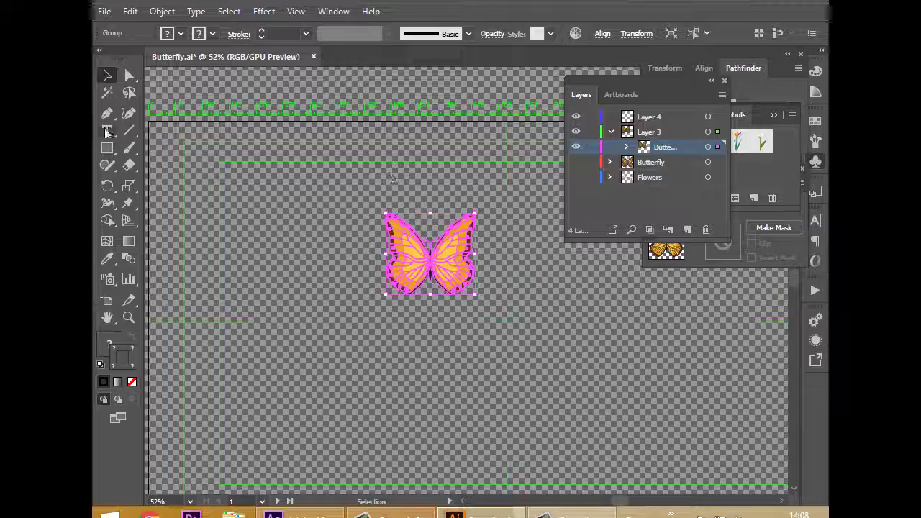
Draw a vertical line segment through the centre of the butterfly's body, extending beyond the antennae and the lower wing edges
click(129, 130)
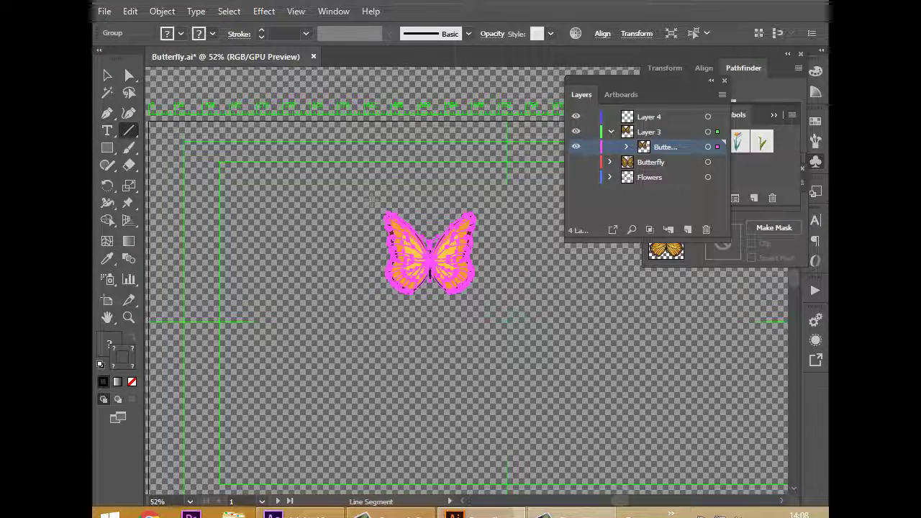
key(ctrl+plus)
key(ctrl+plus)
key(ctrl+plus)
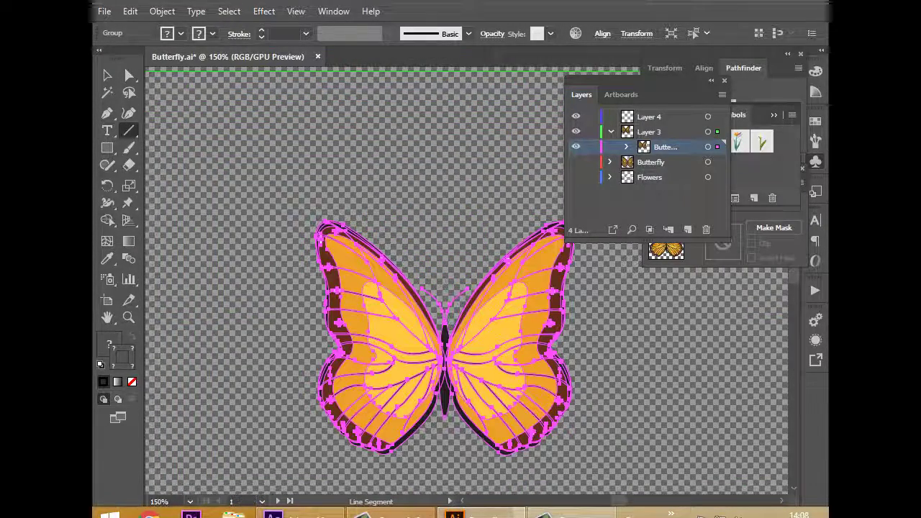
drag(447, 232, 445, 469)
drag(446, 470, 446, 477)
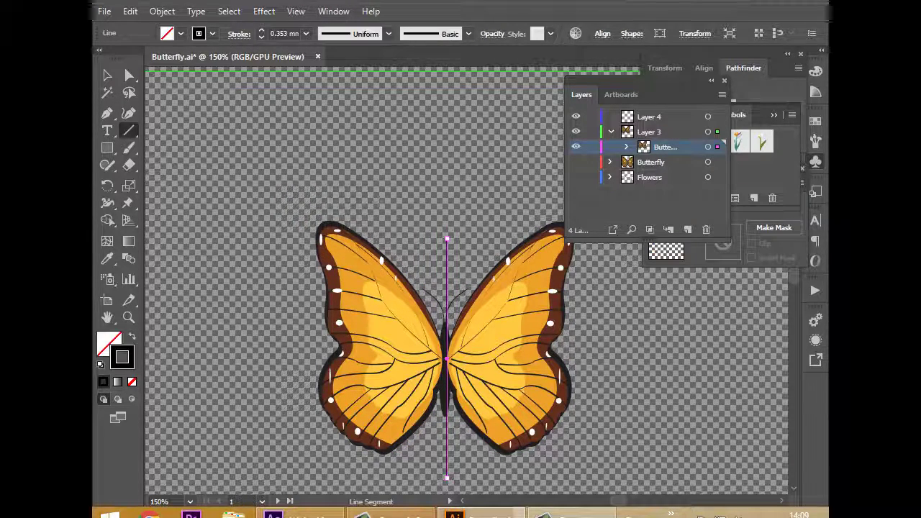
Nudge the vertical line slightly left onto the body's centre and split all the artwork with the Pathfinder Divide operation
click(108, 75)
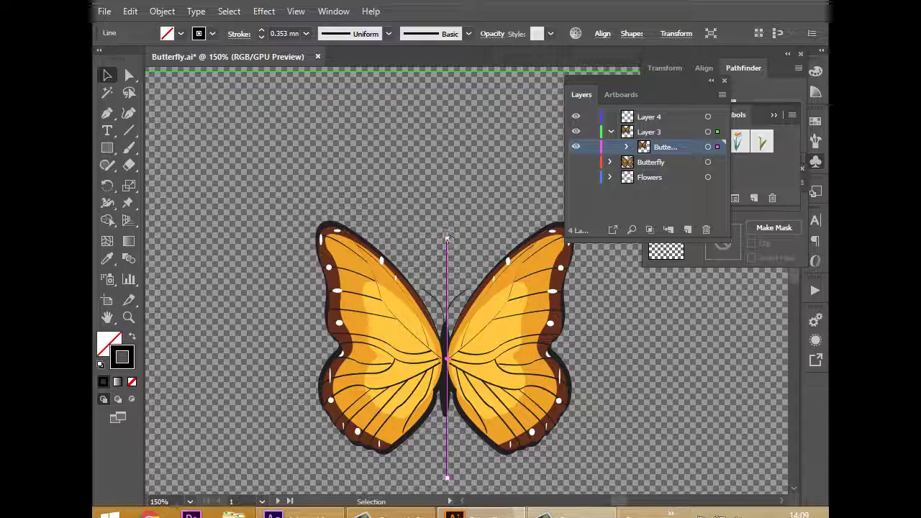
drag(448, 257, 445, 257)
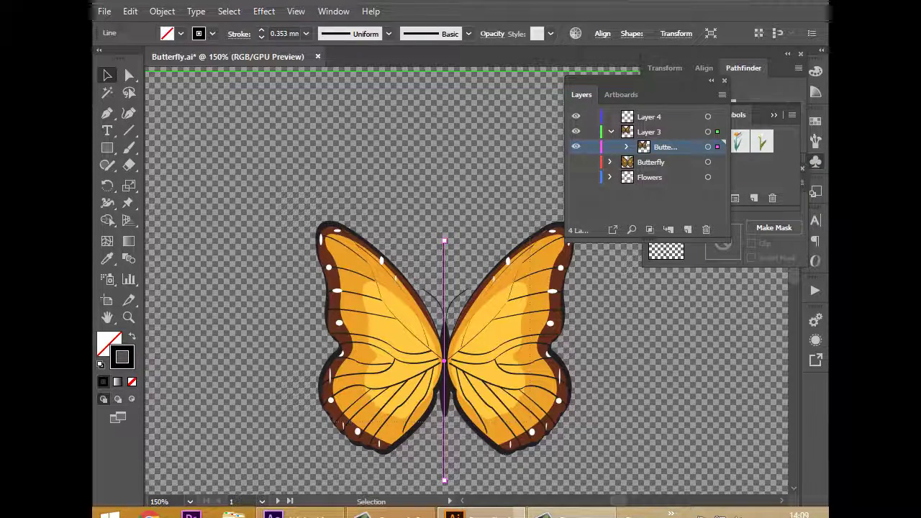
key(ctrl+a)
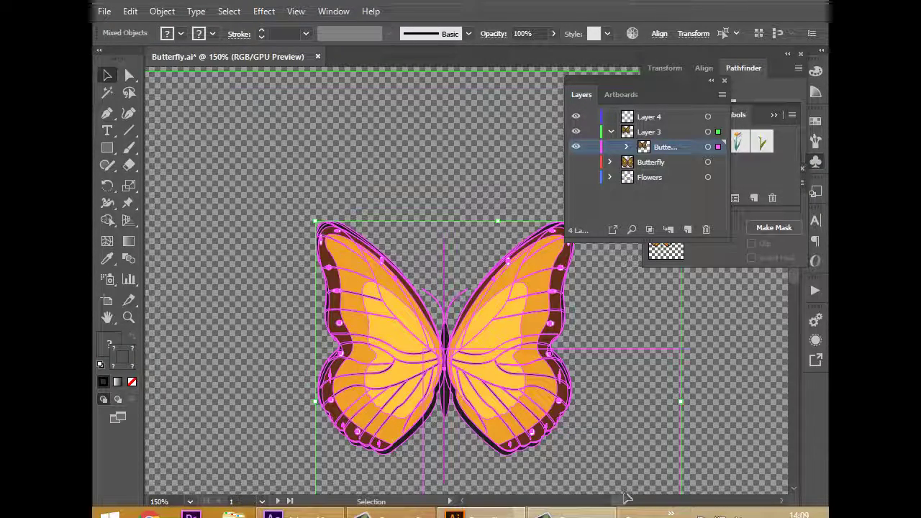
scroll(588, 419, down, 1)
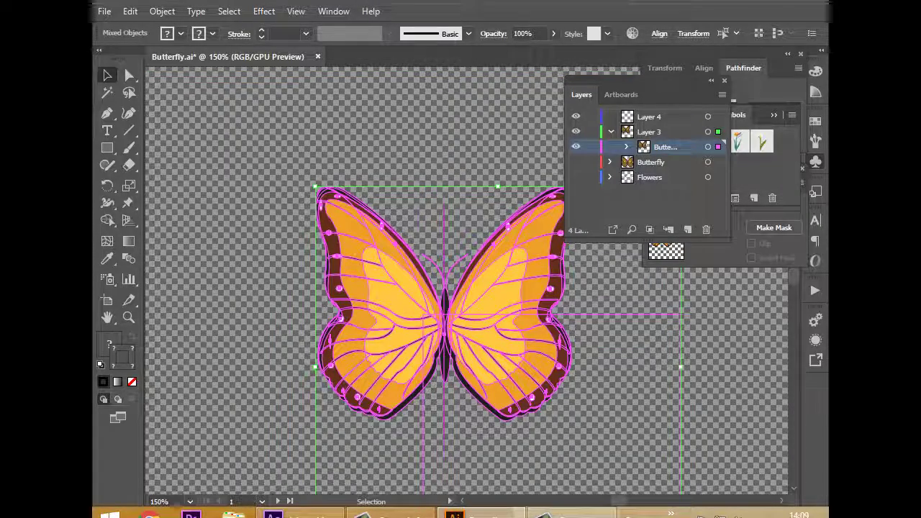
click(749, 68)
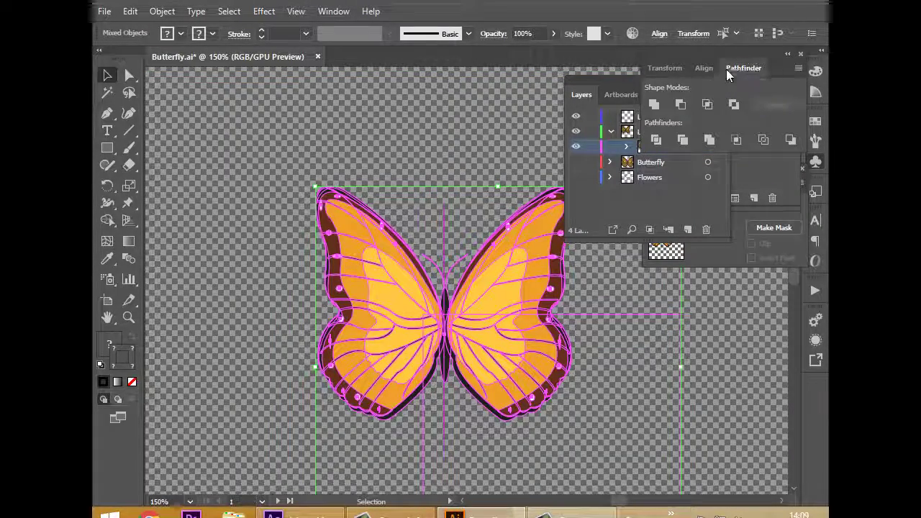
click(656, 141)
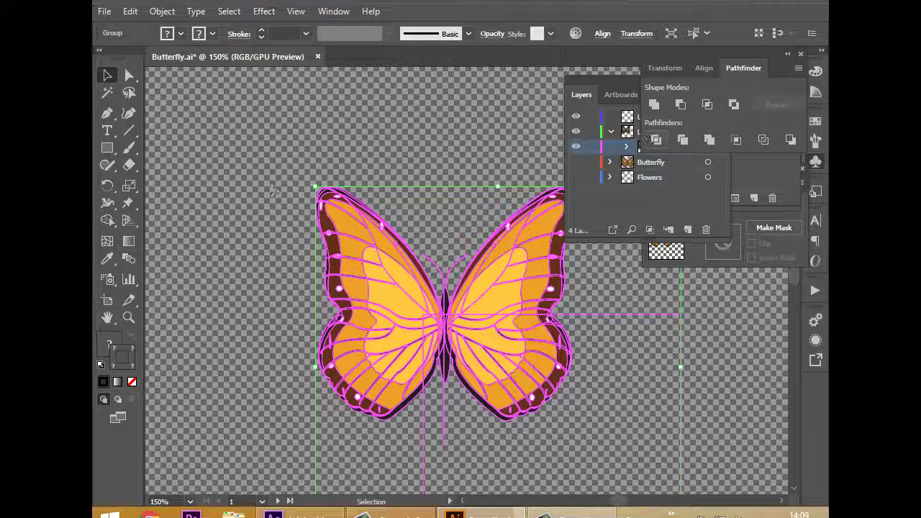
Ungroup the divided butterfly artwork and select a single vein on the right wing
click(162, 12)
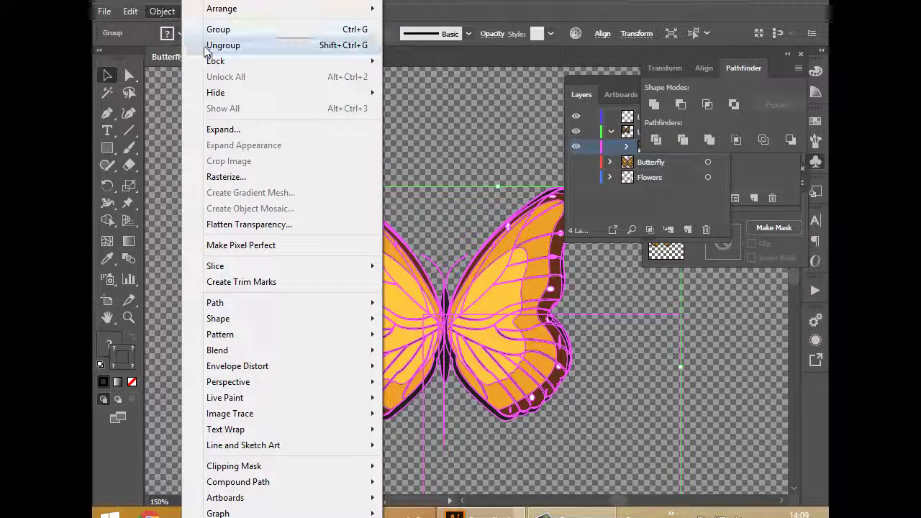
click(209, 105)
click(230, 291)
click(477, 331)
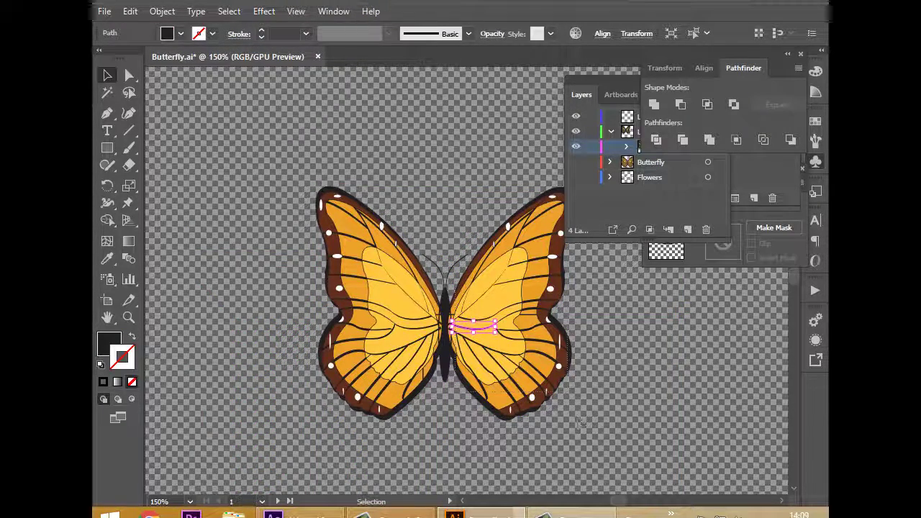
Delete the invisible leftover shapes that extend below the right half of the butterfly
drag(580, 423, 604, 472)
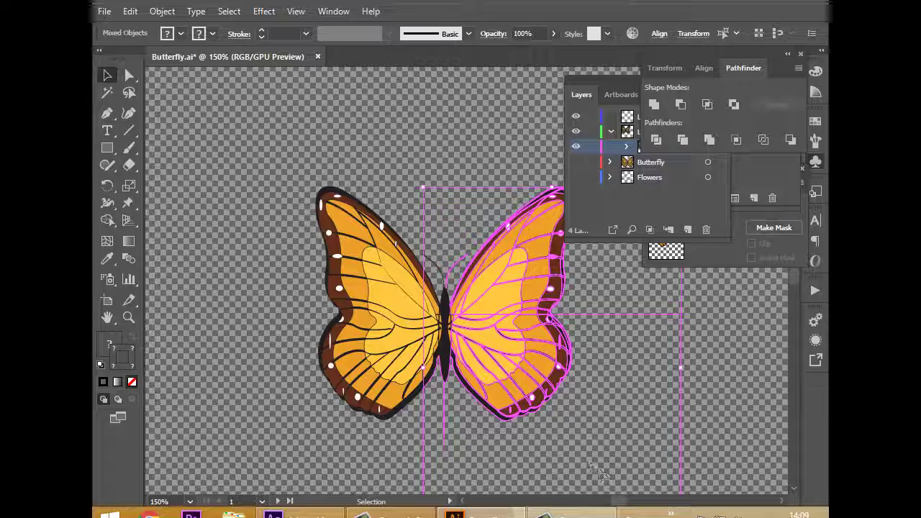
scroll(590, 468, down, 5)
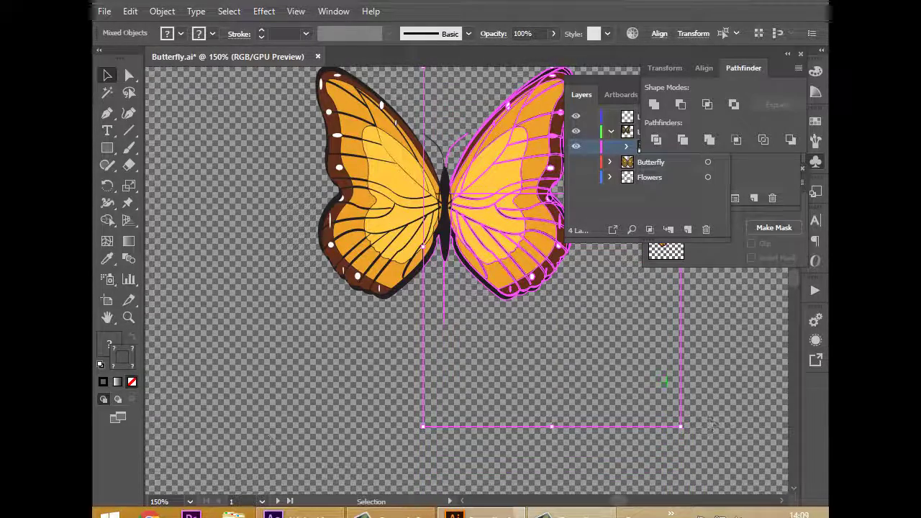
click(353, 388)
click(482, 390)
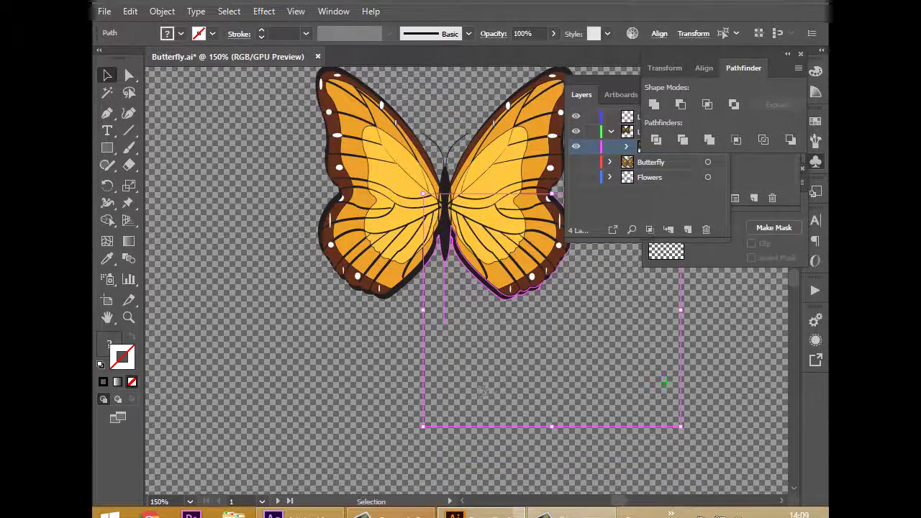
click(463, 340)
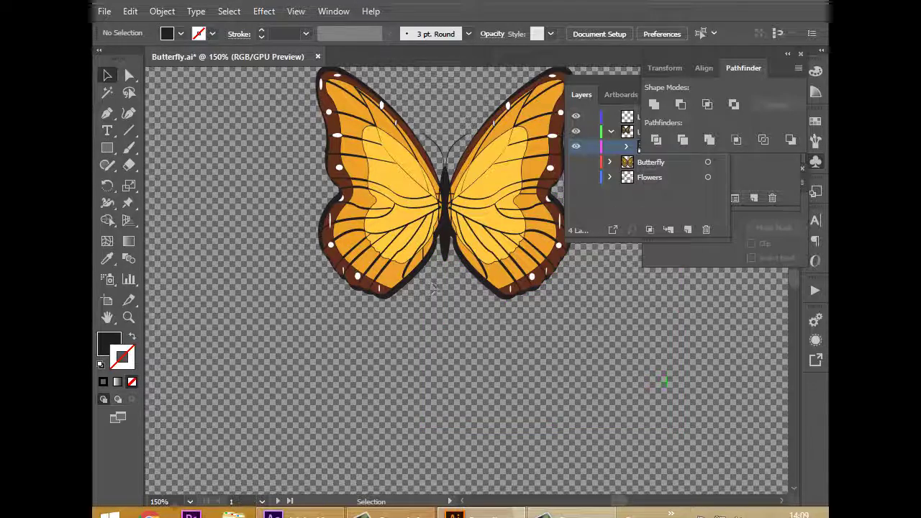
click(463, 339)
click(458, 338)
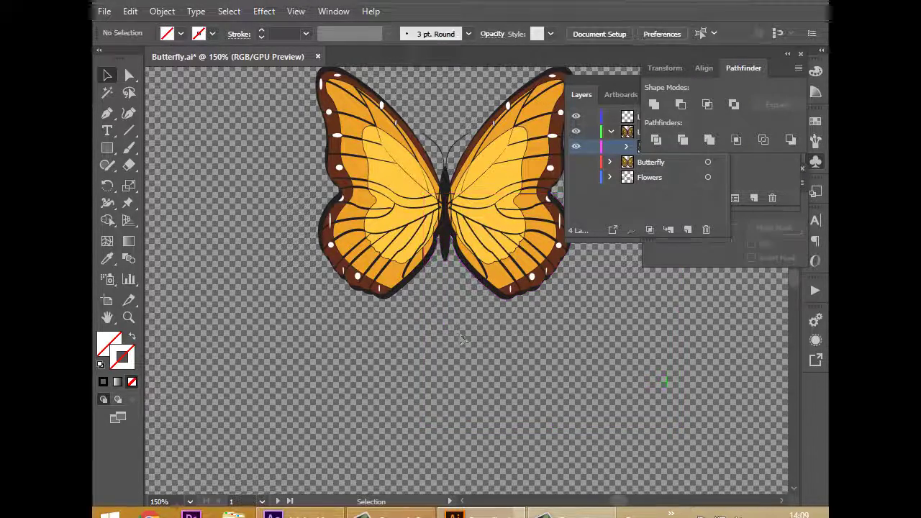
Select all pieces of the butterfly's right half and move them to the right, leaving a narrow gap along the body
scroll(483, 266, up, 4)
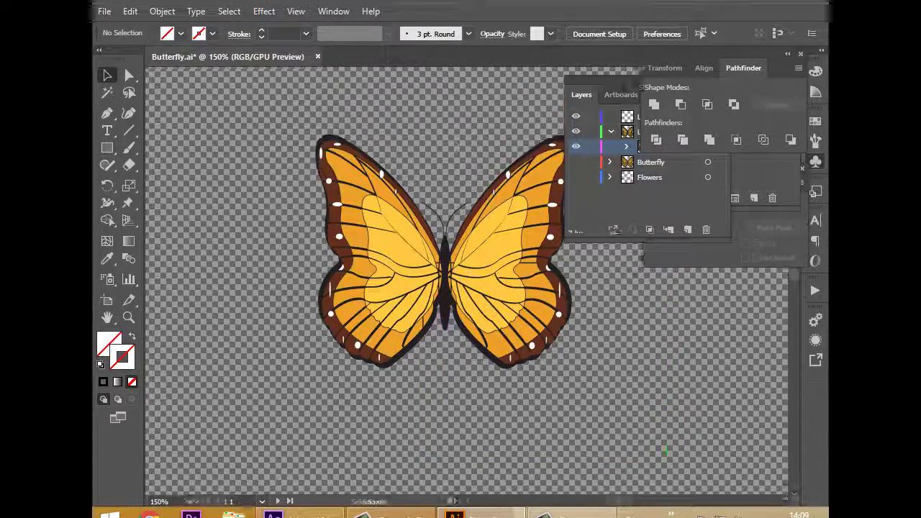
click(483, 253)
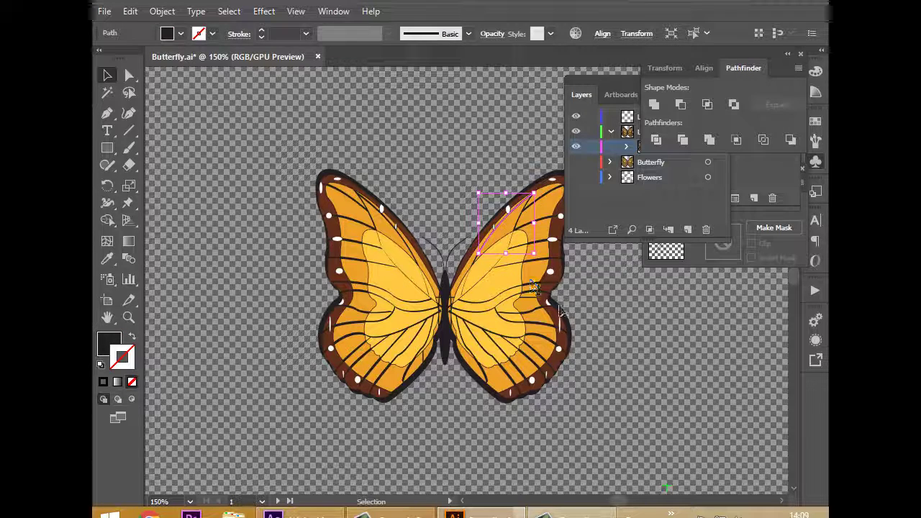
scroll(643, 351, up, 1)
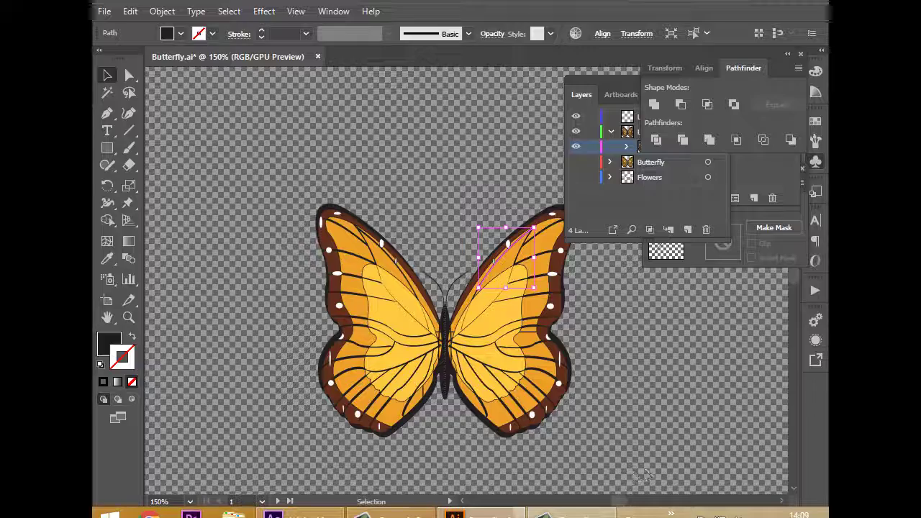
drag(594, 466, 590, 419)
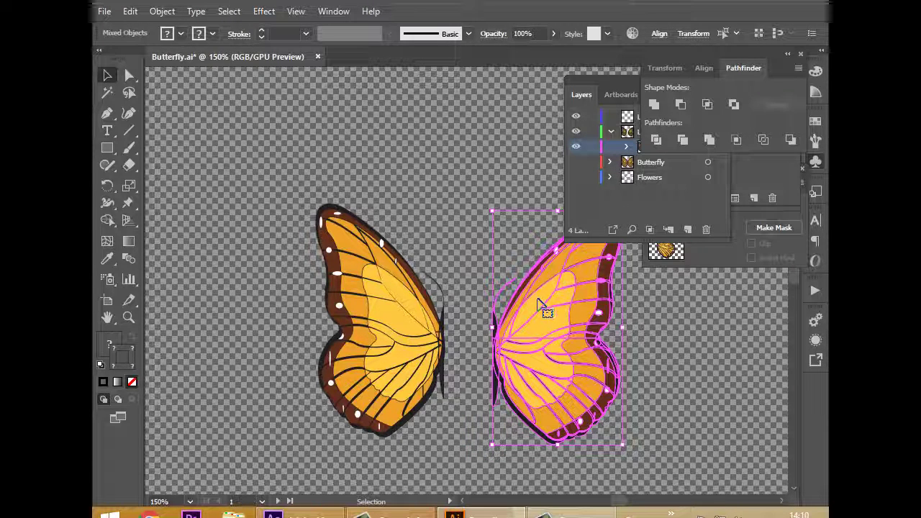
drag(541, 306, 518, 295)
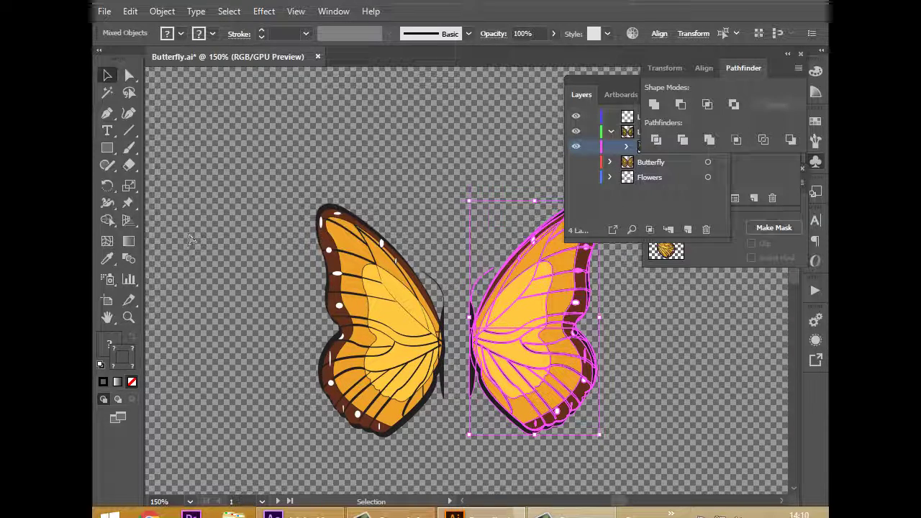
Group the pieces of the butterfly's left half, and group those of the right half separately
click(217, 240)
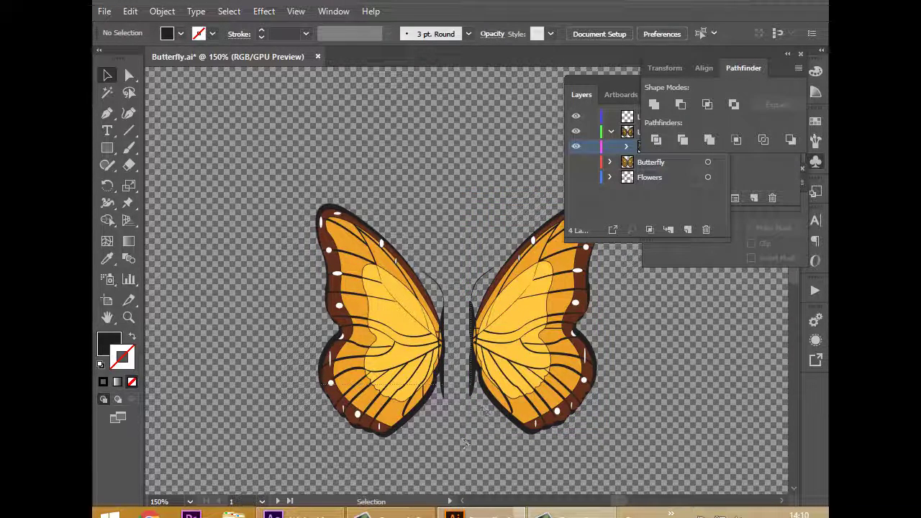
drag(471, 453, 432, 418)
click(167, 11)
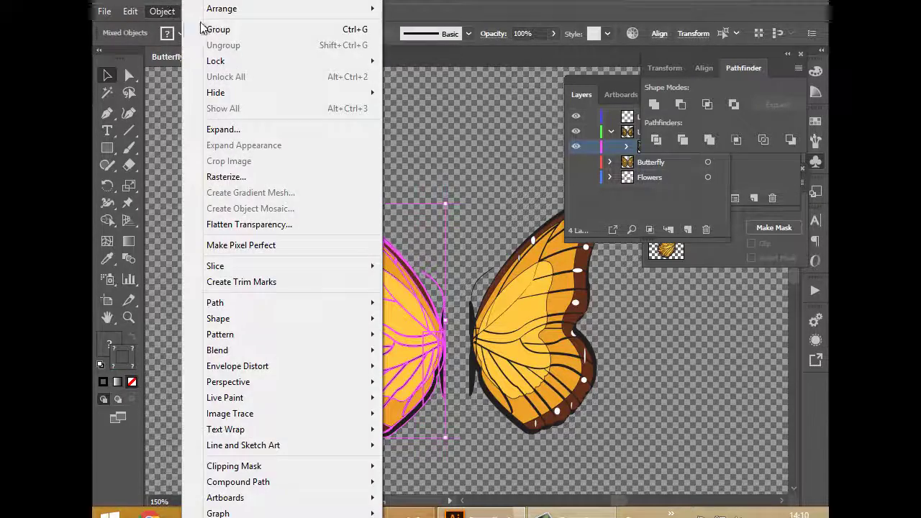
click(208, 30)
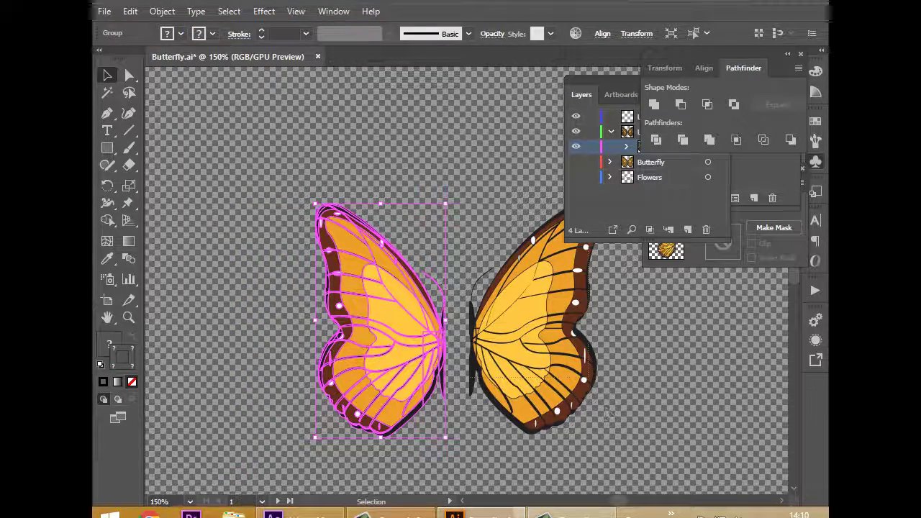
drag(654, 468, 577, 388)
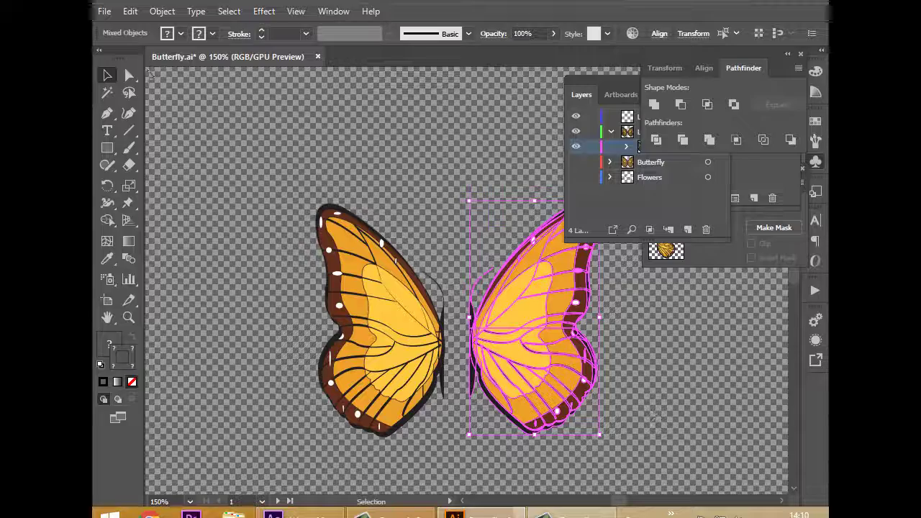
click(162, 11)
click(223, 30)
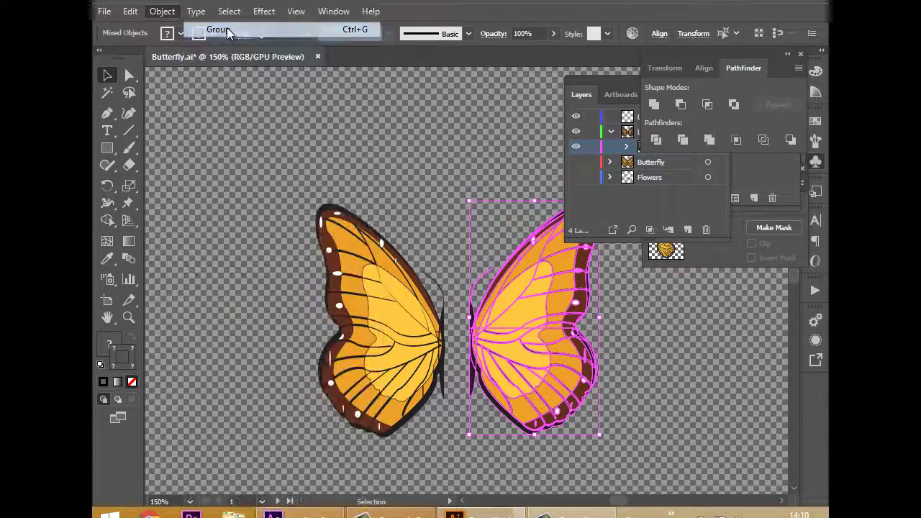
click(446, 101)
Show the Butterfly layer and hide Layer 3, its butterfly sublayer and Layer 4
click(663, 162)
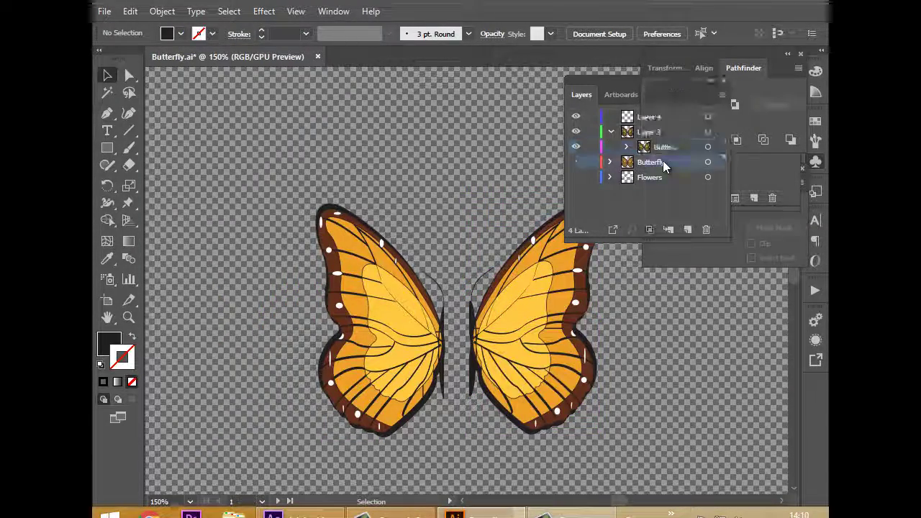
click(575, 162)
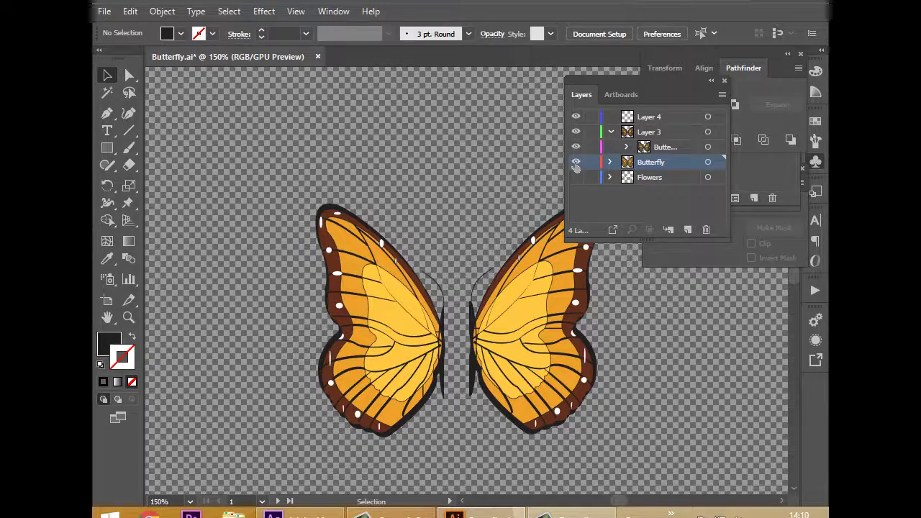
click(576, 147)
click(576, 132)
click(575, 117)
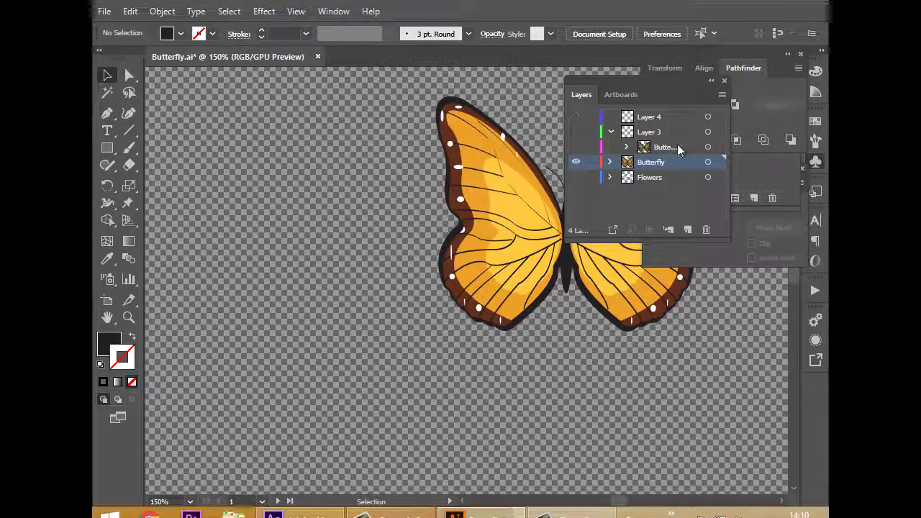
Move the butterfly symbol left by about three quarters of its width and slightly down, and duplicate the Butterfly layer with the original hidden
drag(508, 199, 363, 253)
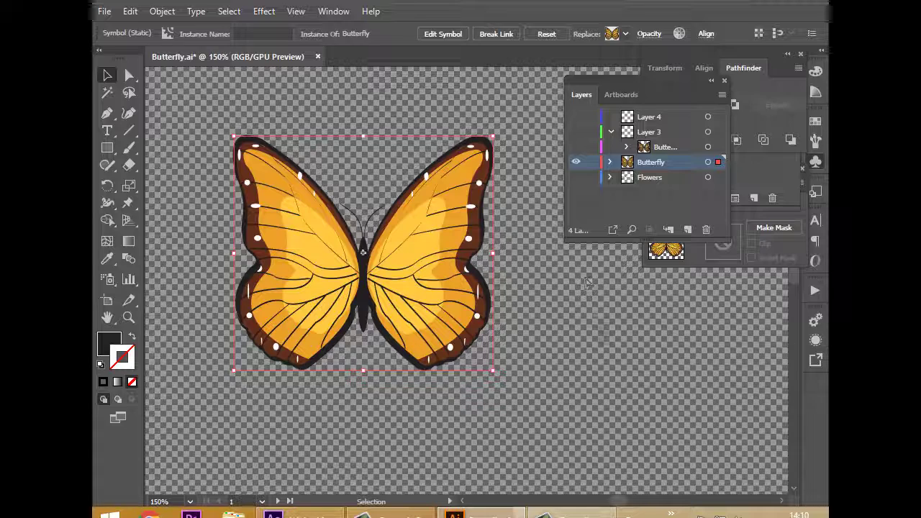
click(162, 12)
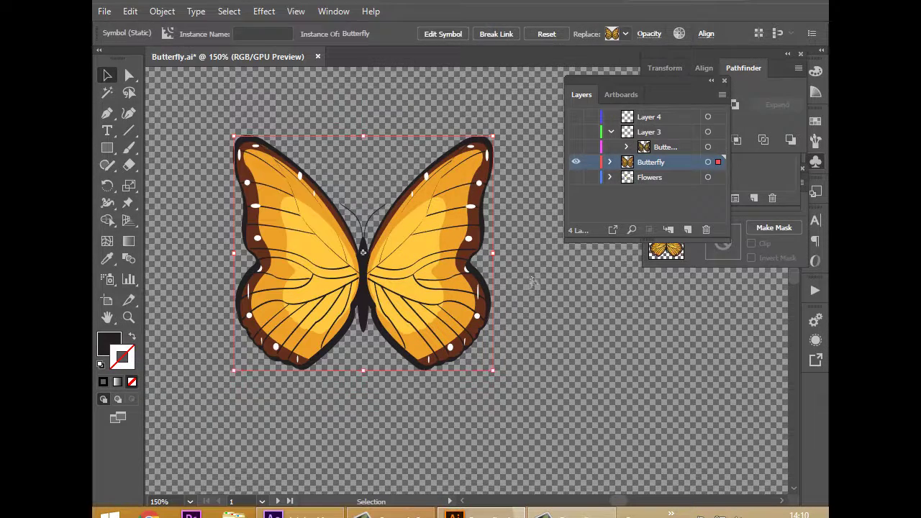
click(532, 215)
drag(705, 173, 688, 231)
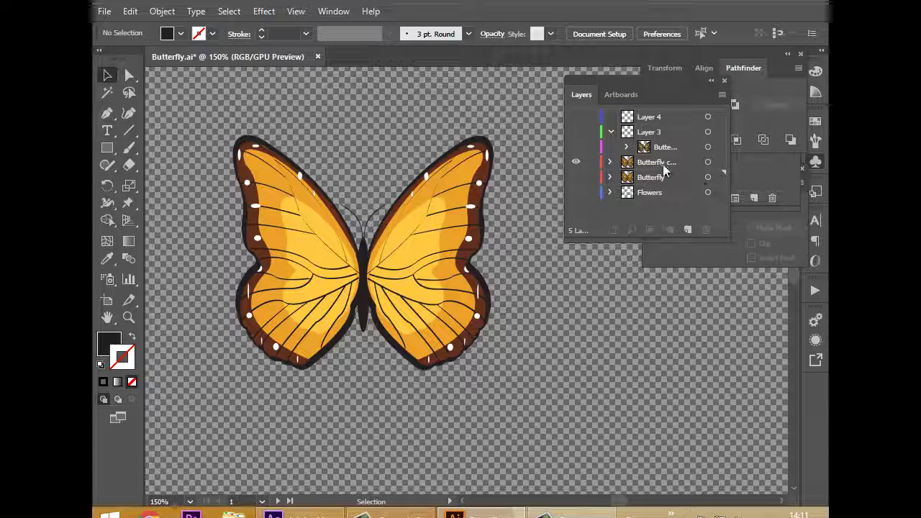
Expand the butterfly symbol on the Butterfly copy layer with Object and Fill enabled
click(660, 164)
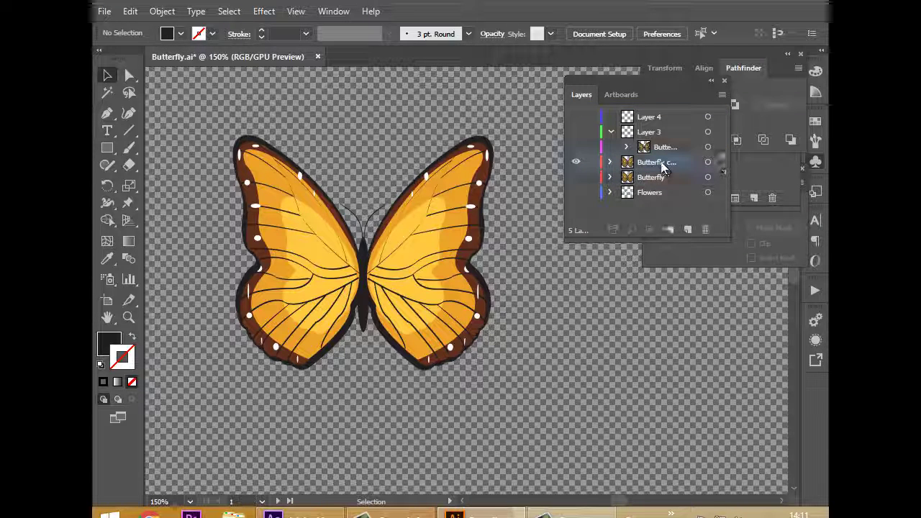
click(426, 272)
click(162, 12)
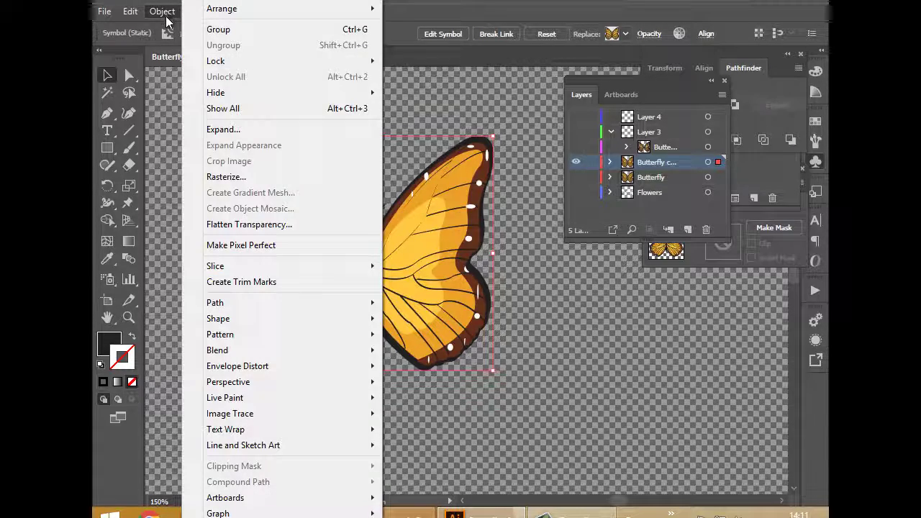
click(208, 129)
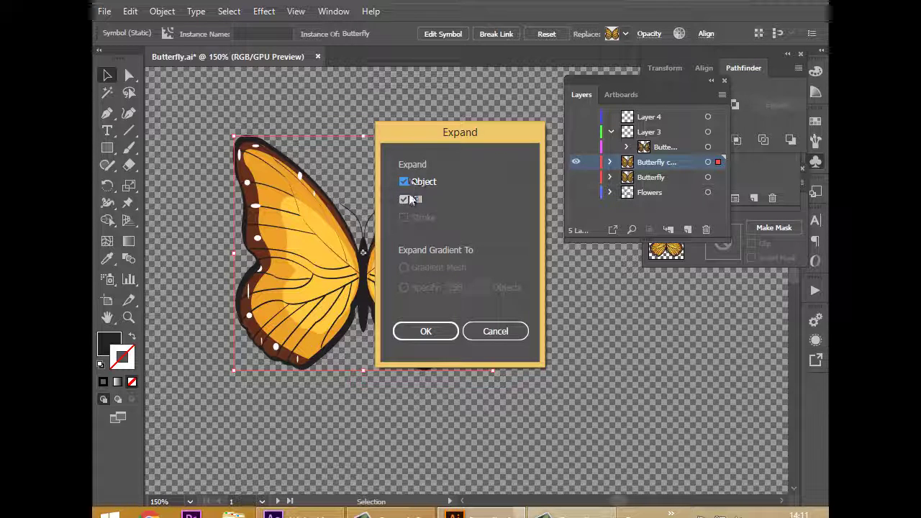
click(427, 333)
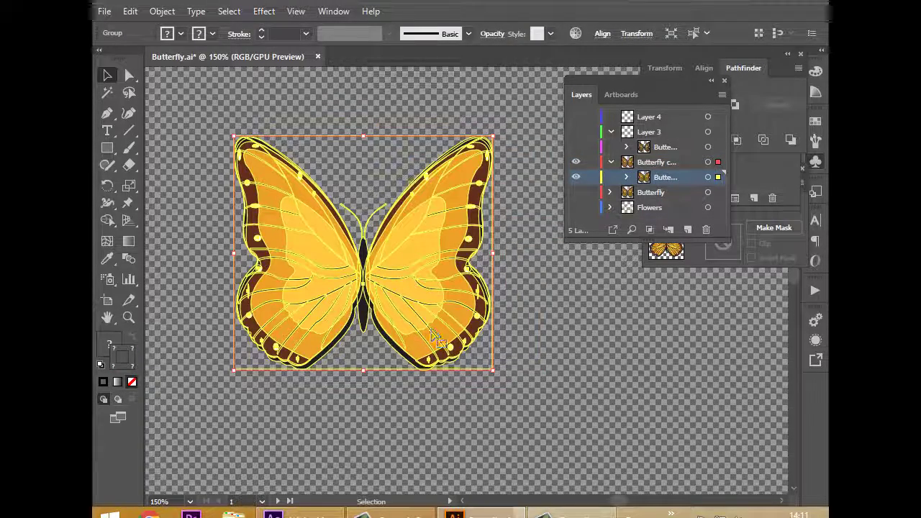
Expand the fill and stroke of the butterfly group on the Butterfly copy layer
key(ctrl+shift+a)
click(402, 321)
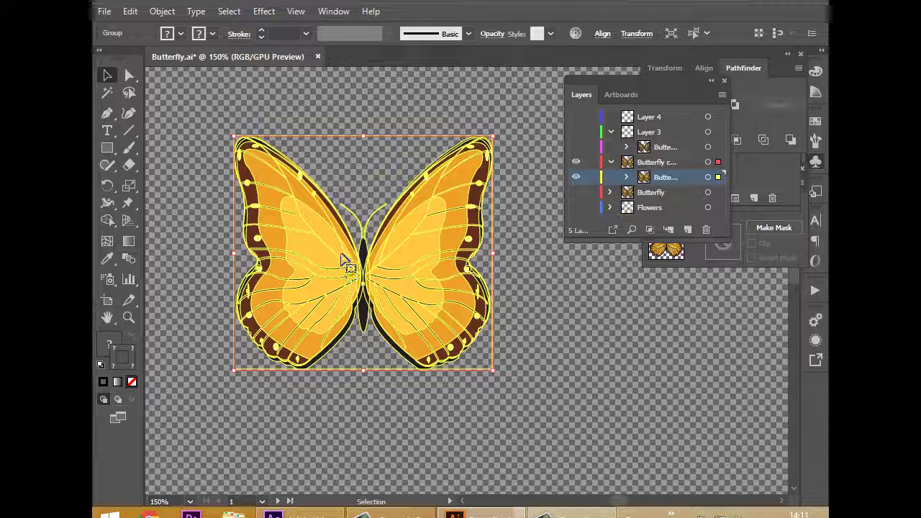
click(172, 15)
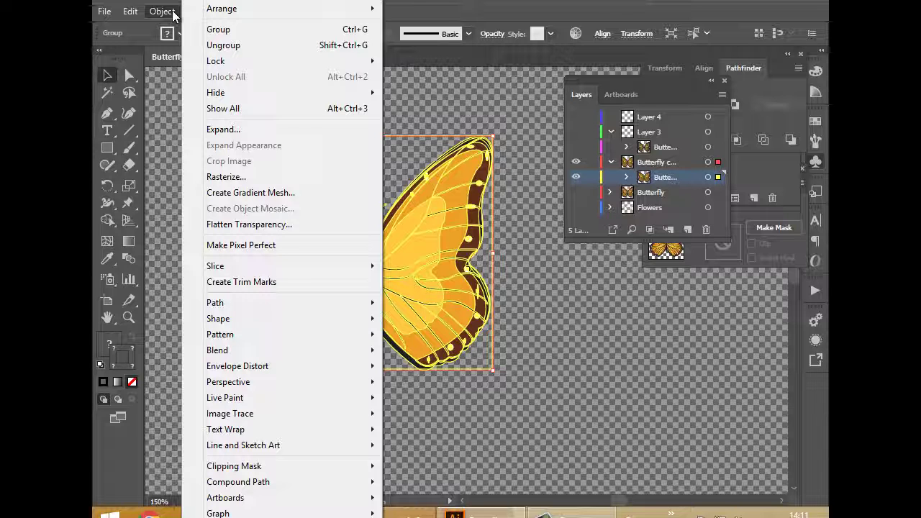
click(211, 130)
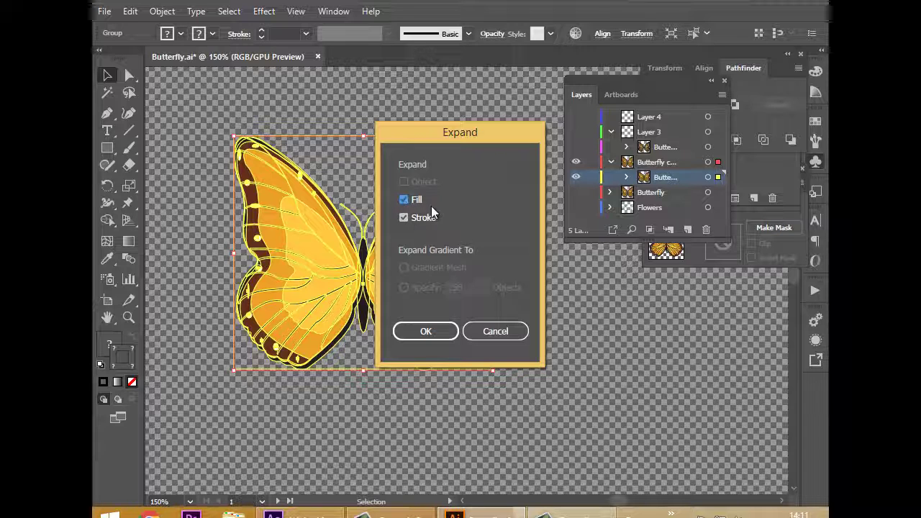
click(418, 331)
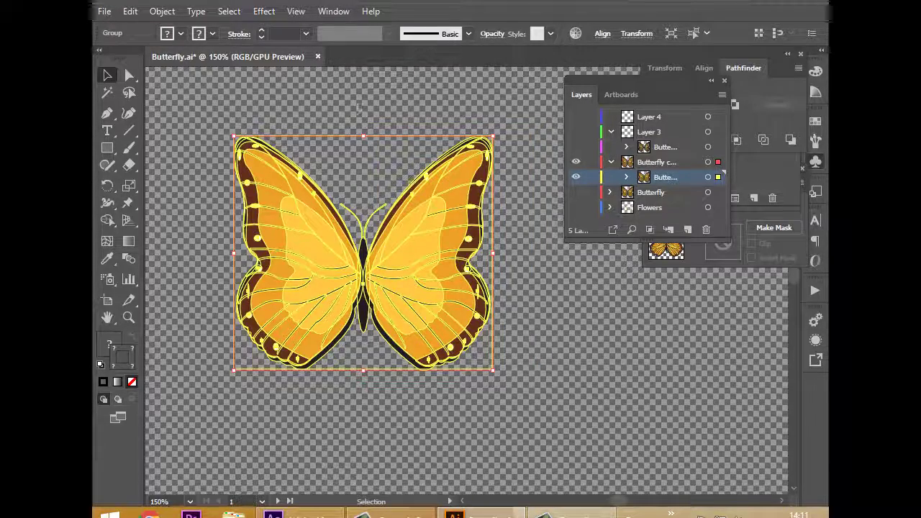
click(419, 433)
click(401, 319)
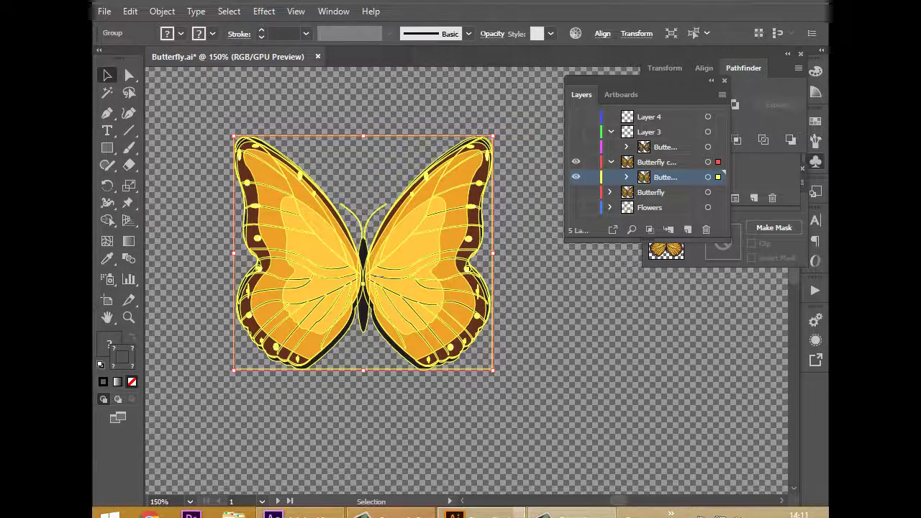
Try a vertical cutting line through the butterfly's body, starting below the wings and ending above the antennae
click(128, 132)
drag(128, 135, 199, 140)
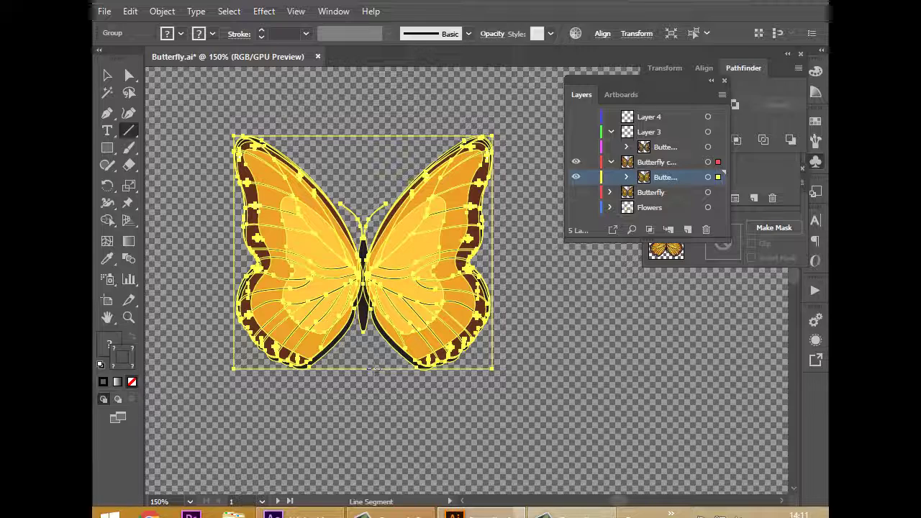
mouse_move(363, 391)
mouse_down()
mouse_move(357, 321)
mouse_move(368, 88)
mouse_move(365, 116)
mouse_up()
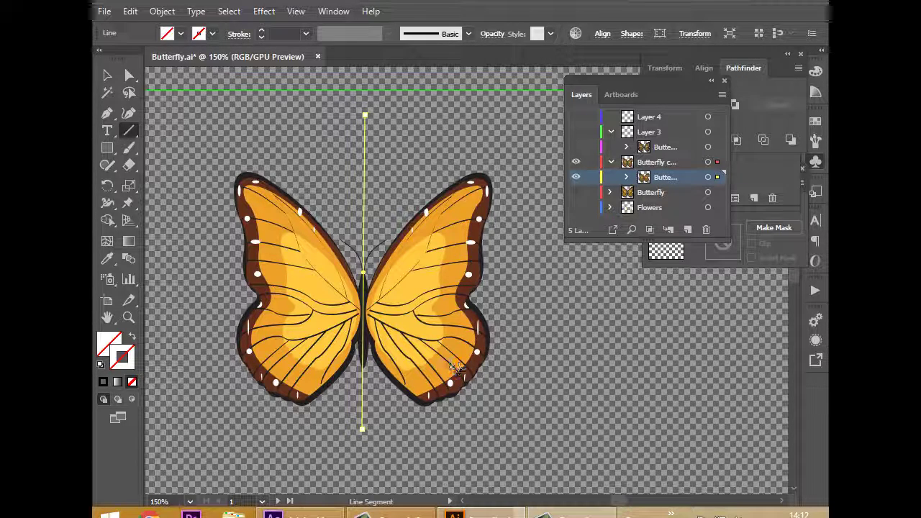
Select all artwork and relocate the Pathfinder tools beside the butterfly's lower right wing
click(108, 76)
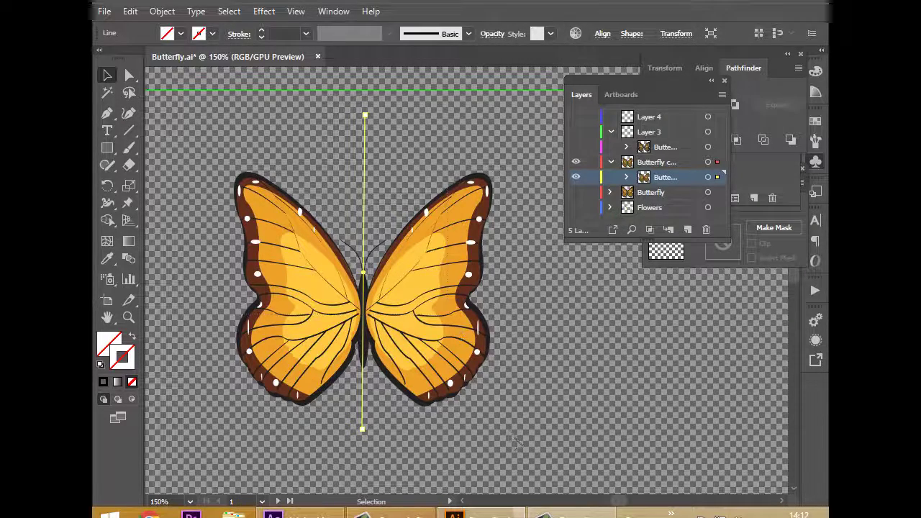
key(ctrl+a)
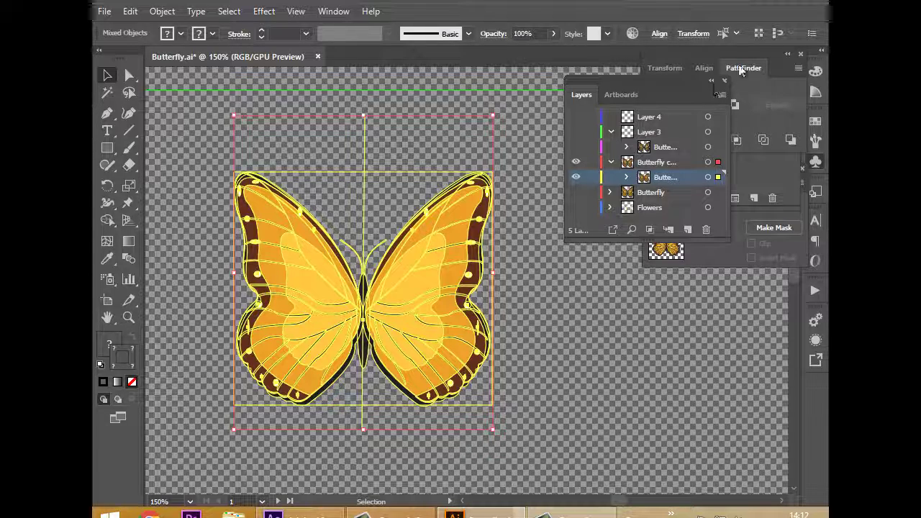
drag(741, 69, 607, 288)
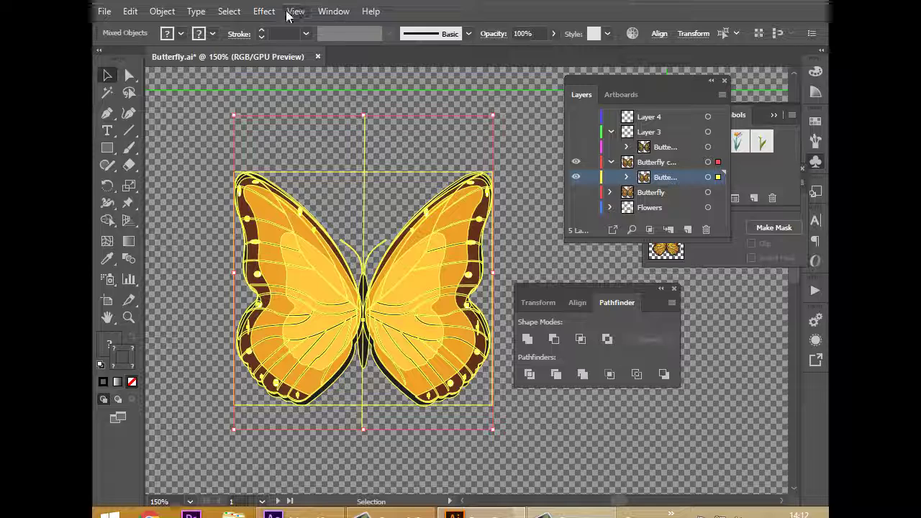
click(323, 13)
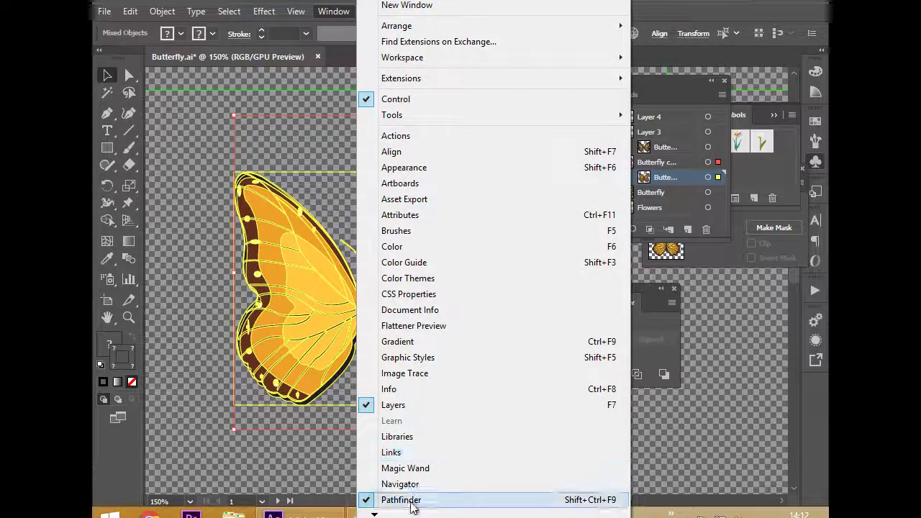
click(693, 470)
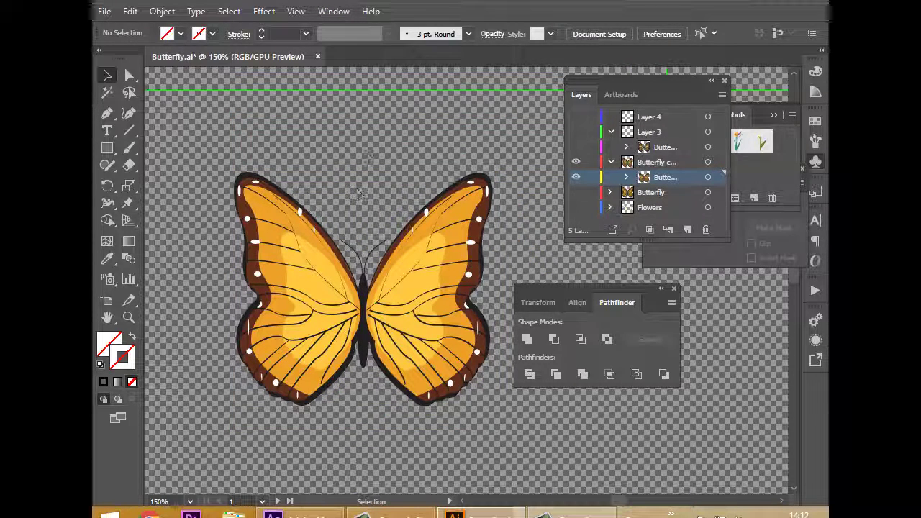
Draw a vertical line through the centre of the butterfly, from just above the wings to below them
key(a)
key(ctrl+a)
key(v)
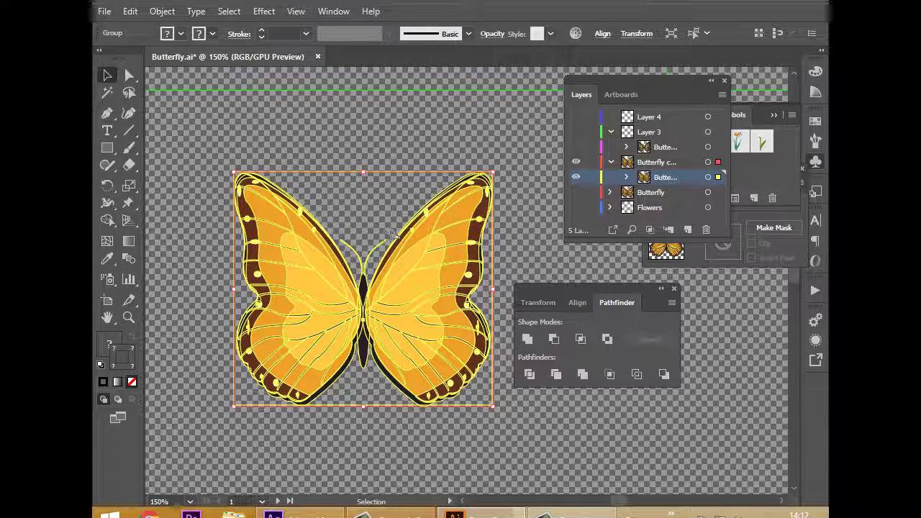
click(355, 110)
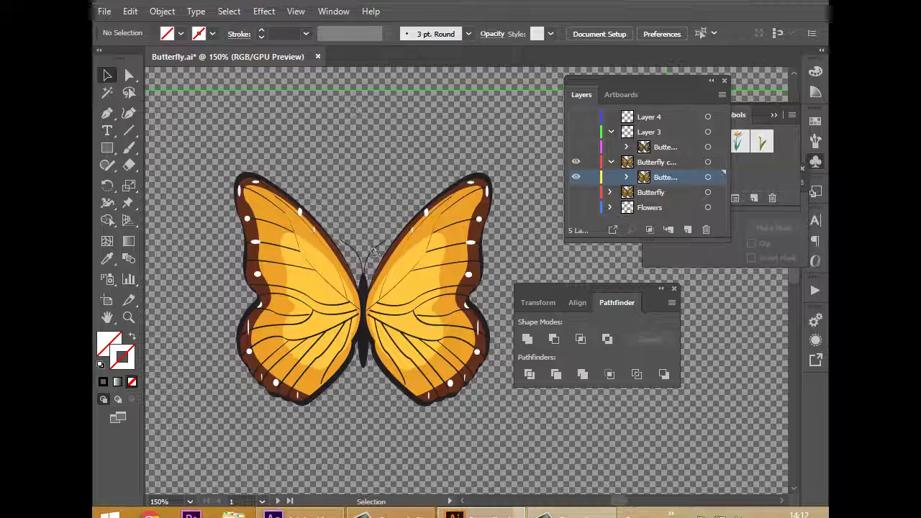
click(390, 241)
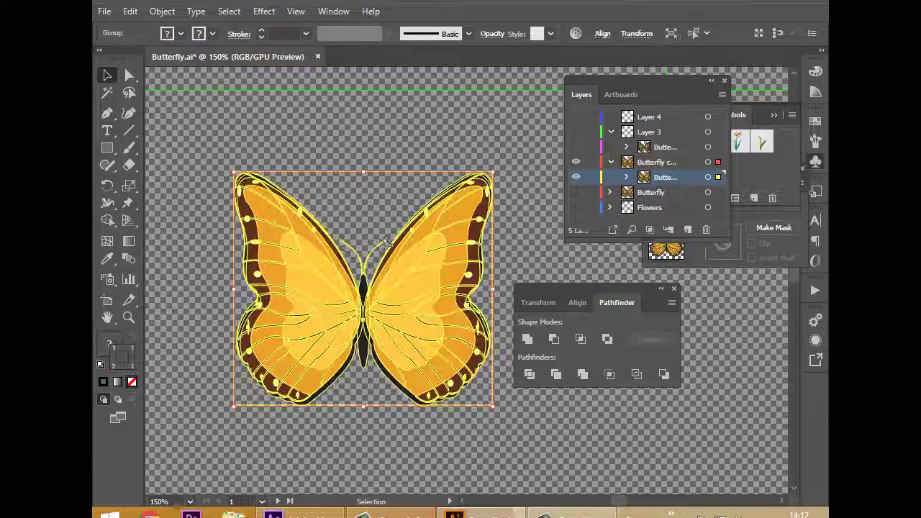
click(130, 131)
drag(135, 135, 182, 128)
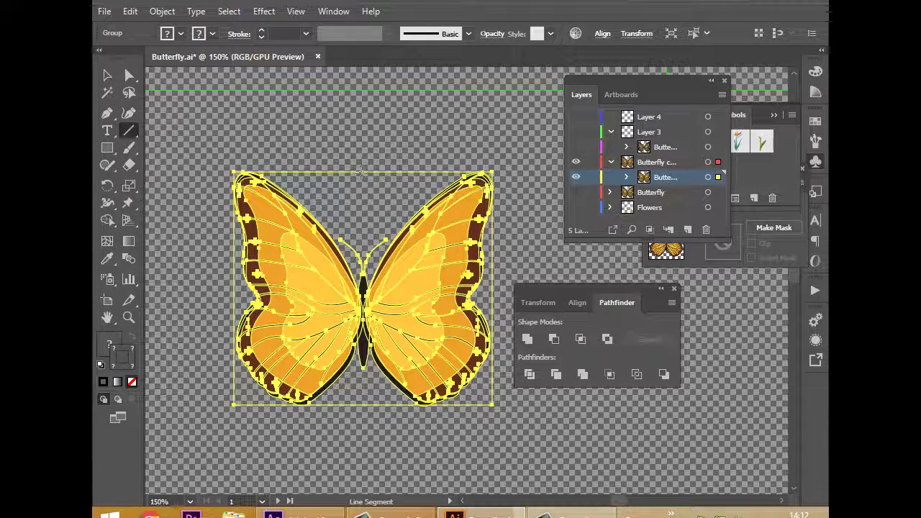
drag(362, 154, 362, 454)
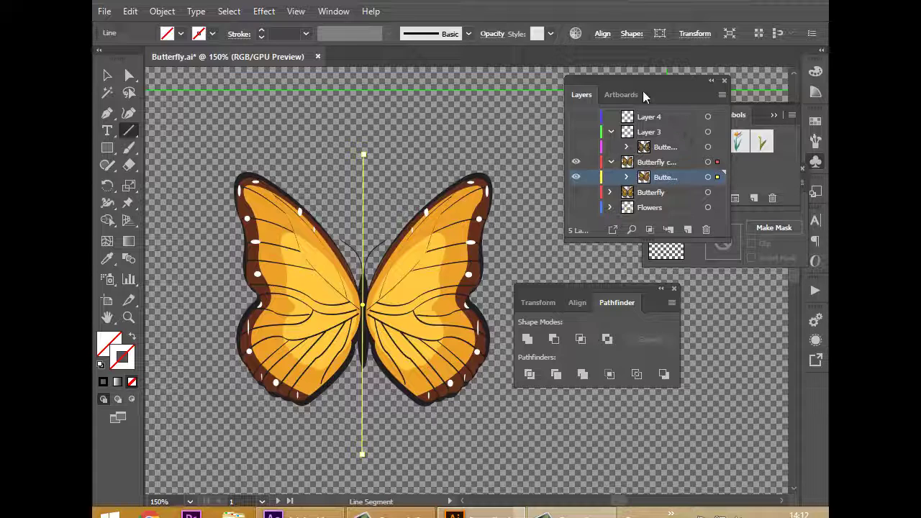
Move the Layers list beside the Pathfinder tools and give the centre line a 1 mm stroke
drag(647, 80, 712, 304)
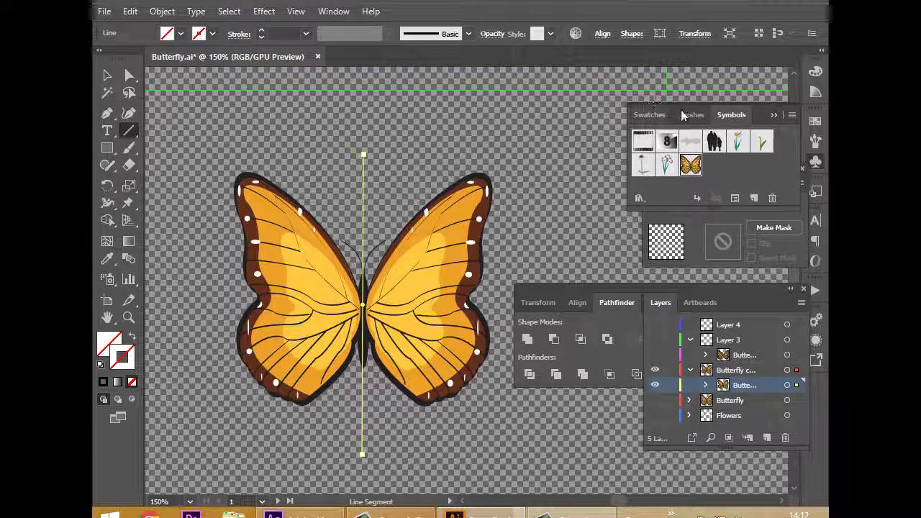
click(816, 220)
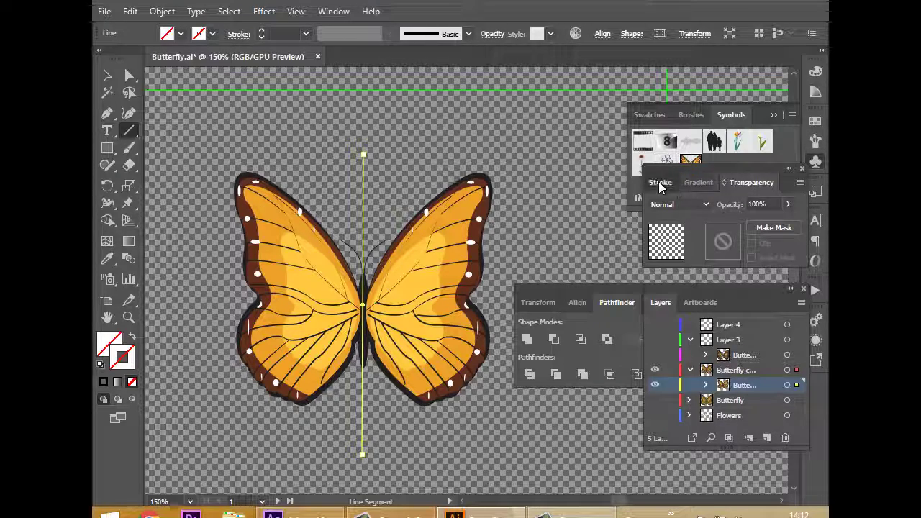
click(664, 182)
click(744, 204)
click(760, 262)
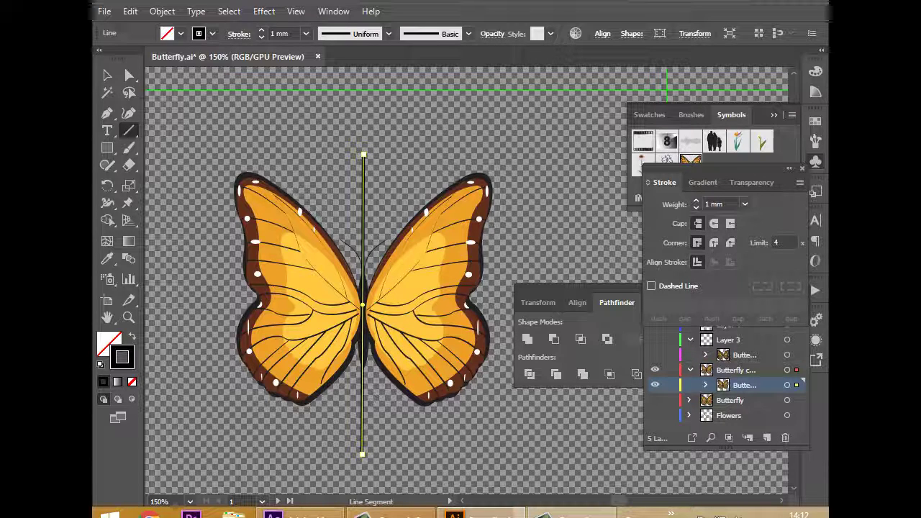
Select the butterfly together with the centre line and split them with the Pathfinder Divide operation
click(106, 75)
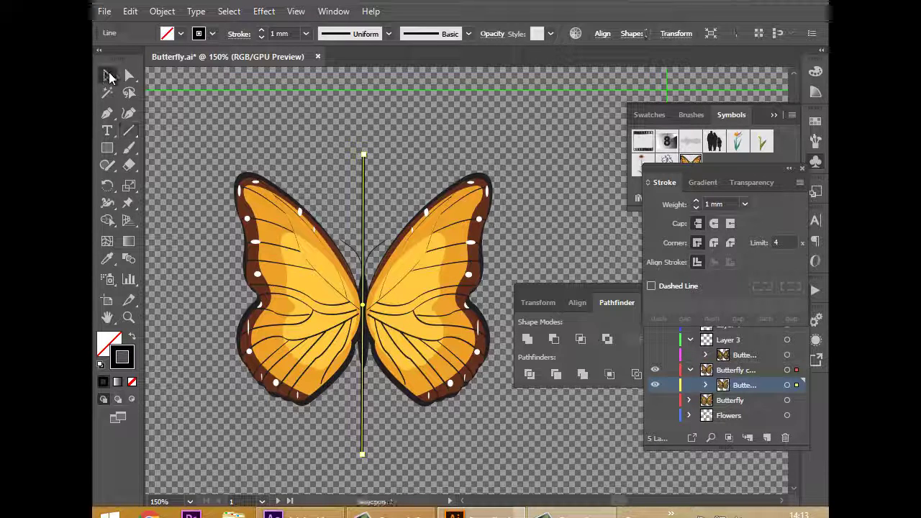
shift+click(401, 216)
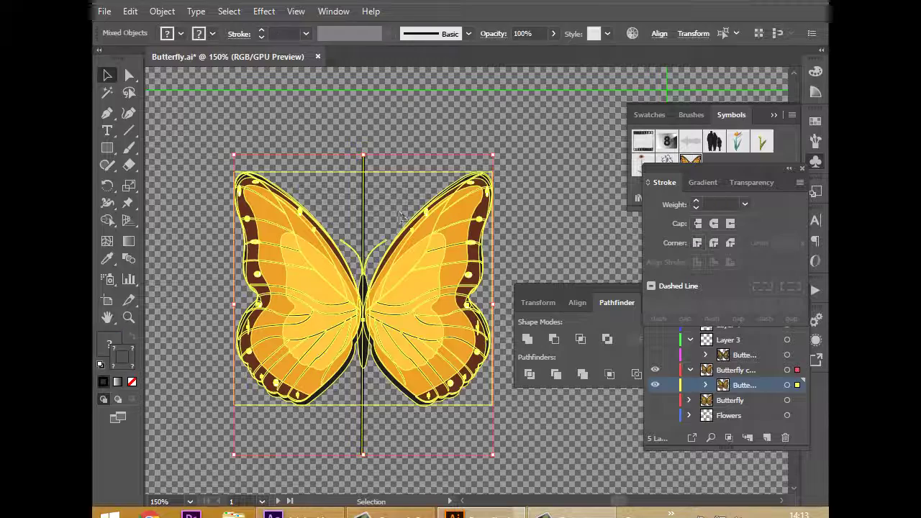
click(389, 128)
click(364, 175)
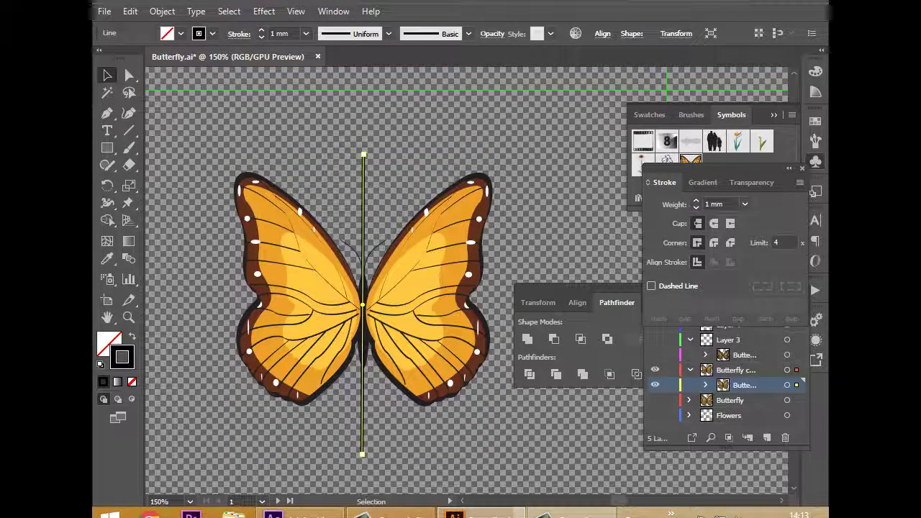
click(301, 286)
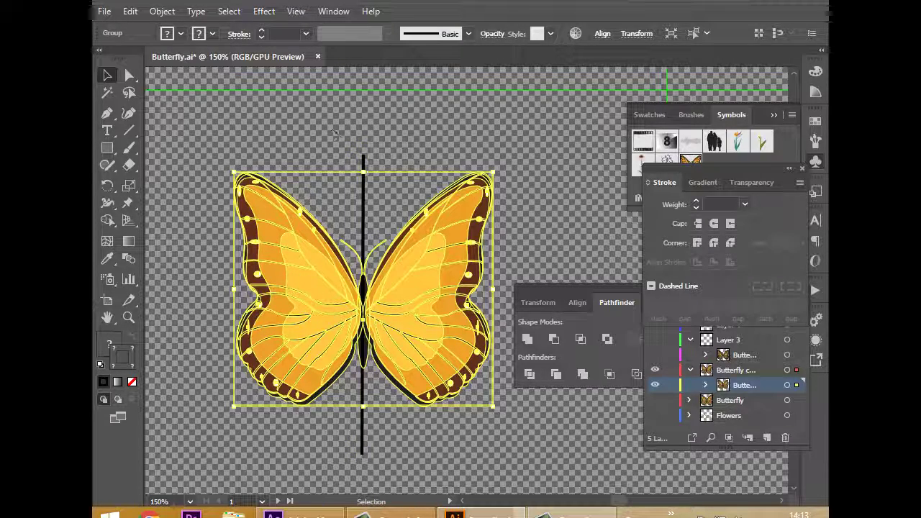
scroll(506, 447, down, 2)
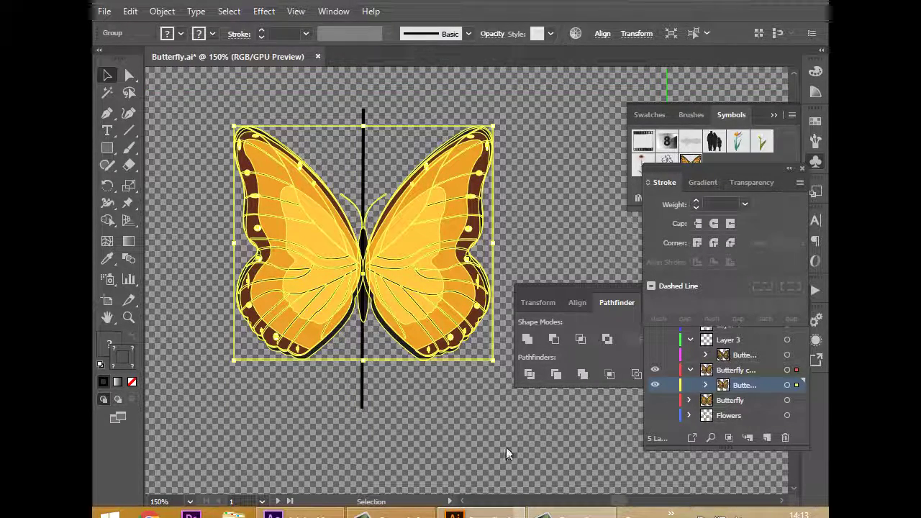
key(ctrl+a)
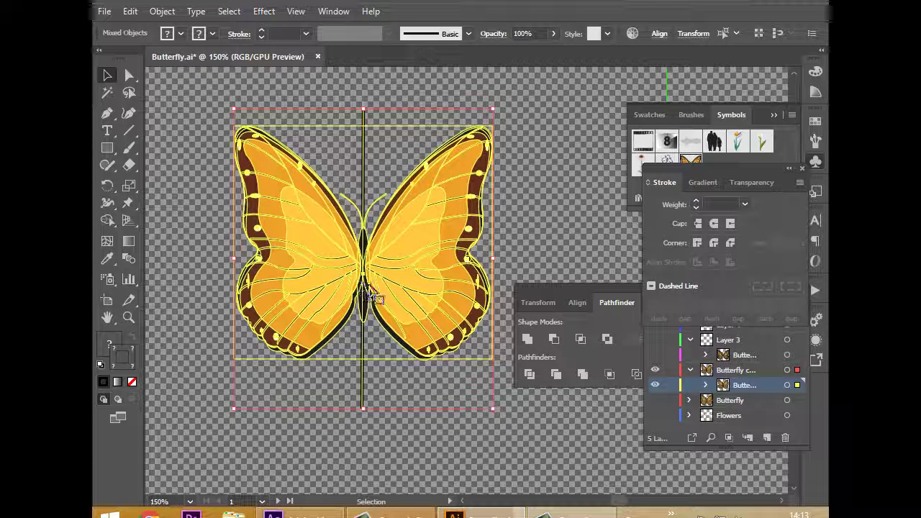
click(529, 375)
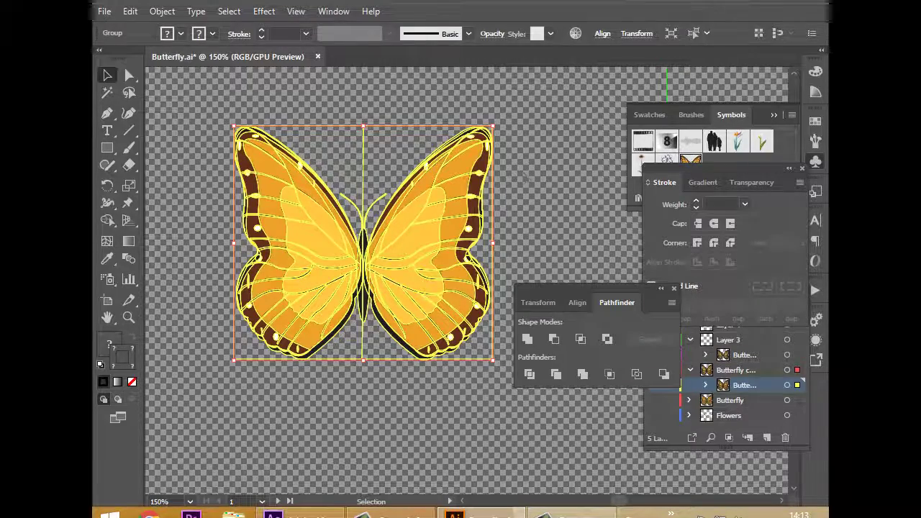
Ungroup the divided butterfly artwork and deselect it
key(ctrl+shift+a)
click(461, 202)
click(154, 15)
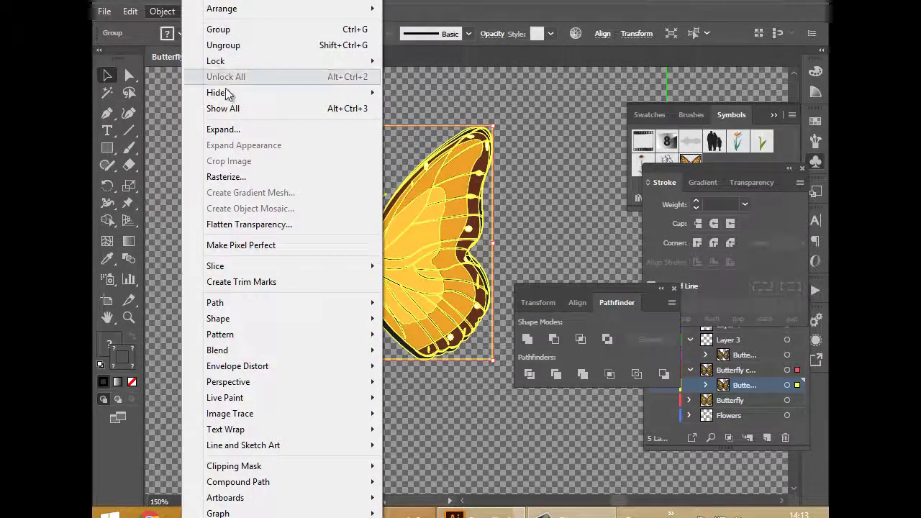
click(234, 46)
click(195, 133)
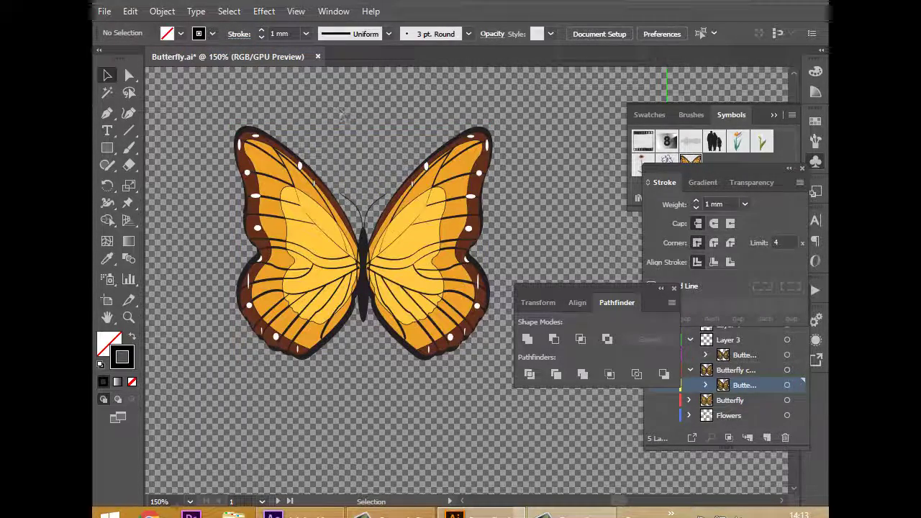
Delete the empty leftover paths between the wings above and below the butterfly's body
click(386, 178)
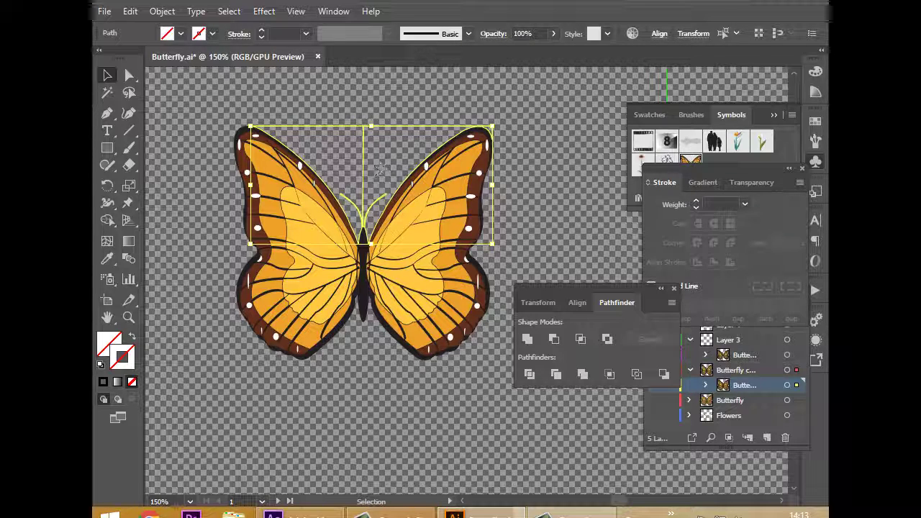
click(387, 172)
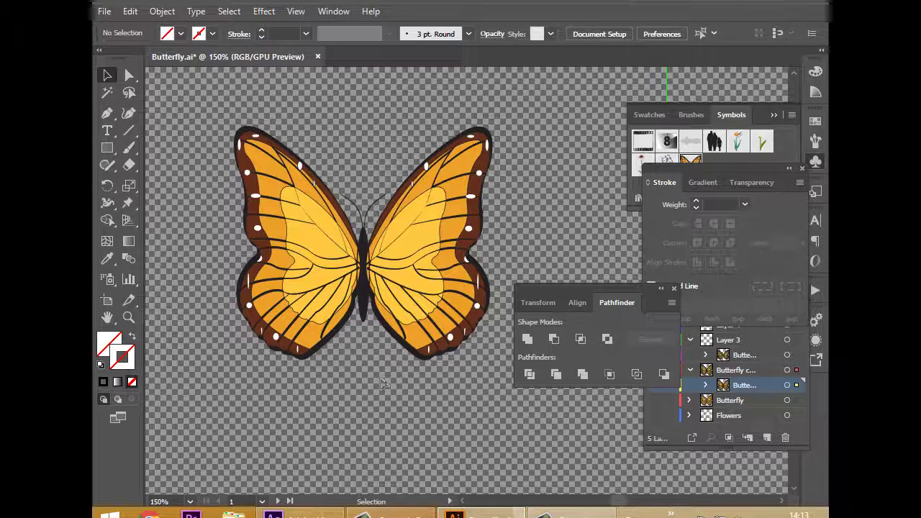
click(365, 360)
click(380, 378)
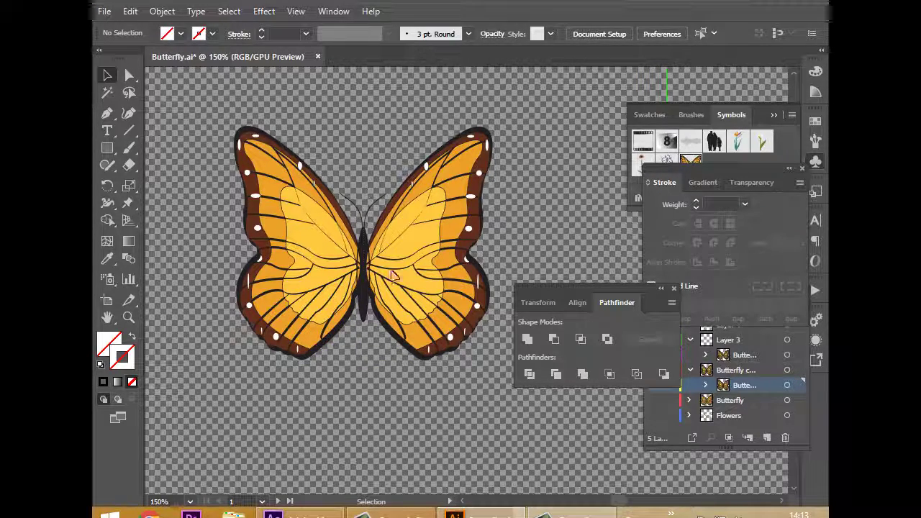
Try to move the pieces of the butterfly's right half away from the left half, and undo the move
drag(506, 400, 460, 324)
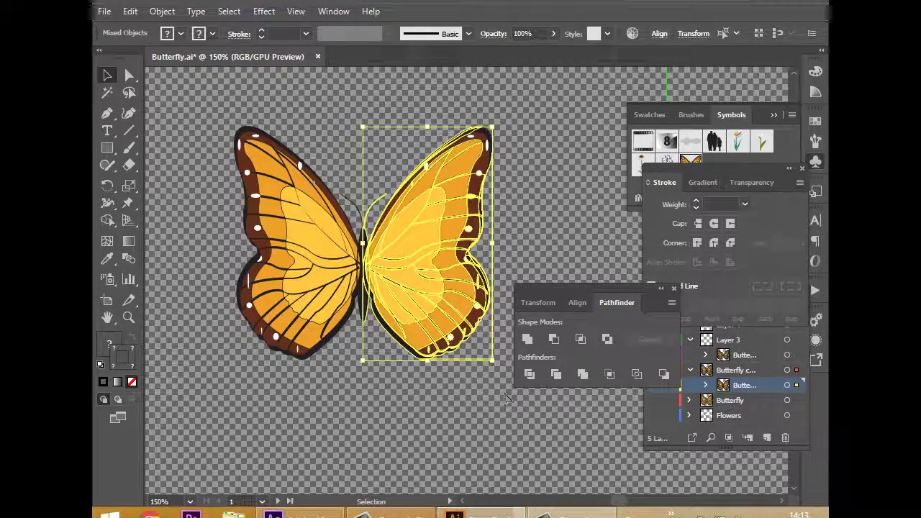
drag(426, 236, 490, 236)
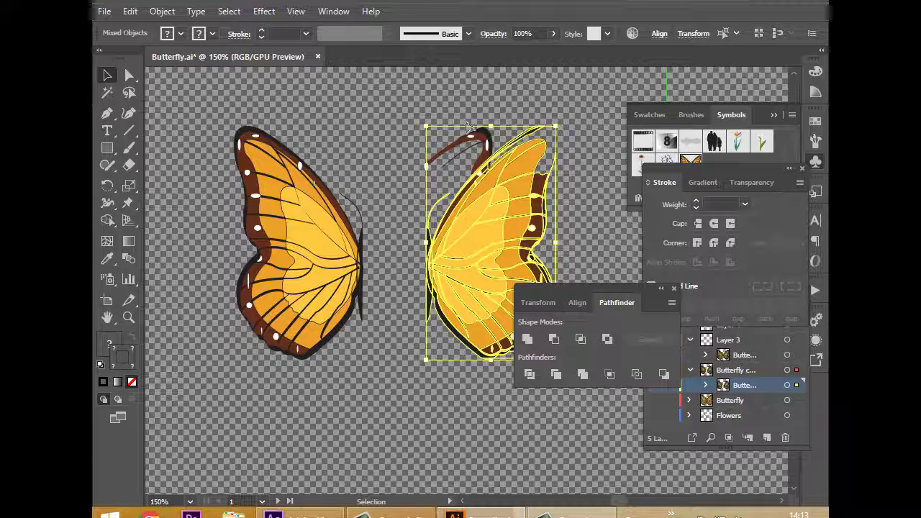
key(ctrl+z)
key(ctrl+z)
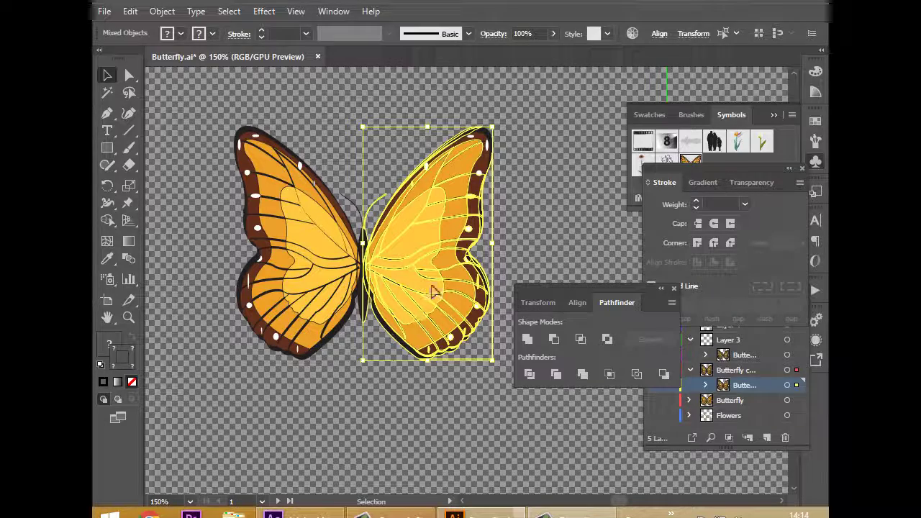
Try to move the butterfly's right half together with the whole body away from the left half, and undo the move and deselection
scroll(531, 83, up, 2)
scroll(530, 83, up, 1)
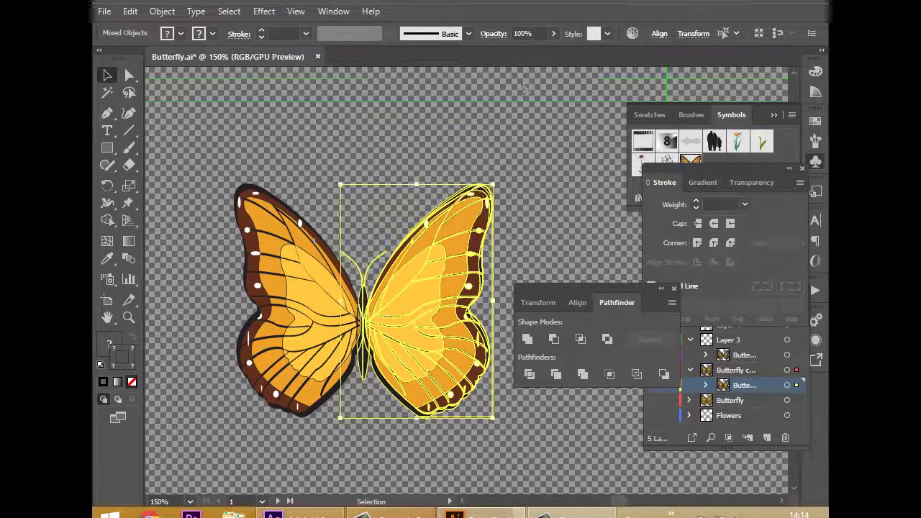
drag(425, 296, 479, 289)
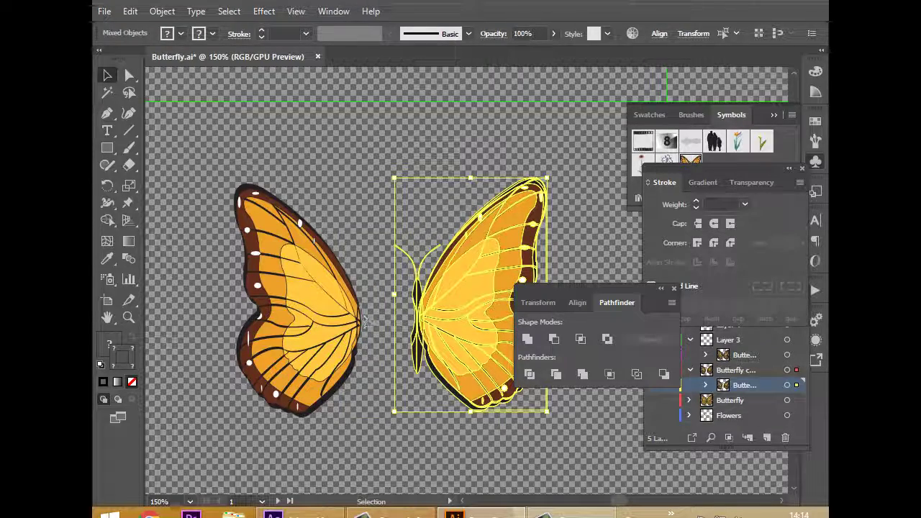
key(ctrl+z)
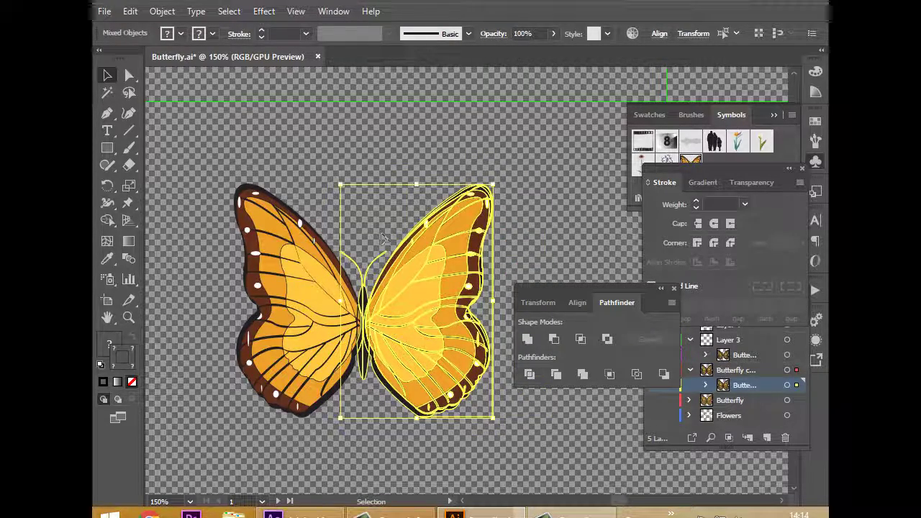
click(360, 158)
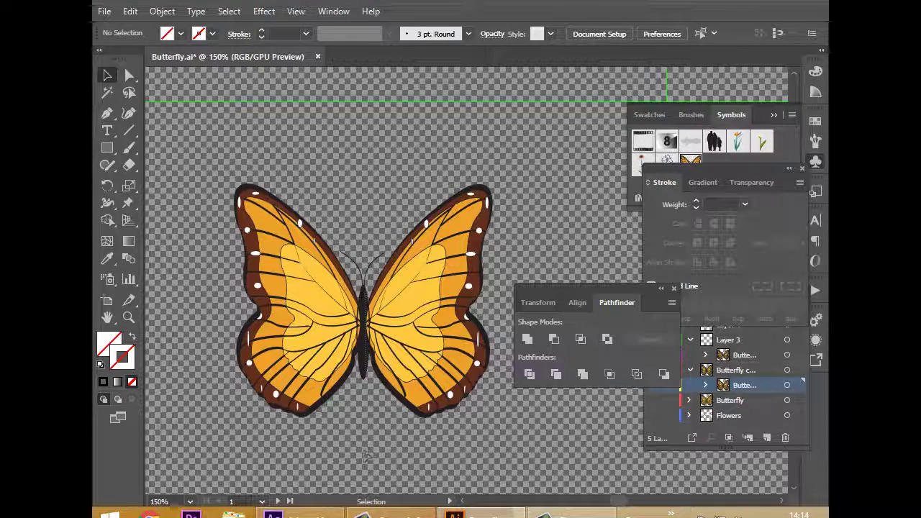
key(ctrl+z)
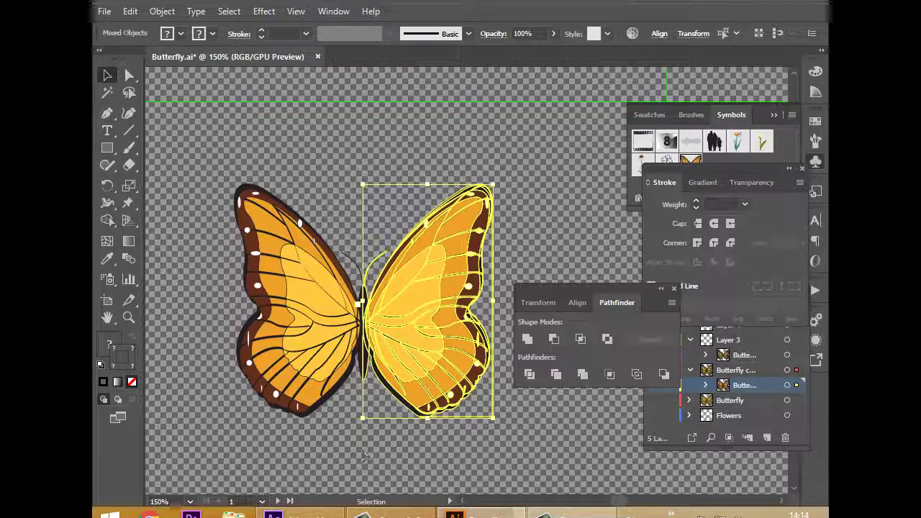
Move the pieces of the butterfly's right half clear of the left half and group them
drag(422, 358, 489, 252)
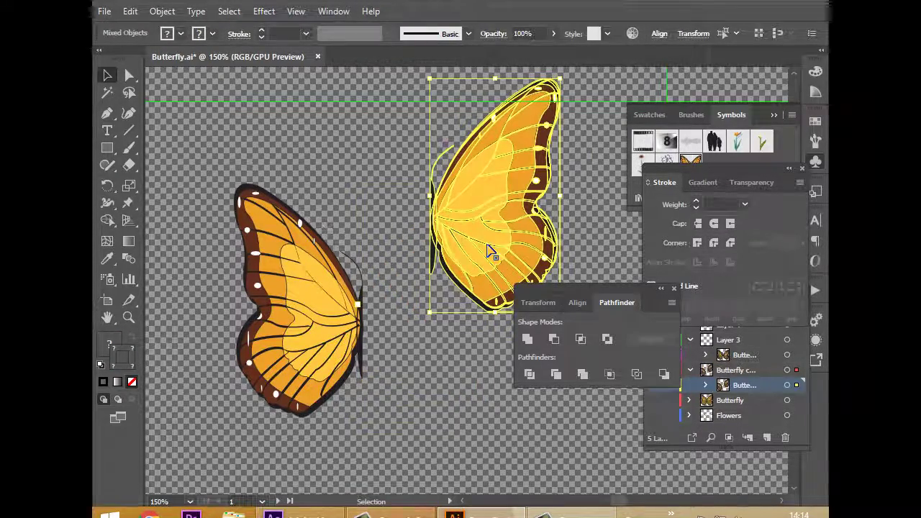
drag(482, 196, 461, 347)
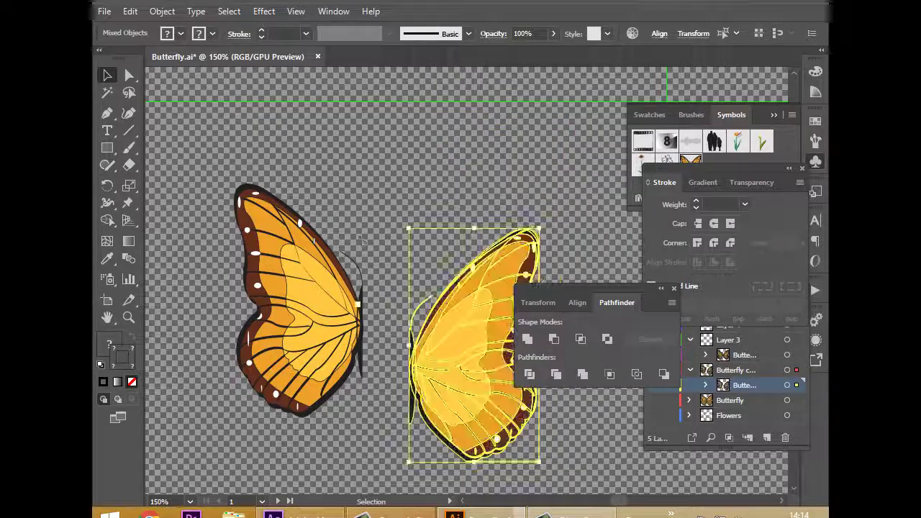
click(163, 12)
click(191, 30)
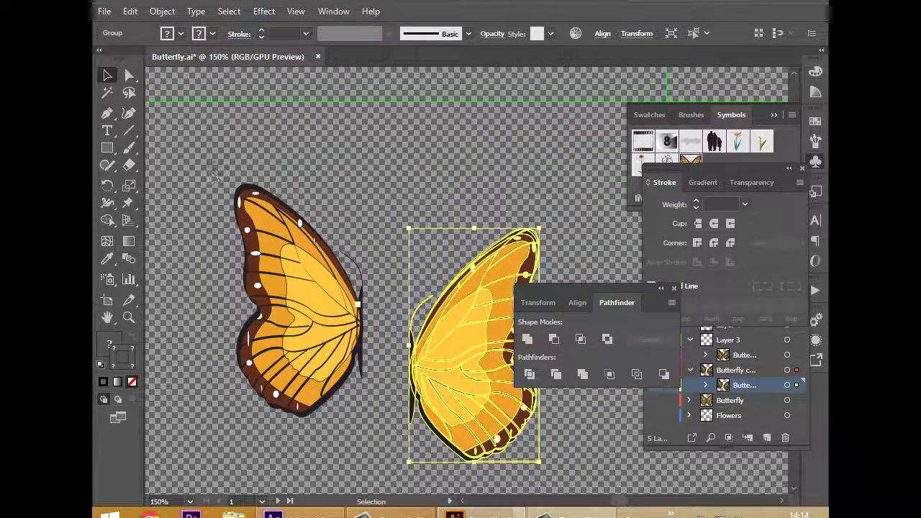
Select all pieces of the butterfly's left half, group them and deselect the group
drag(215, 176, 387, 457)
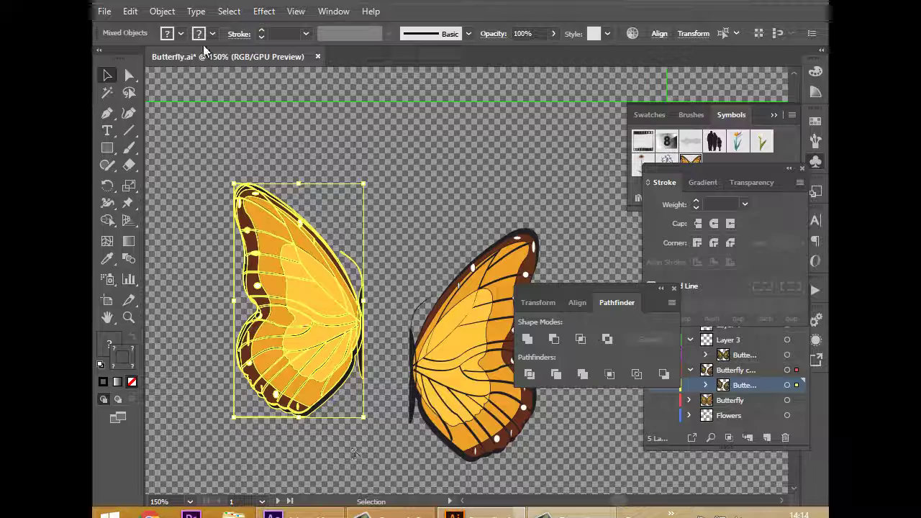
click(162, 12)
click(208, 30)
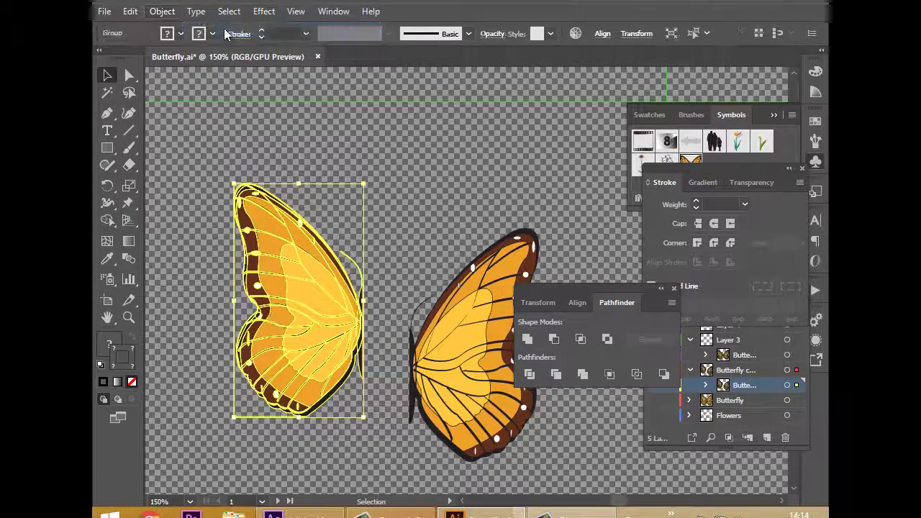
click(430, 195)
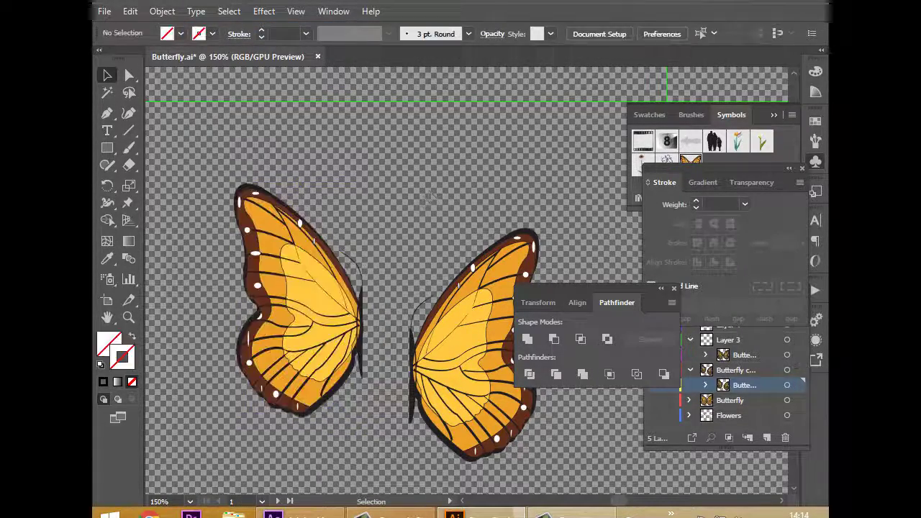
Move the right wing group up level with the left wing and close the Pathfinder panel covering the layer list
drag(463, 325, 455, 273)
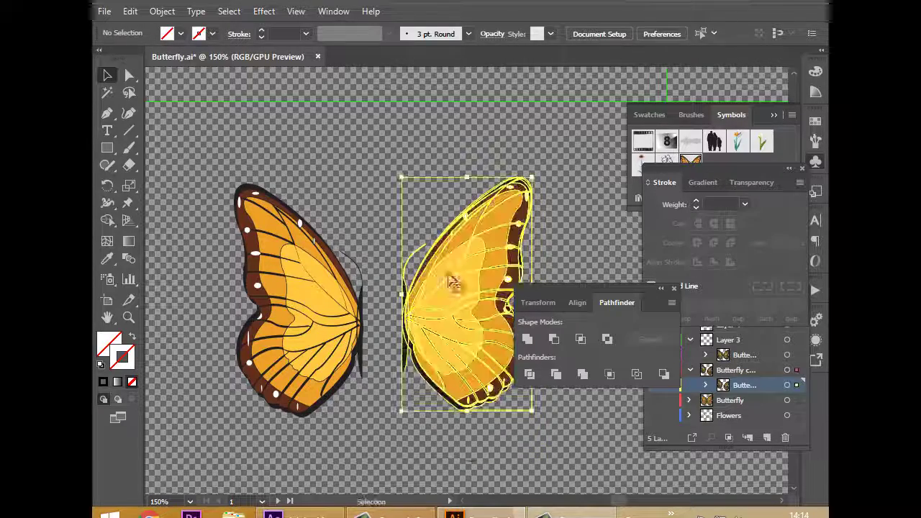
click(755, 360)
click(753, 360)
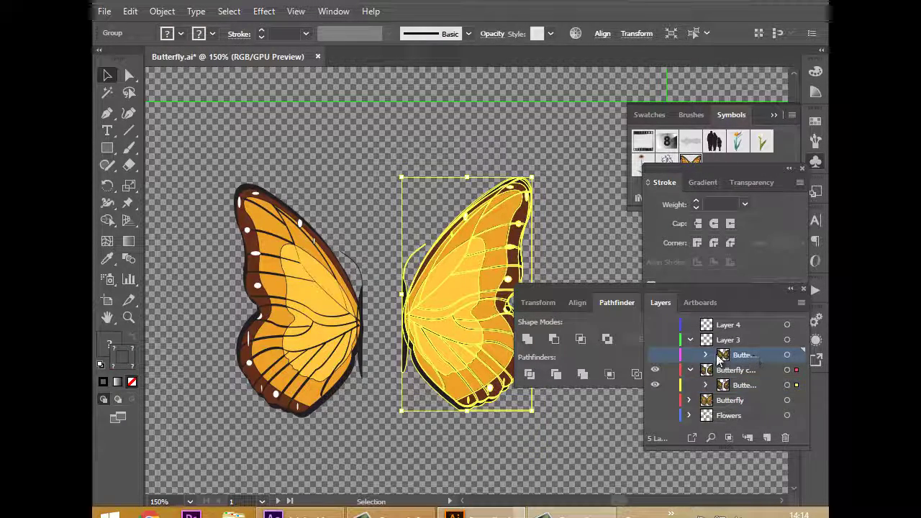
click(592, 288)
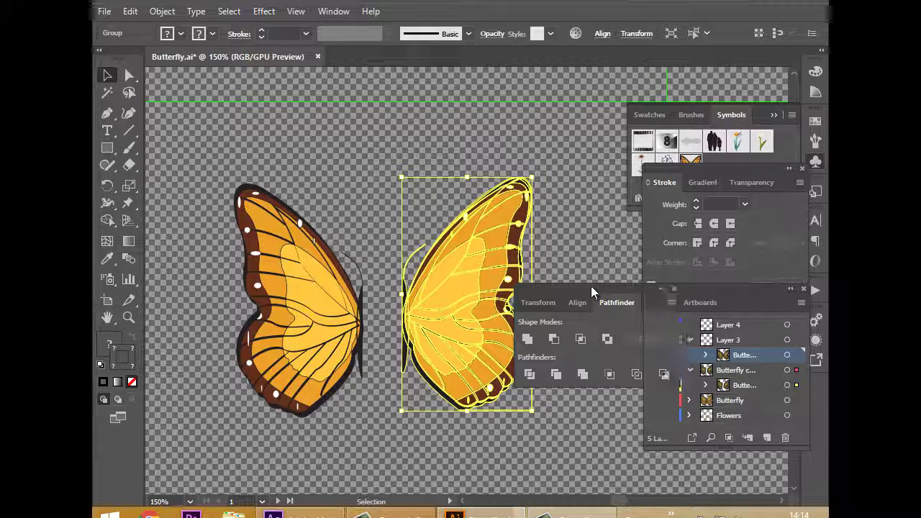
click(675, 288)
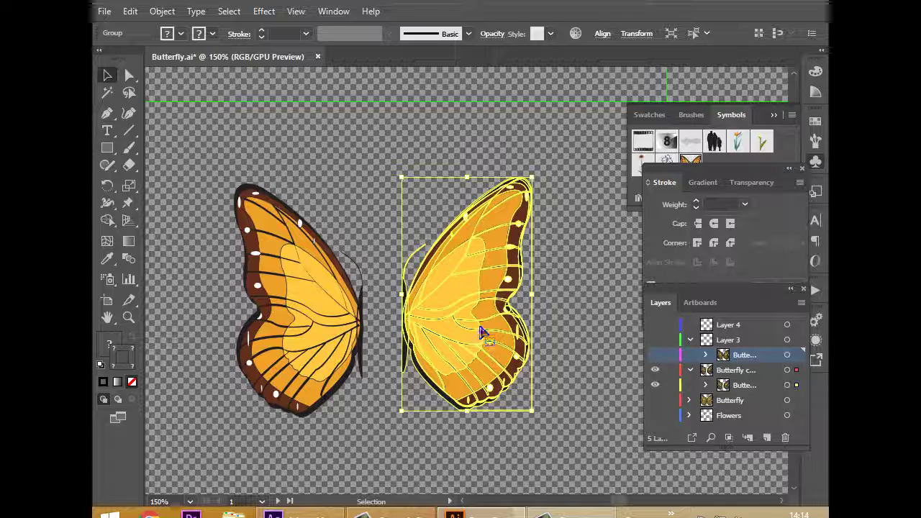
Cut the right wing group and paste it into Layer 3, allowing the hidden layer to be shown, and collapse the layer
key(Delete)
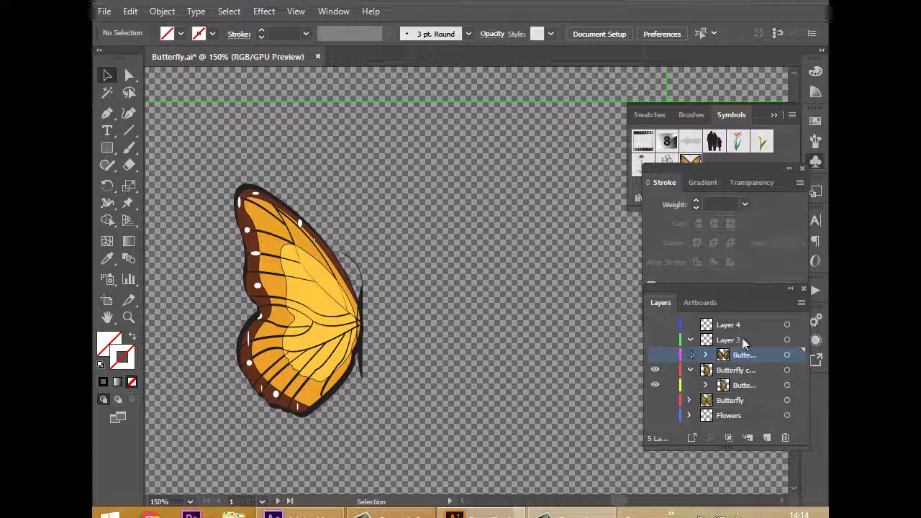
click(728, 342)
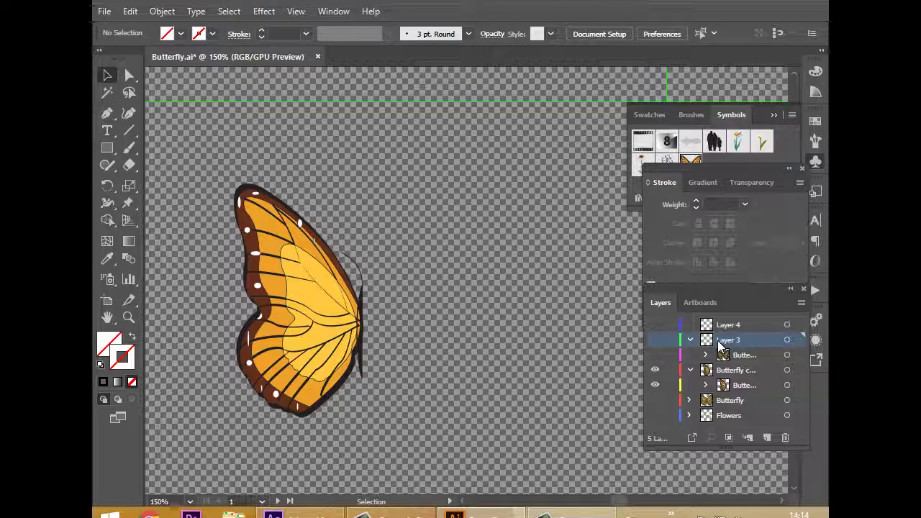
key(ctrl+v)
click(534, 274)
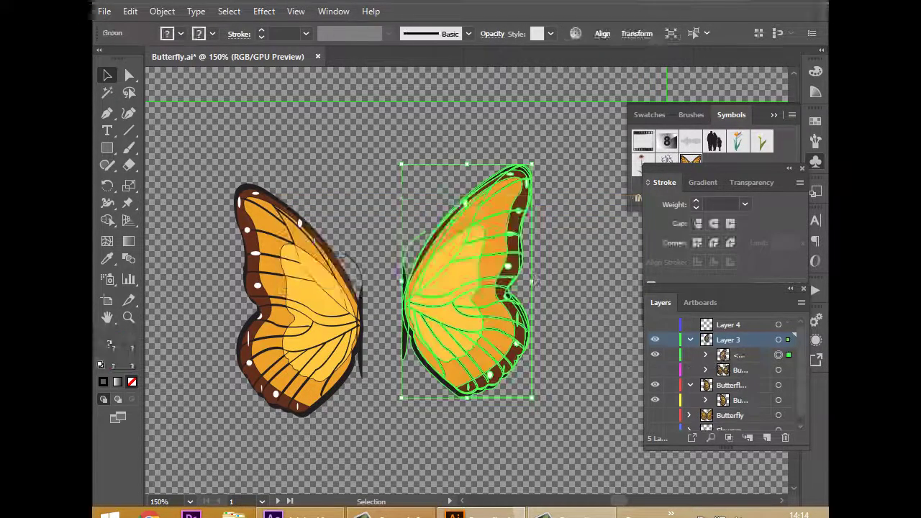
click(667, 355)
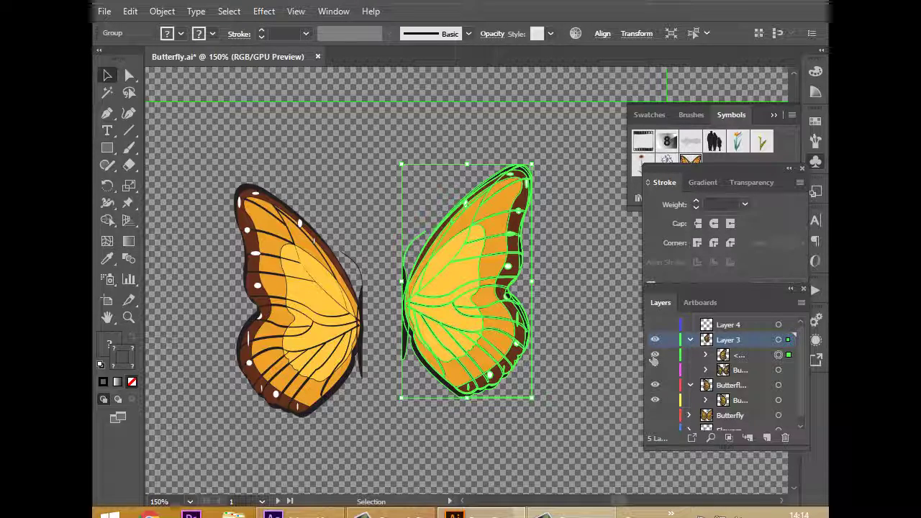
click(691, 341)
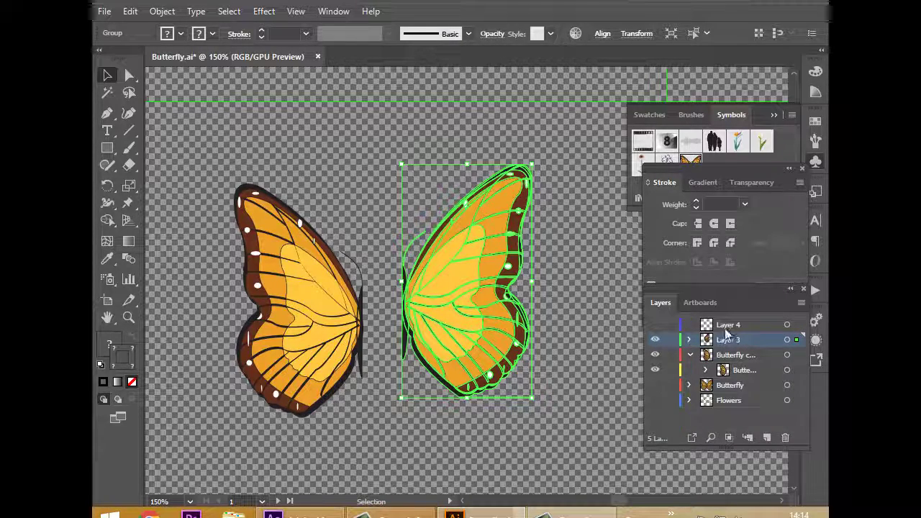
Cut the left wing group, paste it into Layer 4 with the hidden layer shown, and place it beside the right wing
click(323, 324)
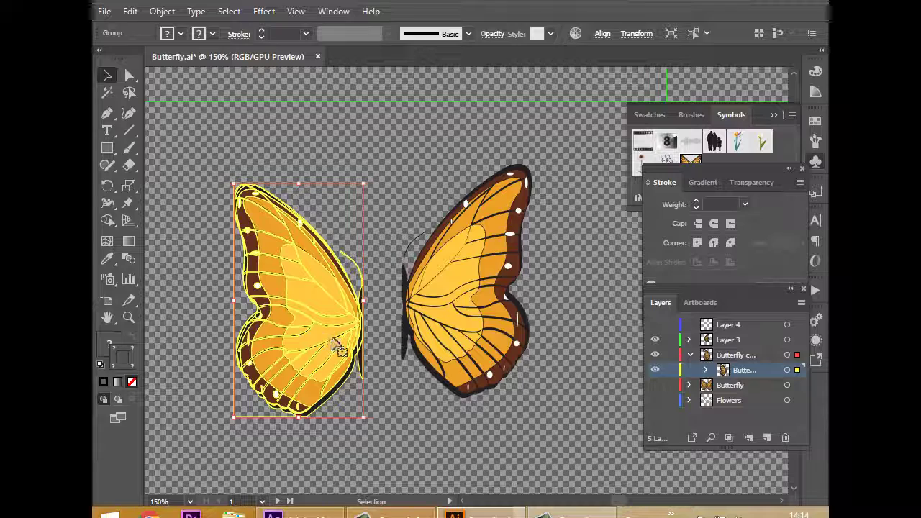
key(Delete)
click(723, 325)
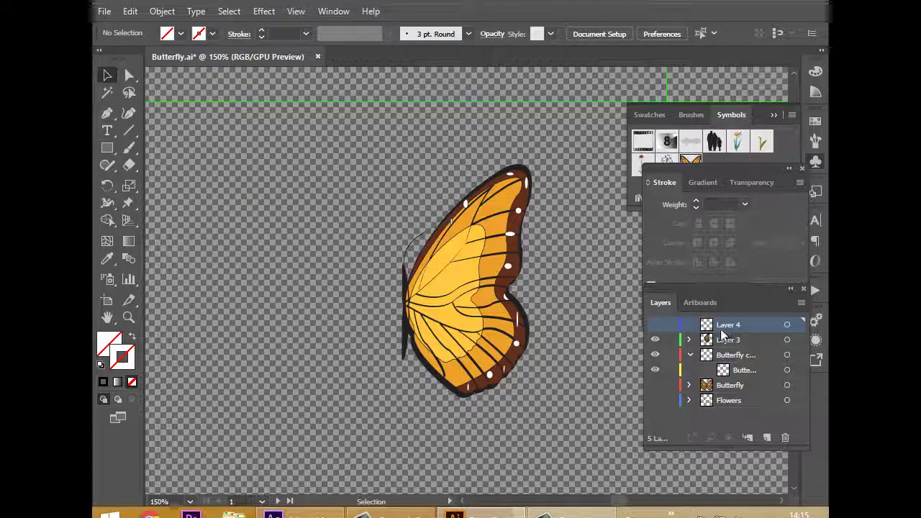
key(ctrl+v)
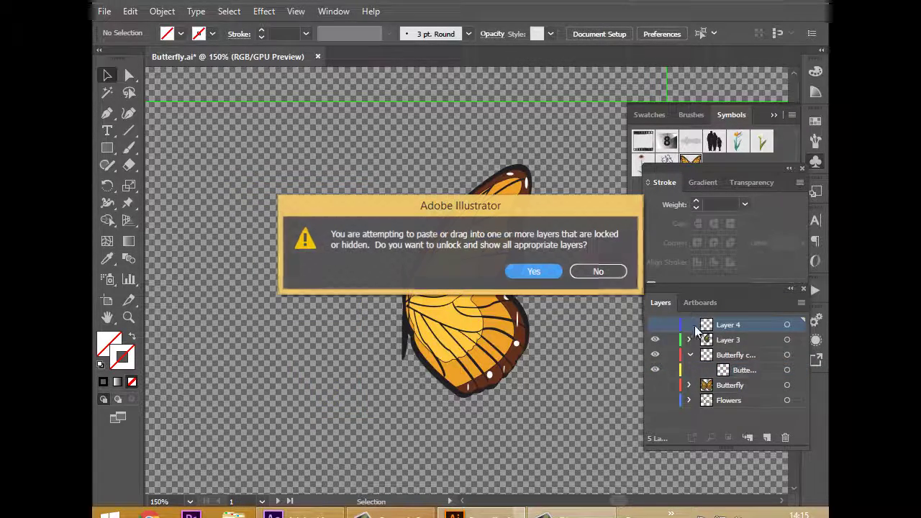
click(534, 274)
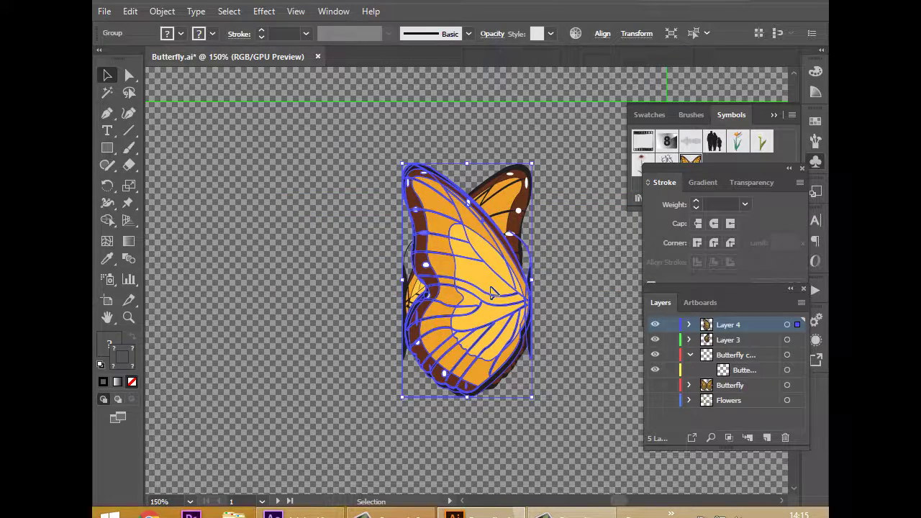
drag(475, 281, 331, 272)
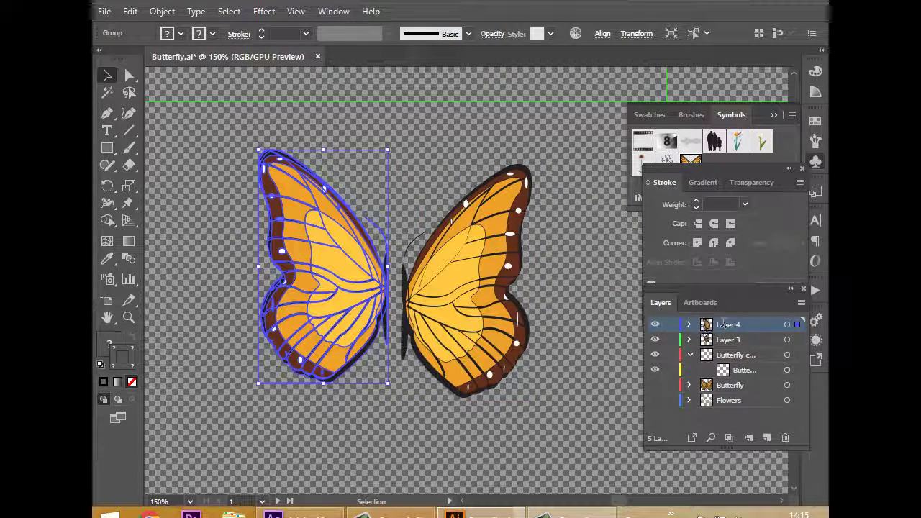
Rename Layer 4 as Left and Layer 3 as Right, and clear the selection
double_click(728, 324)
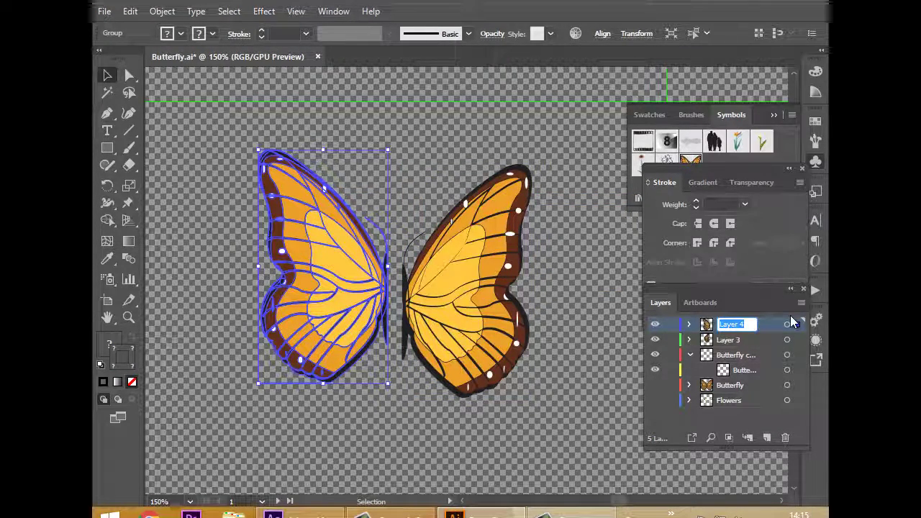
key(BackSpace)
text(Left)
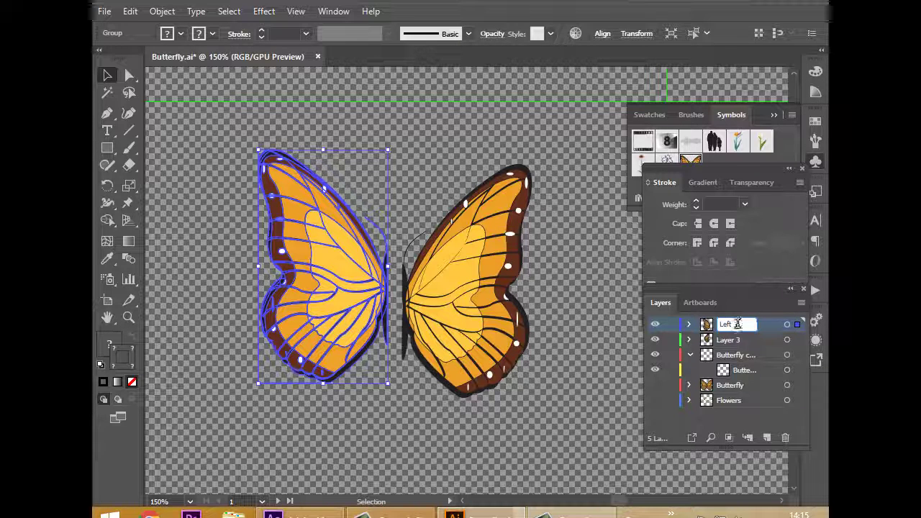
double_click(721, 341)
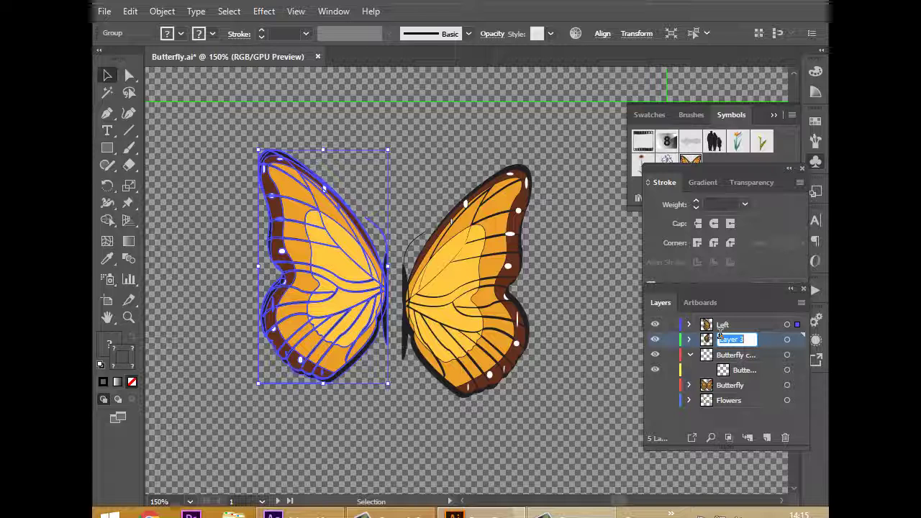
text(Right)
key(Return)
key(ctrl+shift+a)
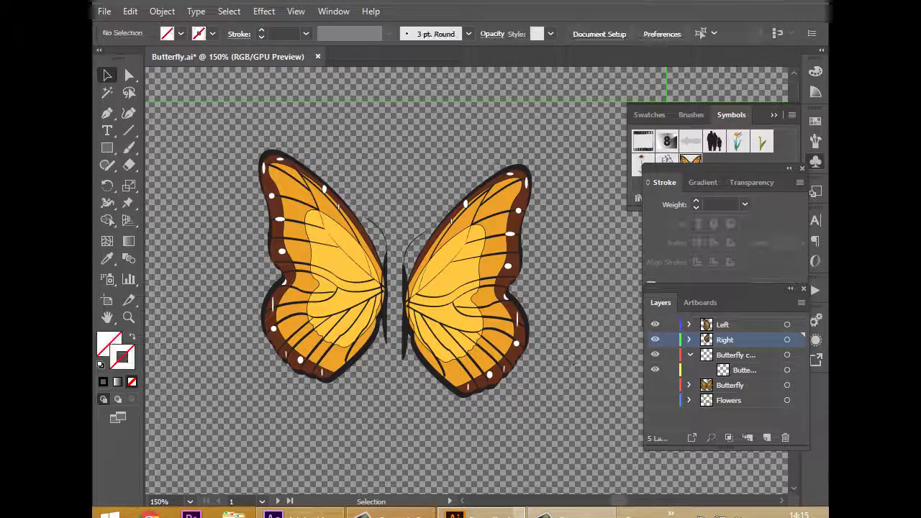
Move the right and left wing groups level and close together so the body halves meet, and save the document
click(499, 322)
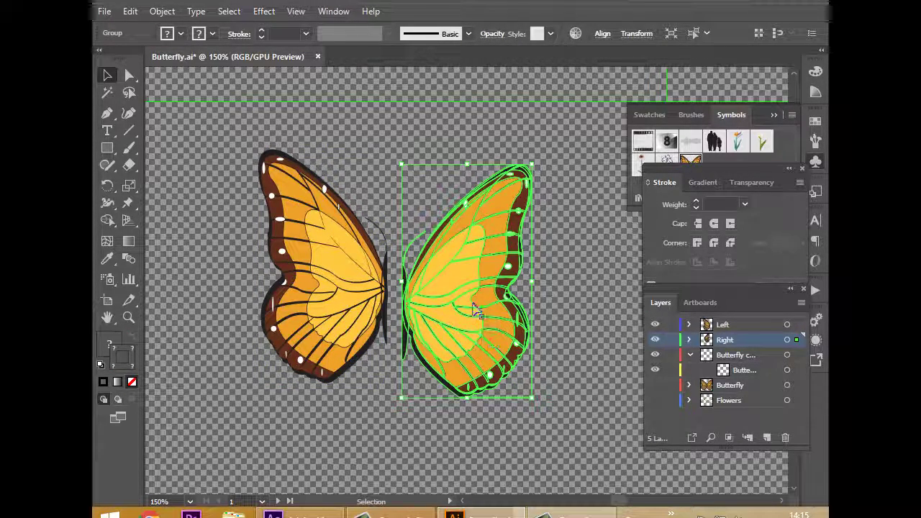
drag(473, 298, 469, 289)
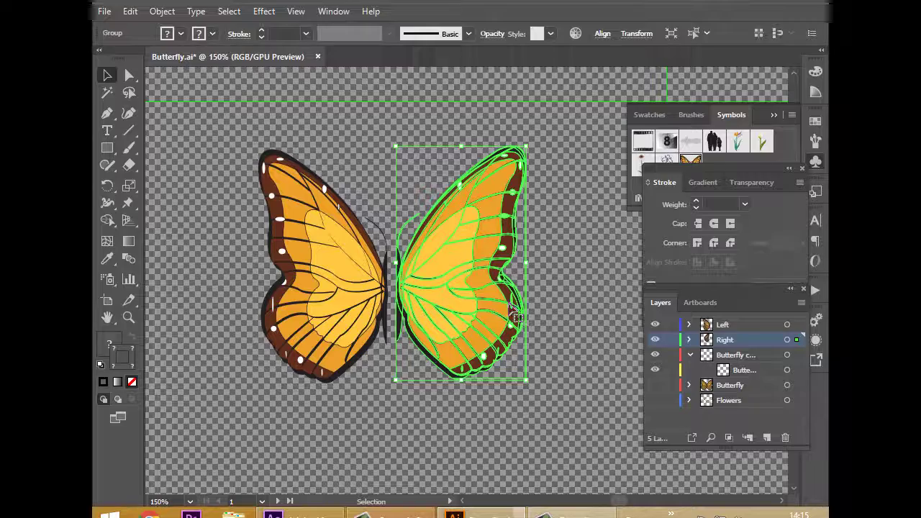
drag(361, 324, 370, 317)
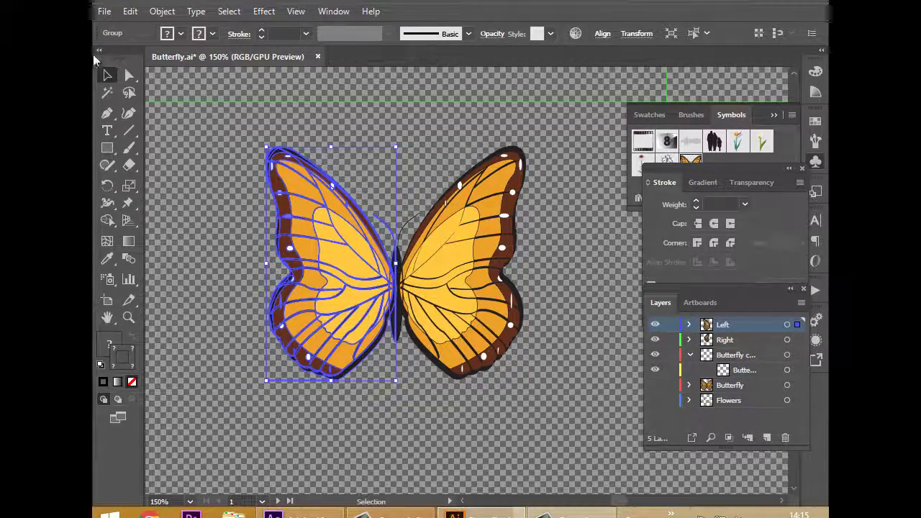
click(105, 12)
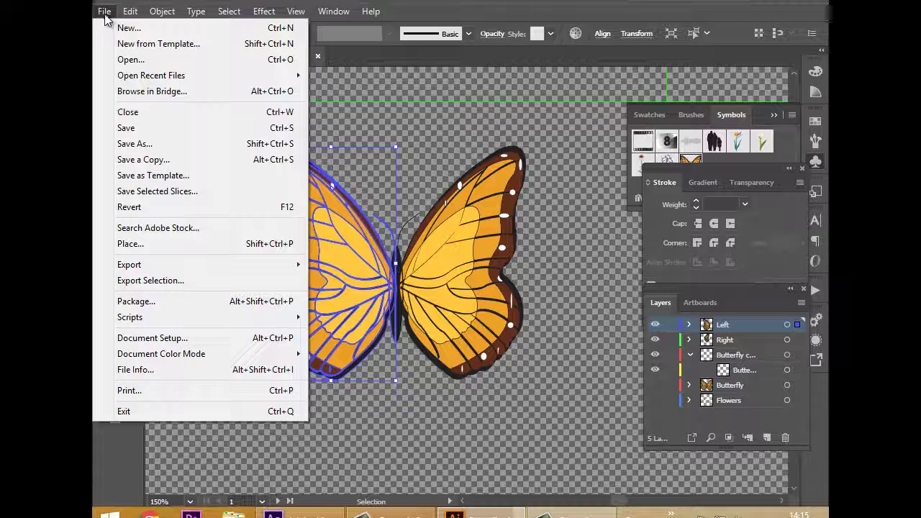
click(137, 128)
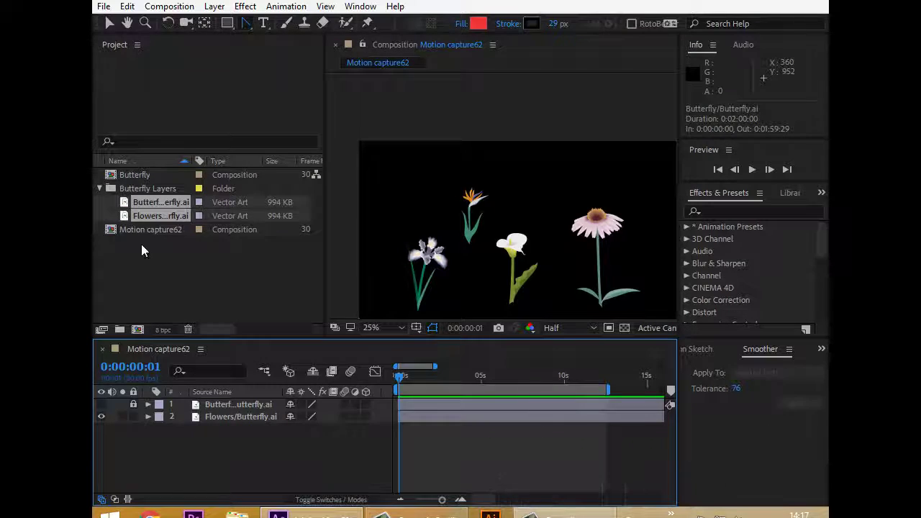
Import Butterfly.ai from the W2 folder as footage, choosing only its Left layer at document size
right_click(148, 256)
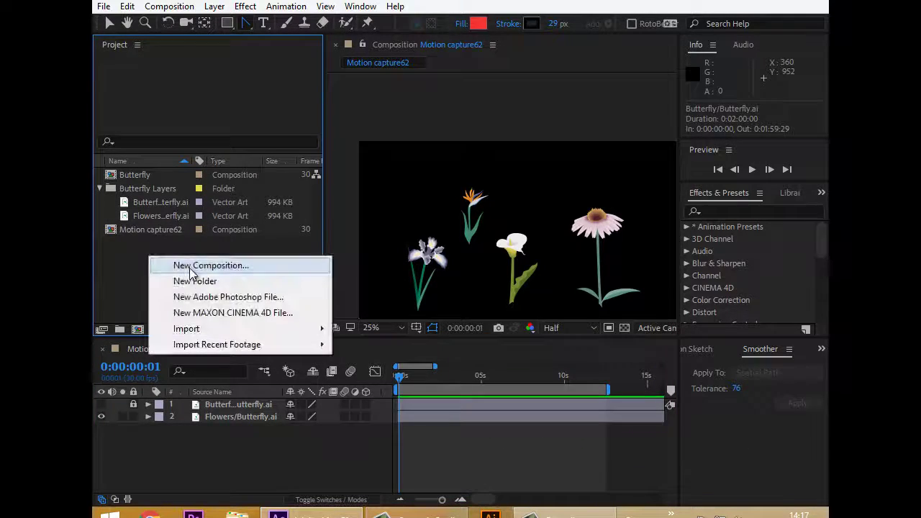
mouse_move(205, 329)
click(396, 329)
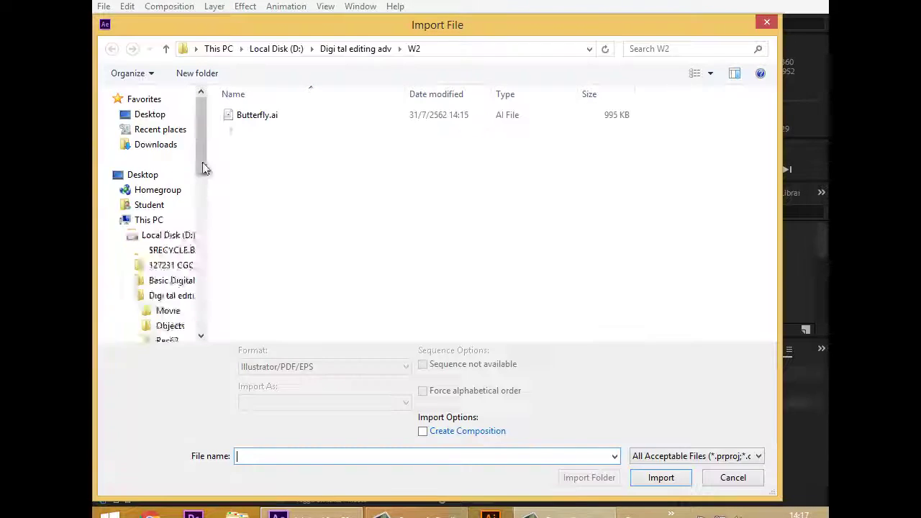
click(231, 117)
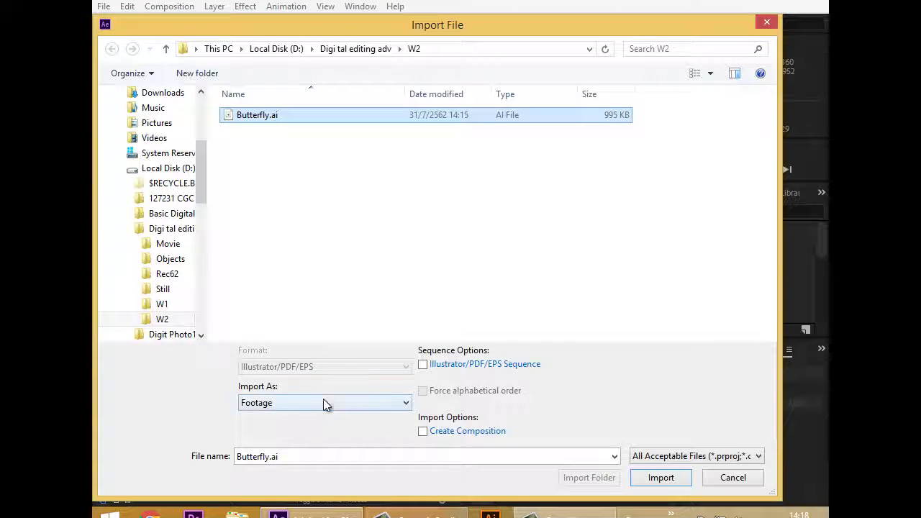
click(660, 477)
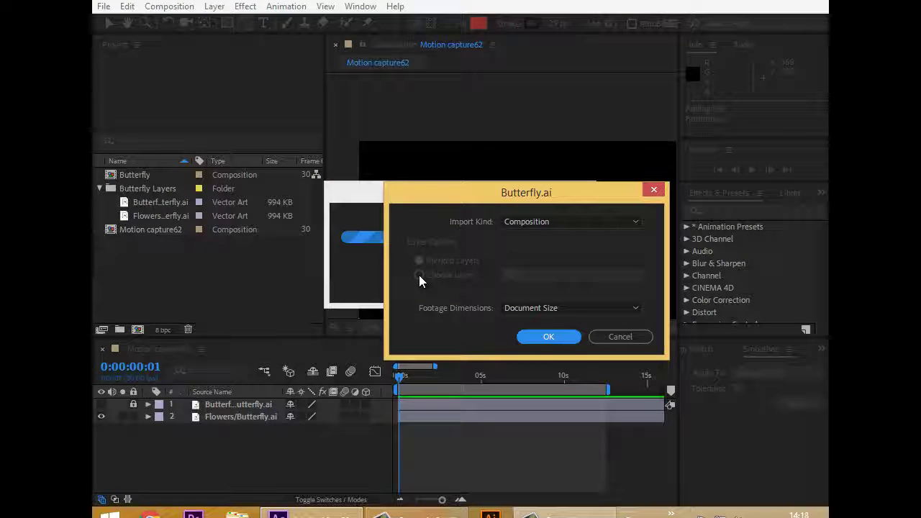
click(527, 225)
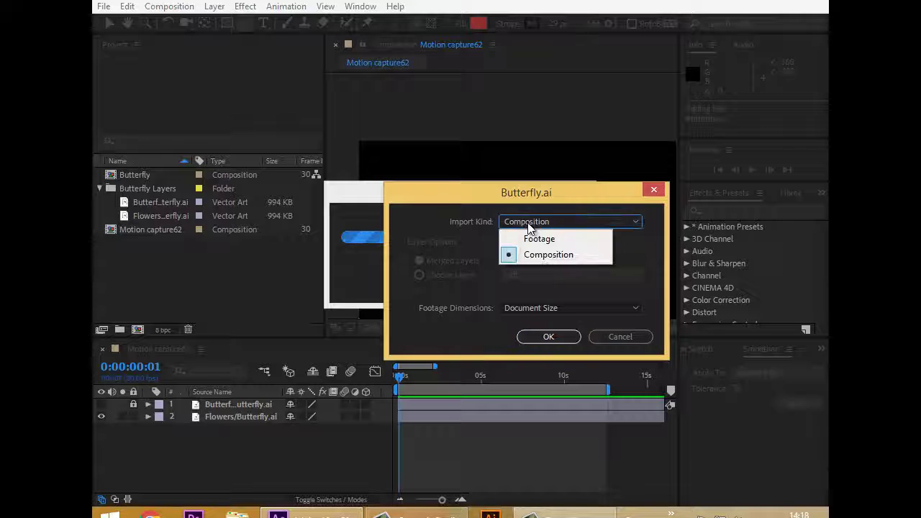
click(531, 238)
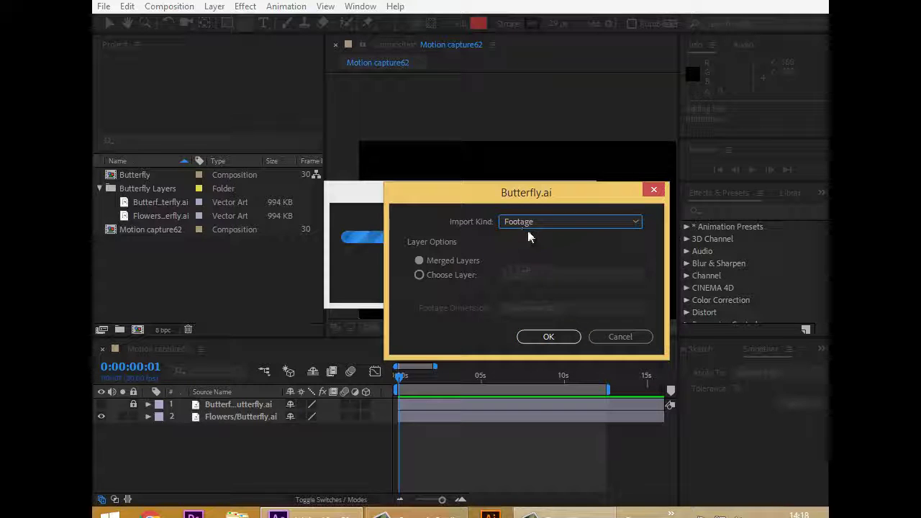
click(430, 275)
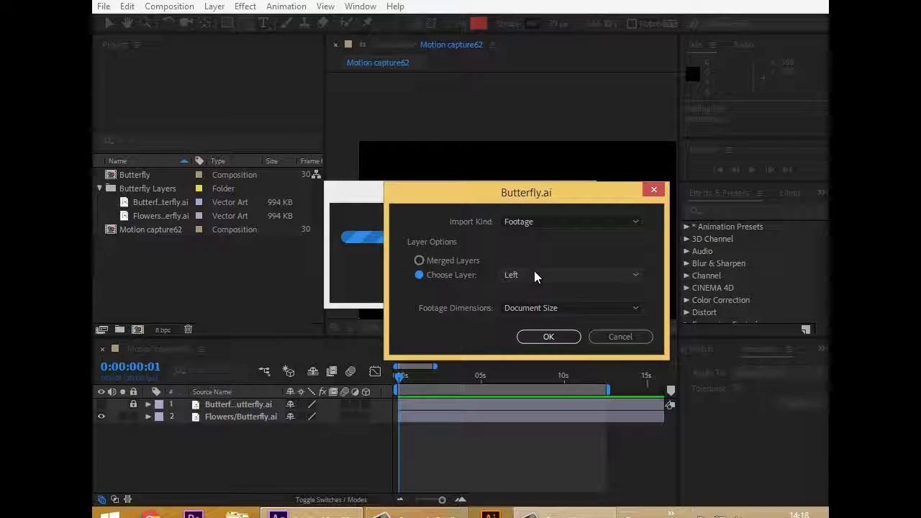
click(534, 274)
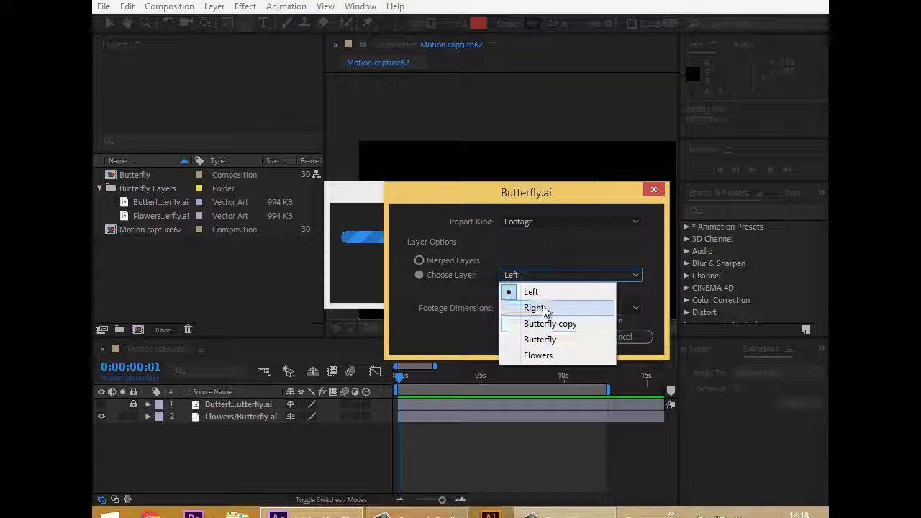
click(545, 292)
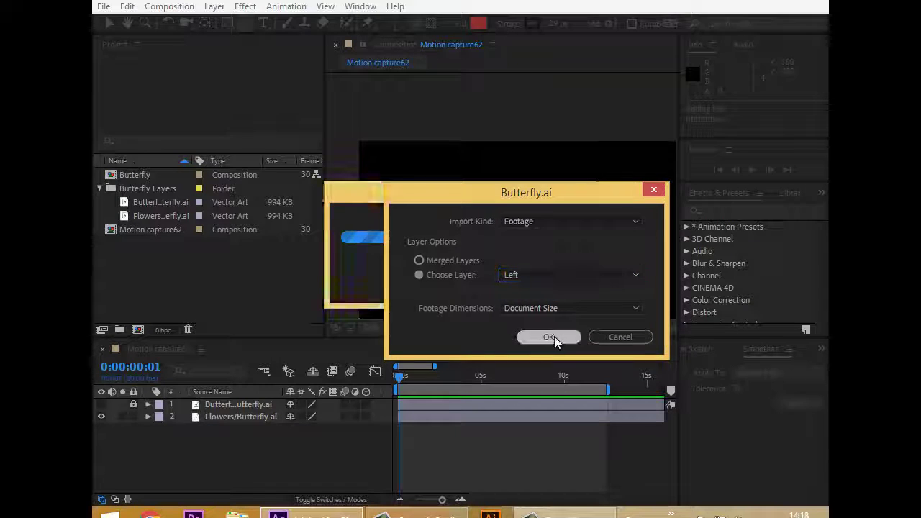
click(548, 337)
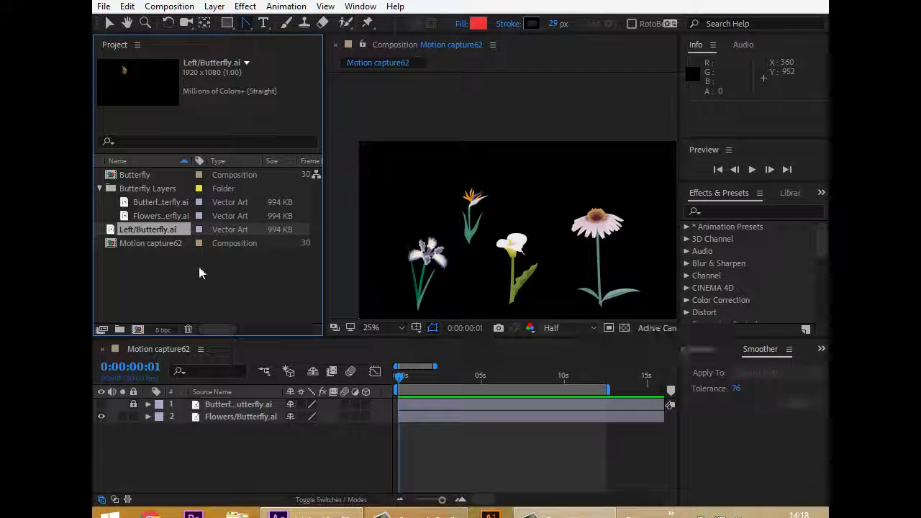
Import Butterfly.ai again as footage, choosing only its Right layer at document size
right_click(166, 261)
mouse_move(220, 334)
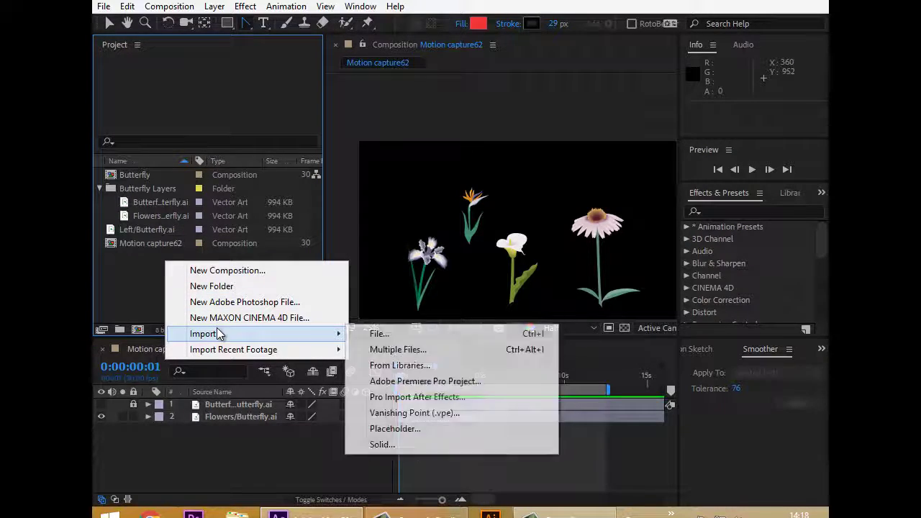
click(372, 334)
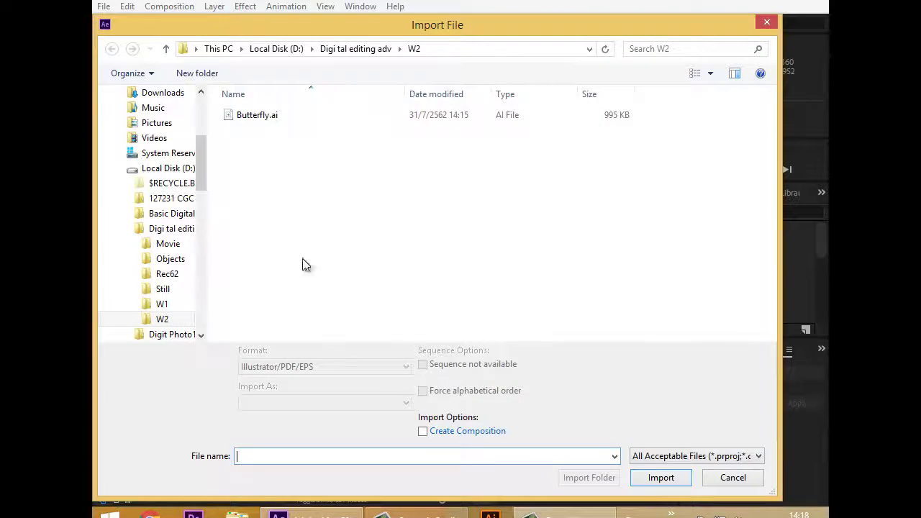
double_click(240, 116)
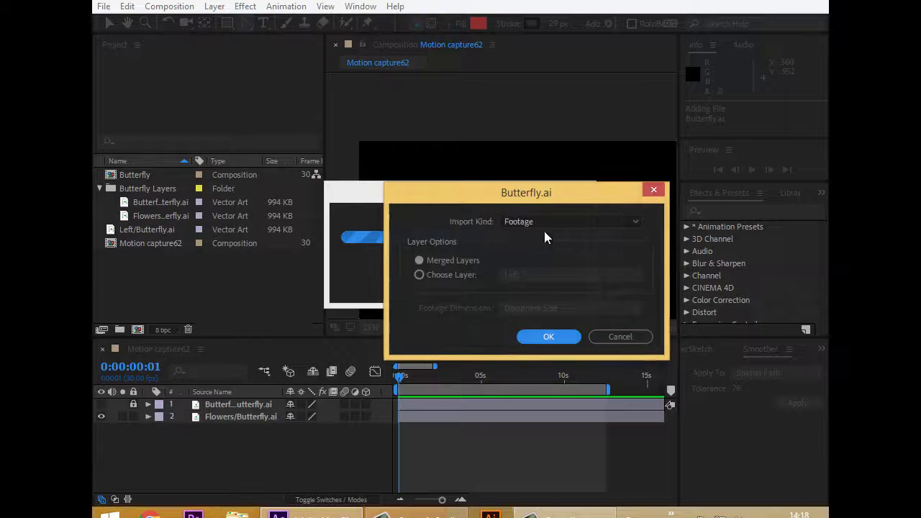
click(441, 277)
click(540, 275)
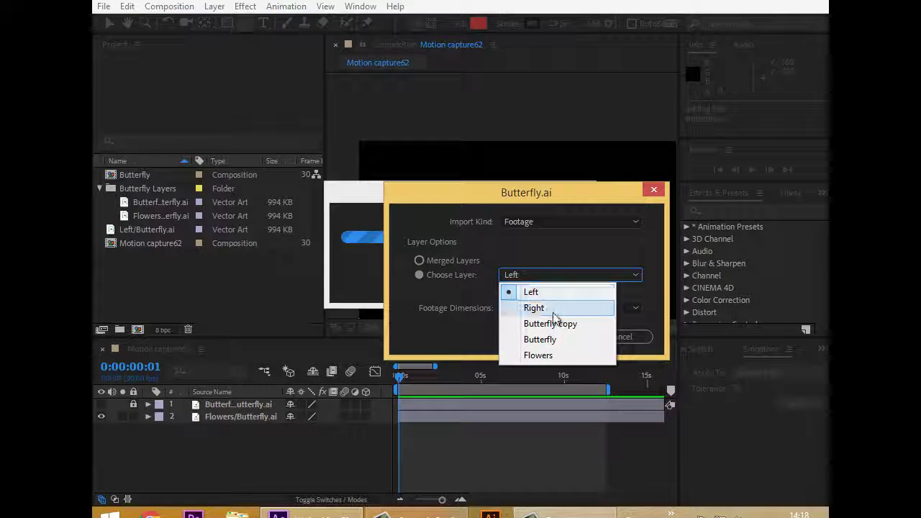
click(534, 308)
scroll(550, 309, down, 1)
click(559, 337)
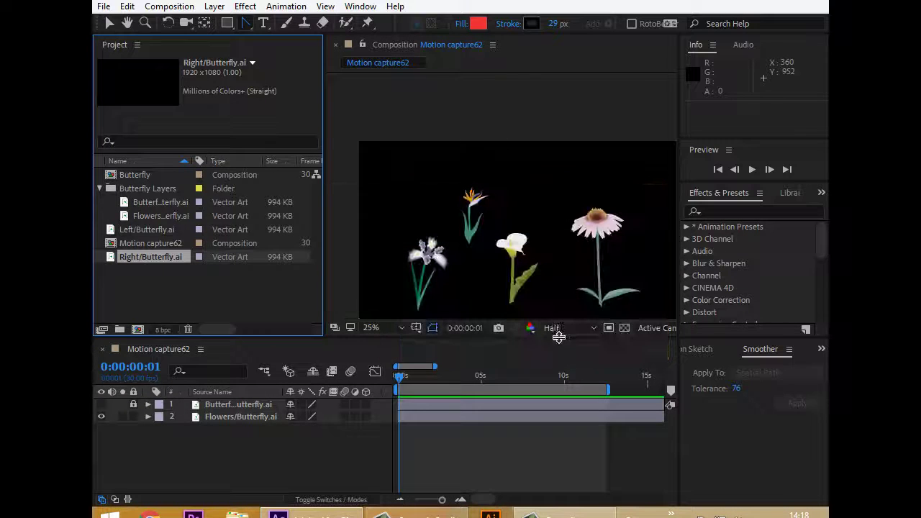
Add the Left and Right butterfly footage to Motion capture62 above the Flowers layer, and set the current time to 0:00:00:00
click(141, 232)
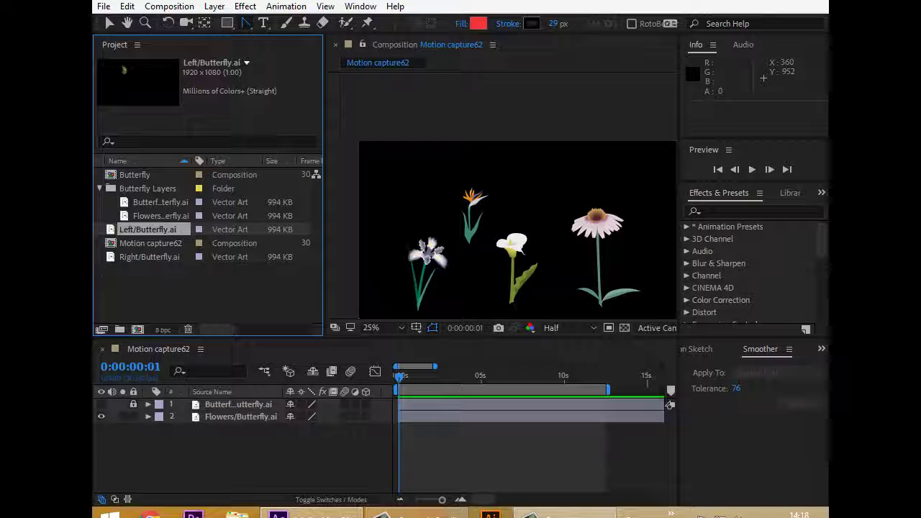
drag(151, 230, 151, 411)
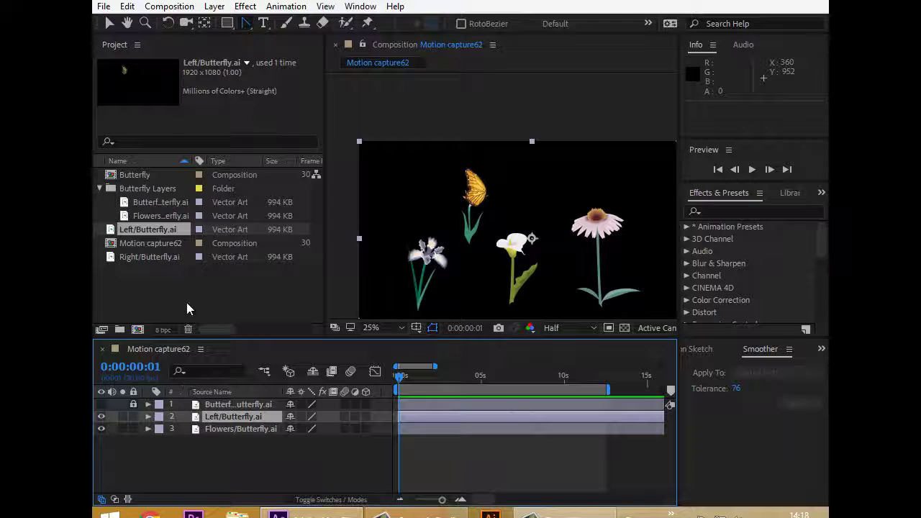
drag(144, 257, 193, 415)
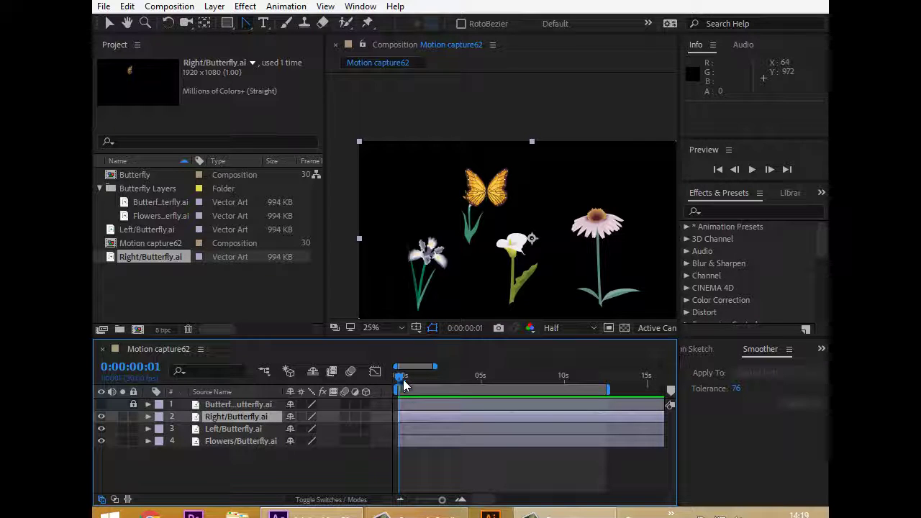
drag(403, 385, 338, 392)
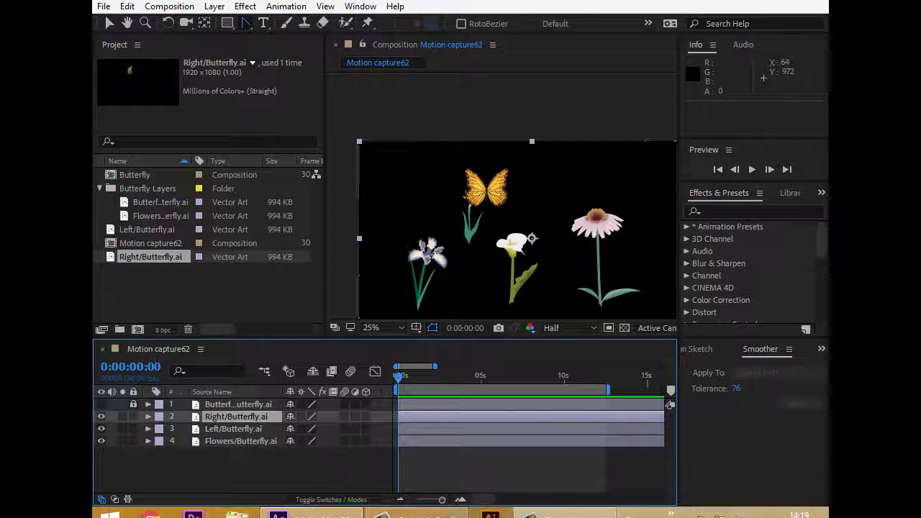
Pre-compose the Left and Right butterfly layers into a composition named Flying, moving all attributes into it
click(547, 513)
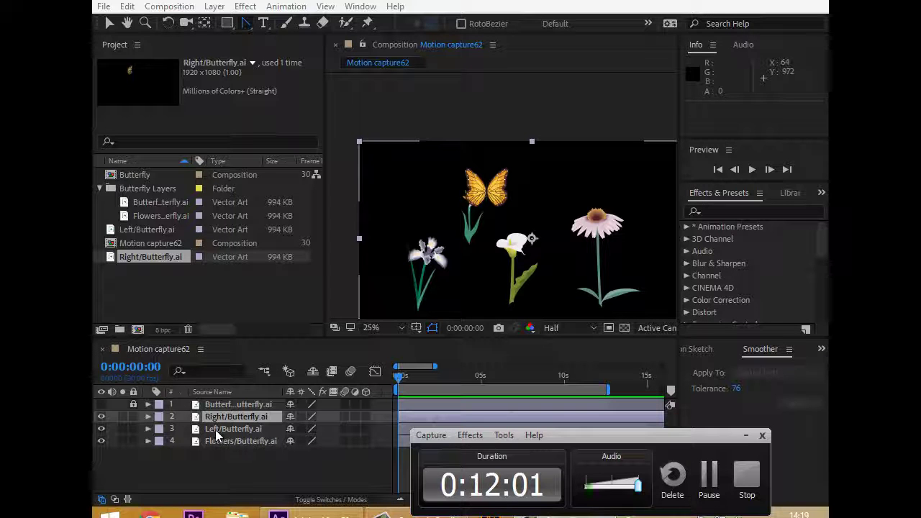
click(224, 459)
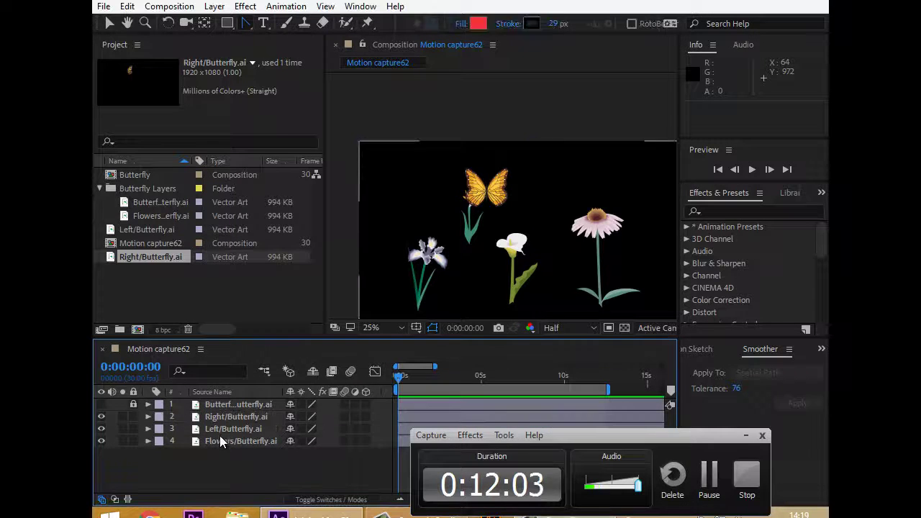
click(222, 429)
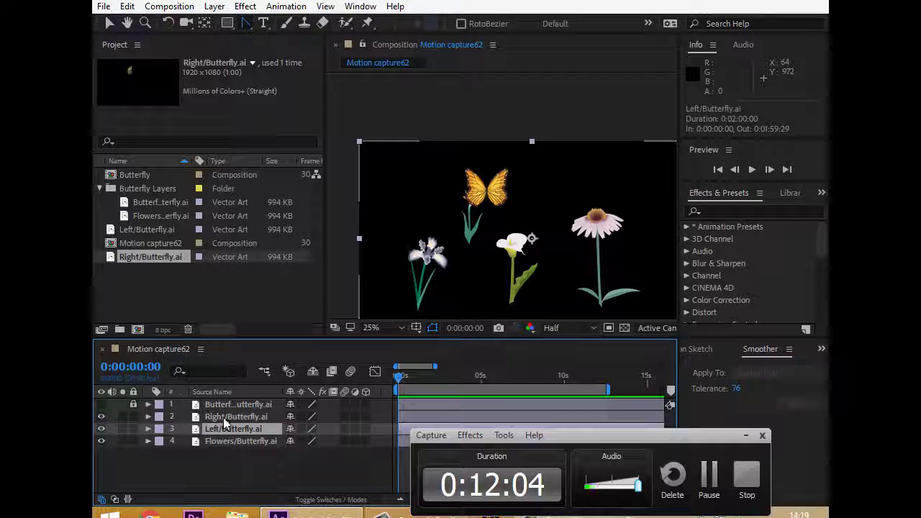
ctrl+click(223, 418)
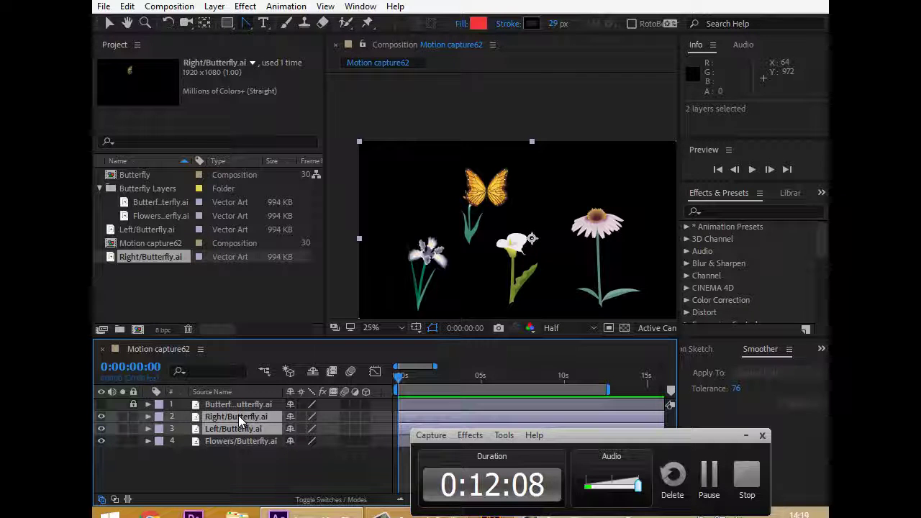
right_click(240, 420)
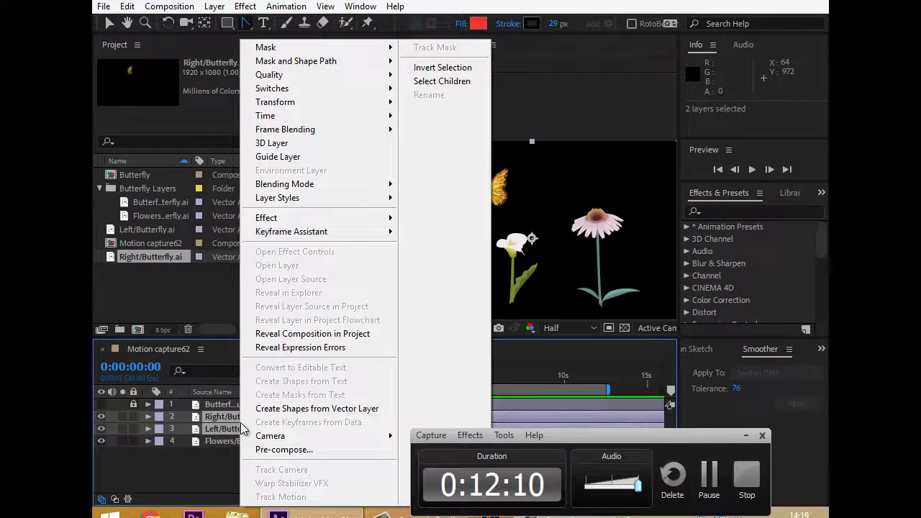
click(291, 451)
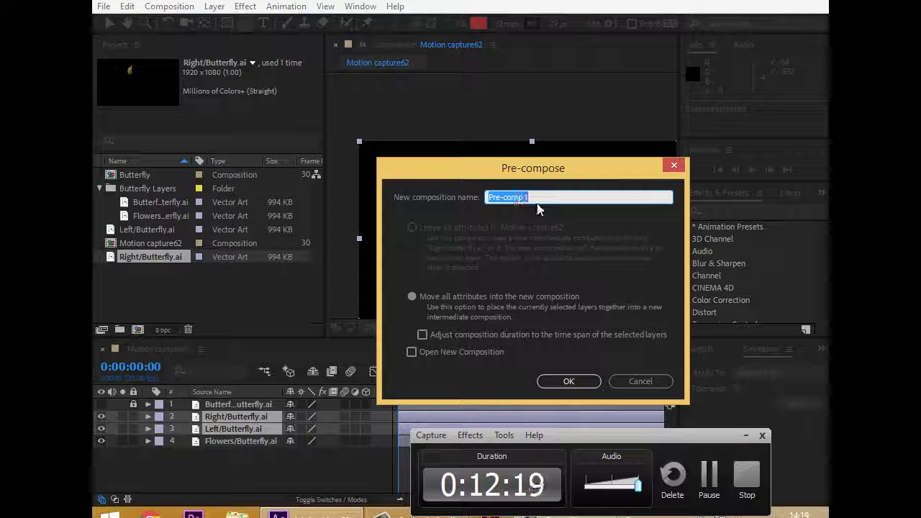
drag(531, 193, 463, 186)
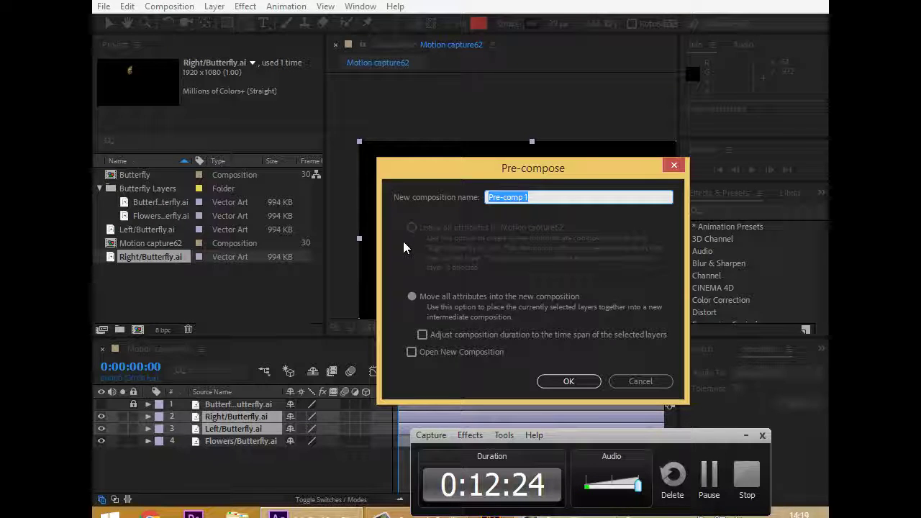
text(Flying)
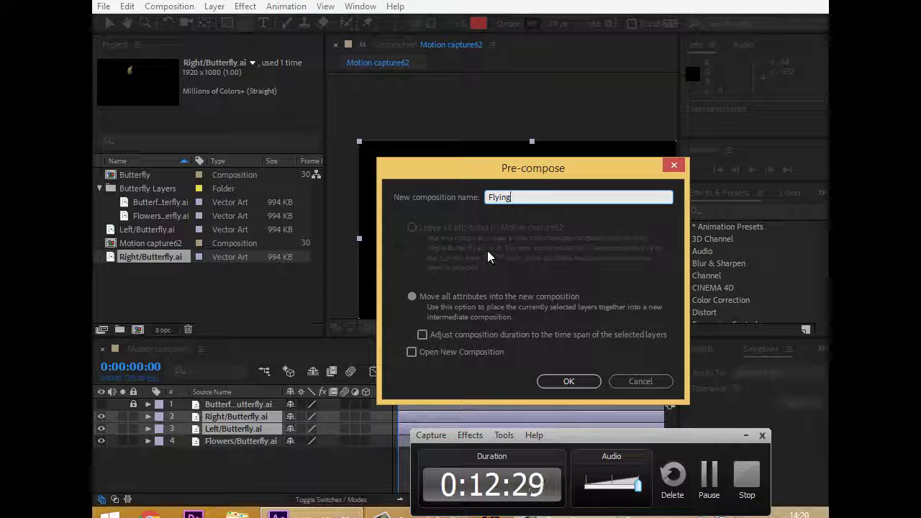
click(567, 381)
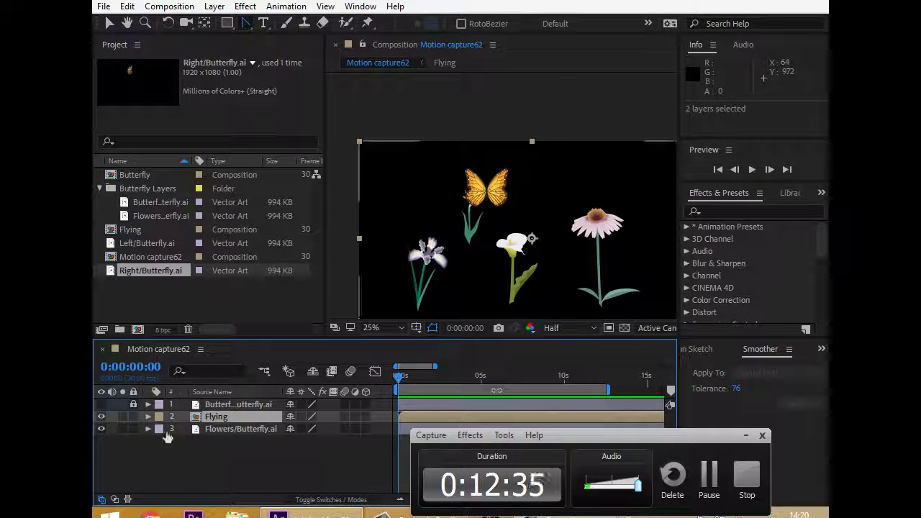
Open the Flying composition, reveal both wing layers' Position, and move them together to about 904, 528
double_click(224, 417)
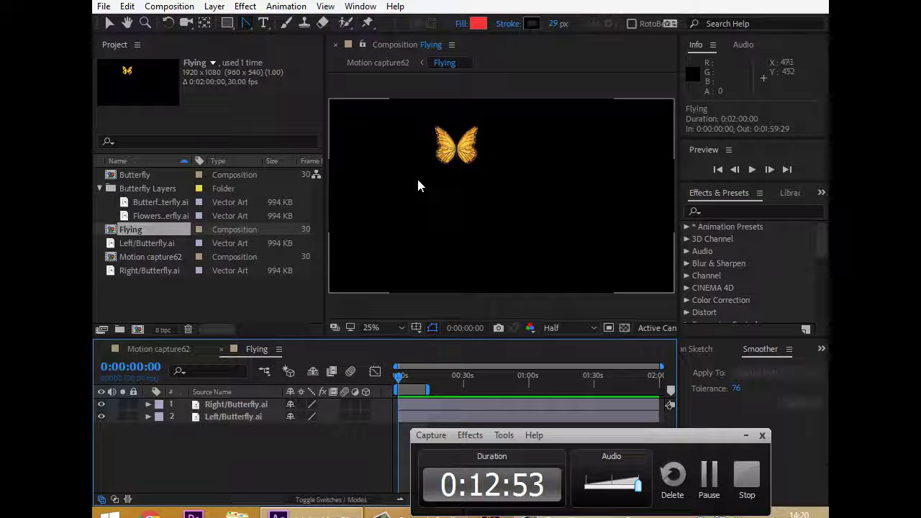
click(243, 404)
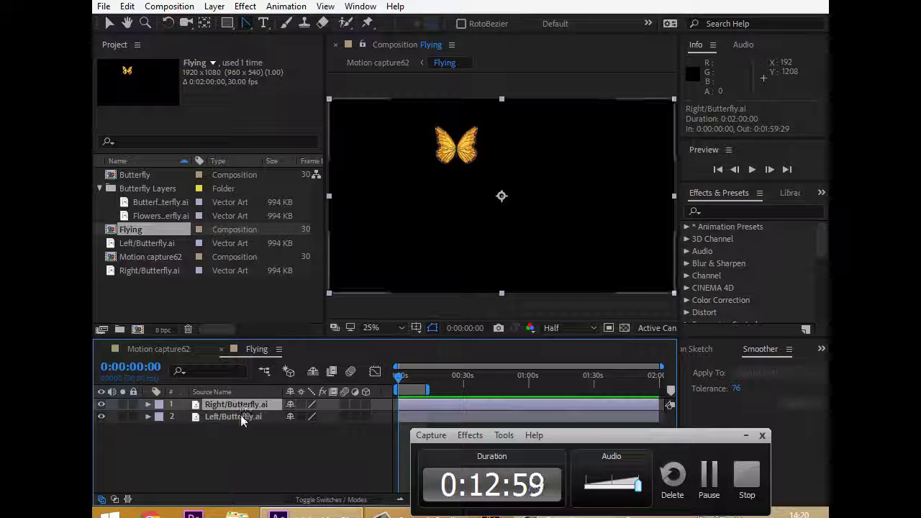
shift+click(241, 416)
key(a)
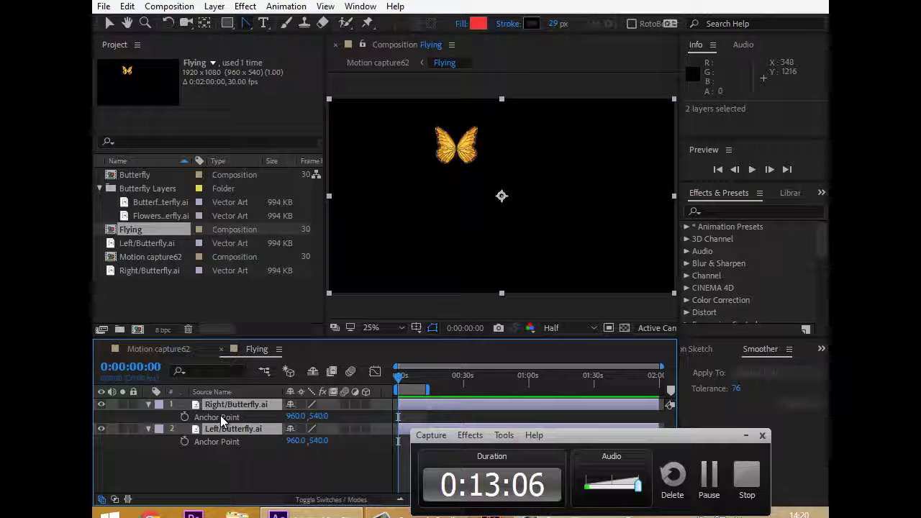
key(p)
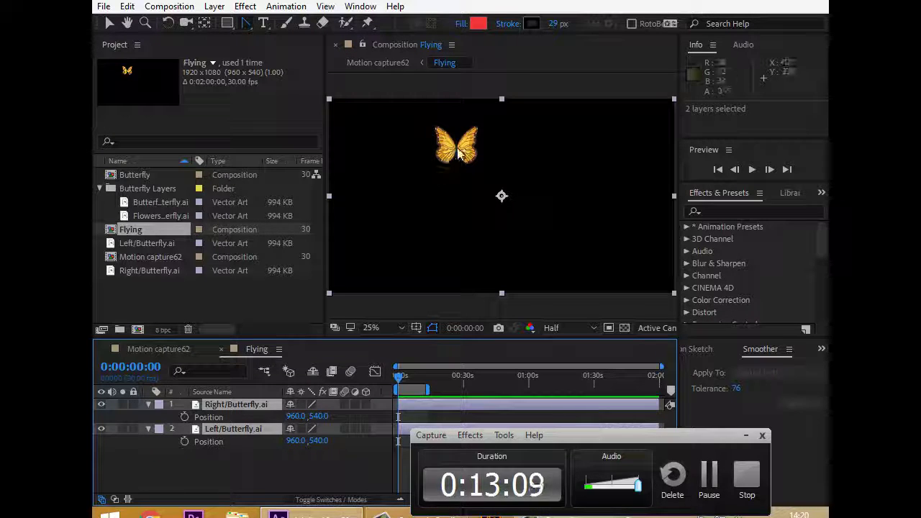
mouse_move(456, 156)
mouse_down()
mouse_move(494, 218)
mouse_move(398, 170)
mouse_move(455, 164)
mouse_move(447, 146)
mouse_up()
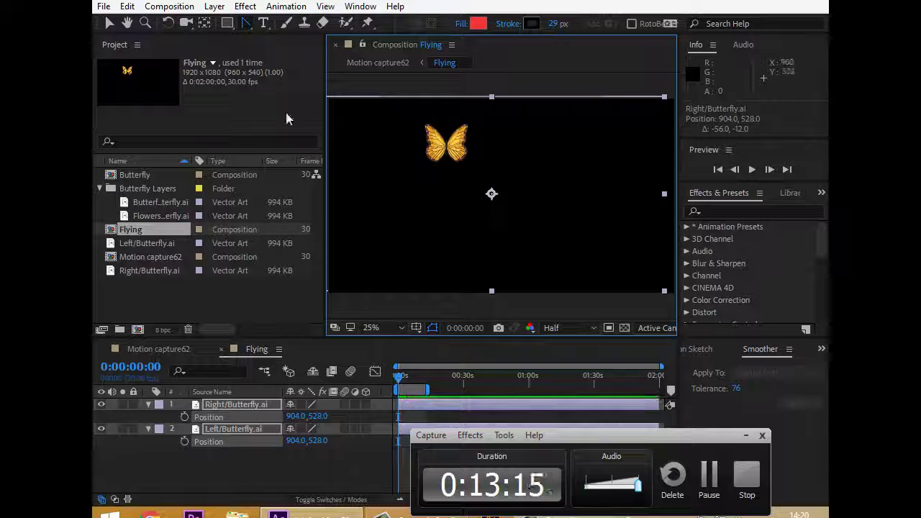
Activate the Pan Behind tool, reveal both wing layers' Anchor Point, and deselect the layers
click(204, 23)
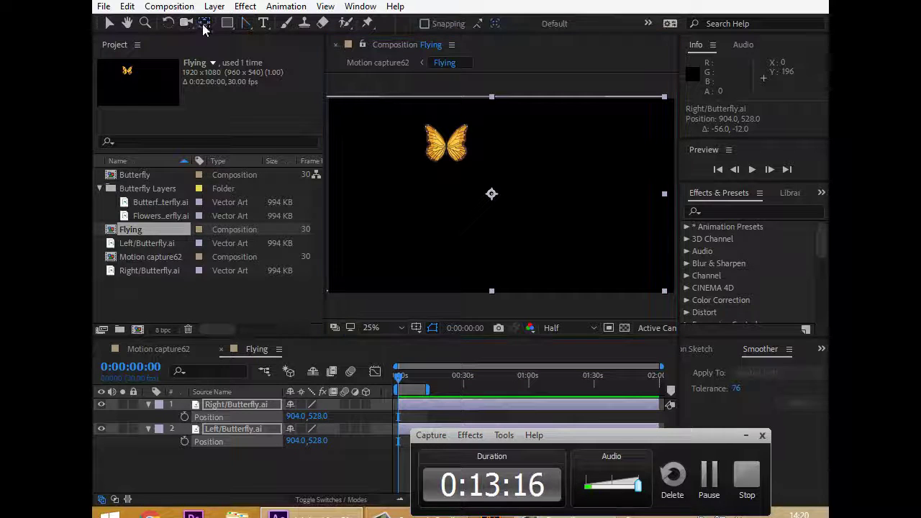
click(496, 198)
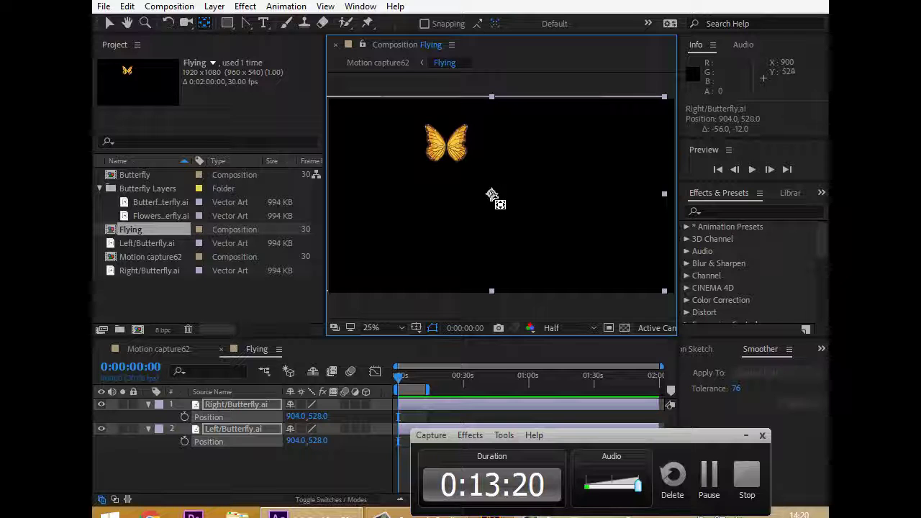
key(a)
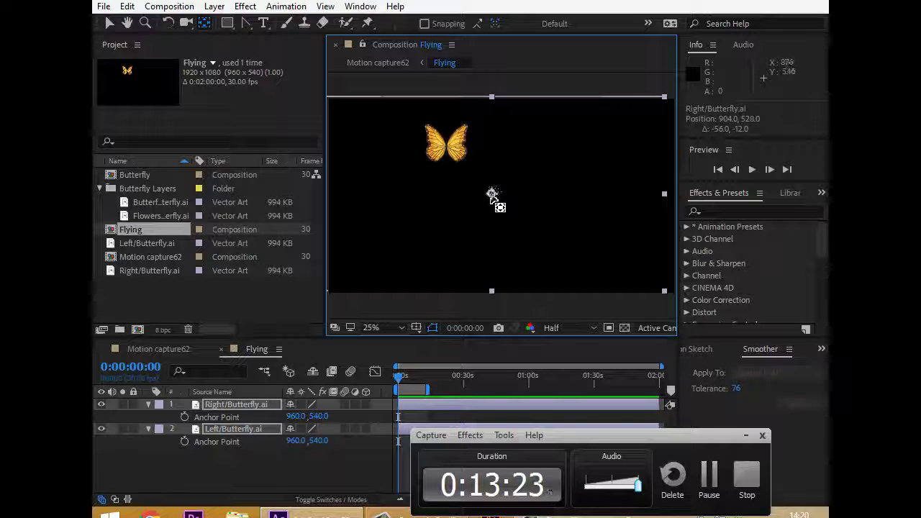
click(220, 407)
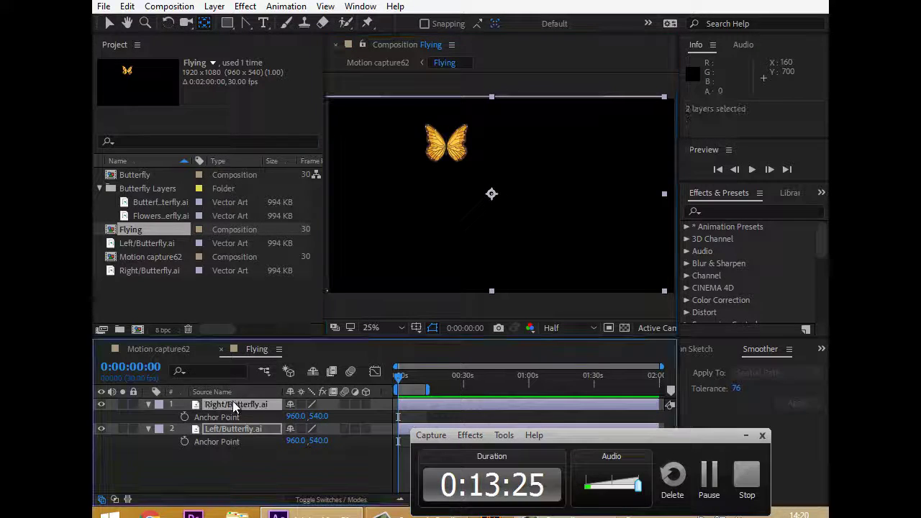
click(492, 195)
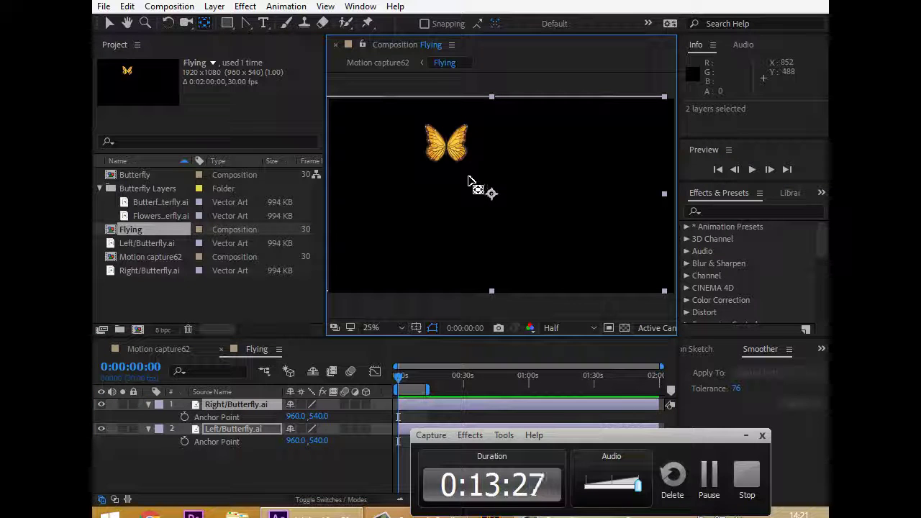
click(232, 477)
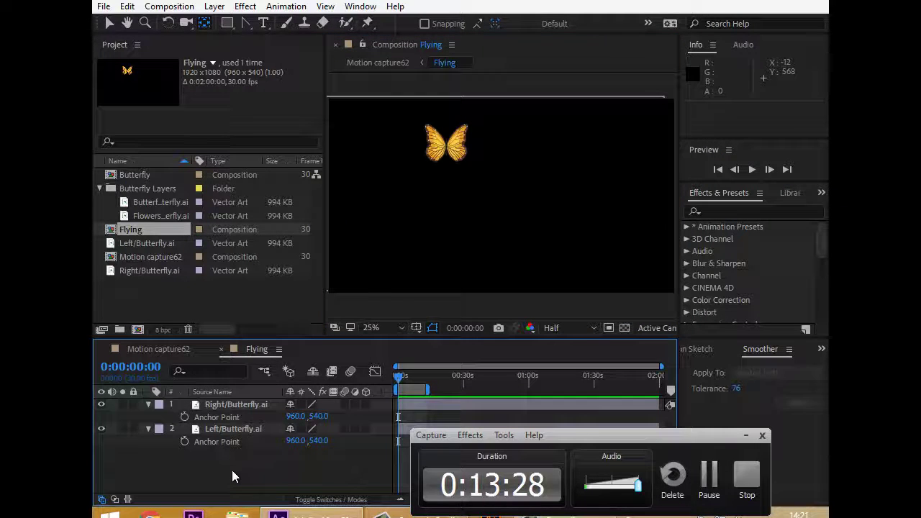
Move the Right wing layer's anchor point to the middle of the butterfly's body, at about 708.8, 279.3
click(236, 407)
drag(492, 194, 437, 164)
scroll(440, 162, up, 2)
scroll(443, 166, up, 3)
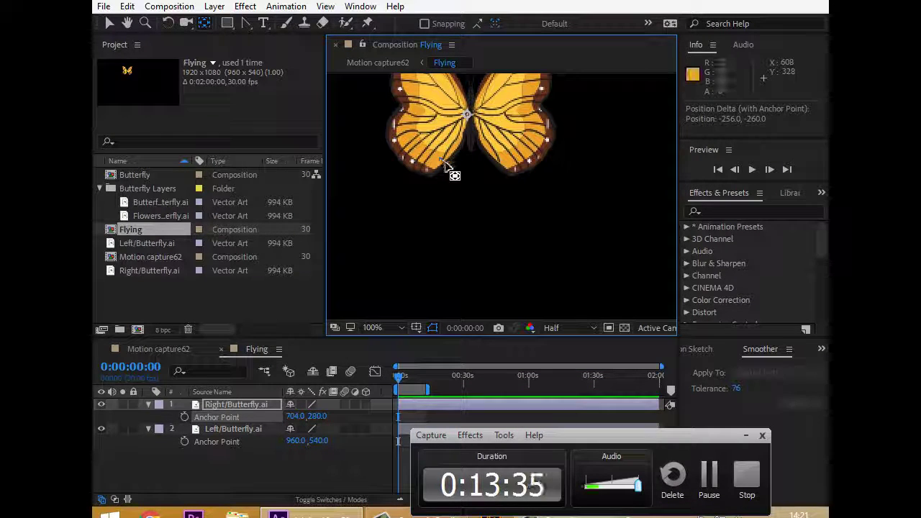
scroll(464, 162, up, 3)
drag(531, 201, 497, 199)
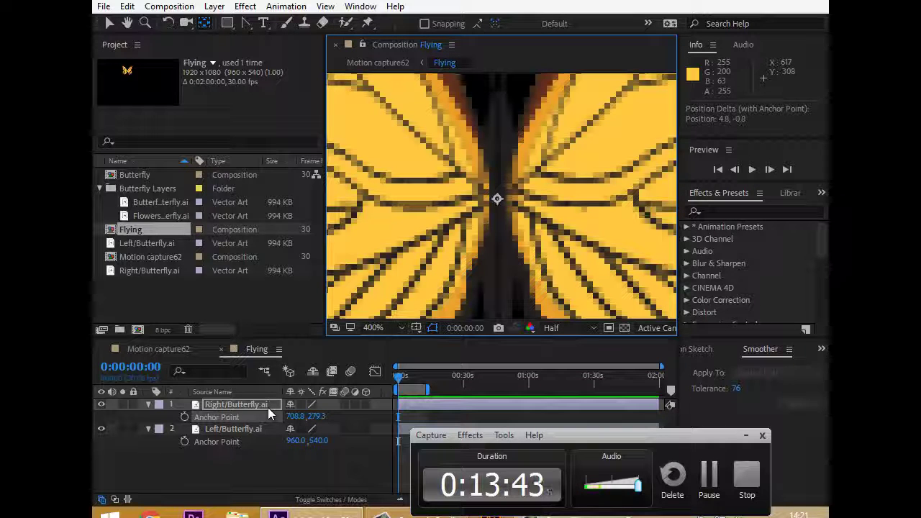
Show the rulers and place guides through the Right layer's anchor point, horizontal at about 268 and vertical at about 653
click(237, 428)
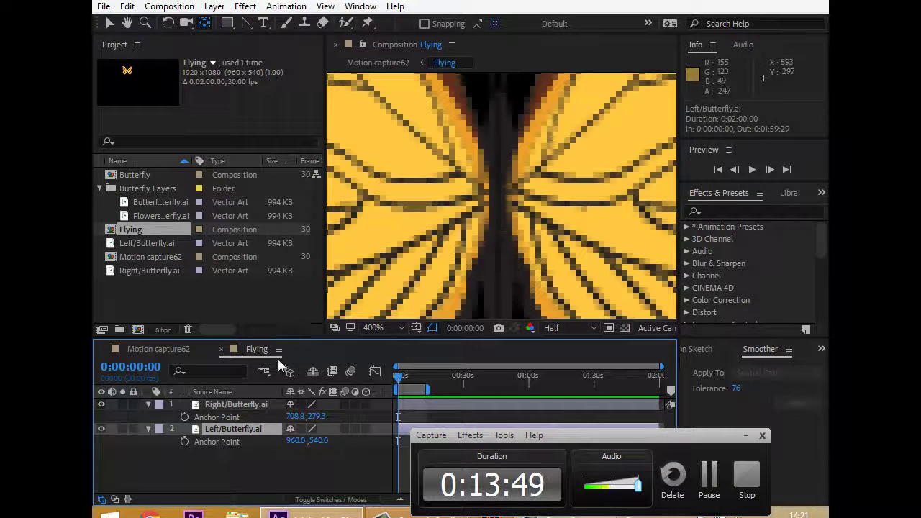
click(251, 408)
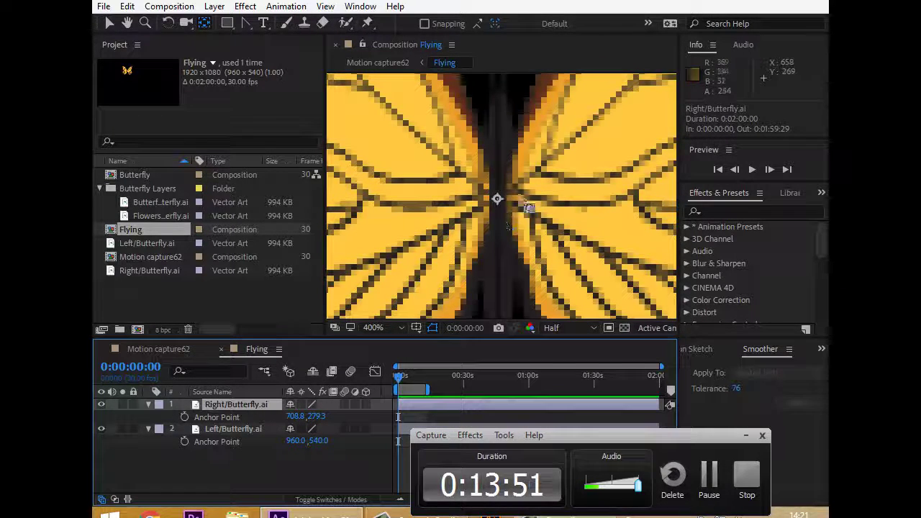
scroll(509, 210, down, 8)
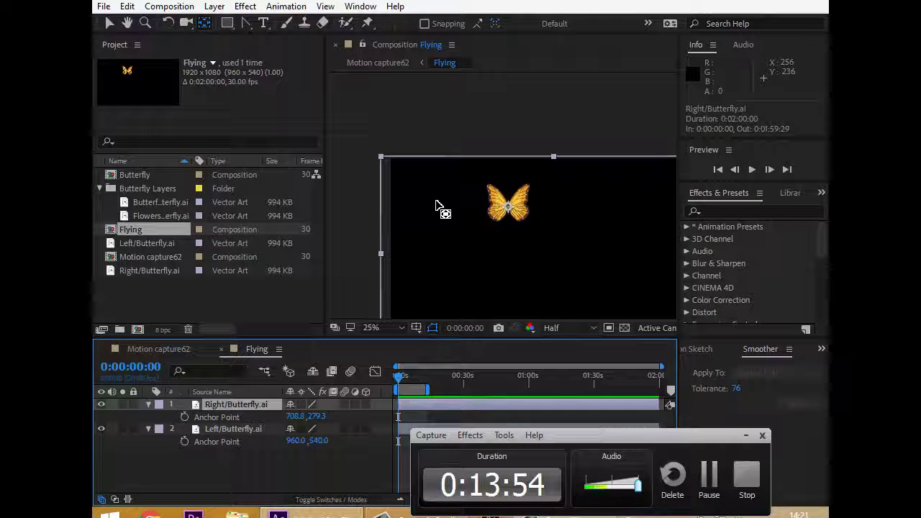
key(ctrl+r)
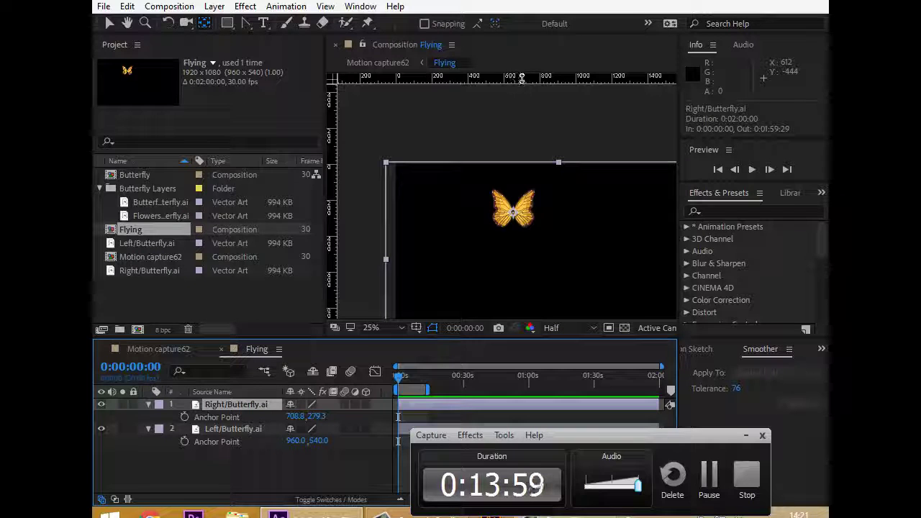
drag(522, 78, 545, 216)
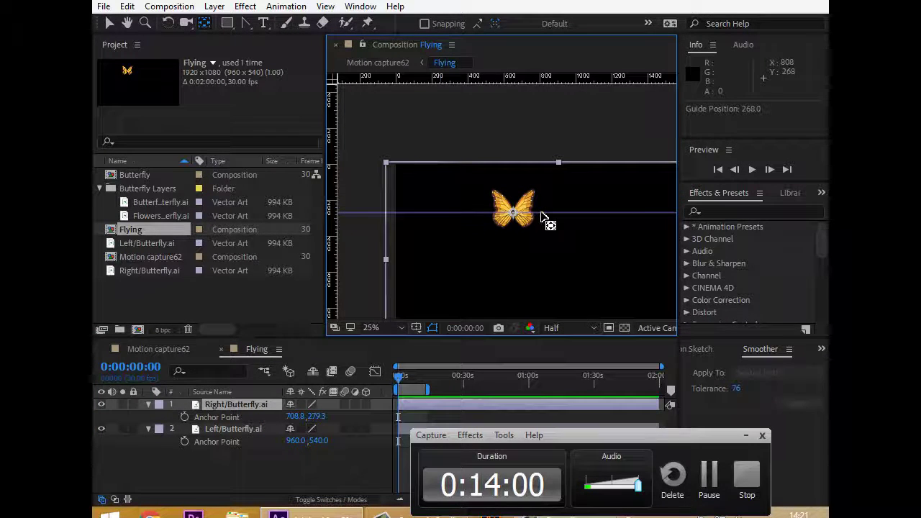
drag(334, 180, 513, 198)
scroll(530, 216, up, 5)
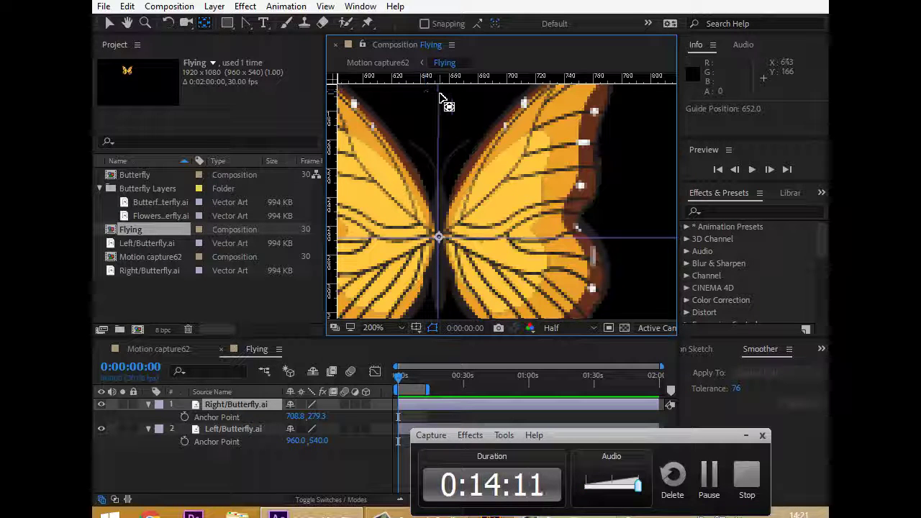
drag(441, 100, 441, 101)
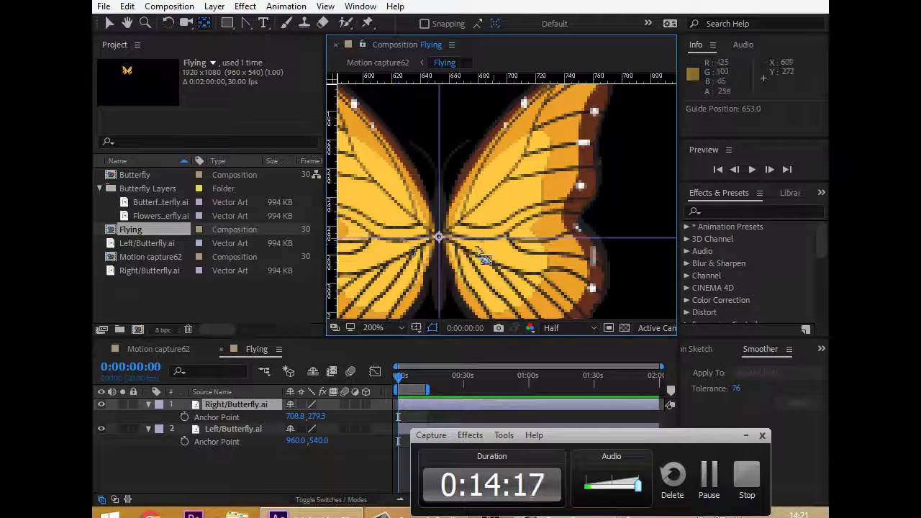
Move the Left wing layer's anchor point onto the guide intersection, at about 709, 280
click(242, 405)
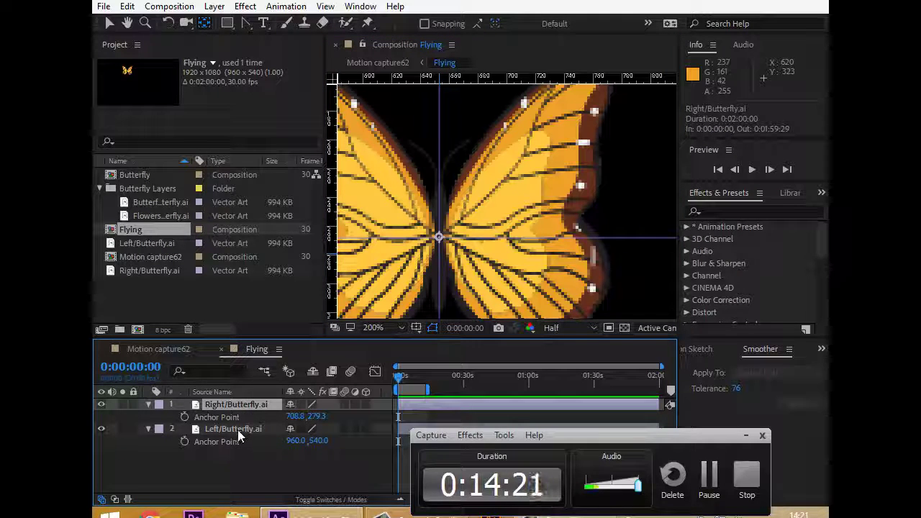
click(239, 430)
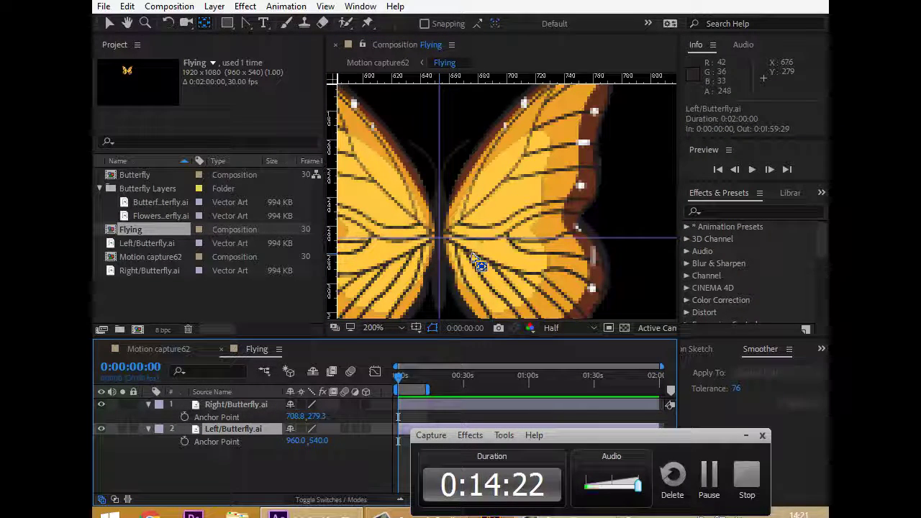
scroll(479, 262, down, 8)
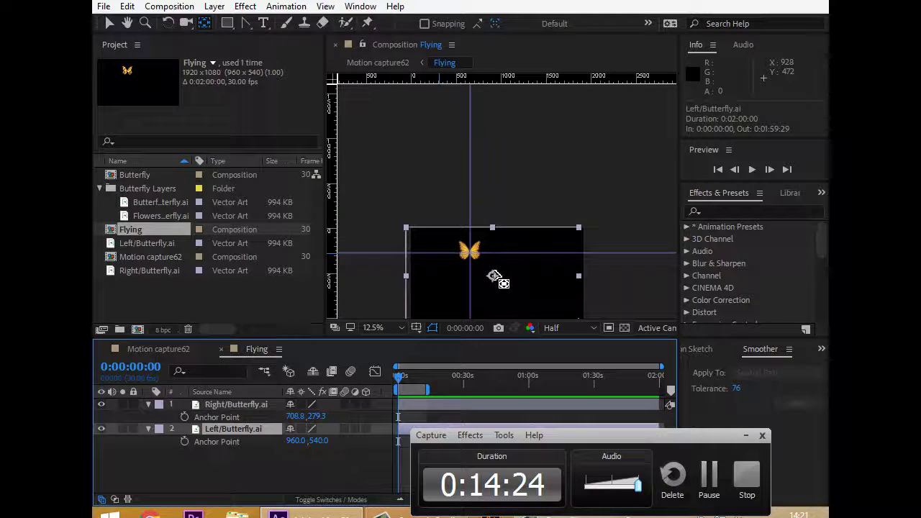
scroll(495, 277, up, 1)
drag(493, 288, 445, 238)
scroll(439, 242, up, 10)
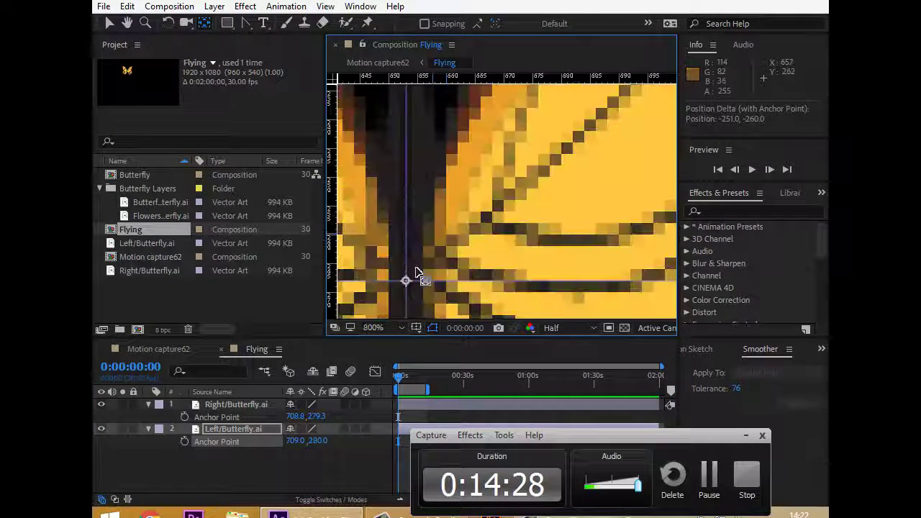
Try to move the Right layer's anchor point onto the guide intersection and compare it with the Left layer's
click(260, 404)
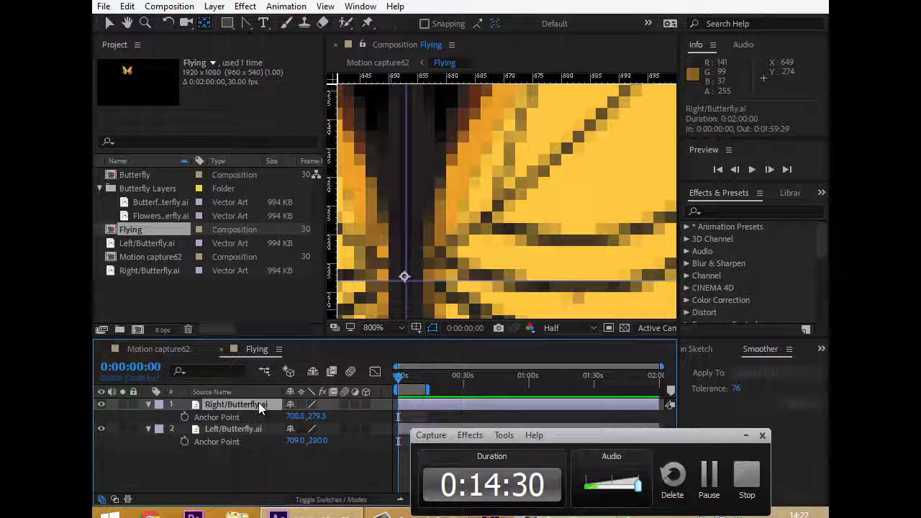
click(406, 282)
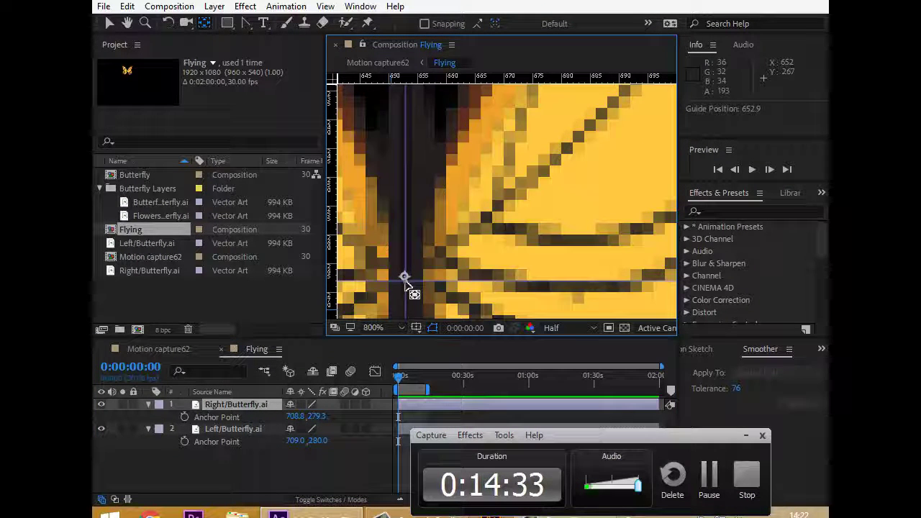
drag(405, 282, 405, 276)
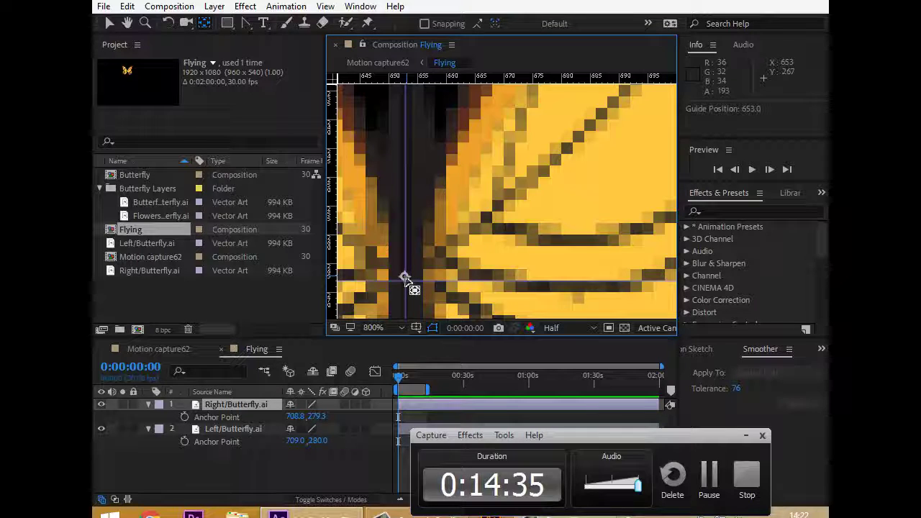
click(248, 429)
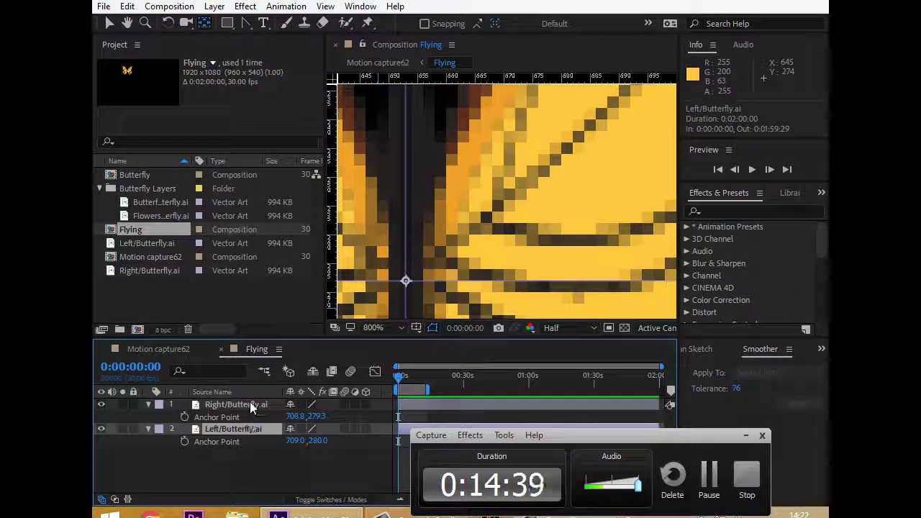
click(250, 404)
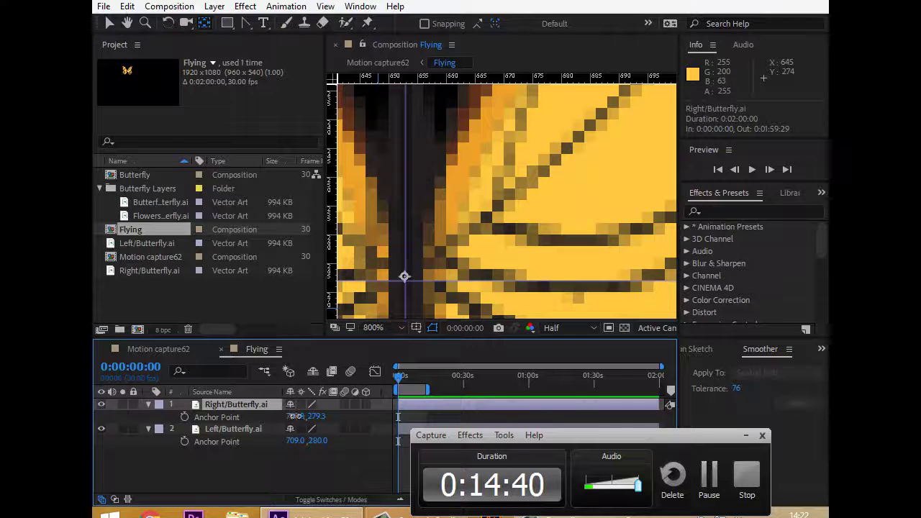
Try setting the Right layer's Anchor Point to 709.8, 274.3, and undo these changes and the last guide move
drag(292, 416, 320, 417)
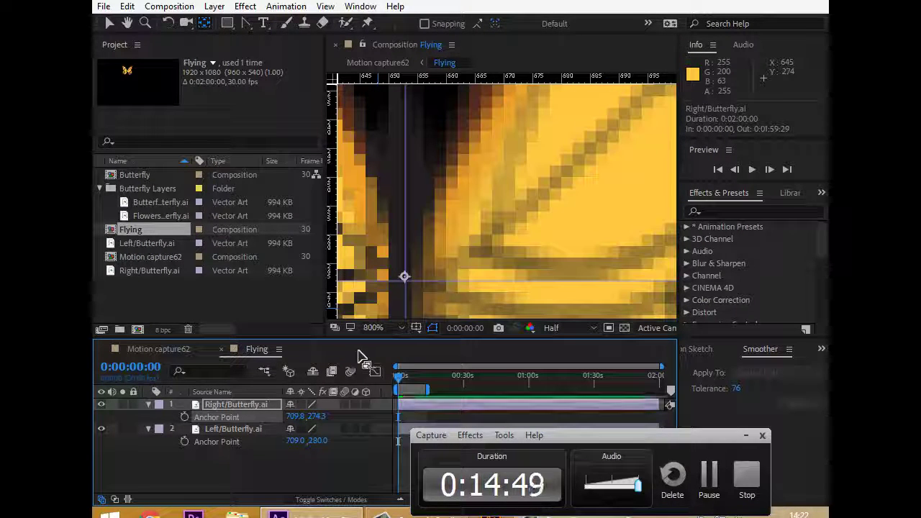
scroll(460, 259, down, 6)
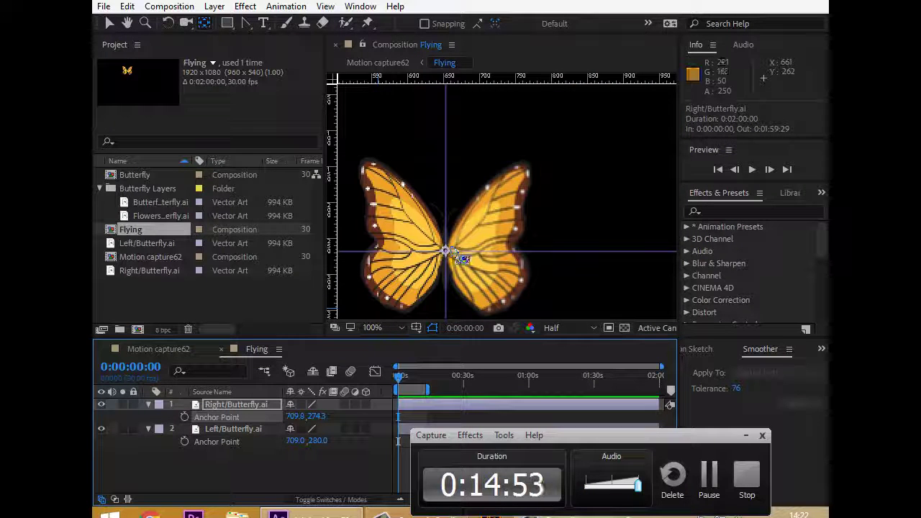
key(ctrl+z)
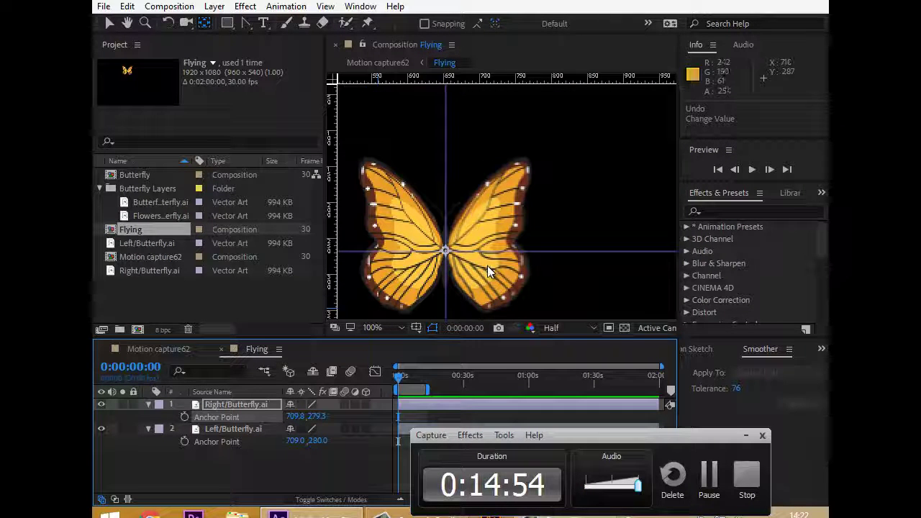
key(ctrl+z)
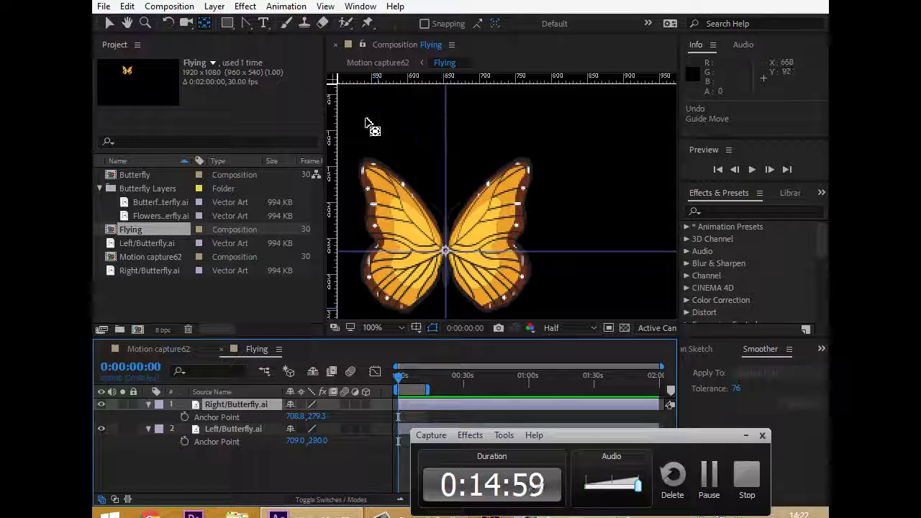
Move the guides away from the wing joint with the Selection tool, vertical to about 814 and horizontal to about 317
click(111, 23)
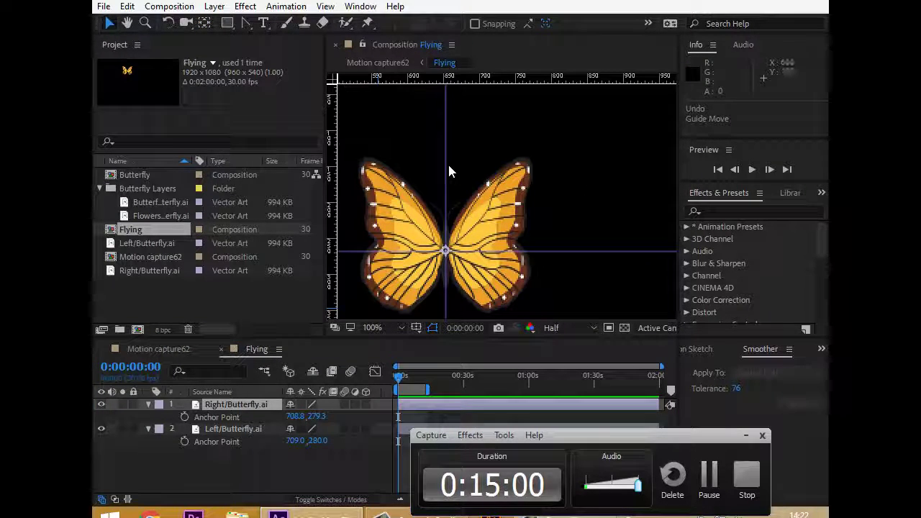
drag(446, 165, 560, 165)
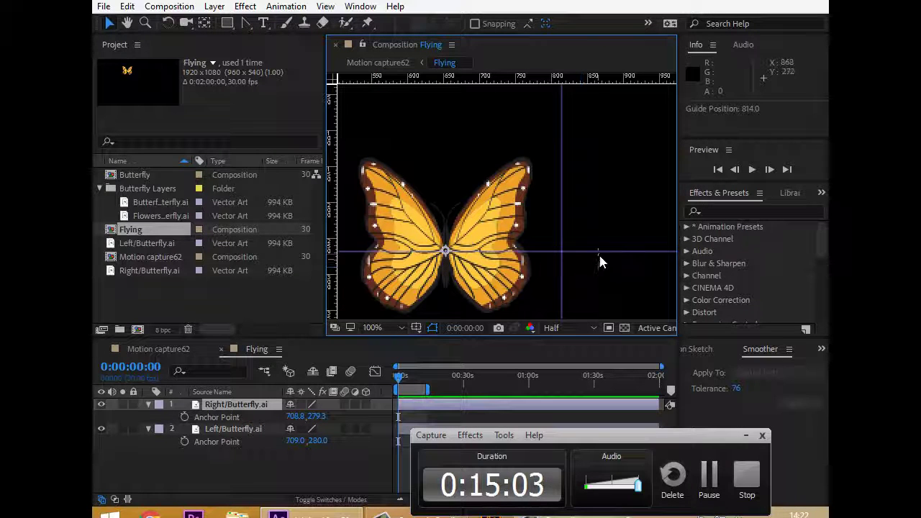
drag(600, 252, 578, 286)
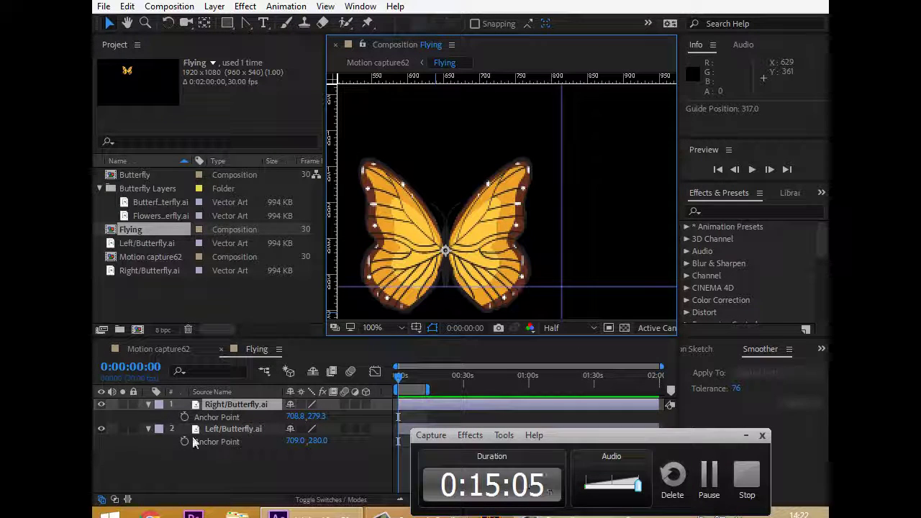
Nudge the Right wing layer's anchor point slightly down at the wing joint with the Pan Behind tool, to about 708.8, 279.8
click(227, 429)
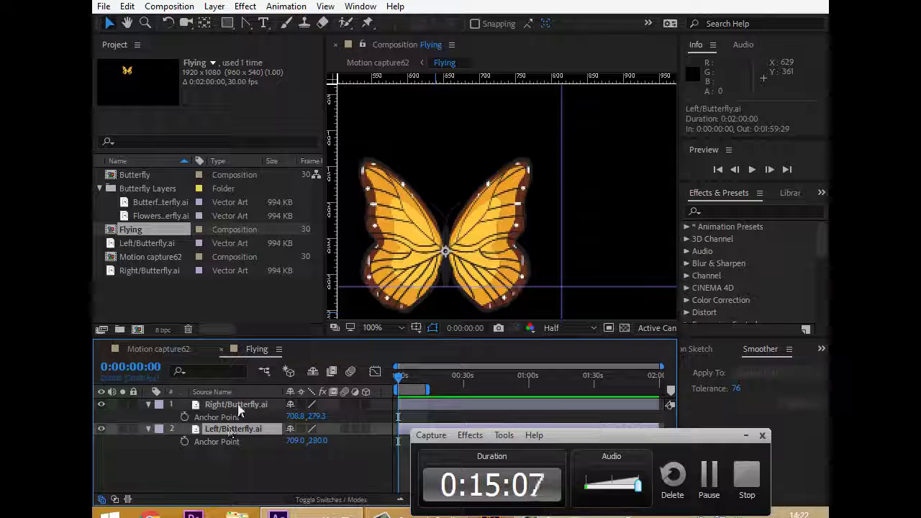
click(238, 405)
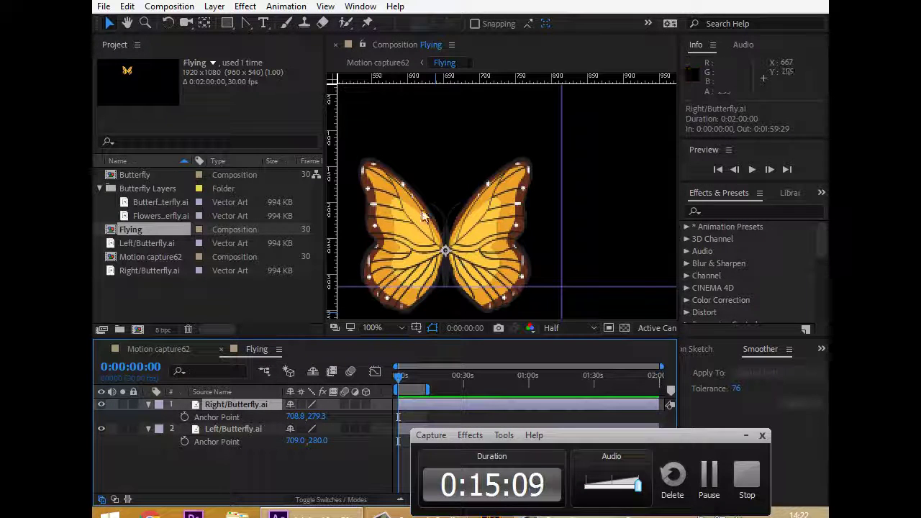
scroll(446, 249, up, 2)
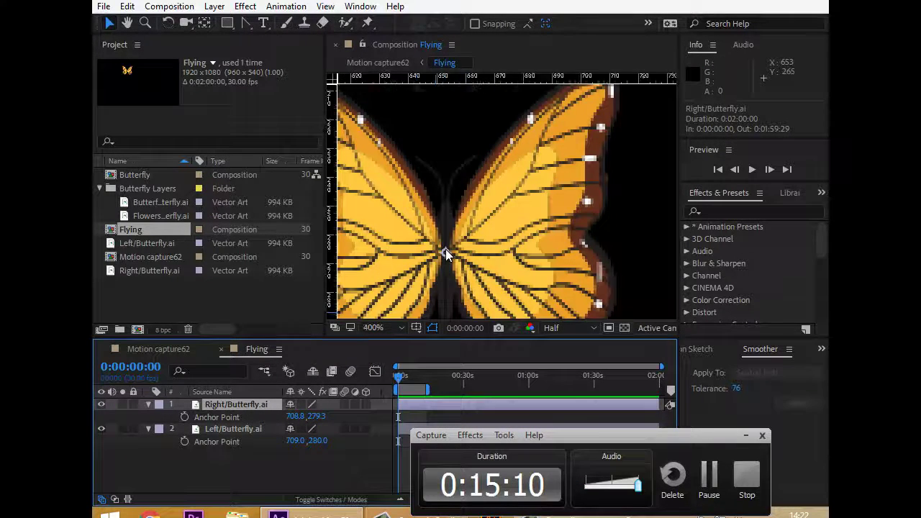
key(y)
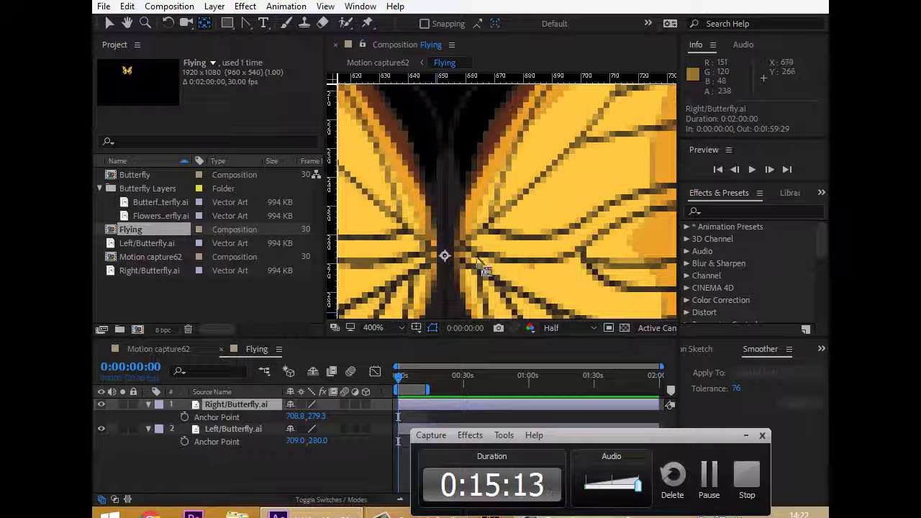
drag(446, 257, 445, 259)
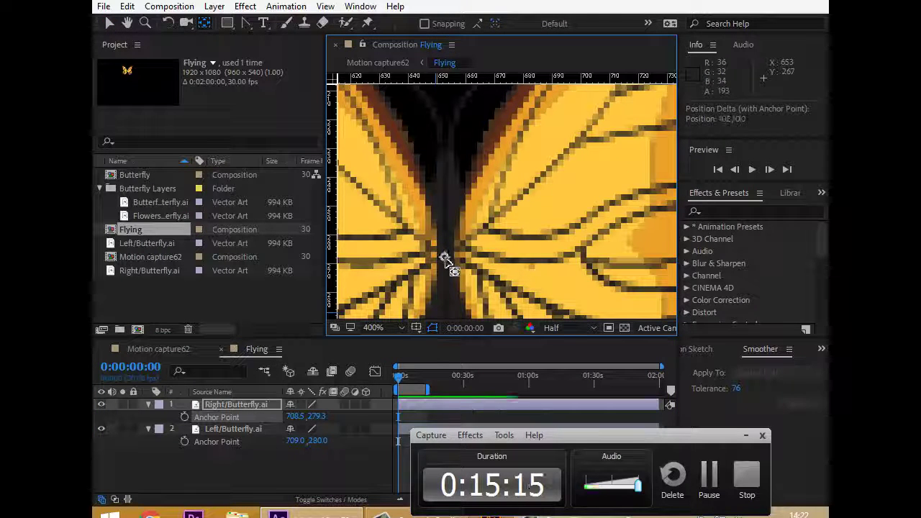
Set the Right wing layer's Anchor Point to 709, 280 and compare its location with the Left wing layer's
click(297, 417)
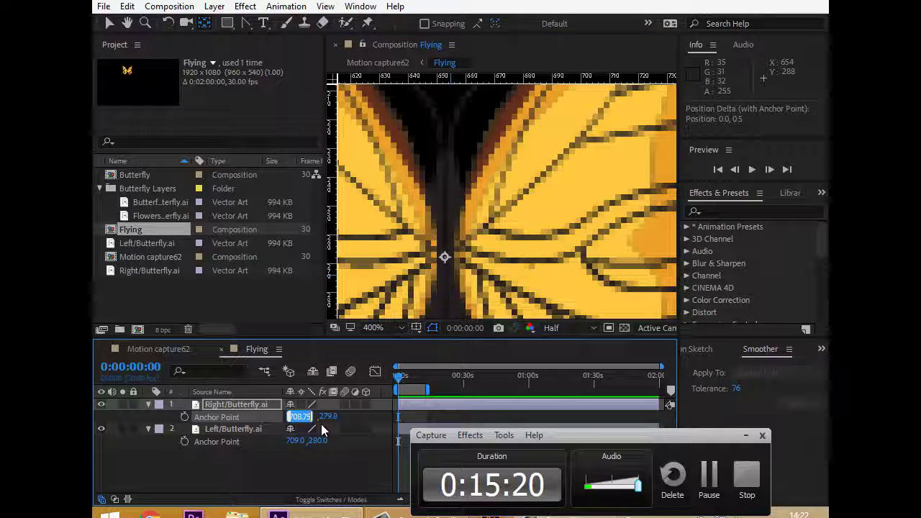
text(709)
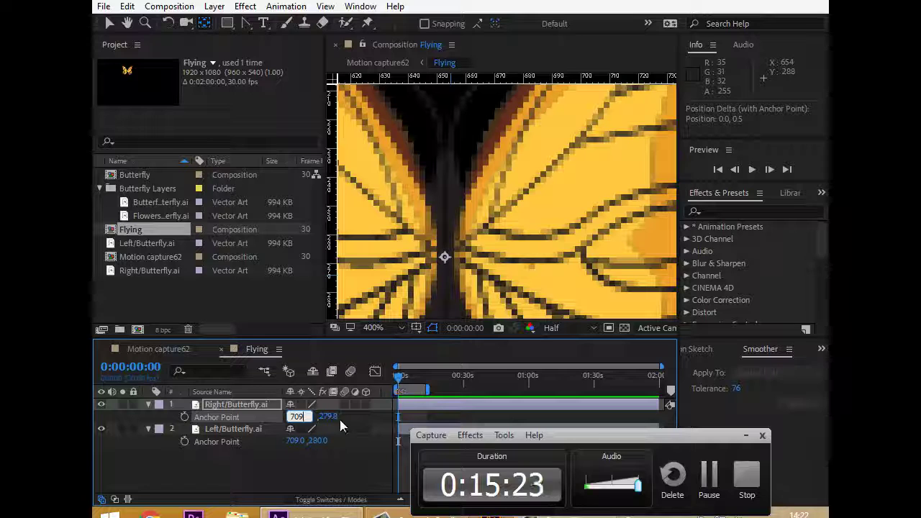
key(Tab)
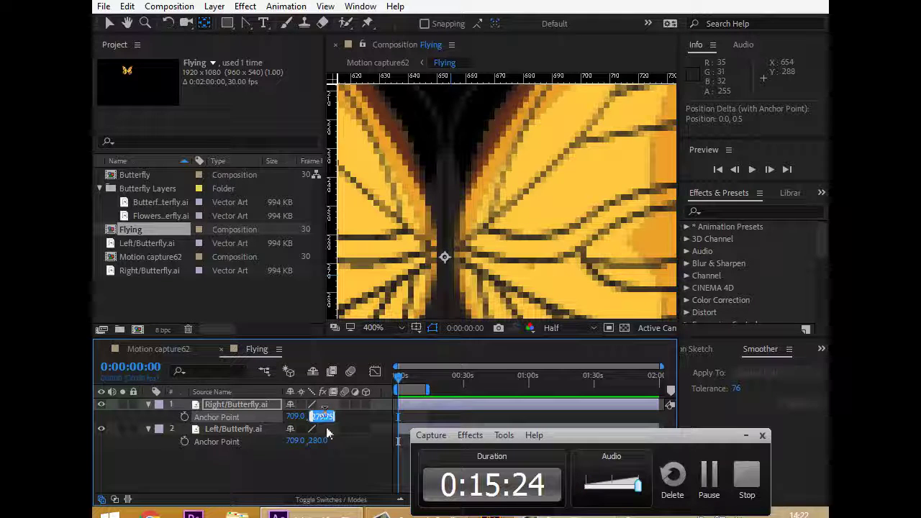
text(280)
key(Return)
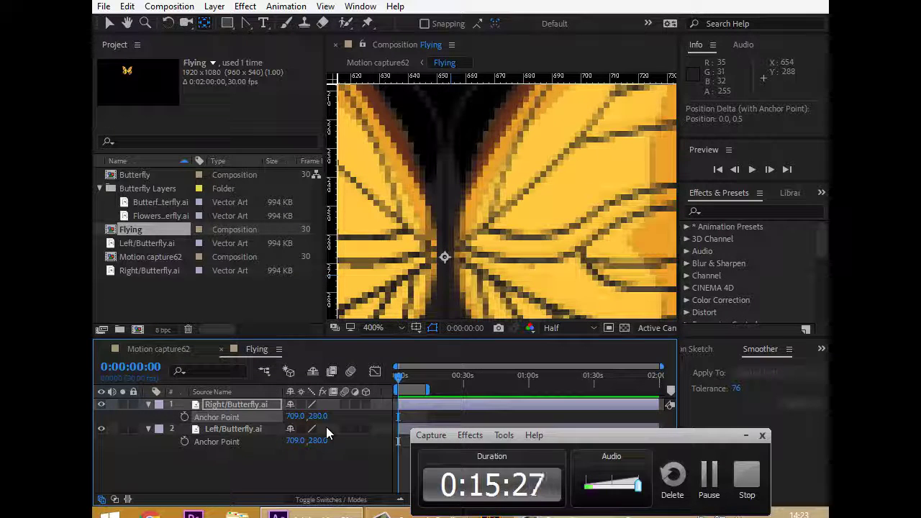
click(234, 428)
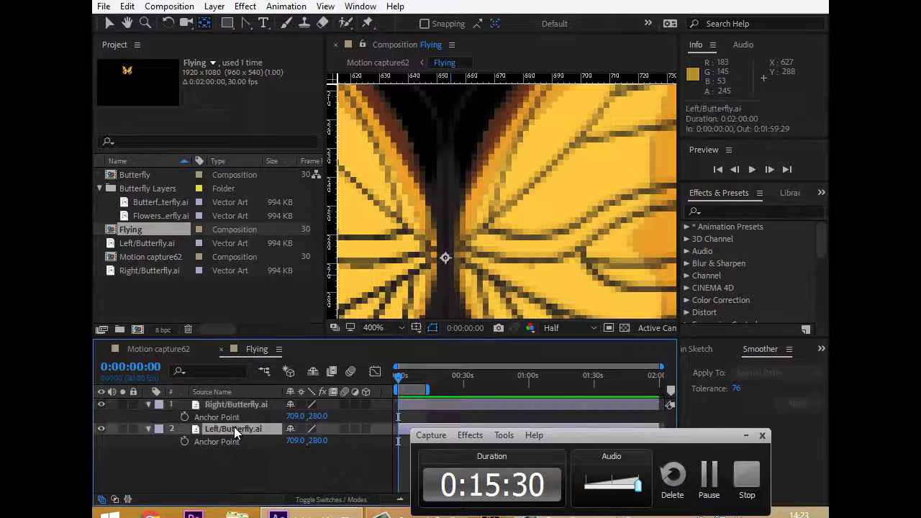
click(245, 404)
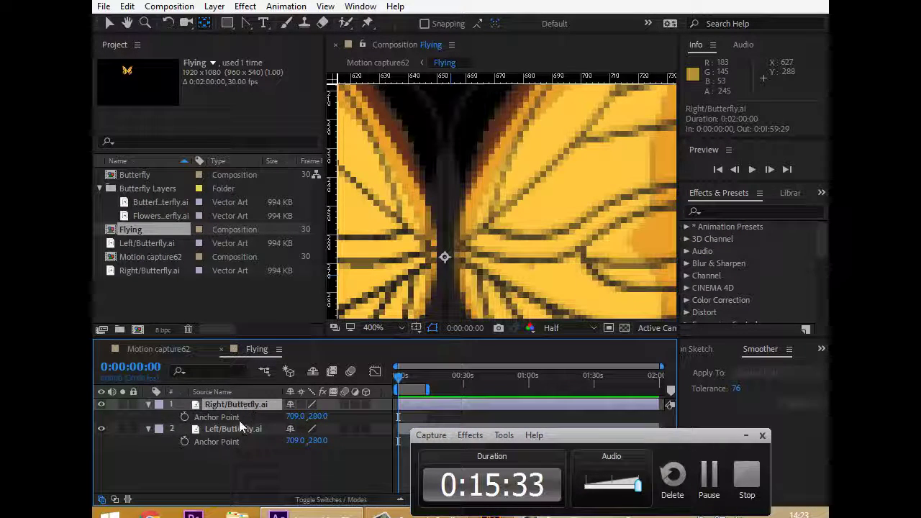
click(238, 428)
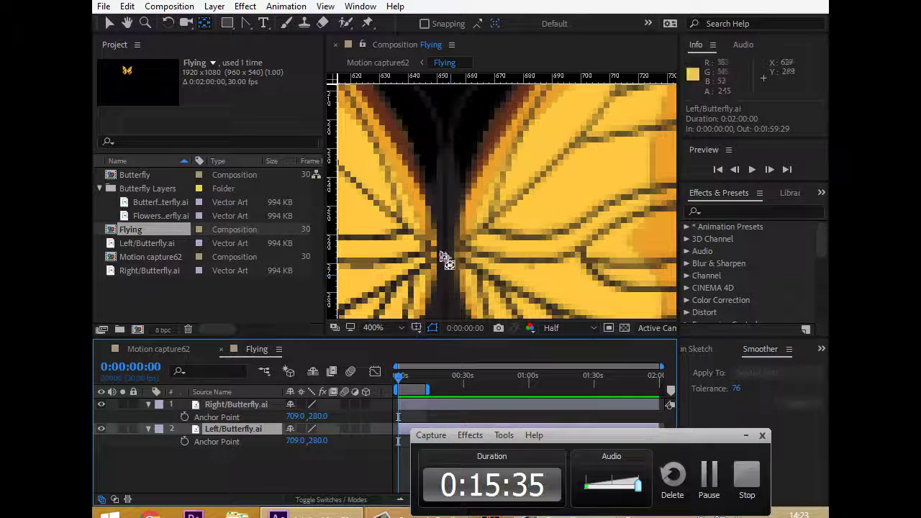
Align the guides with the wing joint at about 653 and 270, and remove both guides from the composition
scroll(440, 231, down, 4)
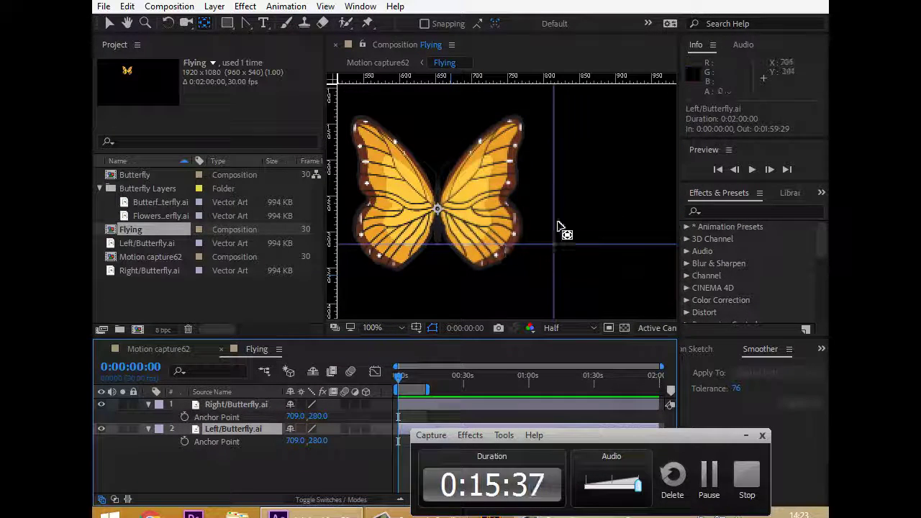
drag(554, 167, 439, 165)
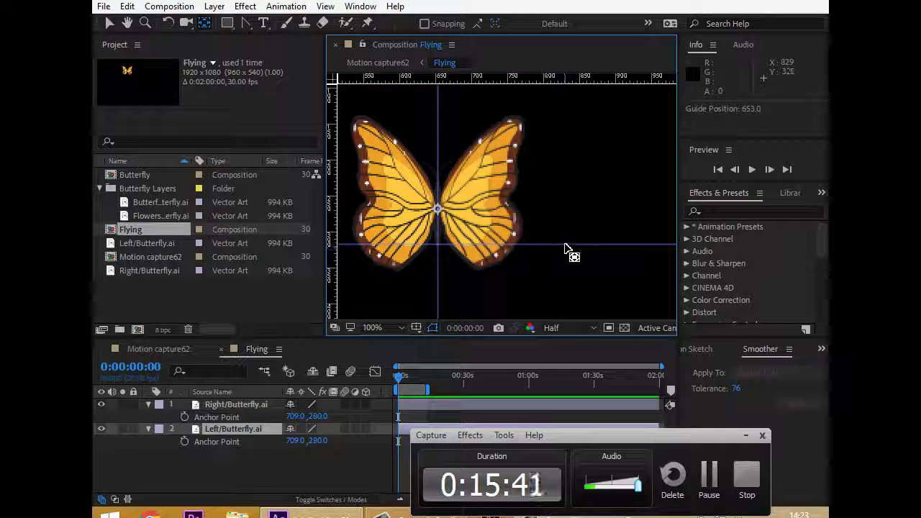
drag(565, 246, 563, 212)
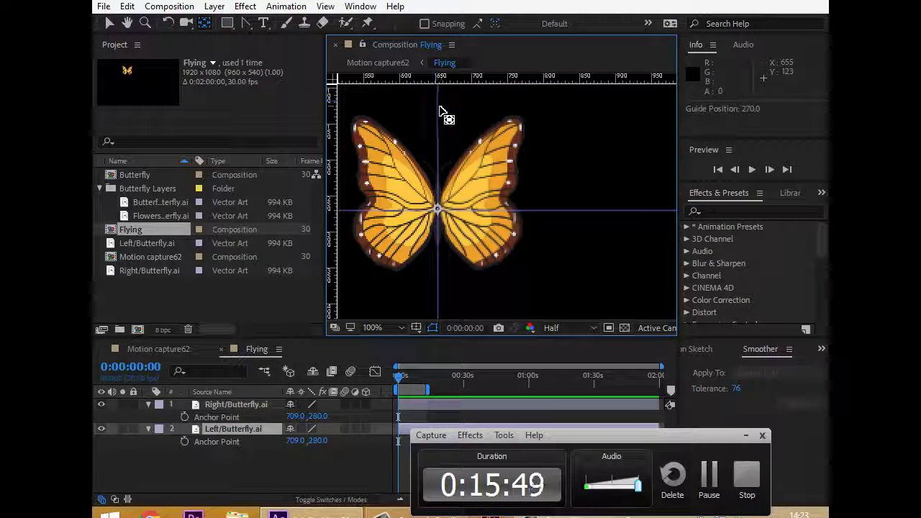
drag(441, 114, 257, 118)
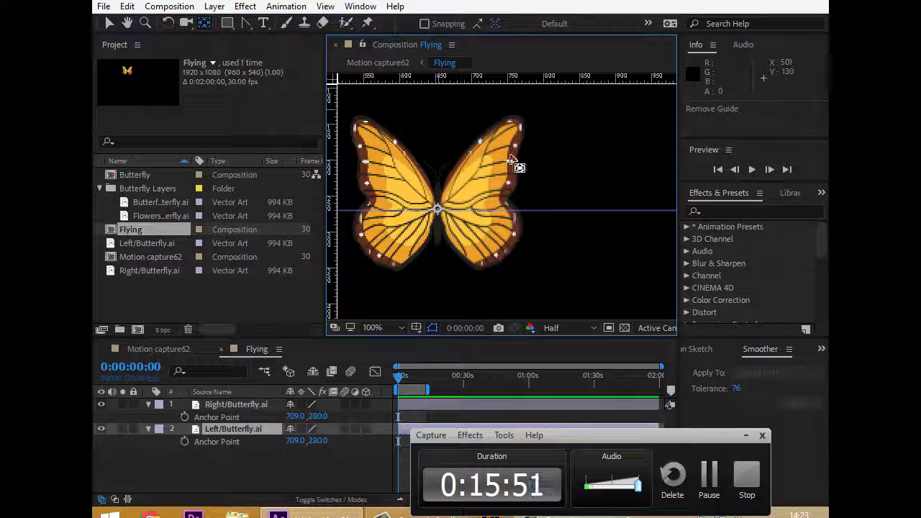
drag(633, 218, 619, 27)
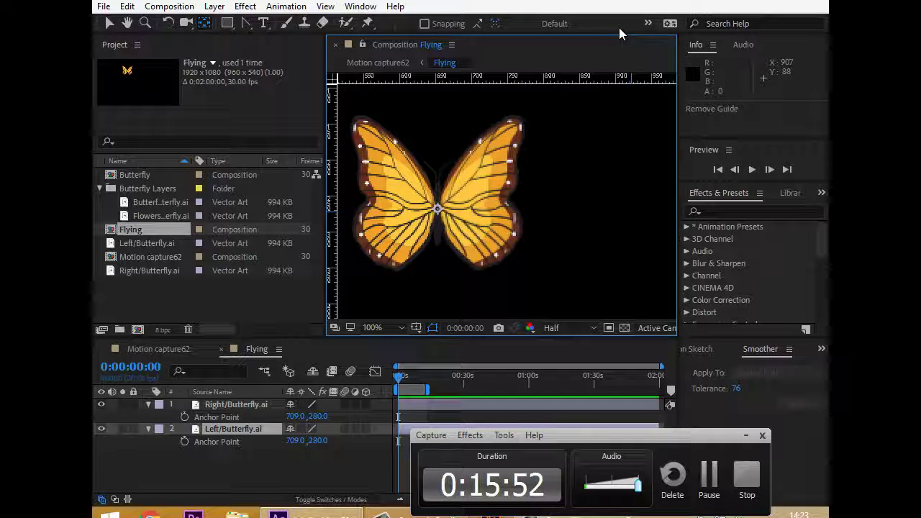
Zoom the timeline to the first frames, ending at 0:00:00:07, and set the composition view to 50% around the butterfly
scroll(424, 239, down, 4)
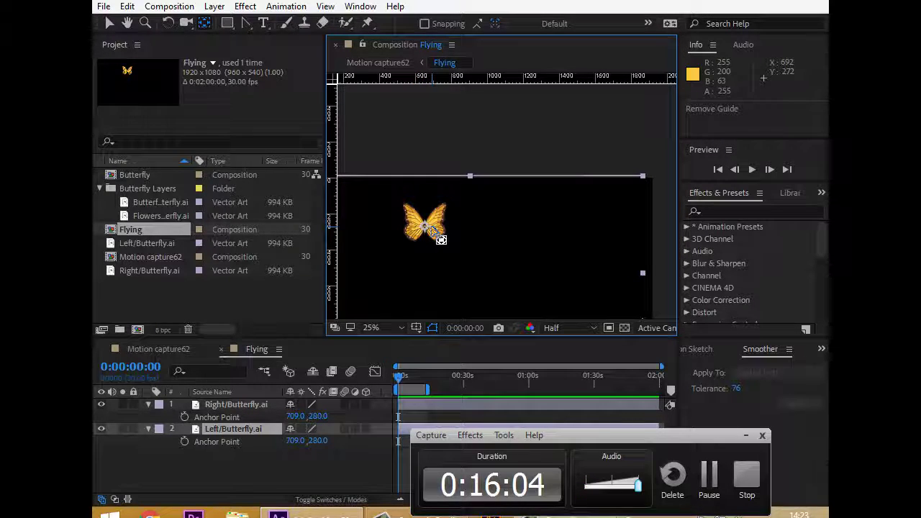
scroll(437, 238, down, 2)
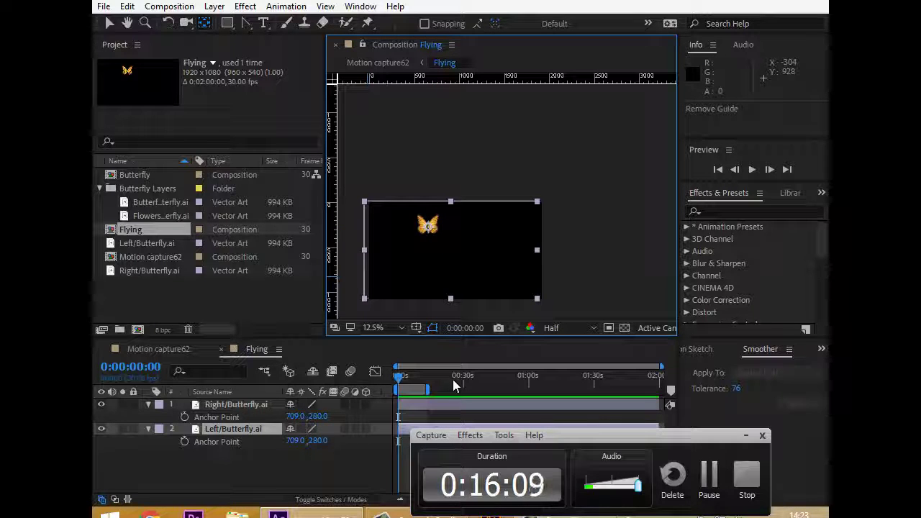
drag(661, 367, 400, 367)
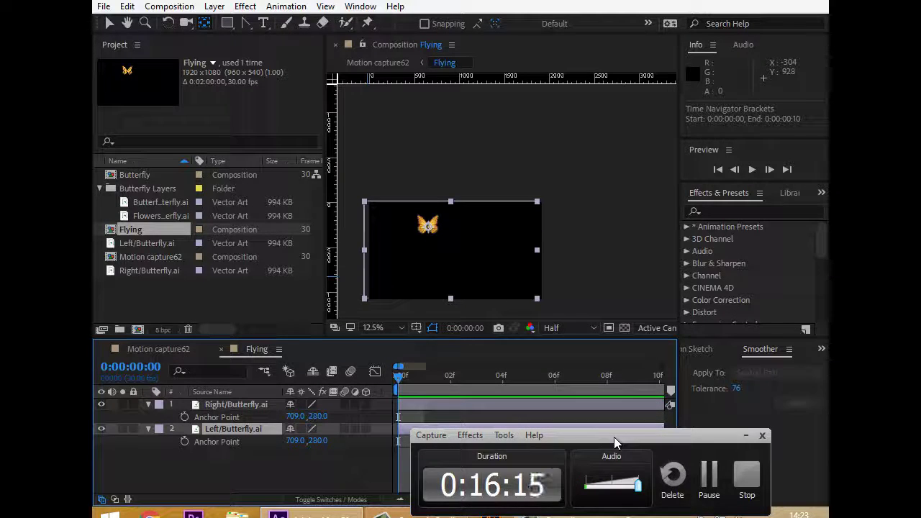
drag(614, 437, 679, 485)
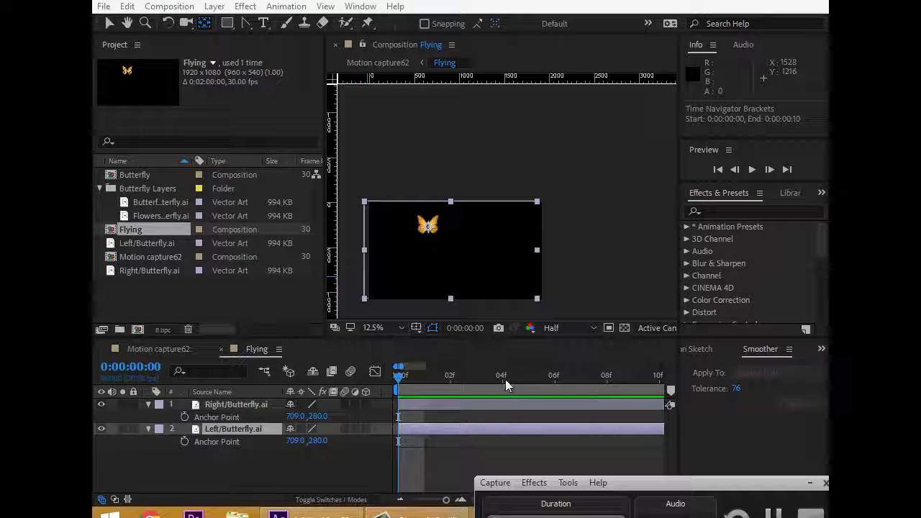
scroll(505, 379, down, 5)
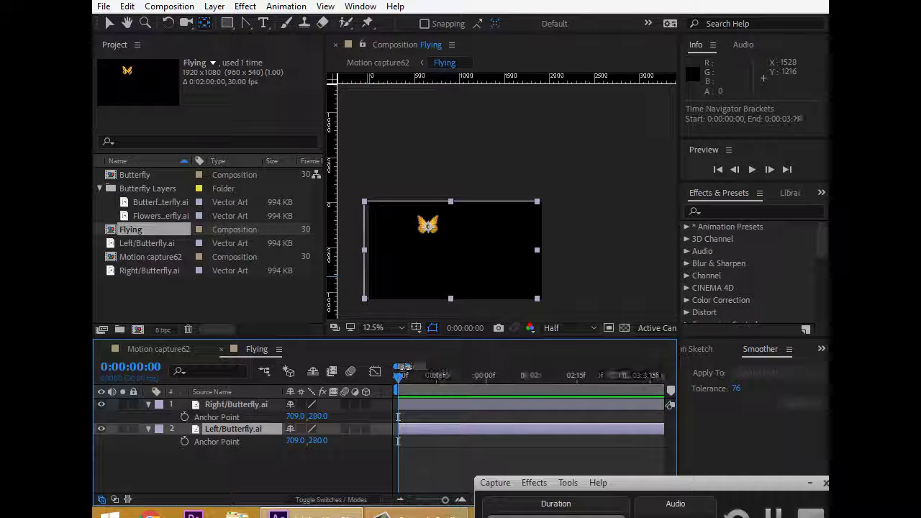
scroll(532, 375, up, 5)
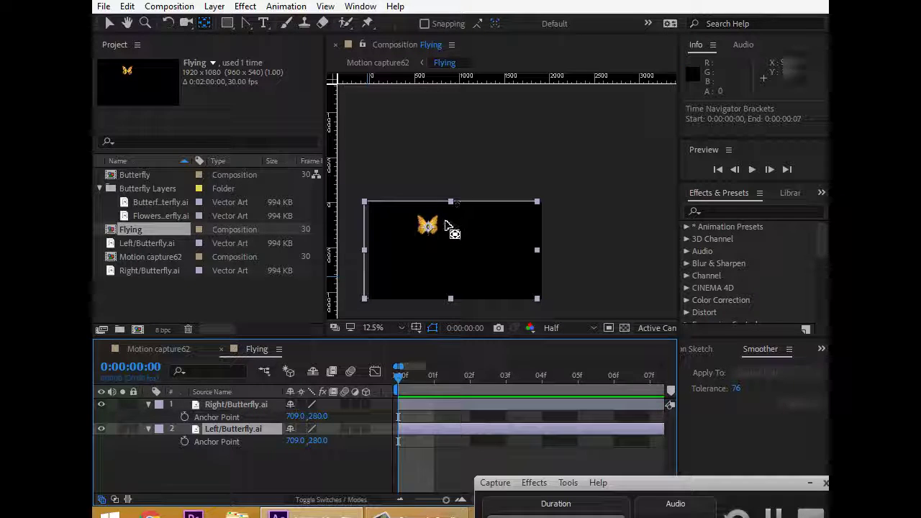
scroll(443, 232, up, 4)
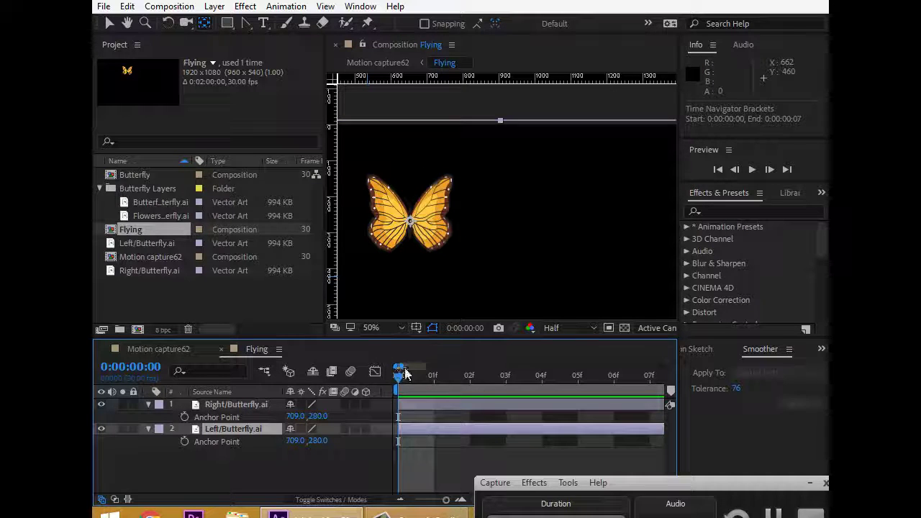
mouse_move(757, 482)
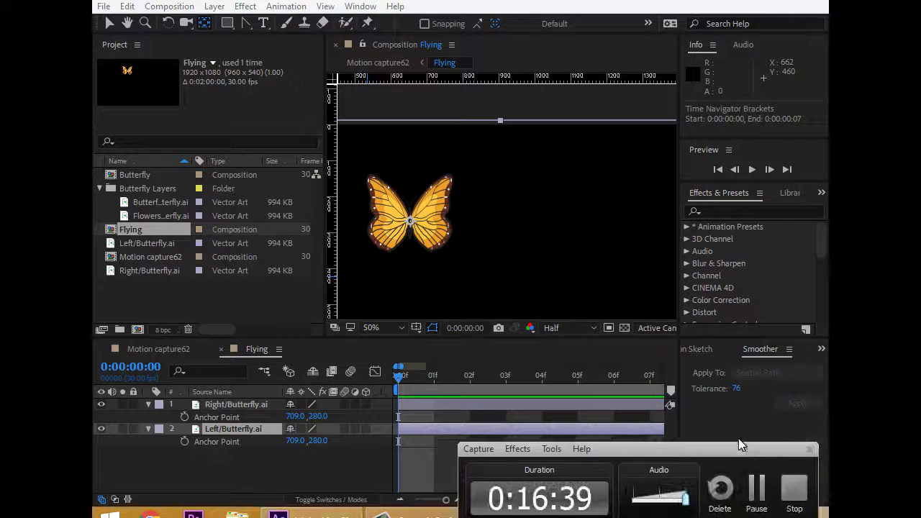
click(760, 440)
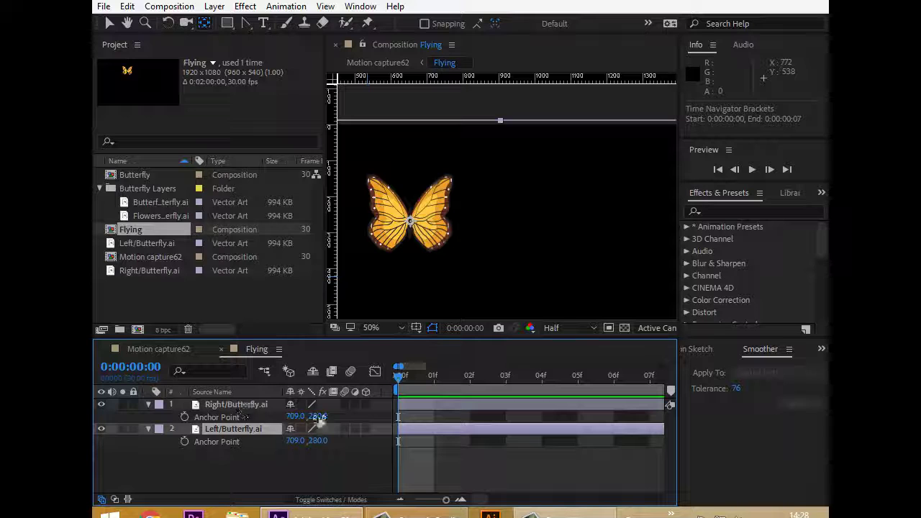
right_click(367, 392)
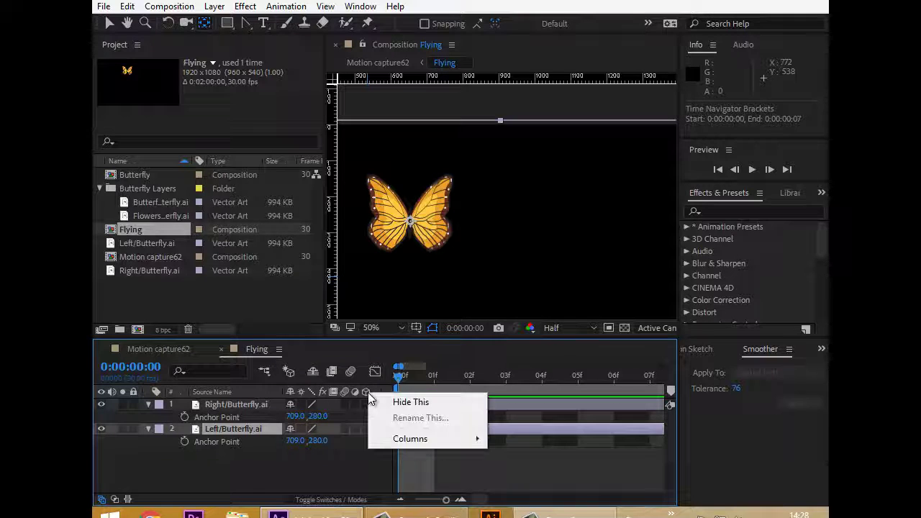
mouse_move(401, 439)
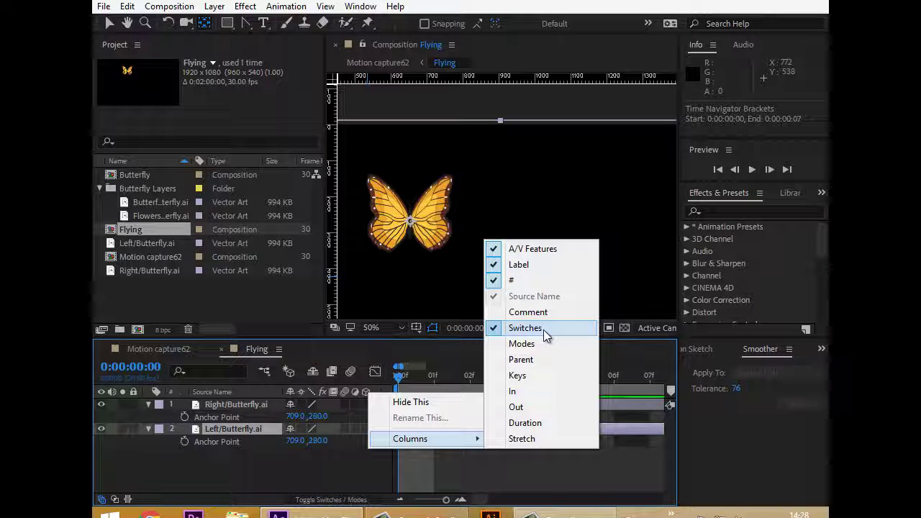
click(376, 473)
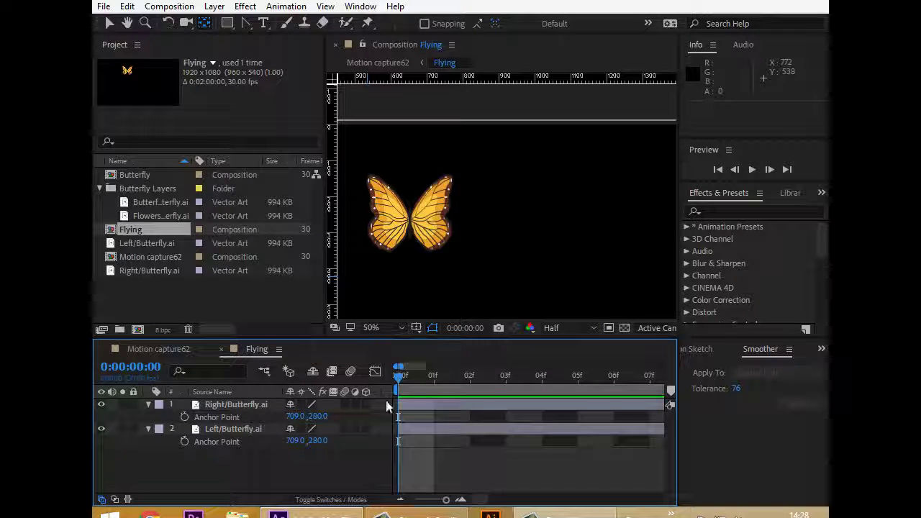
Turn the Right wing layer into a 3D layer and check its X Rotation property
click(234, 402)
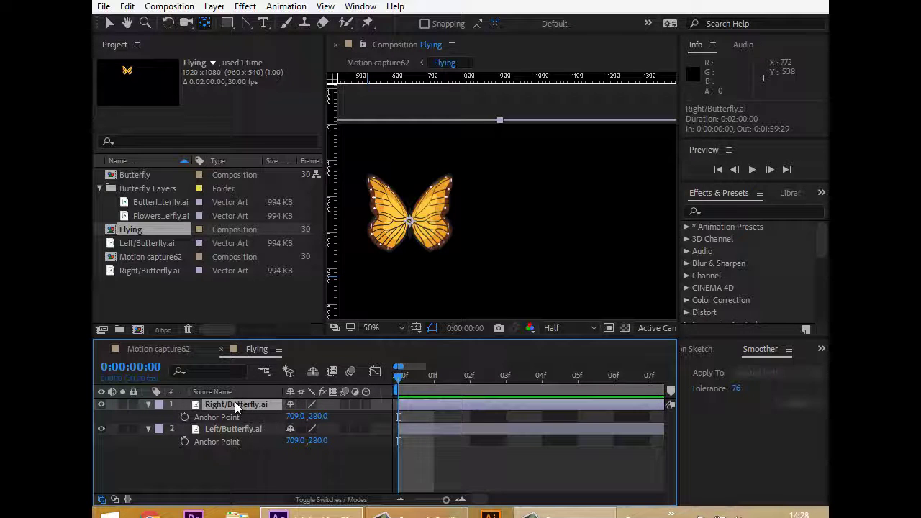
right_click(236, 402)
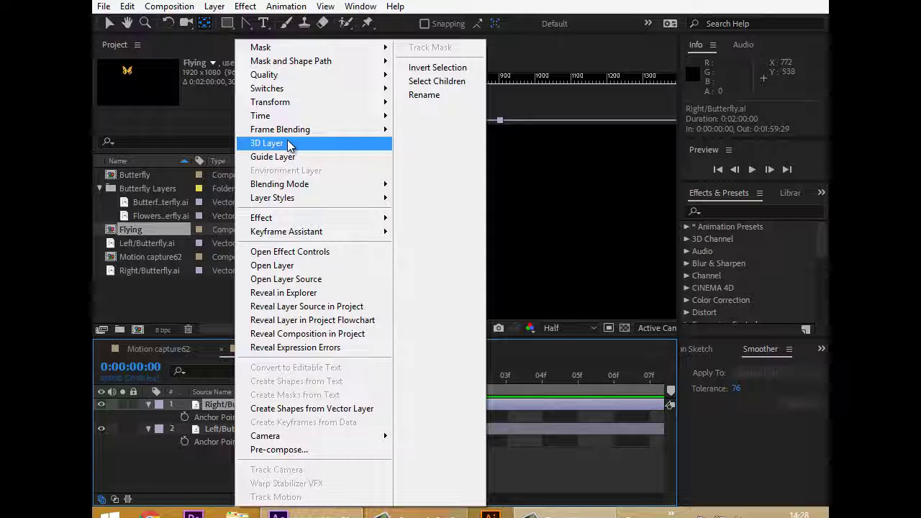
click(288, 144)
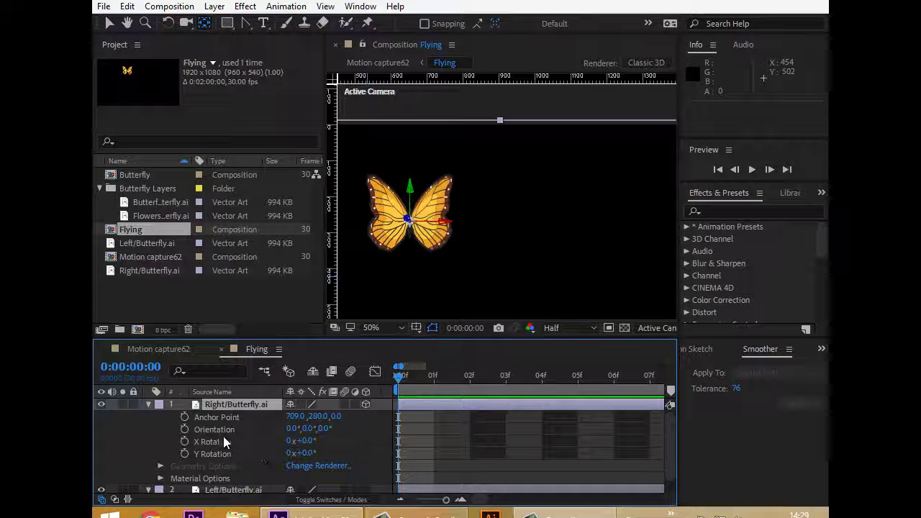
click(300, 441)
key(Return)
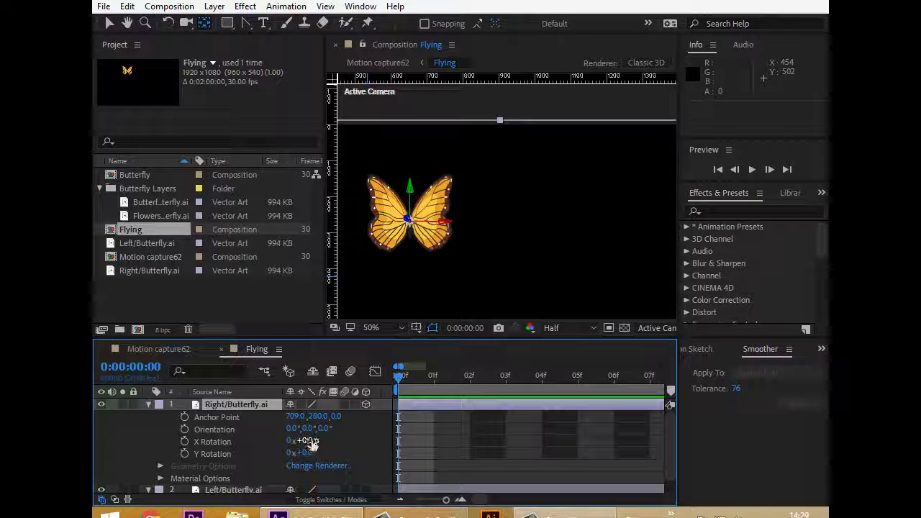
Turn the Left/Butterfly.ai layer into a 3D layer and switch to the Selection tool
scroll(310, 442, down, 1)
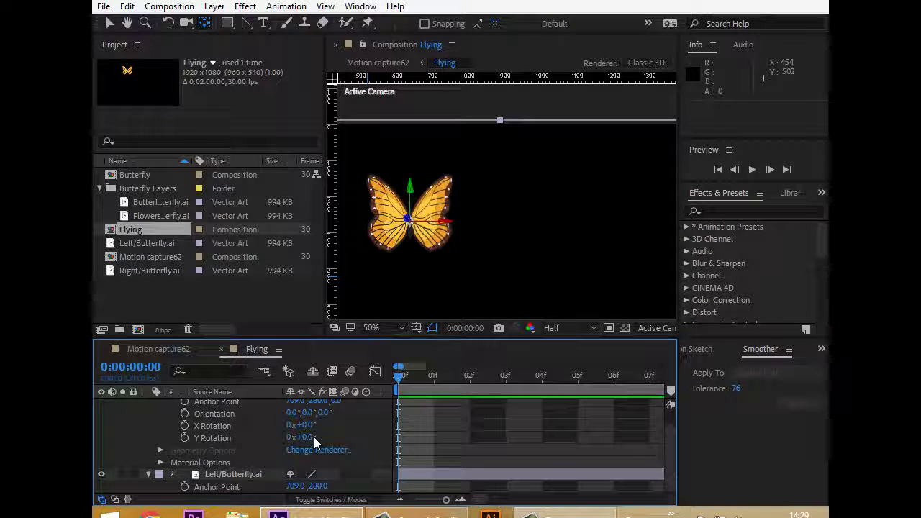
right_click(234, 473)
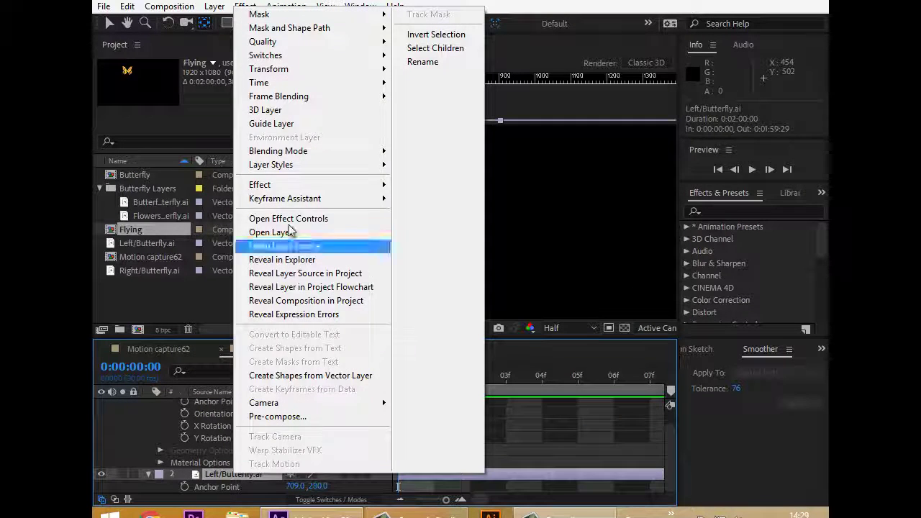
click(299, 113)
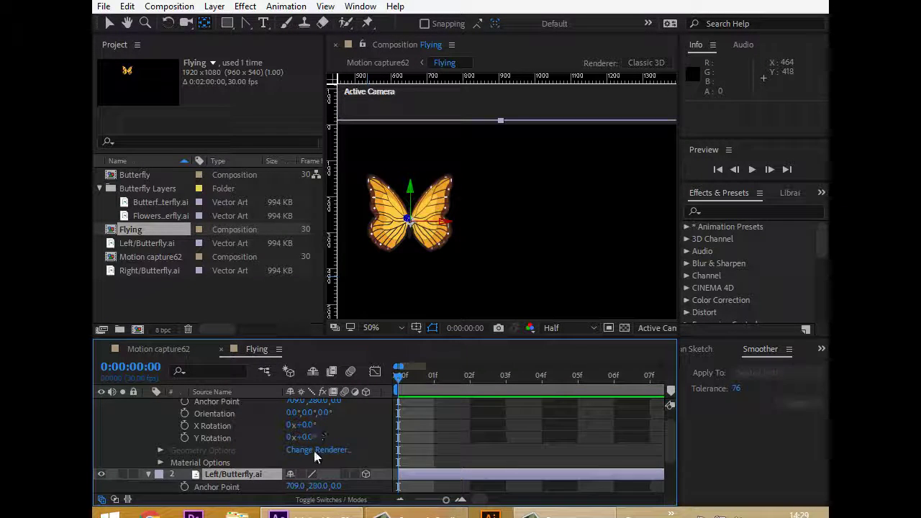
scroll(315, 442, up, 1)
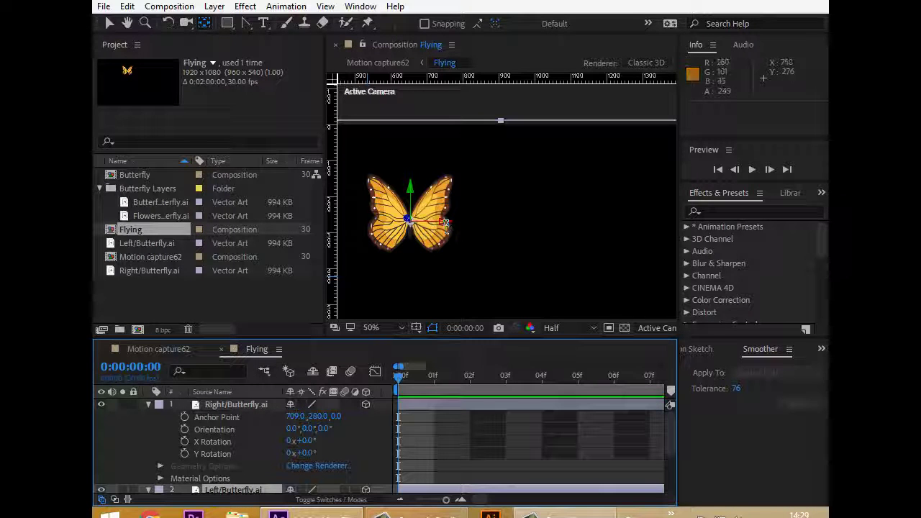
click(109, 23)
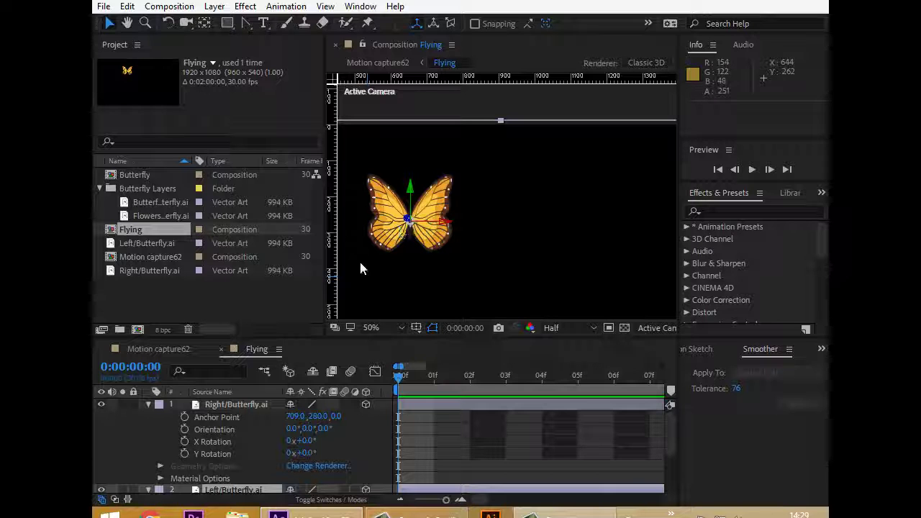
Expand the Right/Butterfly.ai layer's full Transform properties to reach its X, Y and Z Rotation values
click(148, 404)
click(147, 403)
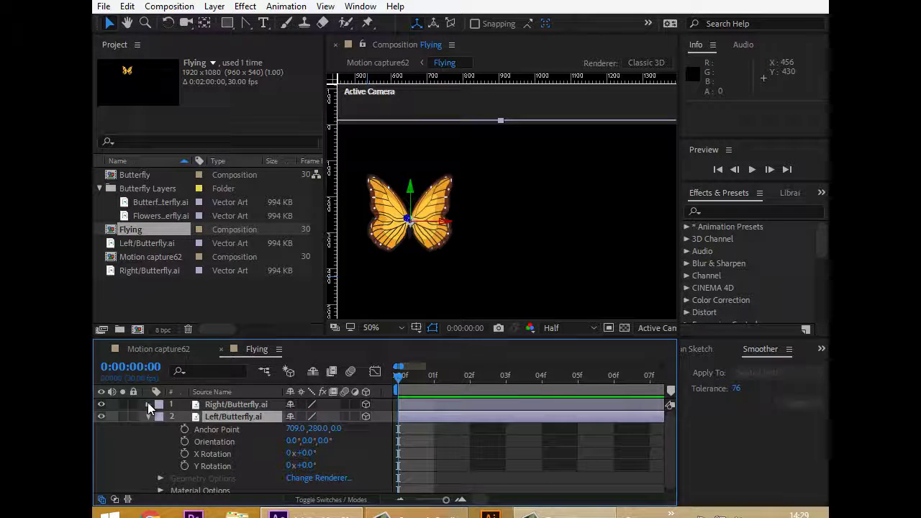
click(148, 402)
scroll(194, 417, down, 2)
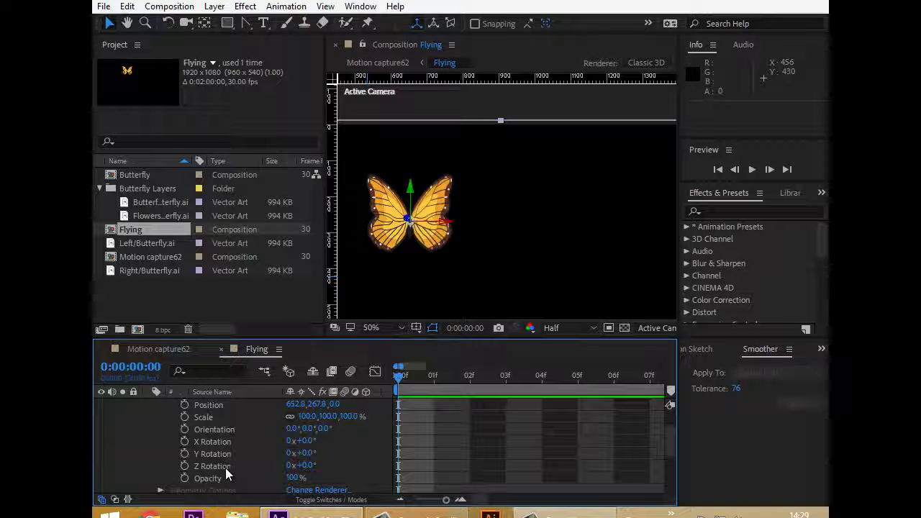
scroll(168, 442, up, 2)
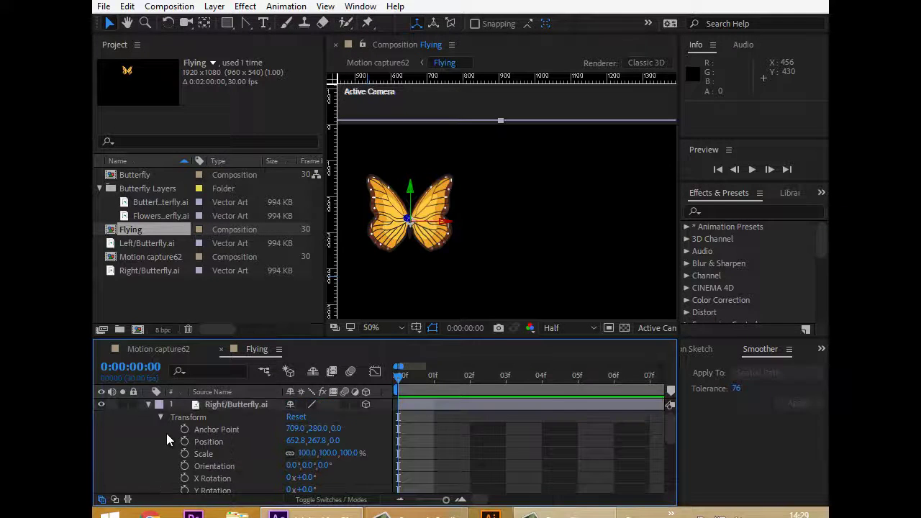
click(147, 403)
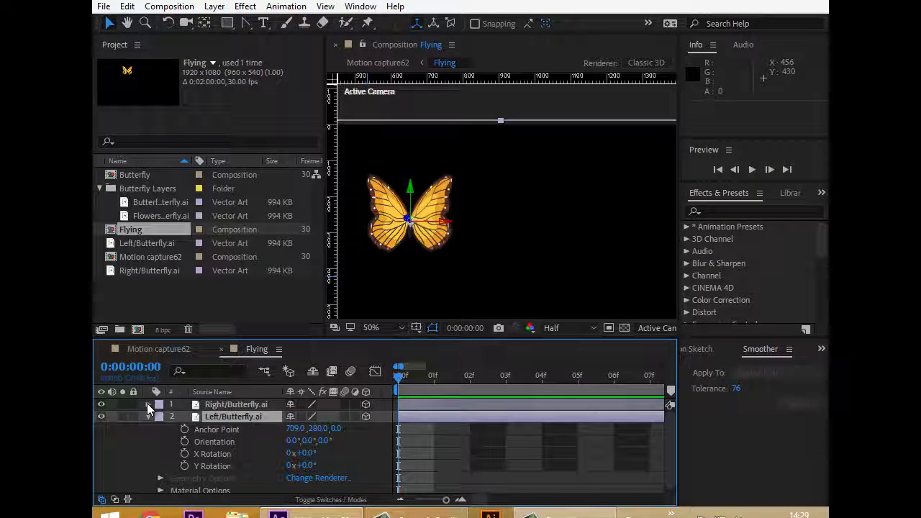
click(148, 403)
scroll(202, 442, down, 3)
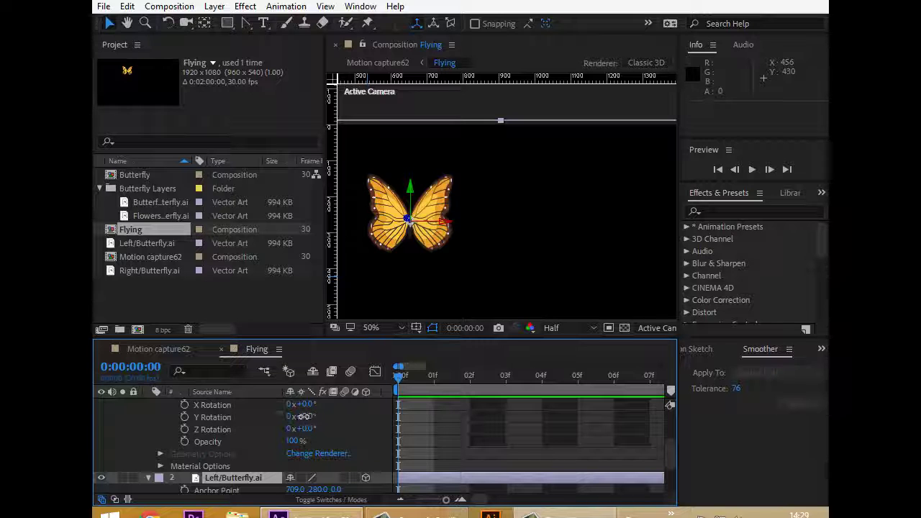
Try turning the Right wing with its Y Rotation and Orientation values, returning both to 0°
mouse_move(305, 416)
mouse_down()
mouse_move(341, 412)
mouse_move(306, 408)
mouse_move(352, 405)
mouse_move(316, 404)
mouse_move(305, 416)
mouse_up()
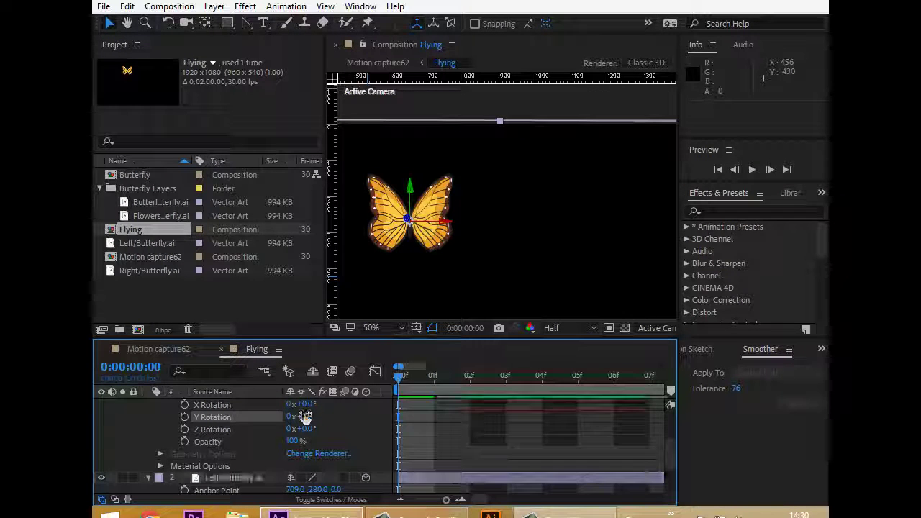
click(305, 416)
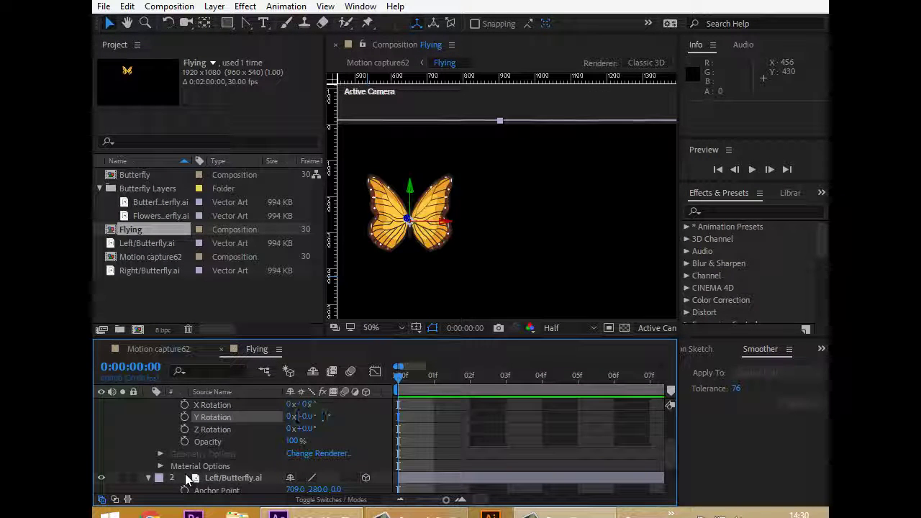
key(Return)
scroll(279, 429, up, 1)
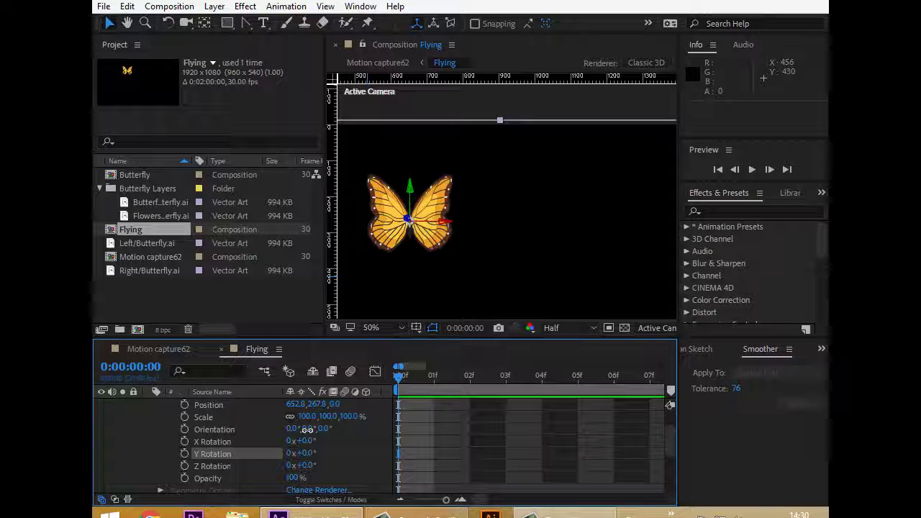
mouse_move(307, 430)
mouse_down()
mouse_move(269, 432)
mouse_move(352, 427)
mouse_move(306, 431)
mouse_up()
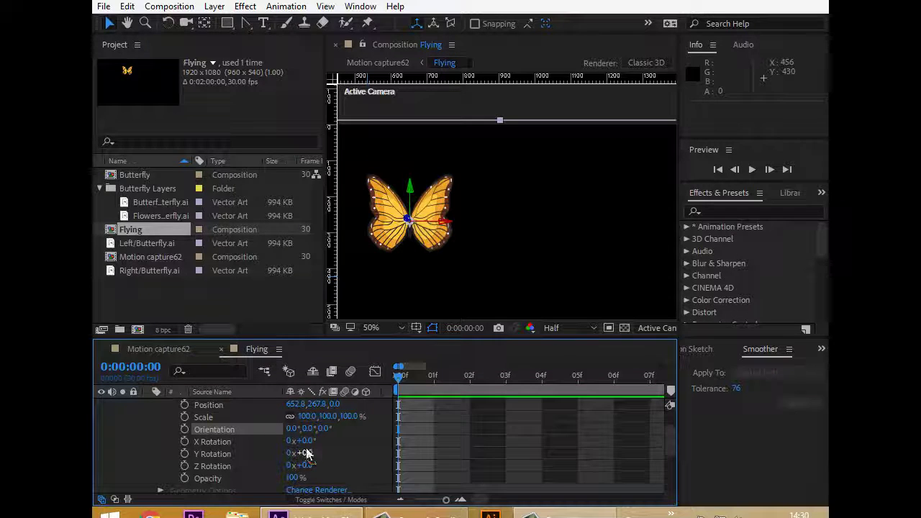
Keyframe the Right wing's Y Rotation at 0° on frame 0:00:00:00 and at 70° on frame 0:00:00:04
click(184, 455)
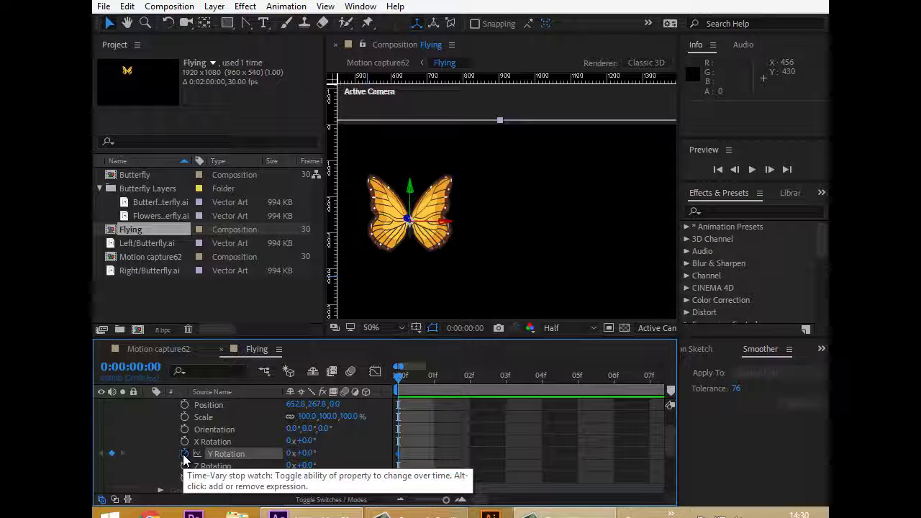
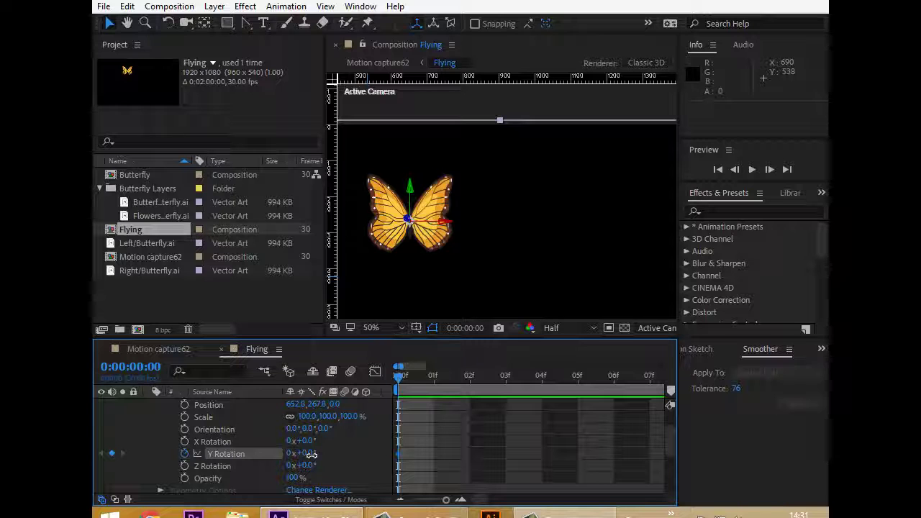
drag(311, 454, 341, 456)
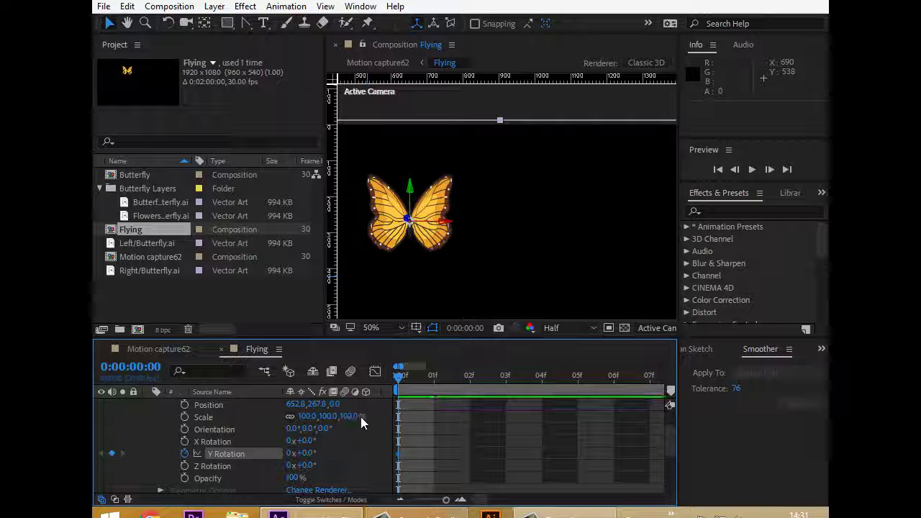
drag(397, 379, 463, 385)
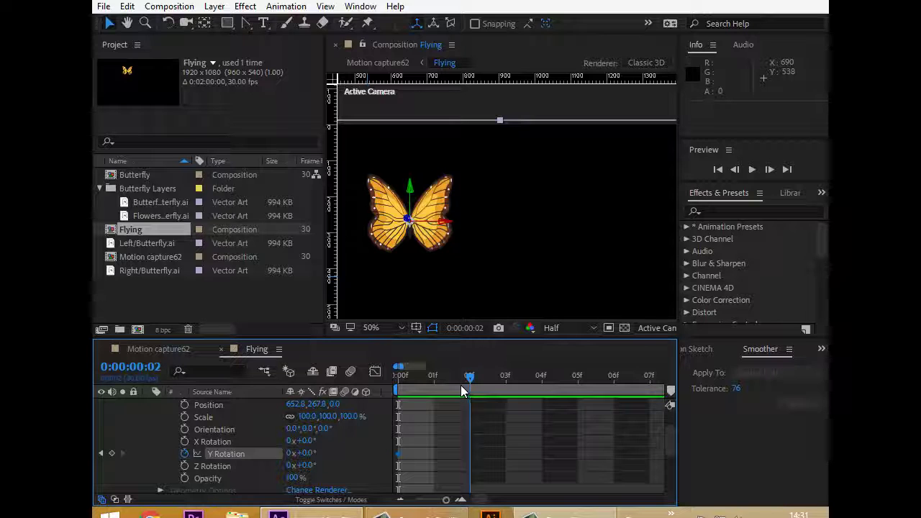
drag(460, 385, 540, 375)
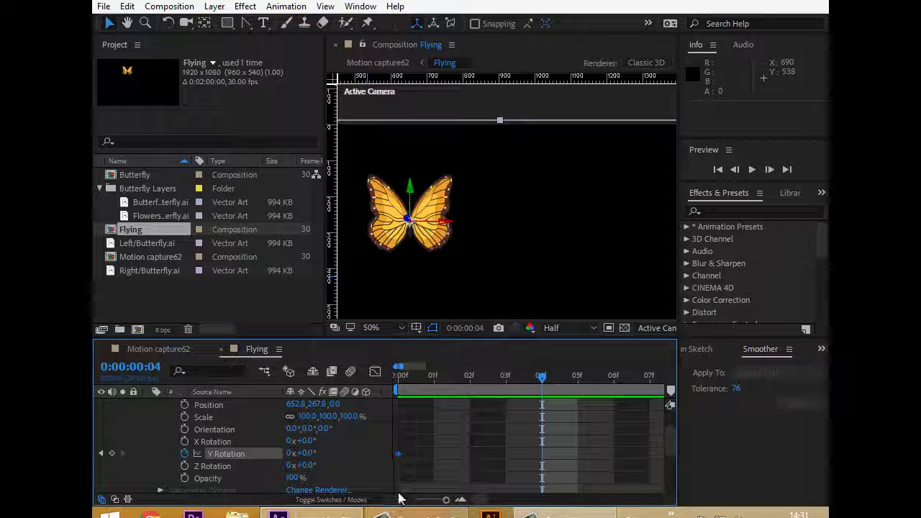
drag(310, 457, 361, 459)
click(309, 456)
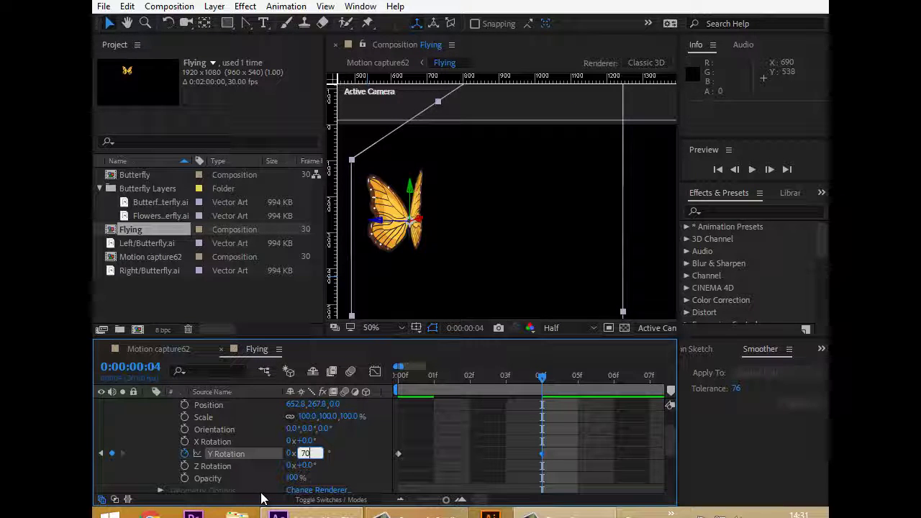
text(70)
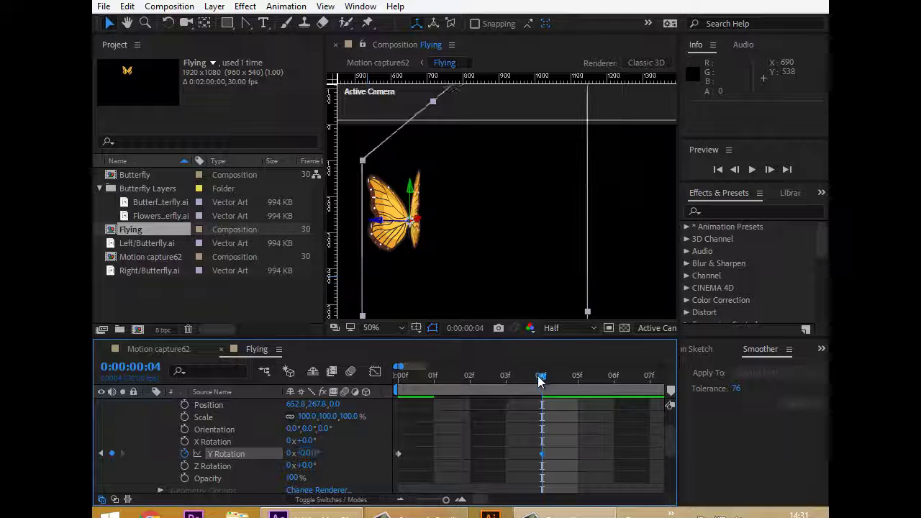
Preview the Right wing's rotation from the first frame of the Flying composition
drag(541, 379, 403, 379)
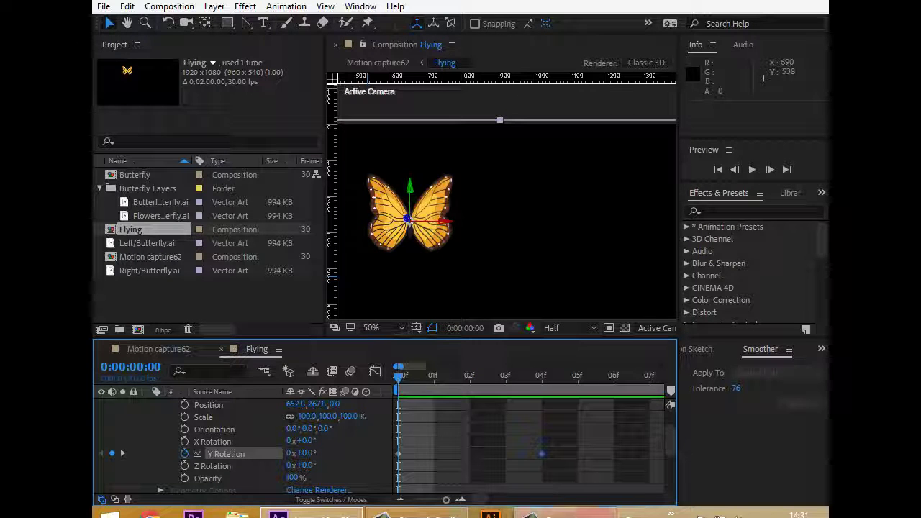
key(space)
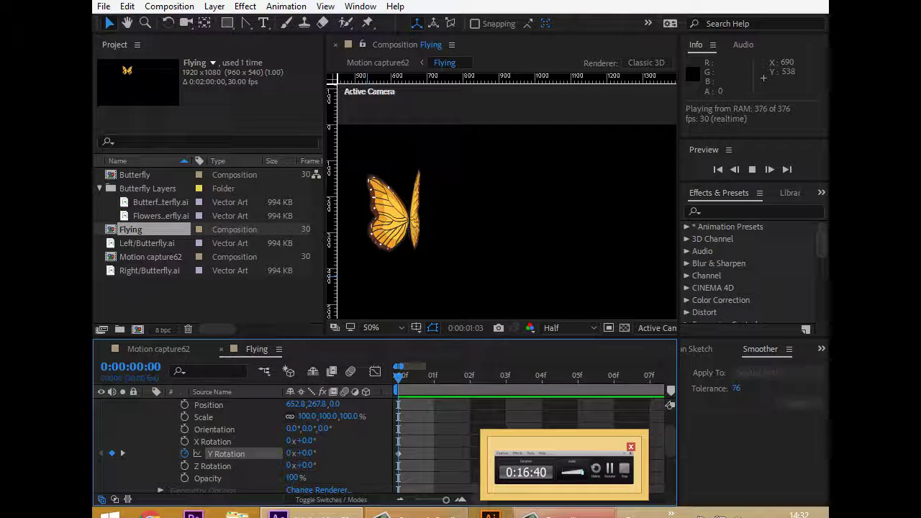
key(space)
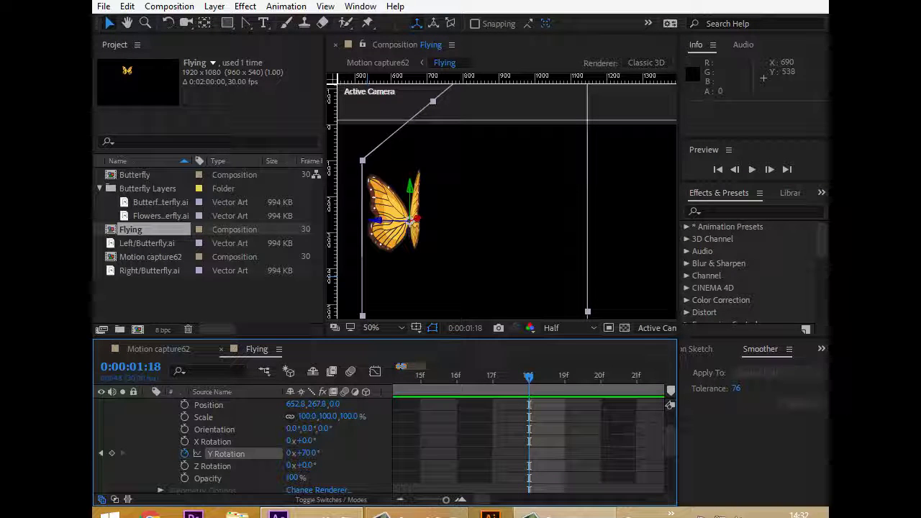
Shorten the work area to end at 0:00:00:04 and zoom the timeline to roughly the first two seconds
click(425, 366)
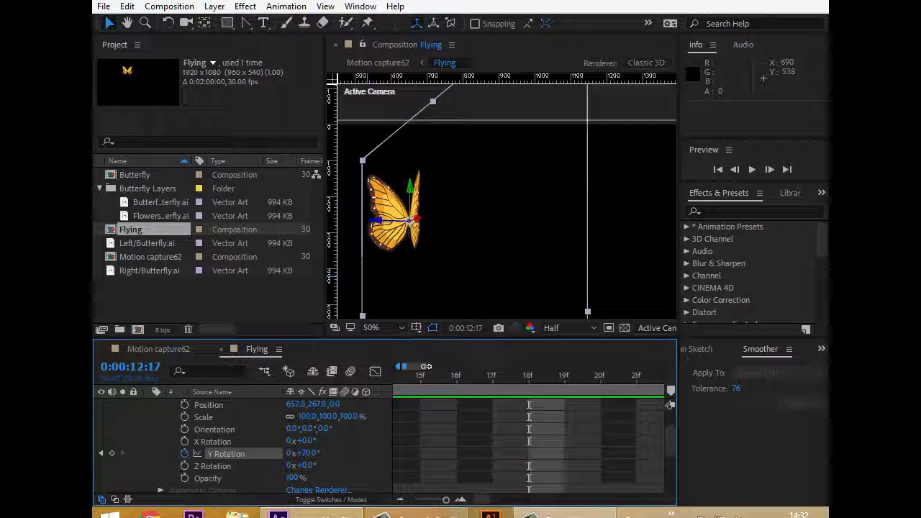
drag(425, 366, 376, 393)
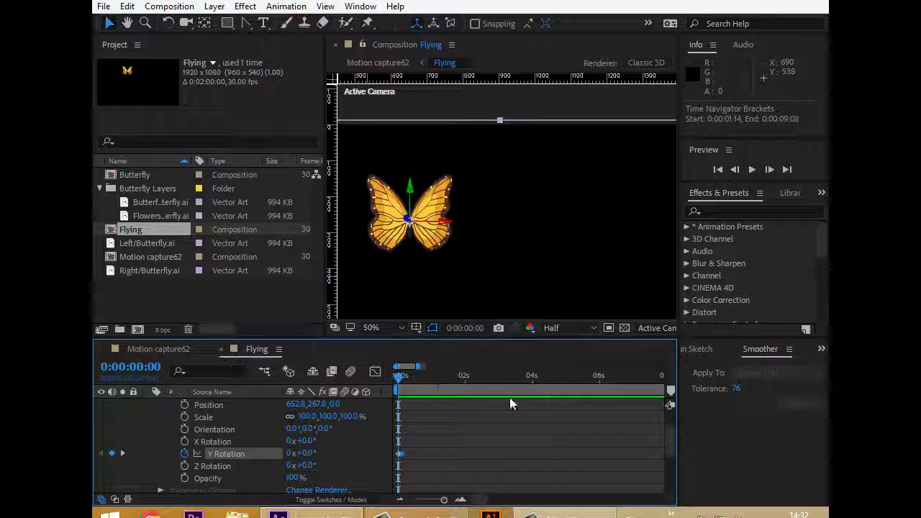
drag(421, 366, 513, 367)
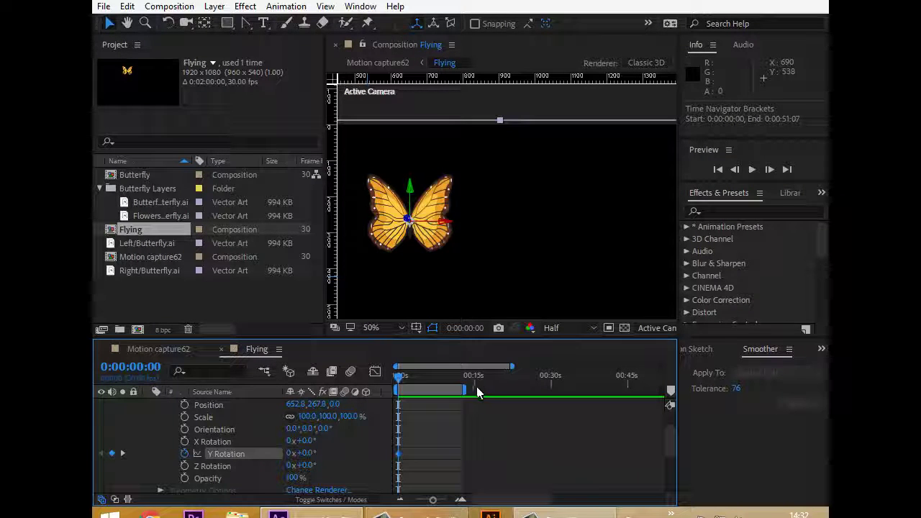
drag(467, 389, 407, 403)
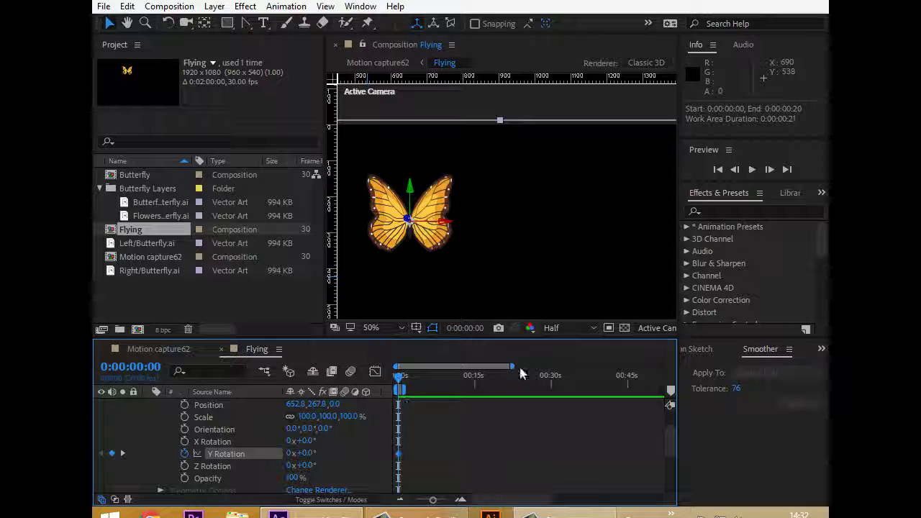
drag(509, 367, 406, 382)
drag(504, 395, 424, 392)
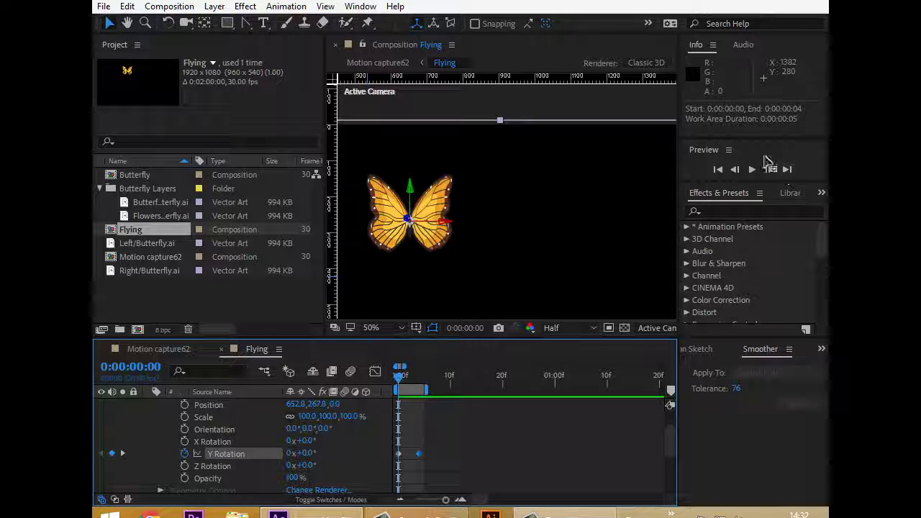
Enlarge the Preview panel to reveal its loop options and preview the shortened work area
click(709, 153)
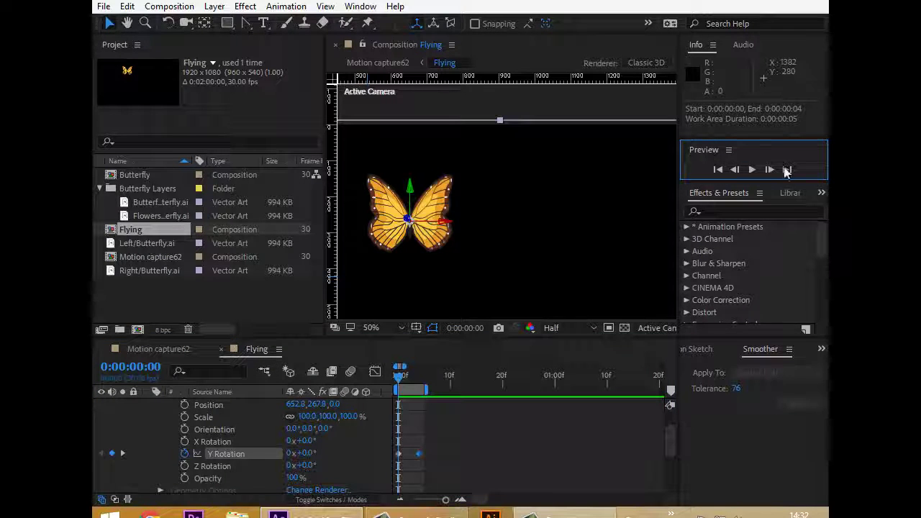
drag(795, 179, 733, 185)
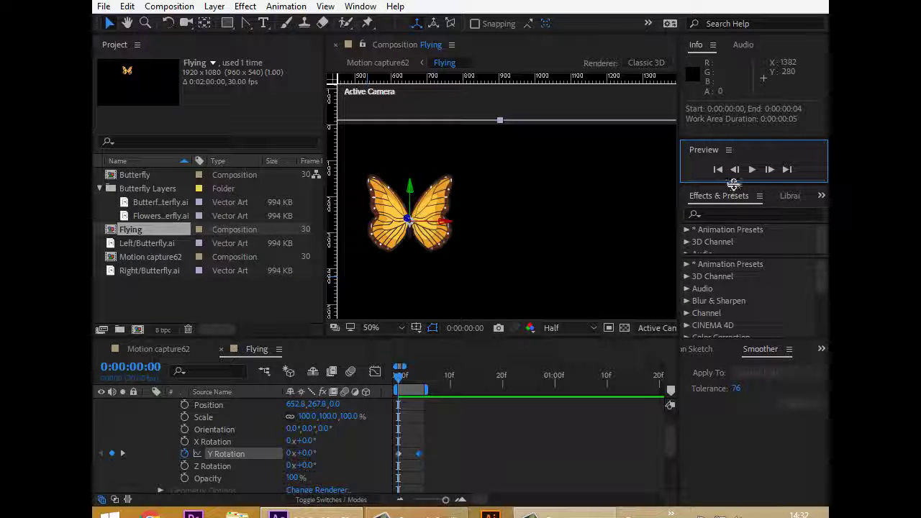
mouse_move(735, 229)
mouse_down()
mouse_move(734, 183)
mouse_move(734, 245)
mouse_up()
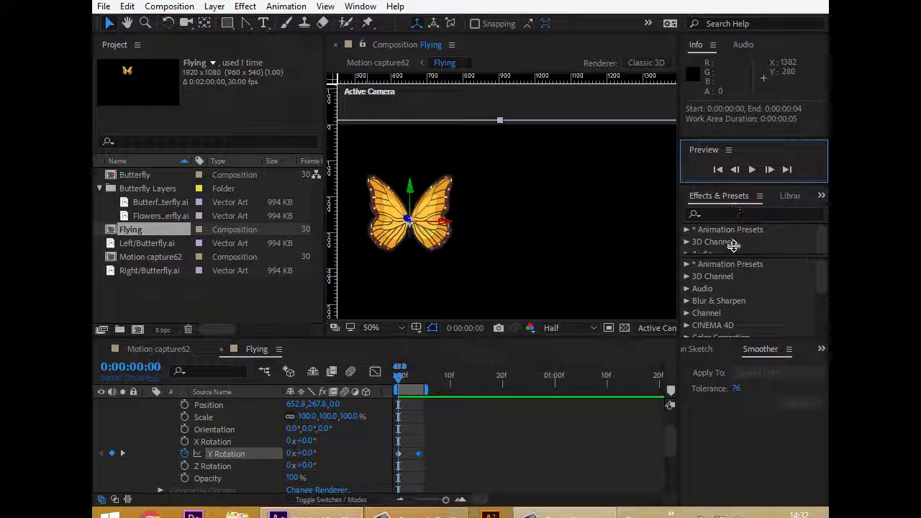
drag(749, 148, 766, 155)
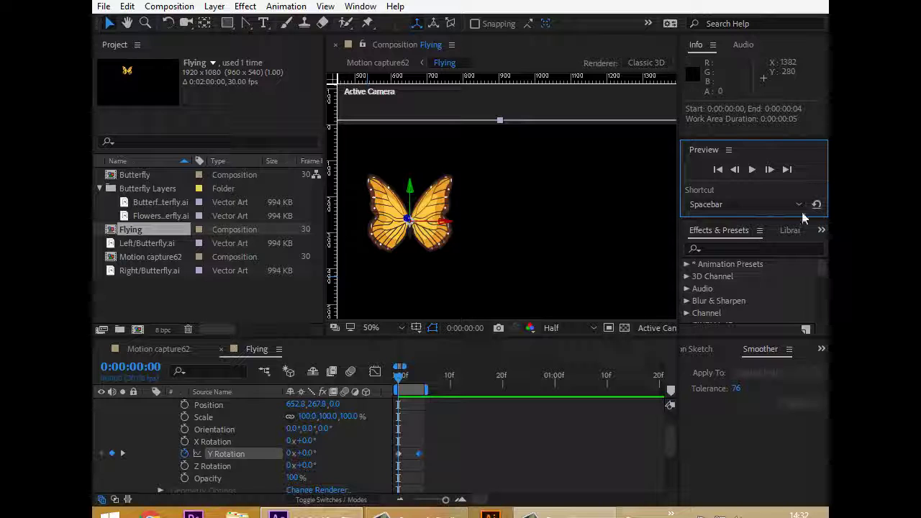
mouse_move(794, 245)
mouse_down()
mouse_move(794, 331)
mouse_move(794, 252)
mouse_up()
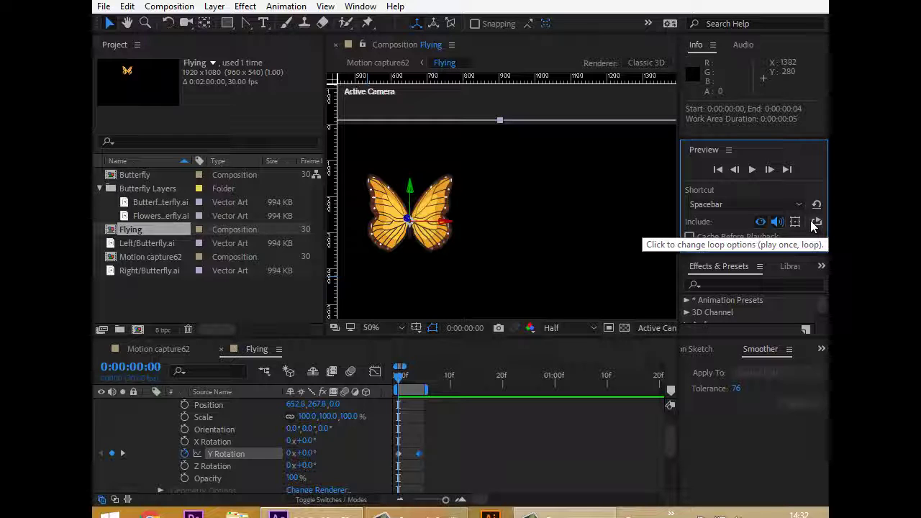
click(598, 432)
key(space)
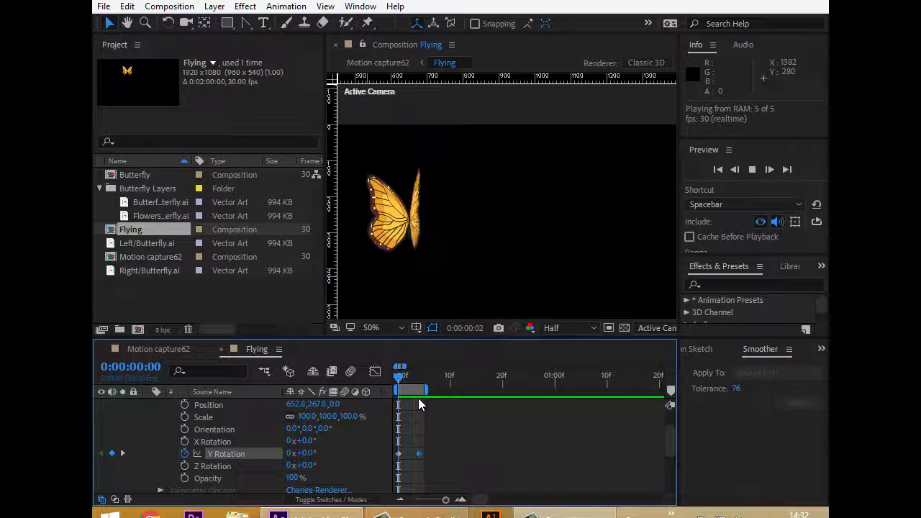
Stop the preview and extend the work area to 24 frames from the start of the Flying composition
key(space)
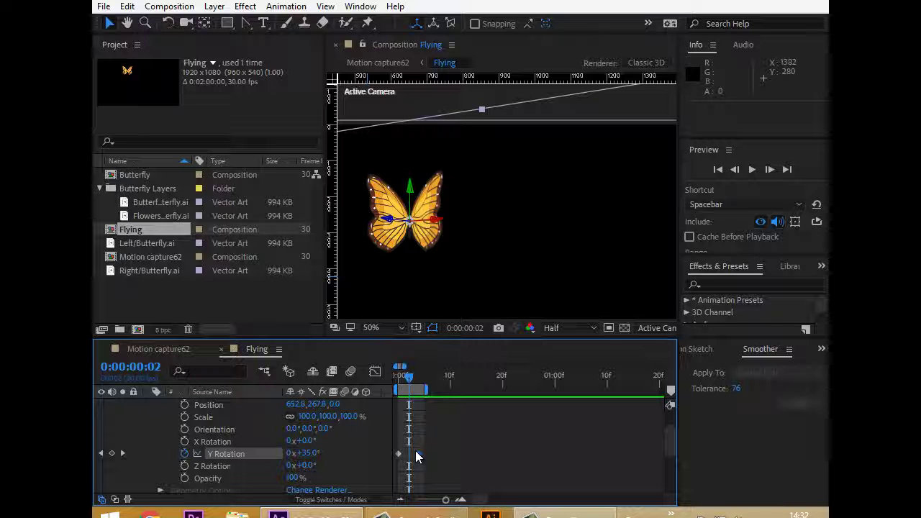
click(416, 454)
drag(401, 365, 398, 366)
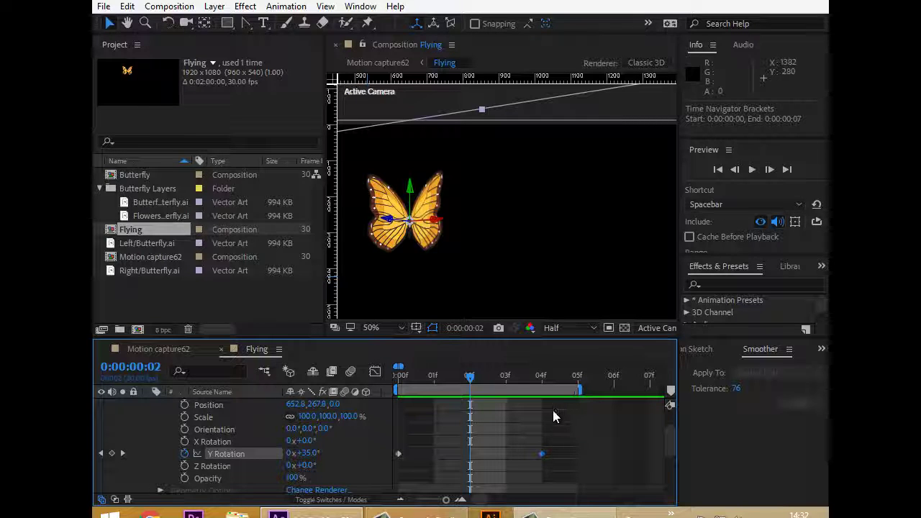
drag(581, 389, 469, 390)
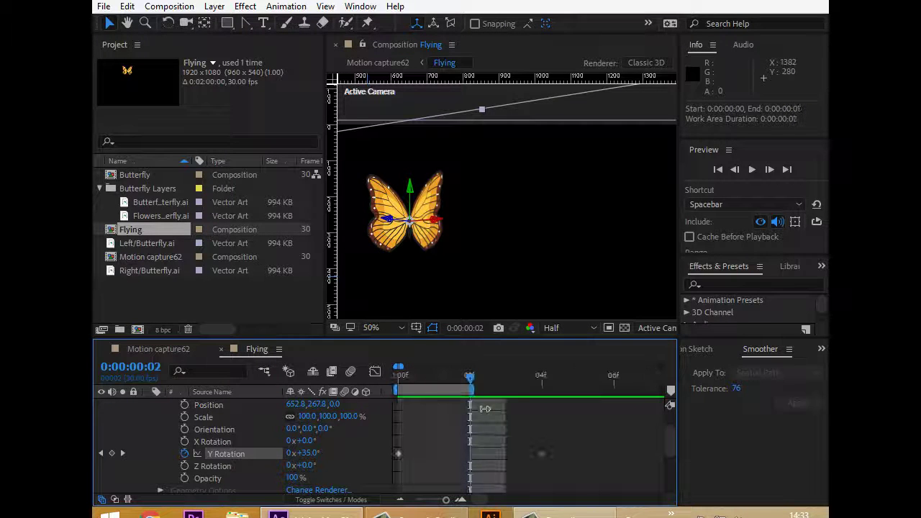
drag(579, 408, 613, 390)
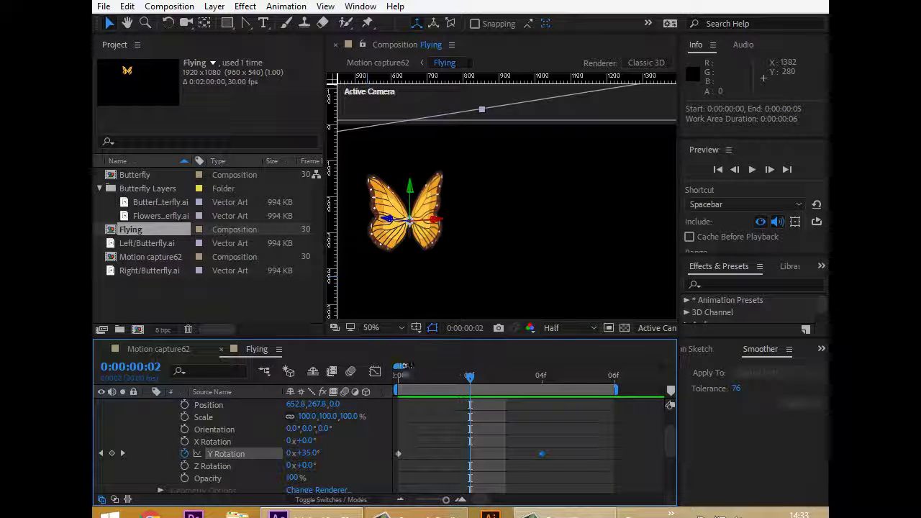
drag(406, 366, 403, 367)
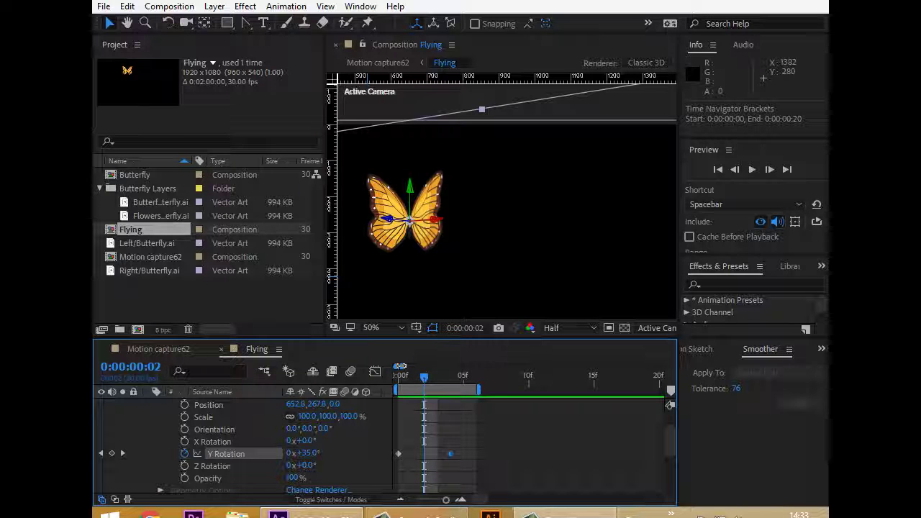
drag(442, 391, 404, 370)
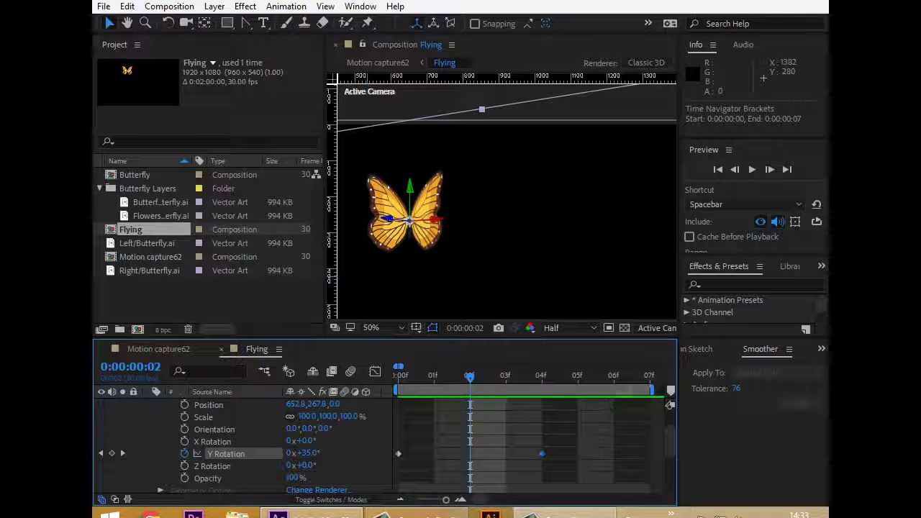
drag(585, 376, 639, 382)
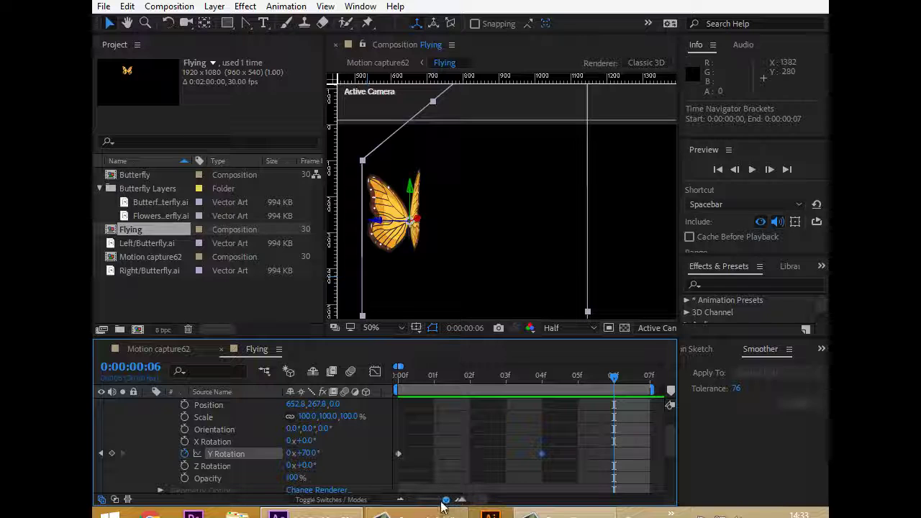
drag(447, 500, 439, 499)
click(401, 390)
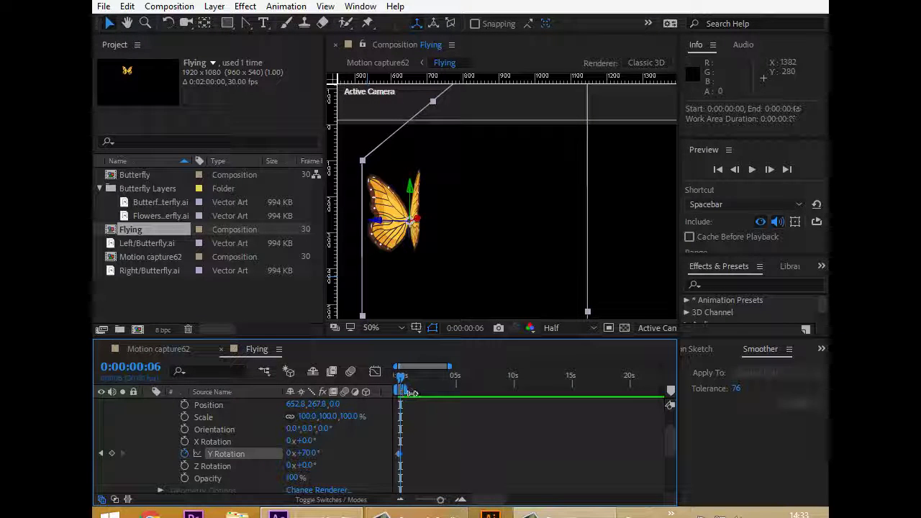
drag(412, 392, 414, 390)
drag(451, 367, 402, 375)
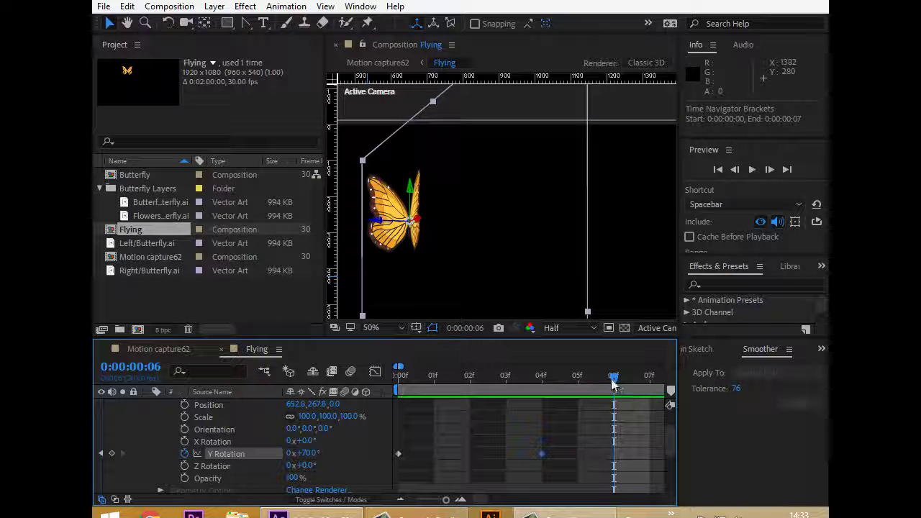
Place the current time at 0:00:00:08 in the Flying timeline
key(Page_Down)
key(Page_Down)
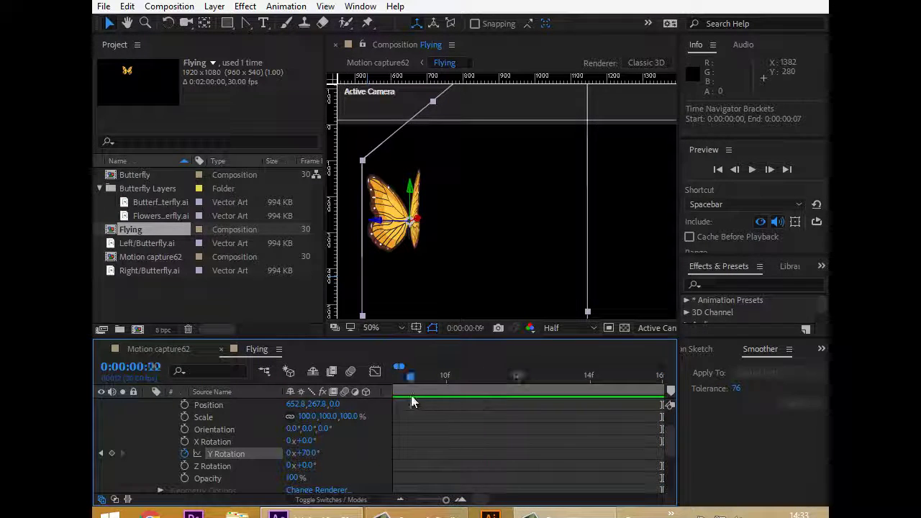
key(Page_Up)
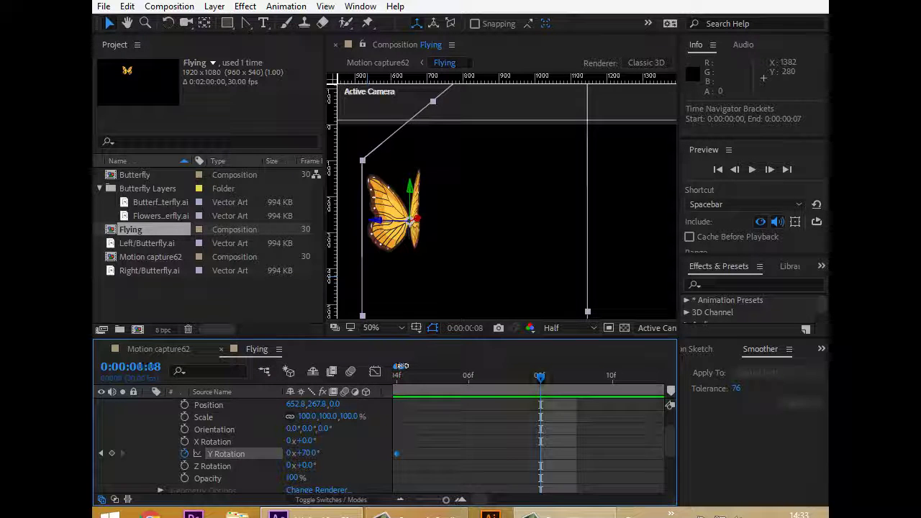
drag(399, 367, 429, 368)
click(403, 387)
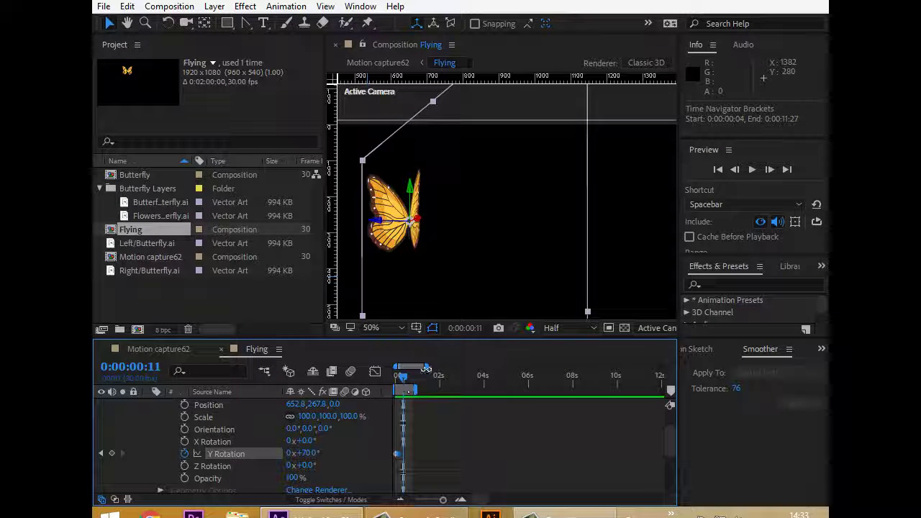
key(=)
key(=)
key(=)
drag(416, 367, 400, 367)
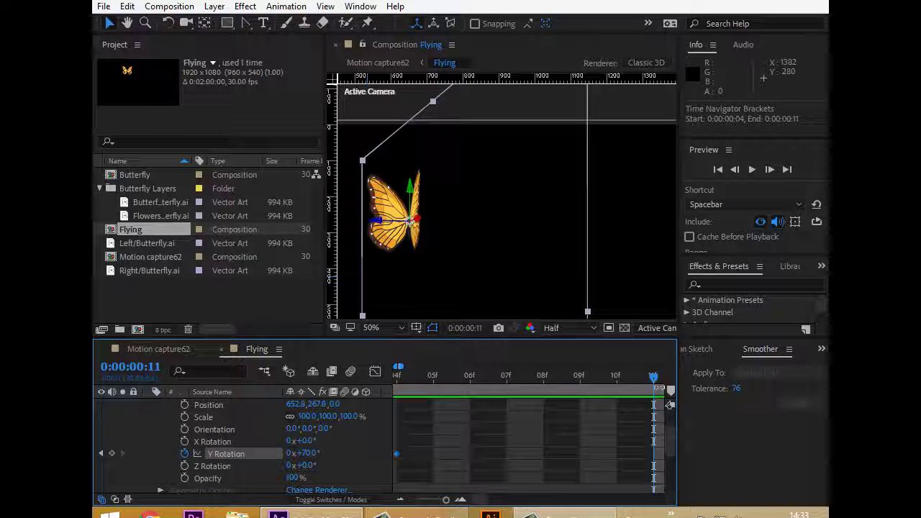
drag(654, 382, 544, 377)
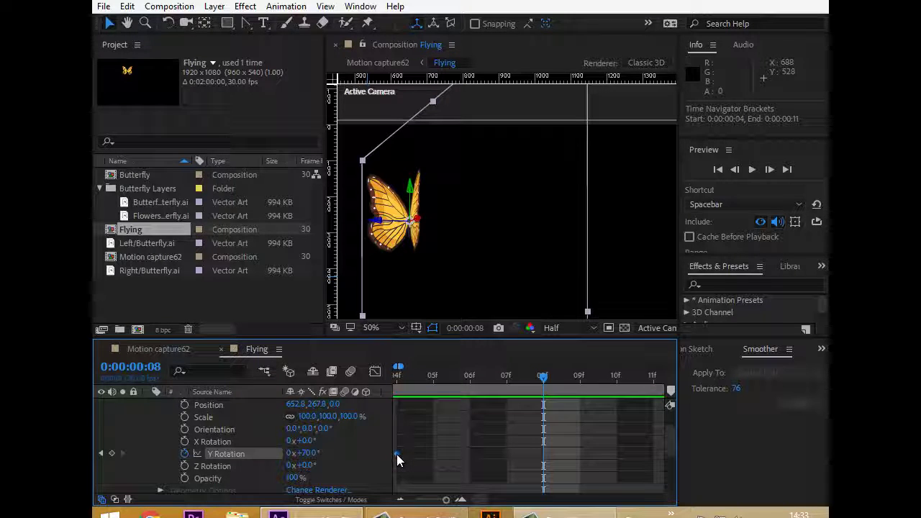
Move the Right wing's 70° Y Rotation keyframe to 0:00:00:08
drag(397, 454, 646, 454)
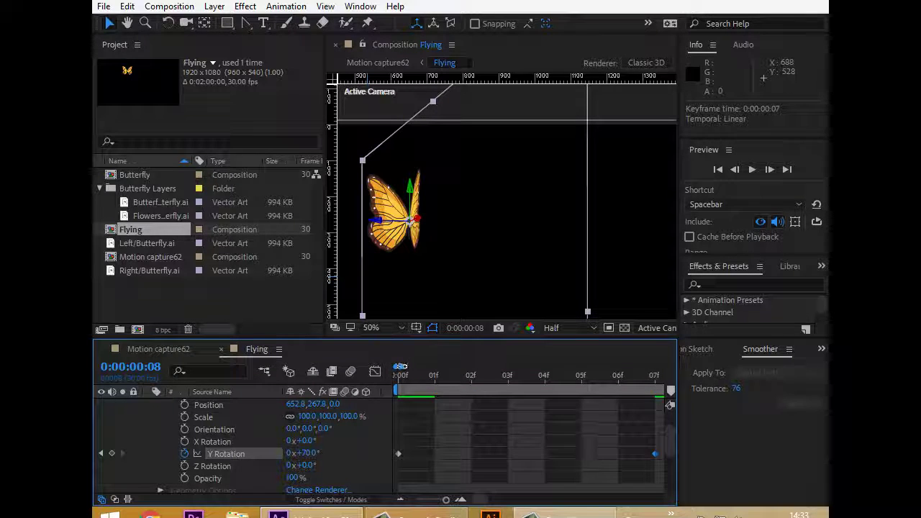
key(;)
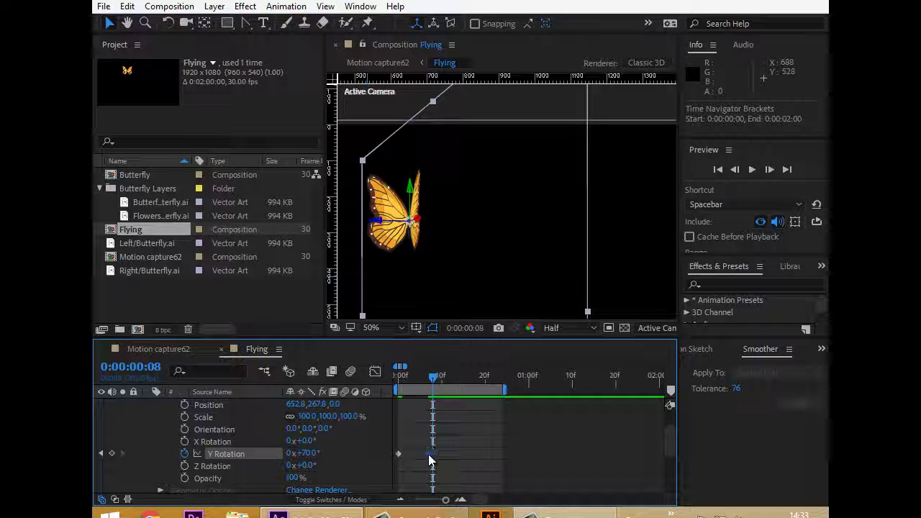
drag(429, 454, 431, 456)
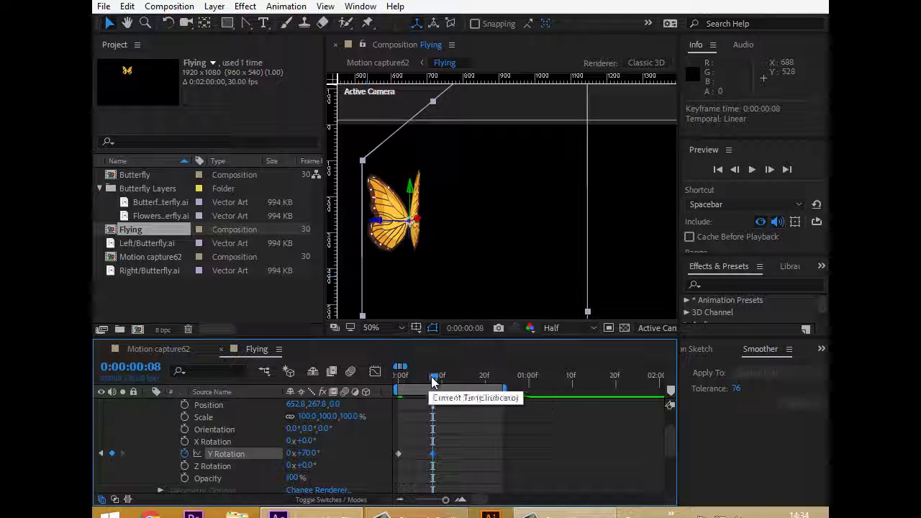
Add a Y Rotation keyframe of 20° for the Right wing at 0:00:00:04
drag(433, 382, 415, 395)
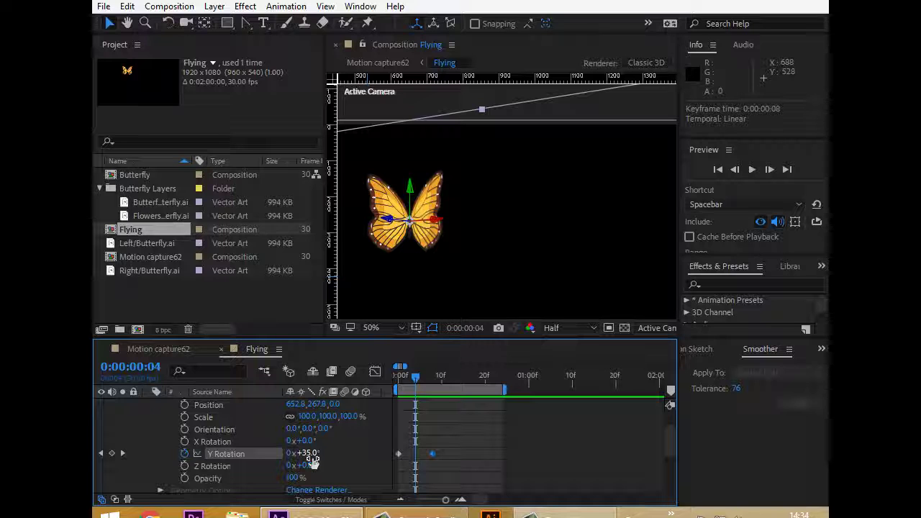
drag(312, 457, 302, 458)
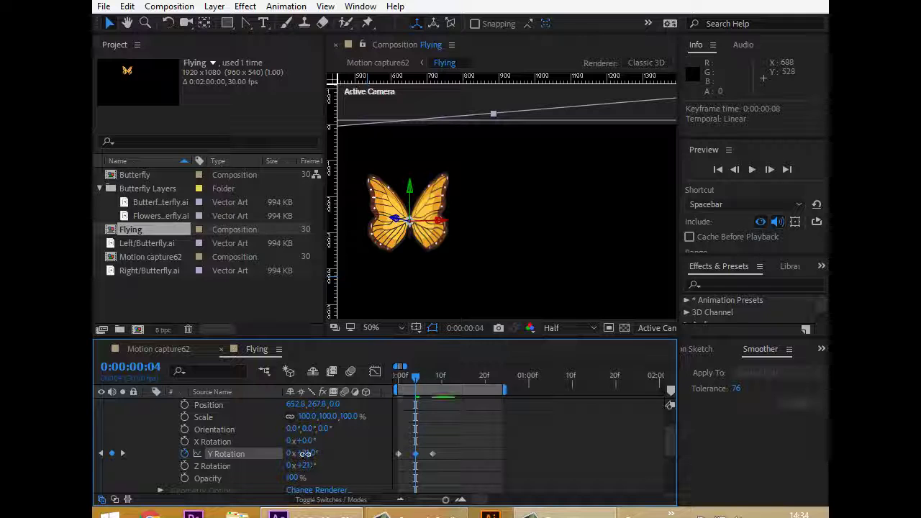
click(303, 452)
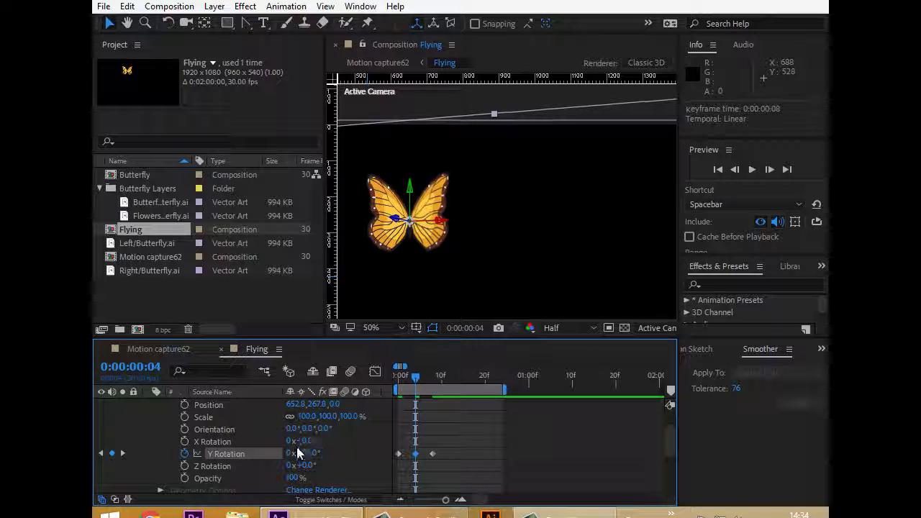
key(Return)
Preview the three-keyframe wing rotation from the first frame of the composition
drag(416, 377, 400, 386)
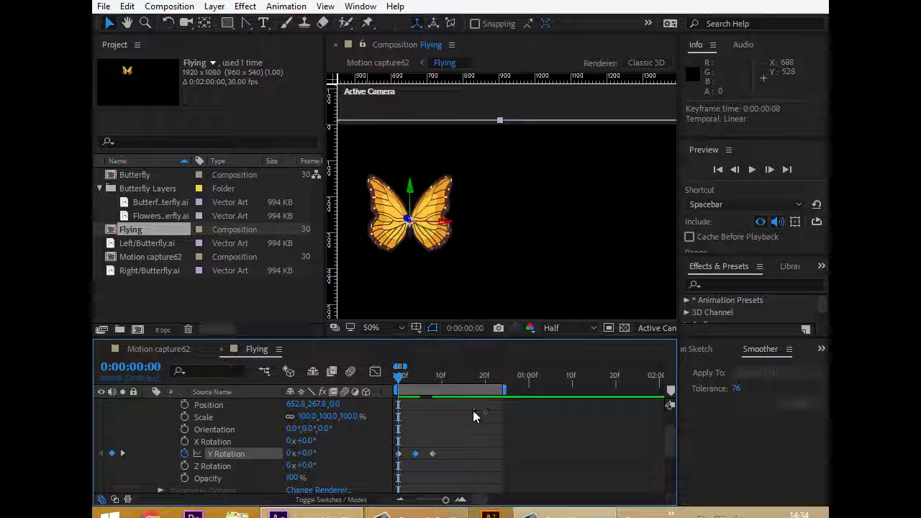
key(space)
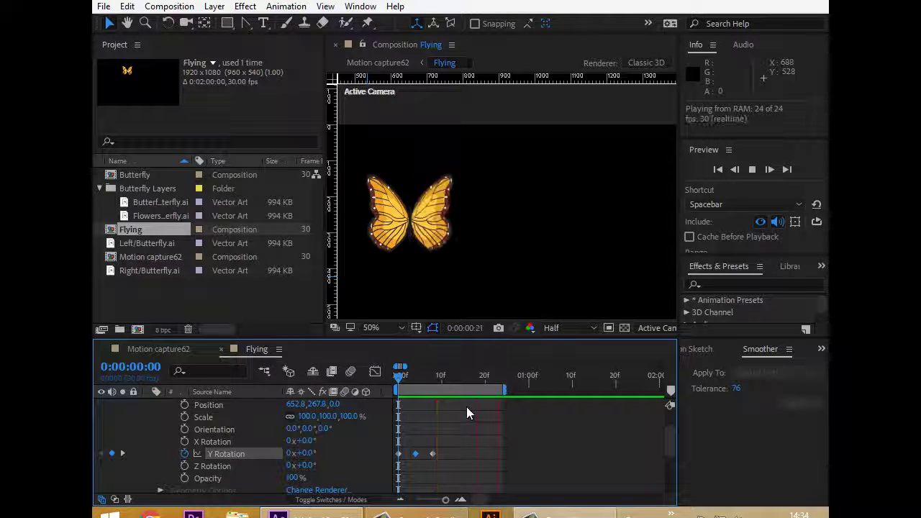
drag(413, 381, 390, 389)
key(space)
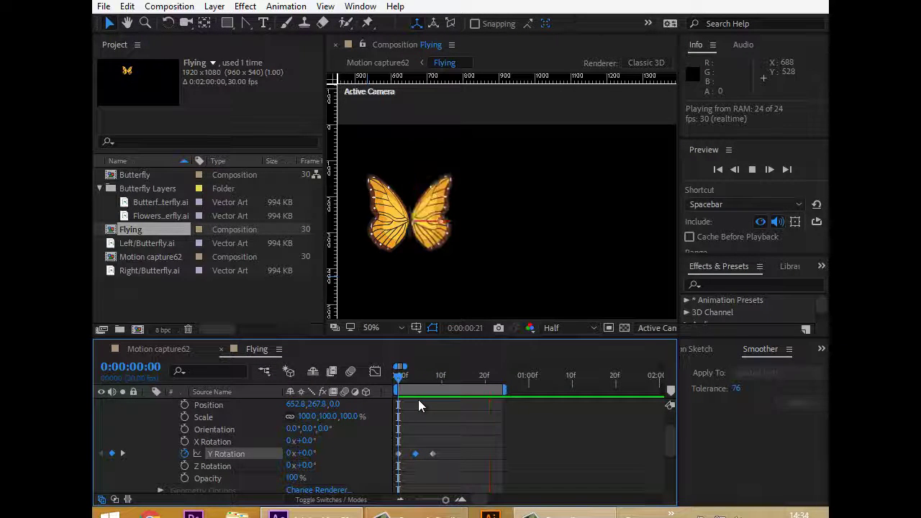
key(space)
Shorten the work area to end at 0:00:00:08
drag(504, 390, 440, 389)
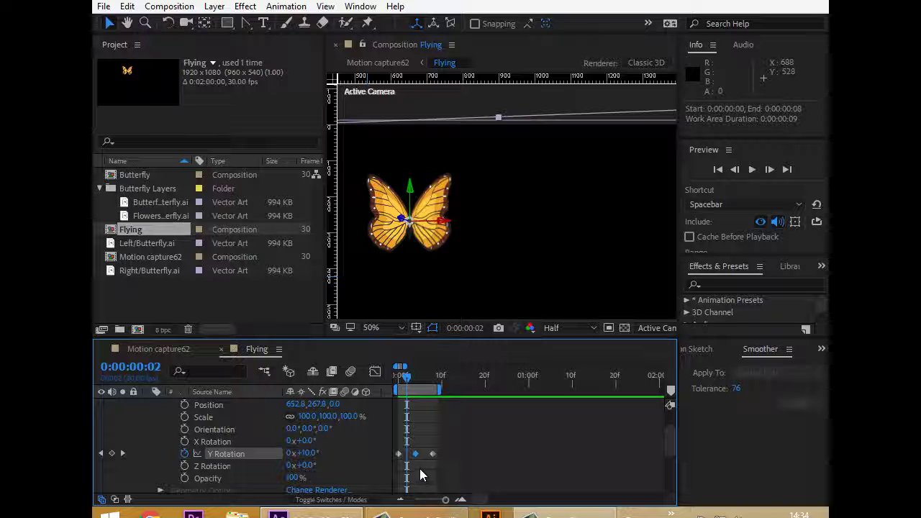
right_click(398, 454)
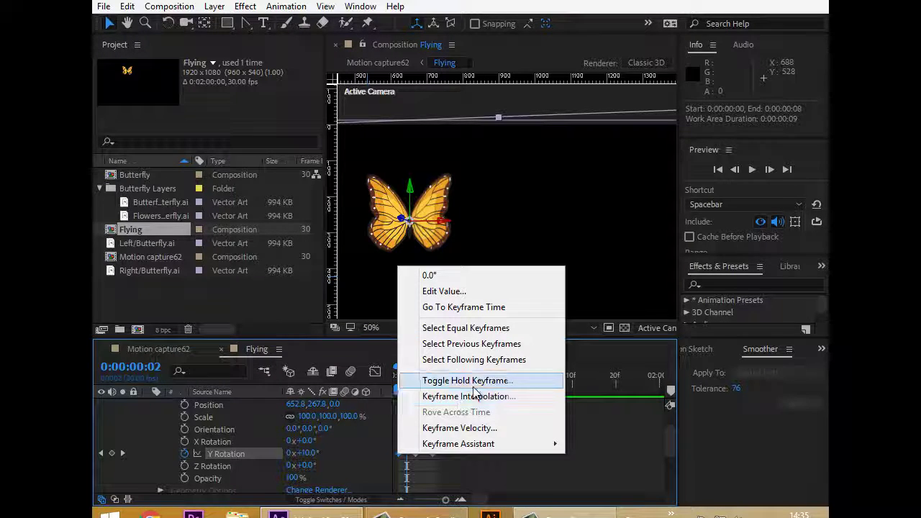
click(429, 483)
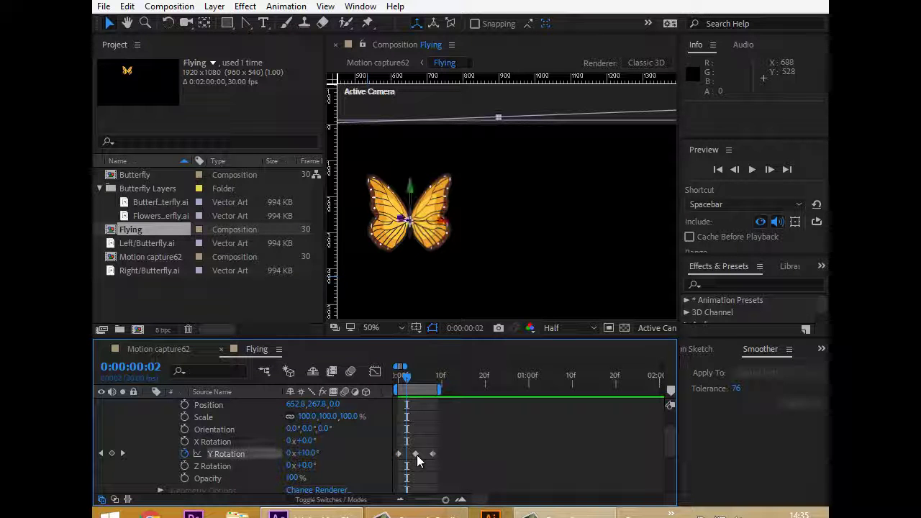
Turn on hold interpolation for the Y Rotation keyframes at 0:00:00:04 and 0:00:00:08
click(417, 455)
right_click(417, 454)
click(445, 382)
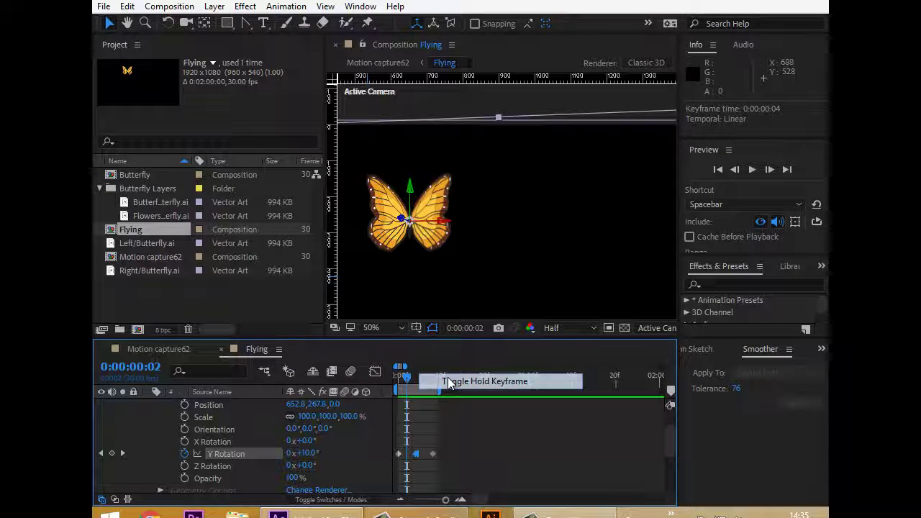
drag(409, 378, 402, 382)
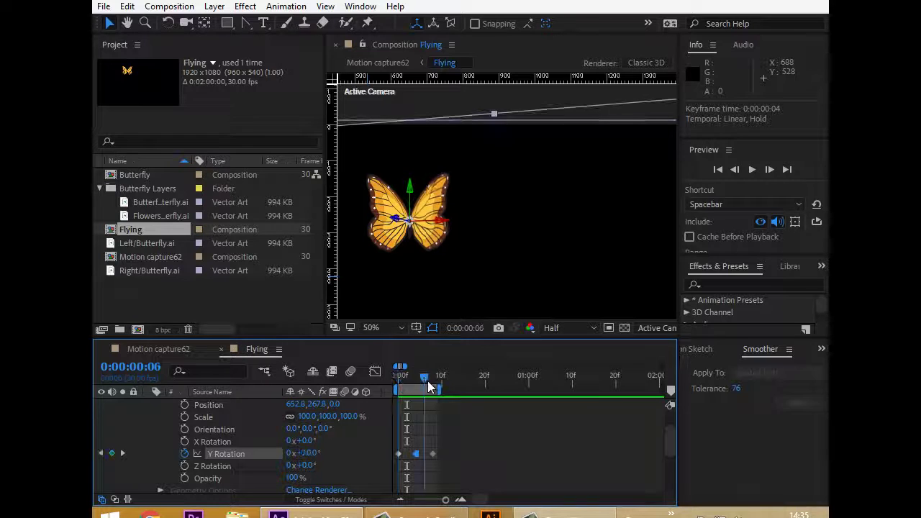
click(438, 381)
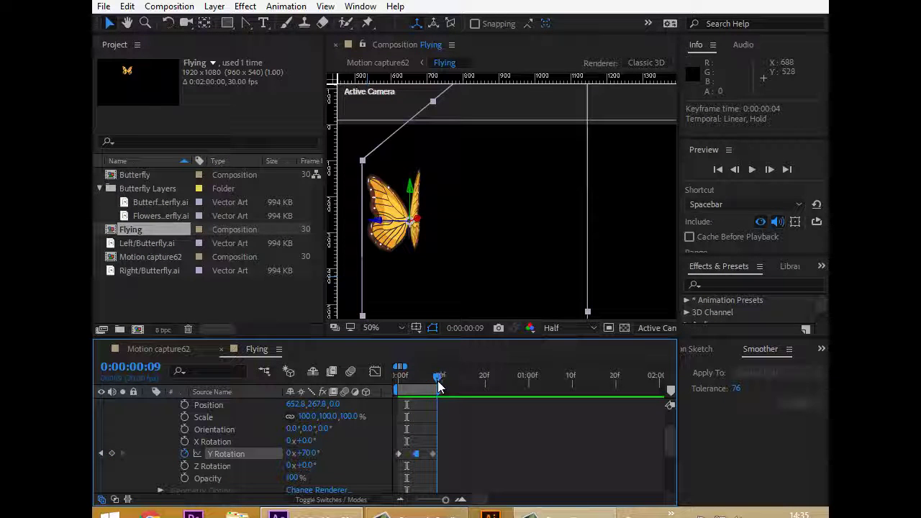
drag(434, 387, 431, 387)
right_click(434, 452)
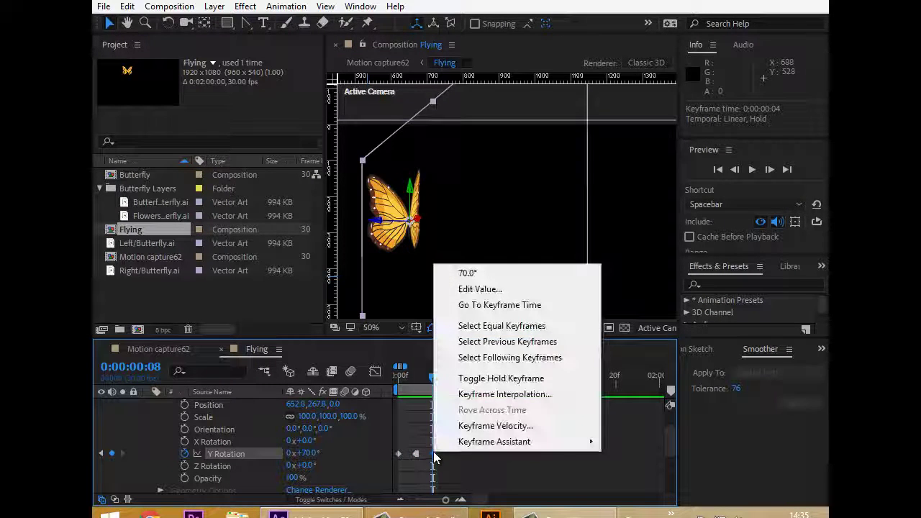
click(467, 379)
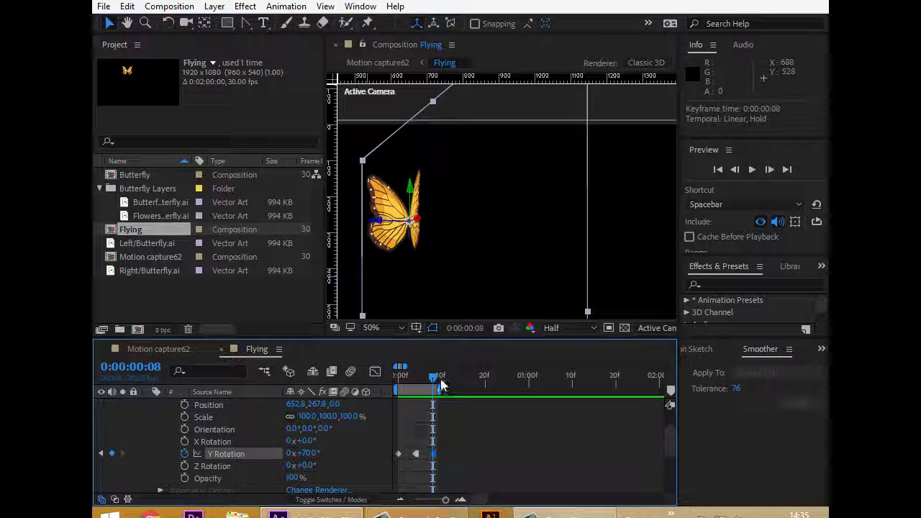
Preview the wing motion with the hold keyframes from the first frame
drag(431, 378, 391, 381)
key(space)
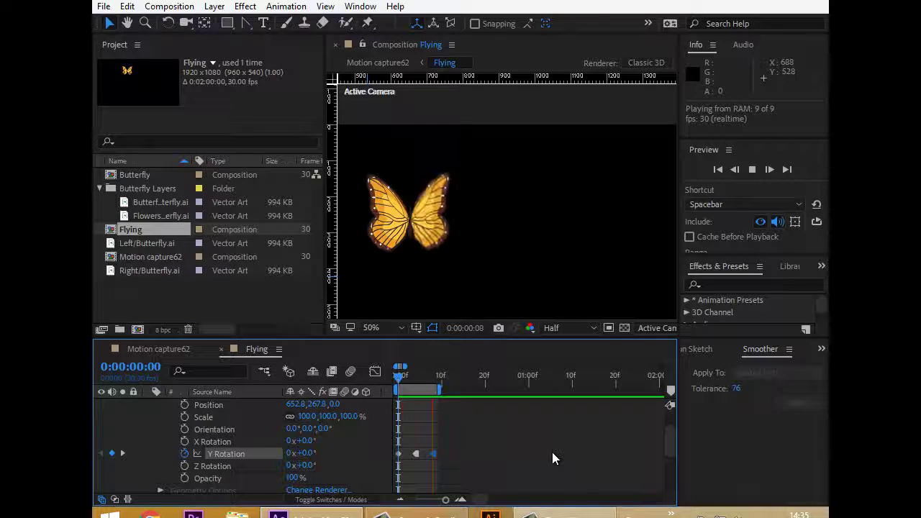
key(space)
Turn off hold interpolation for the Y Rotation keyframes at 0:00:00:04 and 0:00:00:08
right_click(418, 454)
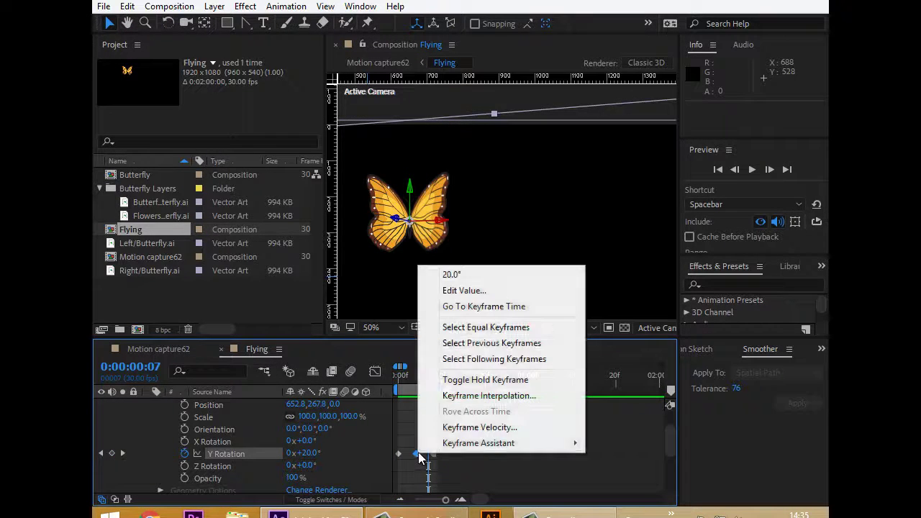
click(468, 380)
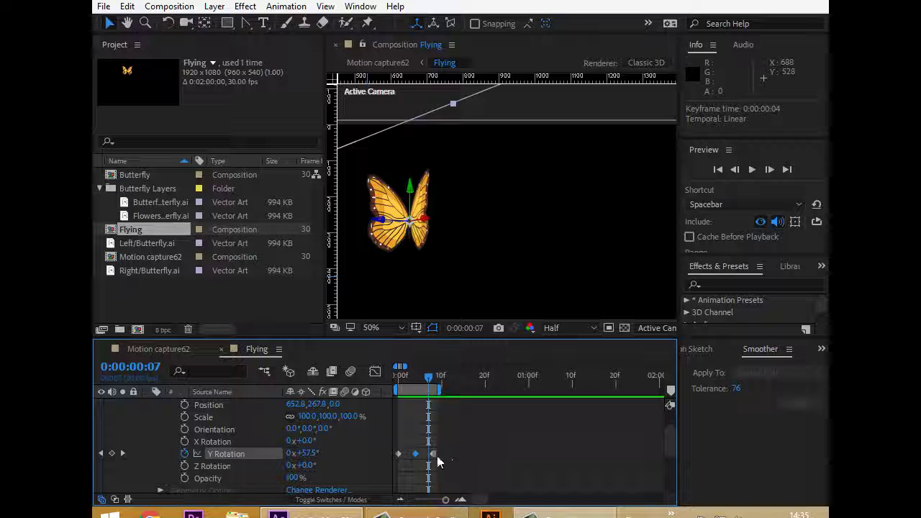
right_click(432, 453)
click(471, 381)
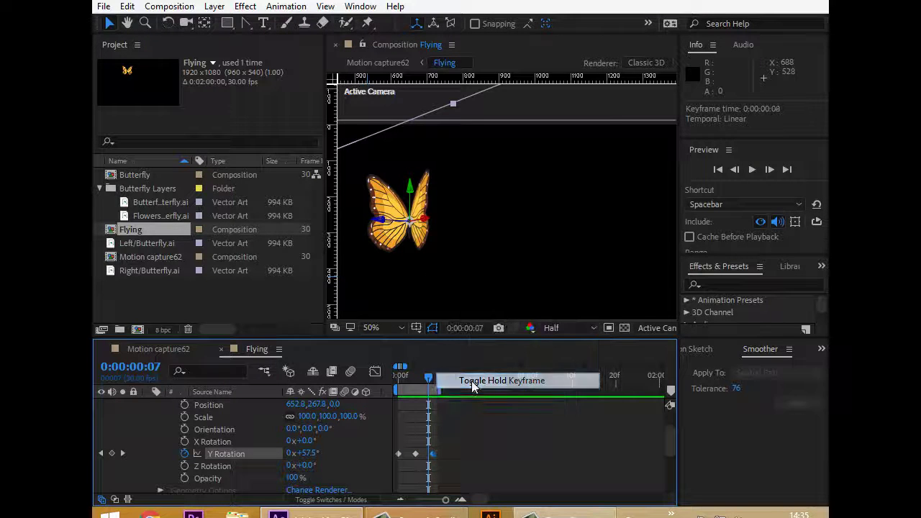
Preview the right wing's flap with linear keyframes from the first frame
drag(425, 378, 392, 380)
key(space)
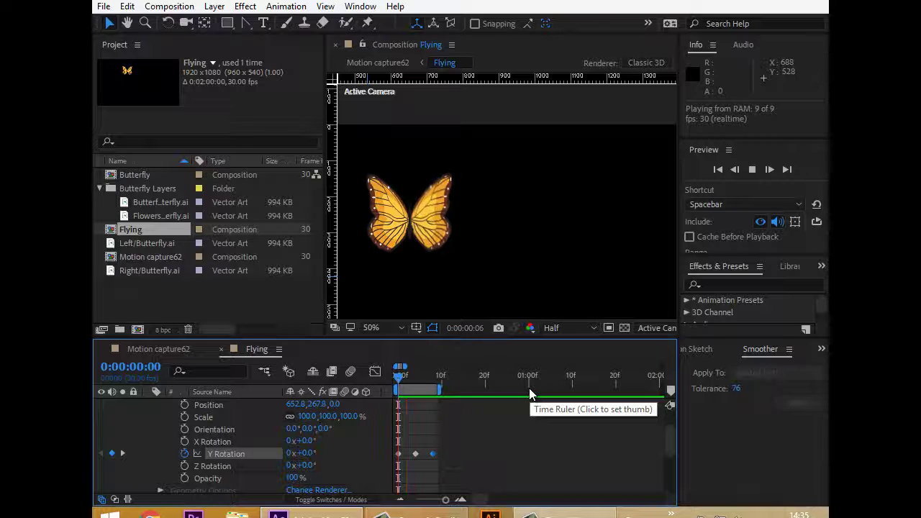
Remove the right wing's Y Rotation keyframe at 0:00:00:04 and move the 0:00:00:08 keyframe to 0:00:00:05
click(432, 454)
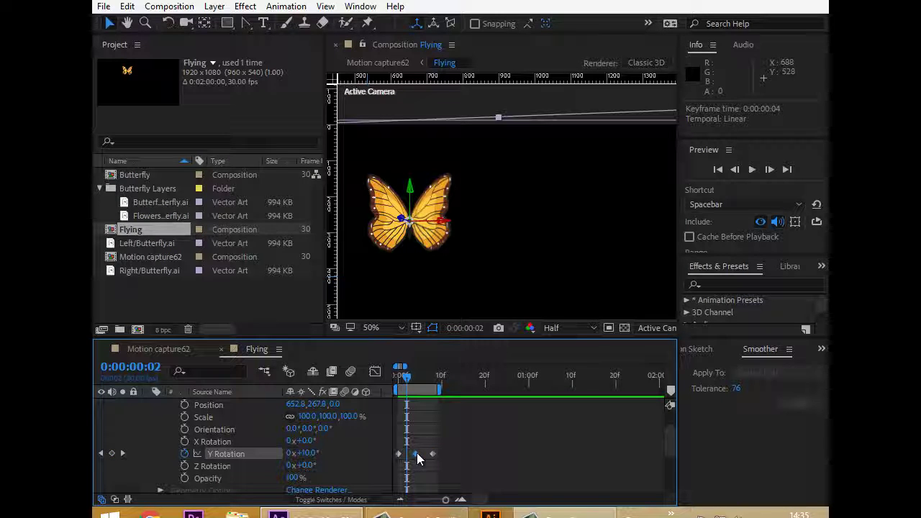
ctrl+click(433, 454)
drag(435, 455, 422, 456)
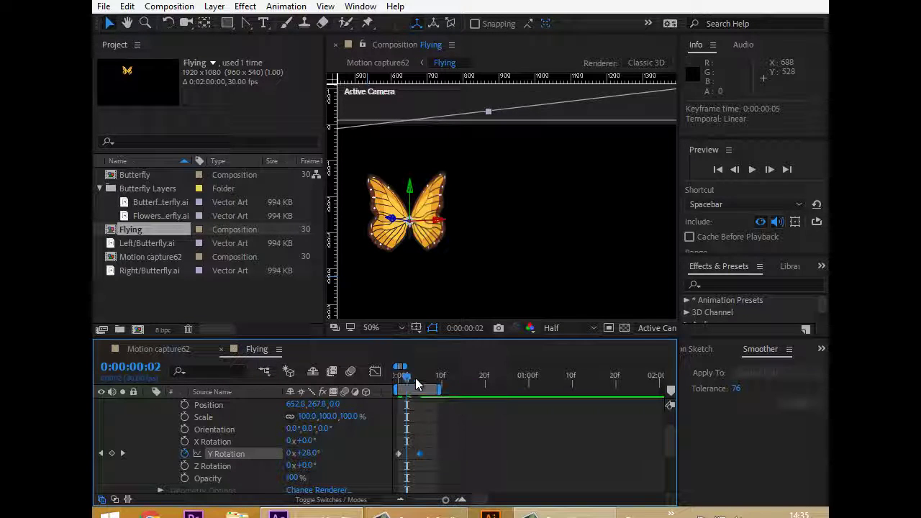
Shorten the work area to end at 0:00:00:04 and turn on hold interpolation for the Y Rotation keyframe at 0:00:00:05
drag(415, 378, 423, 385)
right_click(422, 454)
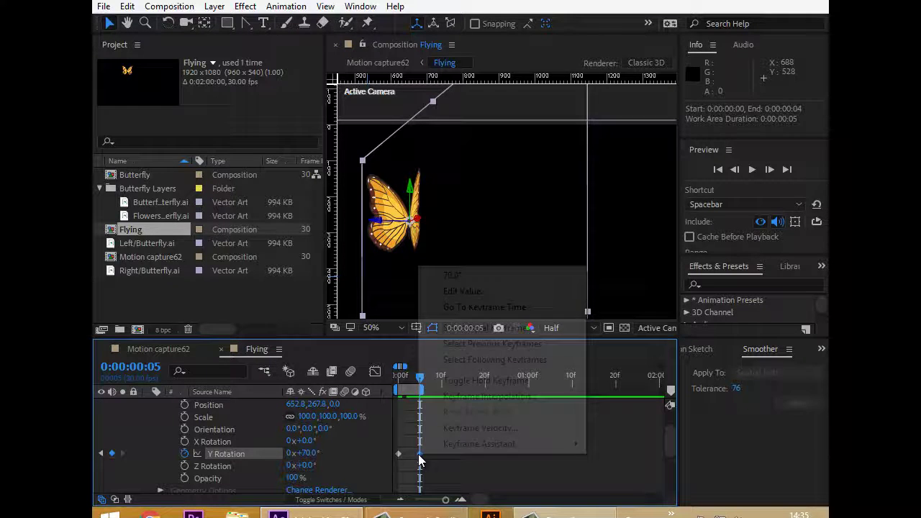
click(497, 376)
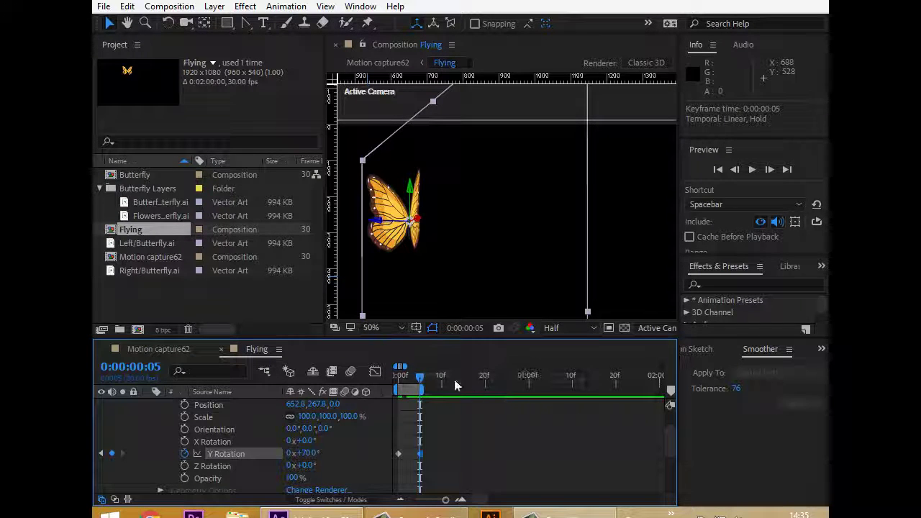
Preview the right wing's flap within the shortened work area
key(space)
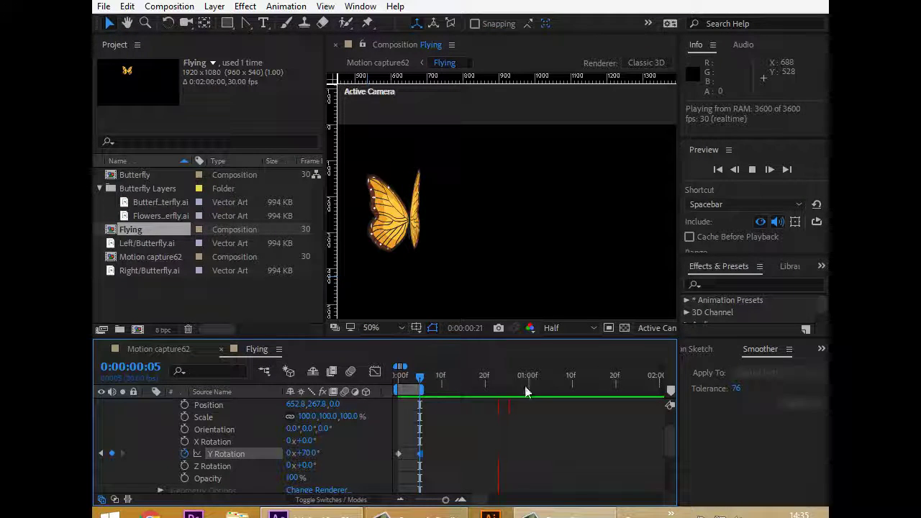
key(space)
key(space)
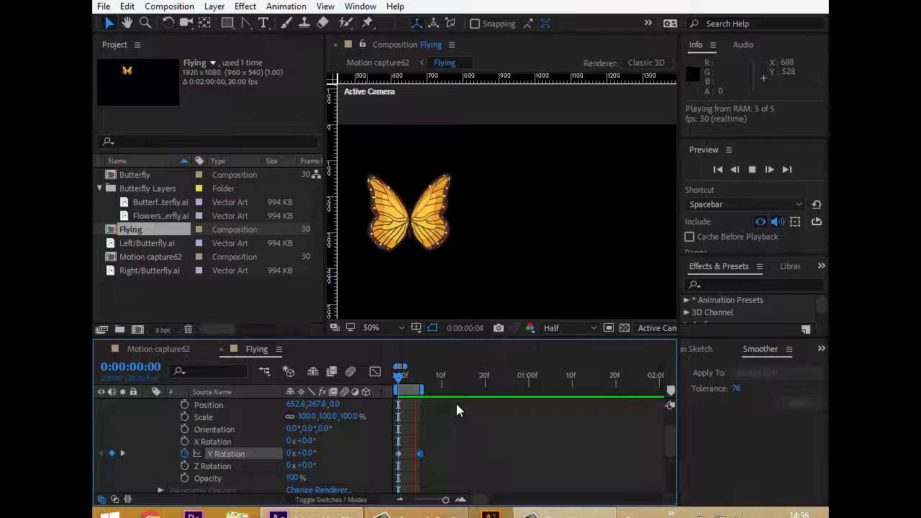
key(space)
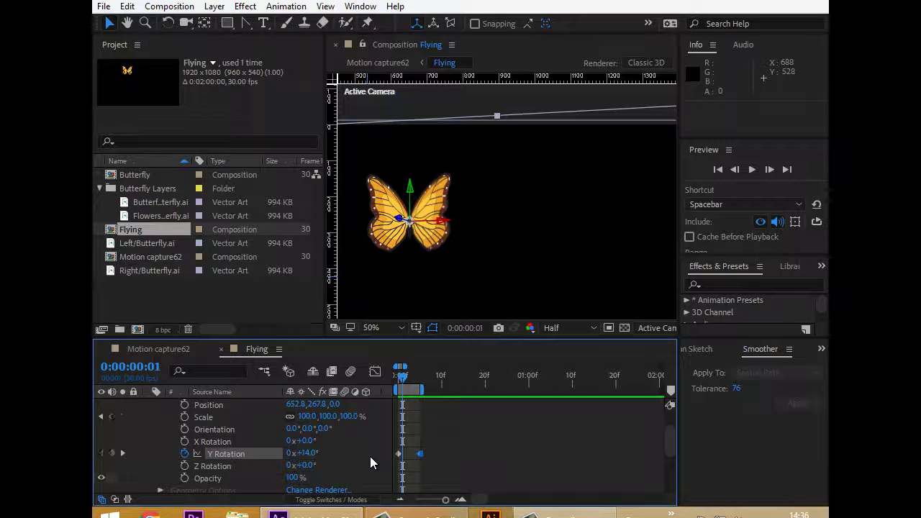
Keyframe the Left/Butterfly.ai layer's Y Rotation at 0° on 0:00:00:00 and -82° on 0:00:00:05
scroll(369, 457, down, 1)
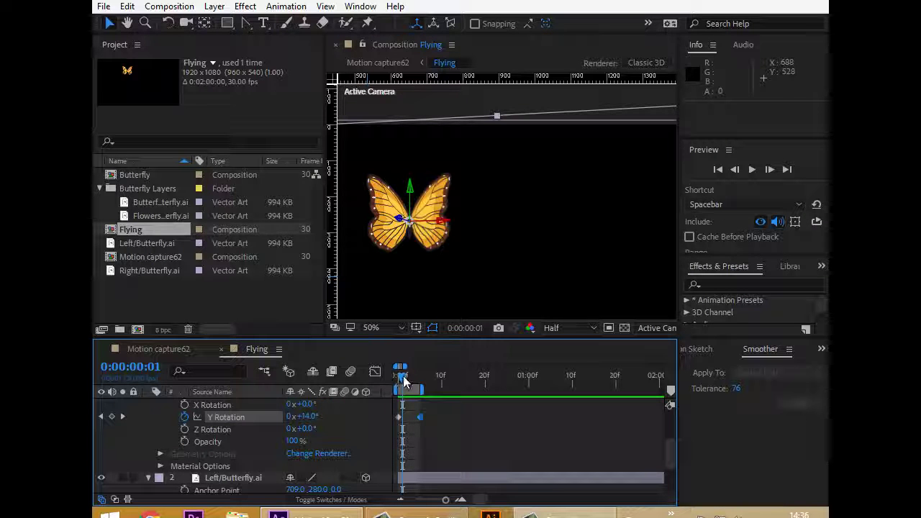
drag(403, 376, 395, 377)
scroll(432, 444, down, 1)
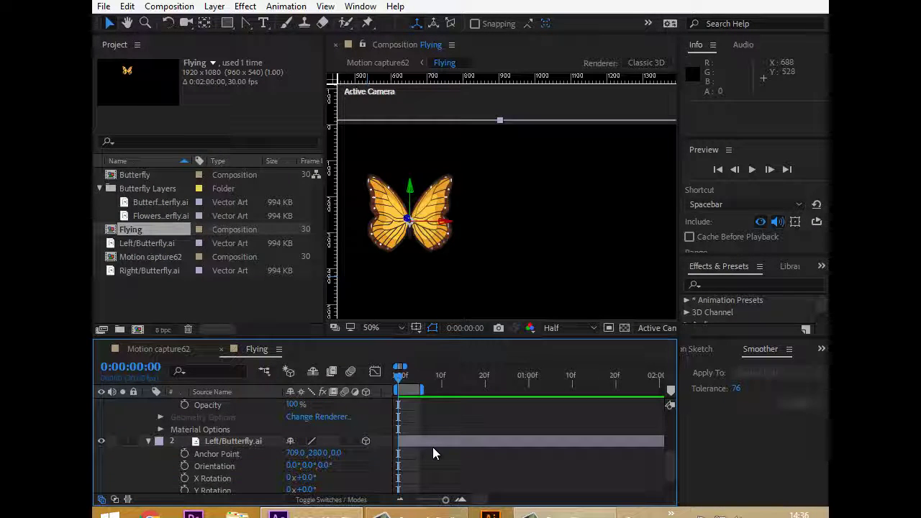
scroll(433, 449, down, 1)
click(185, 462)
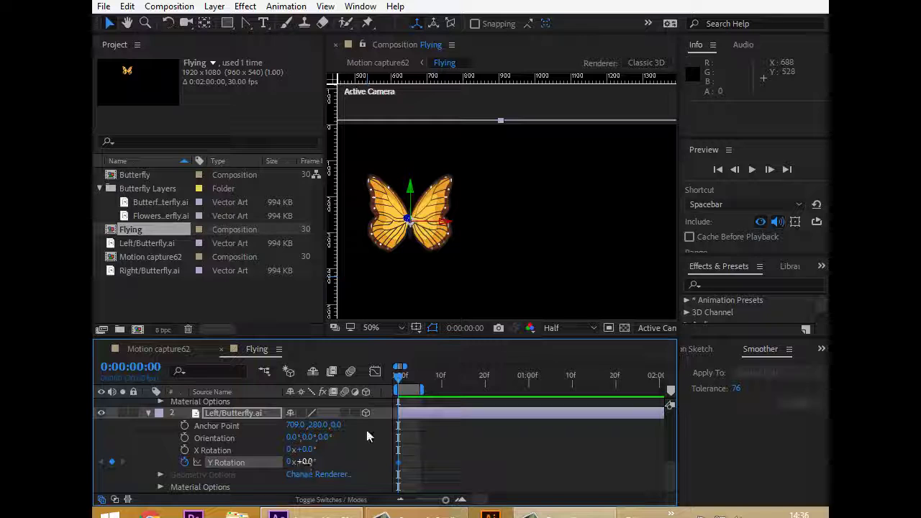
drag(399, 387, 421, 382)
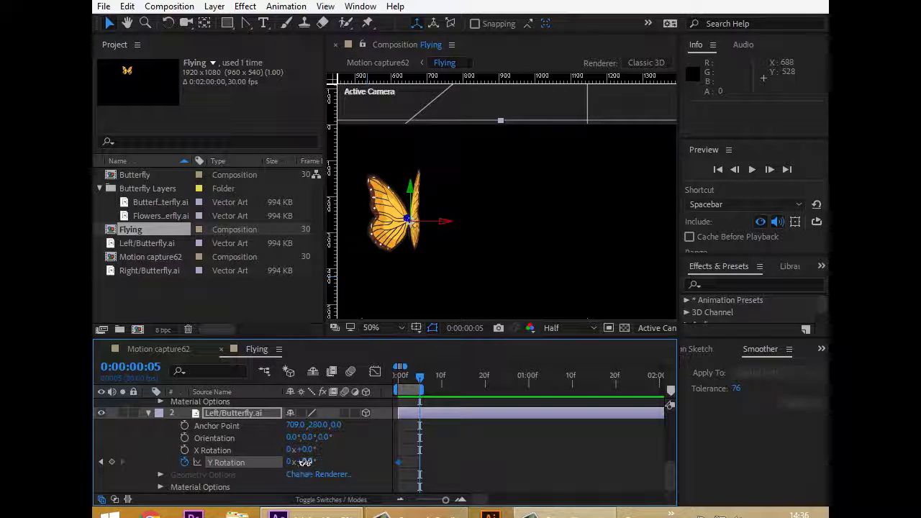
drag(303, 461, 253, 472)
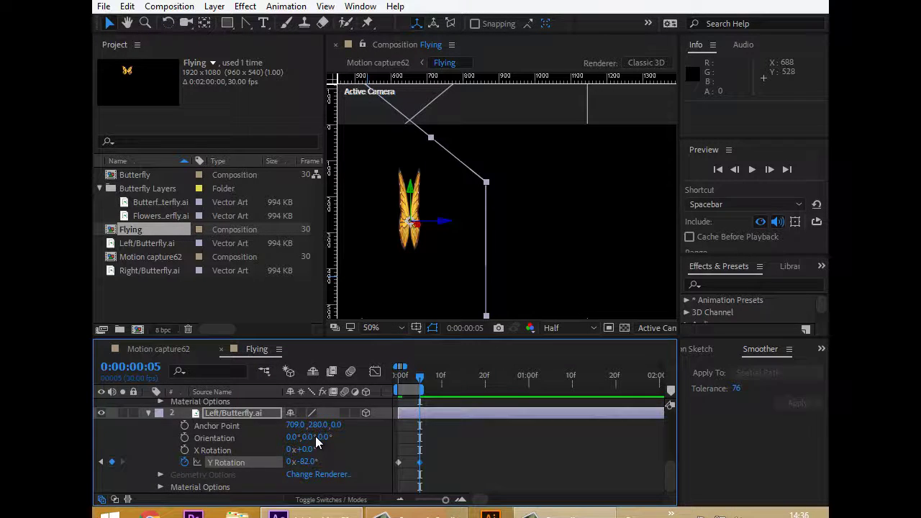
scroll(317, 442, down, 2)
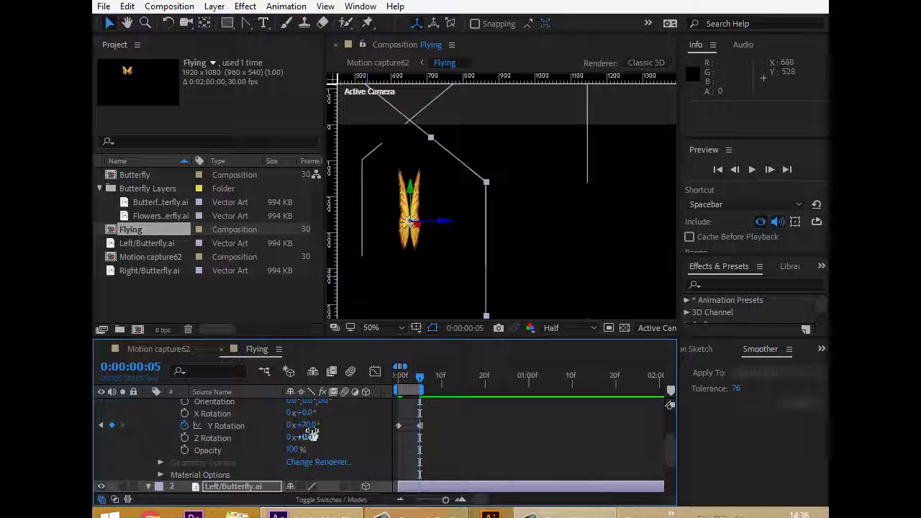
scroll(314, 434, down, 3)
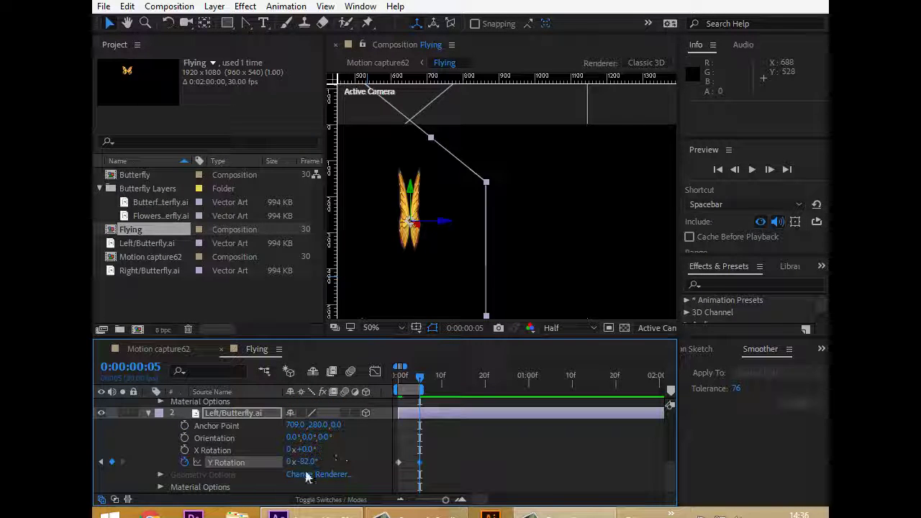
drag(302, 461, 309, 464)
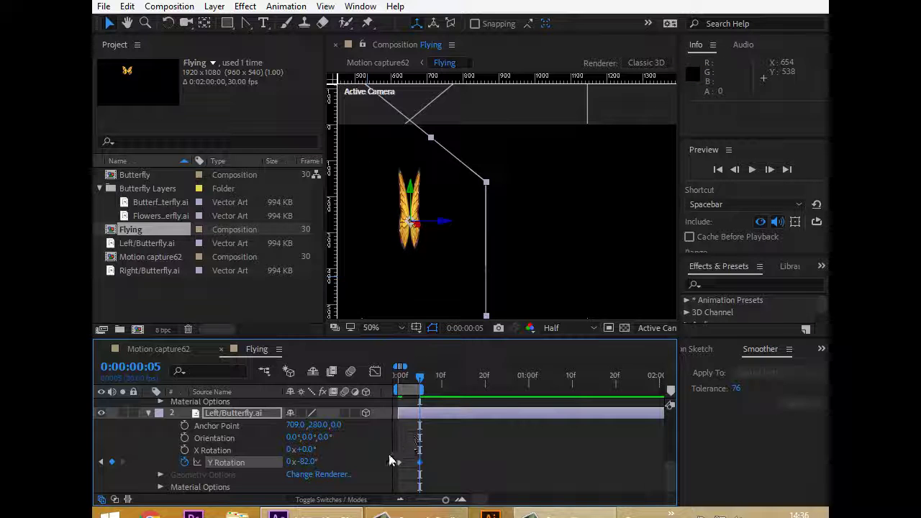
Turn on hold interpolation for the left wing's Y Rotation keyframe at 0:00:00:05 and preview both wings flapping
right_click(421, 465)
click(478, 388)
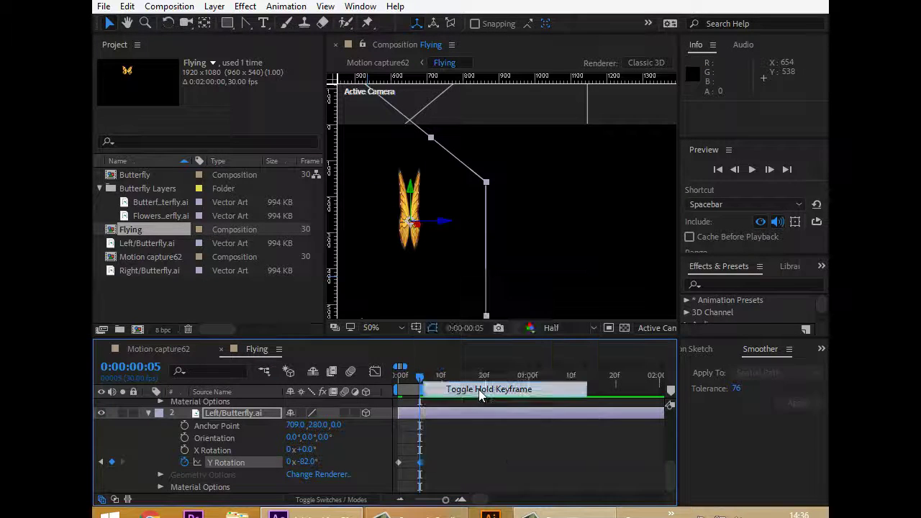
key(space)
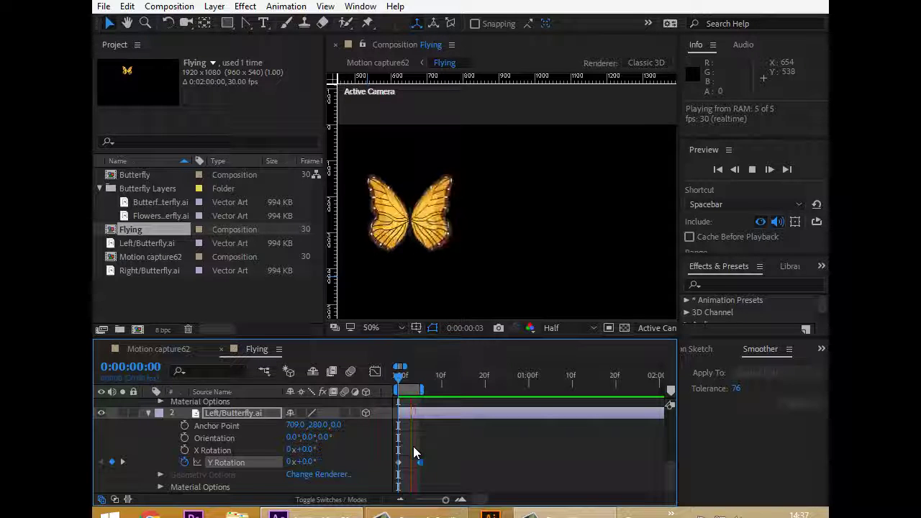
key(space)
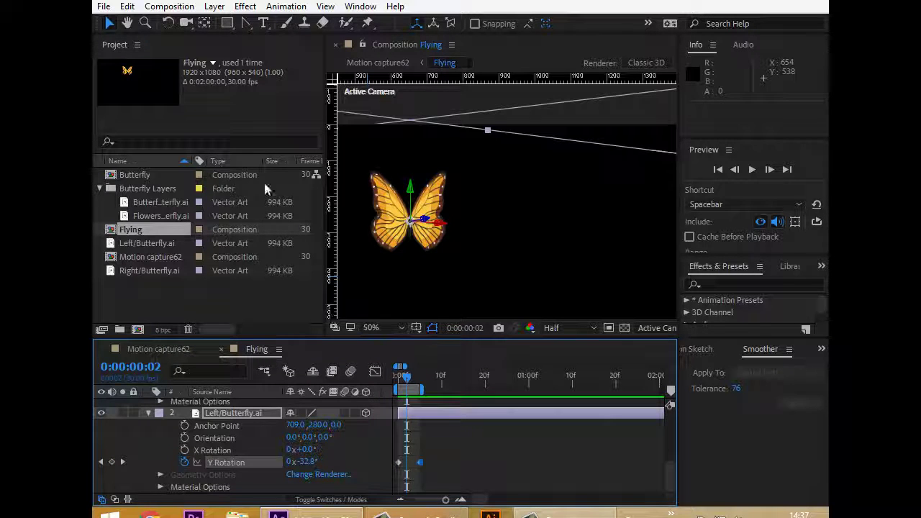
Save the project
click(104, 6)
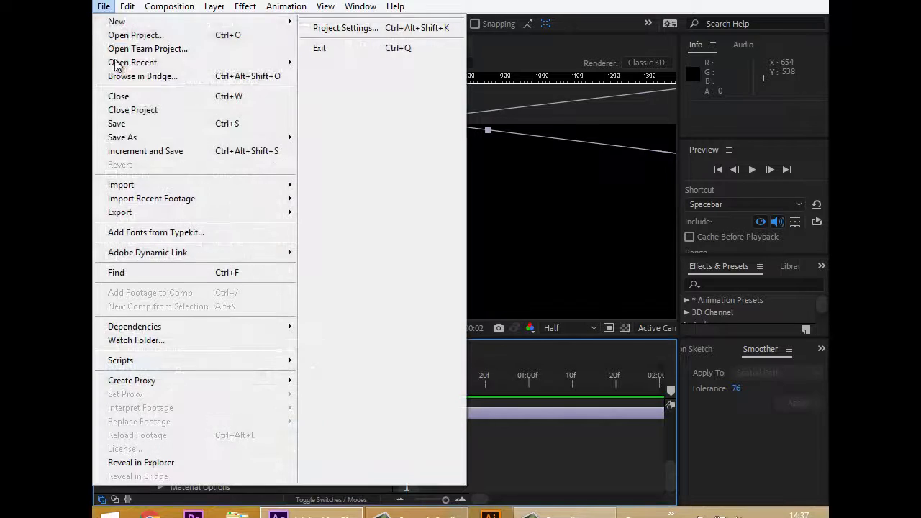
click(146, 124)
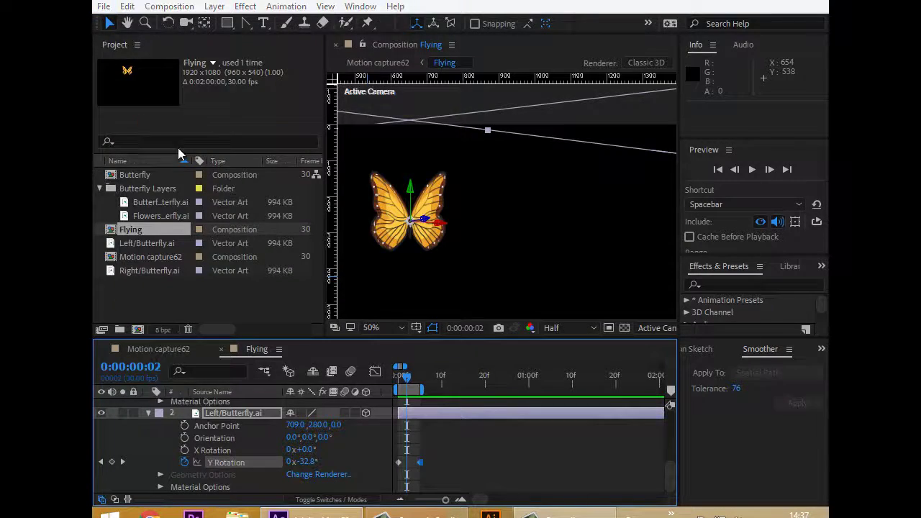
Preview the flapping loop and collapse the properties of both wing layers
key(space)
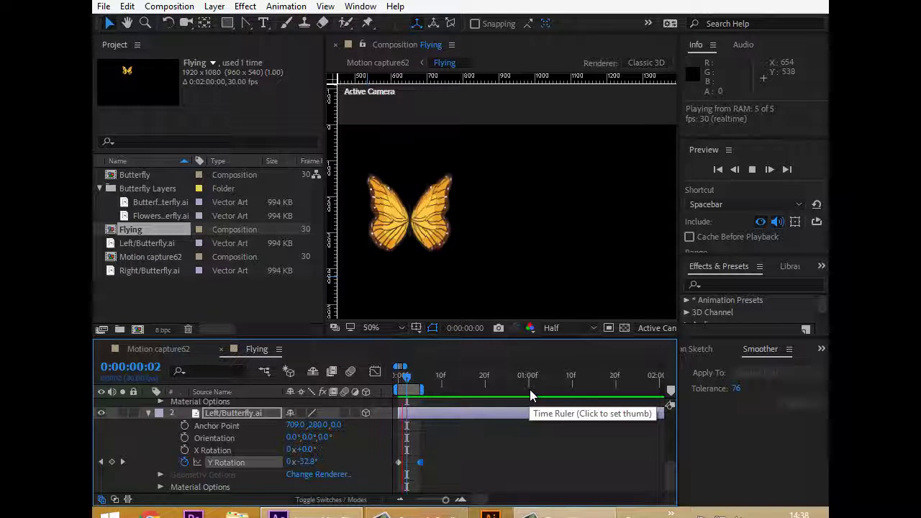
click(145, 411)
scroll(167, 427, up, 2)
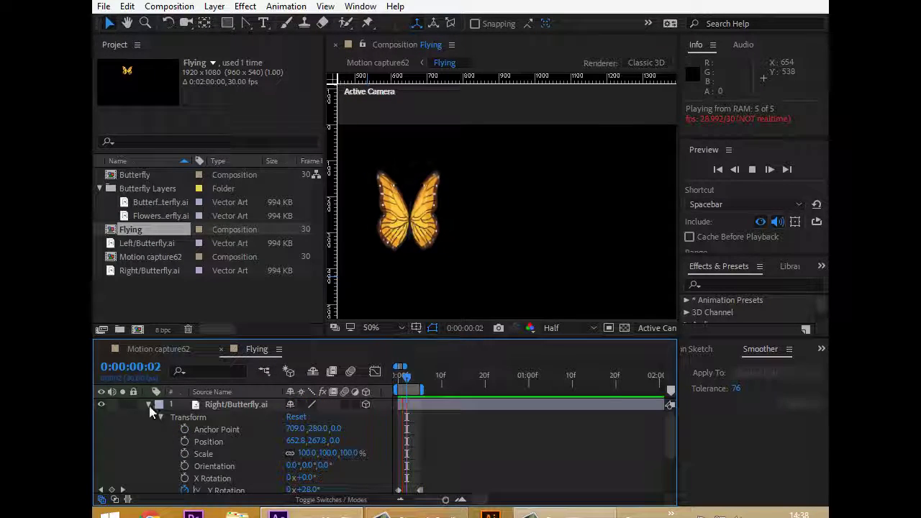
click(149, 404)
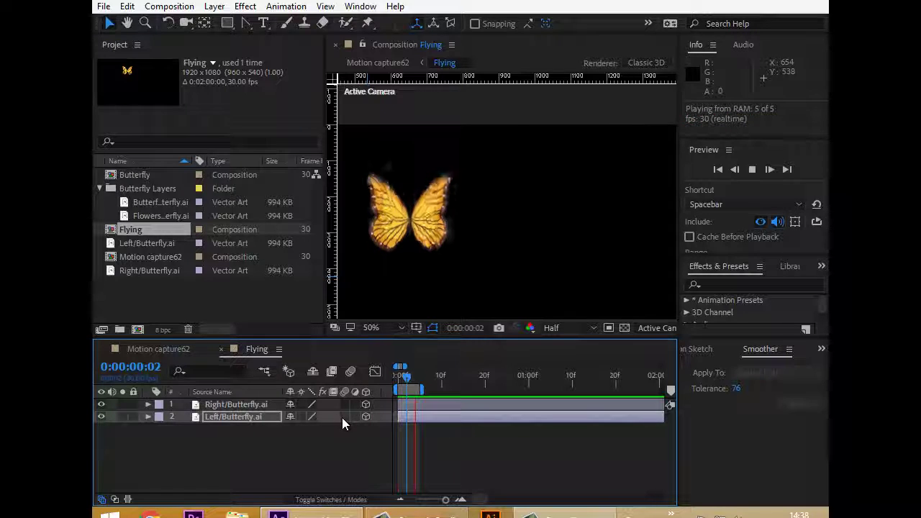
key(space)
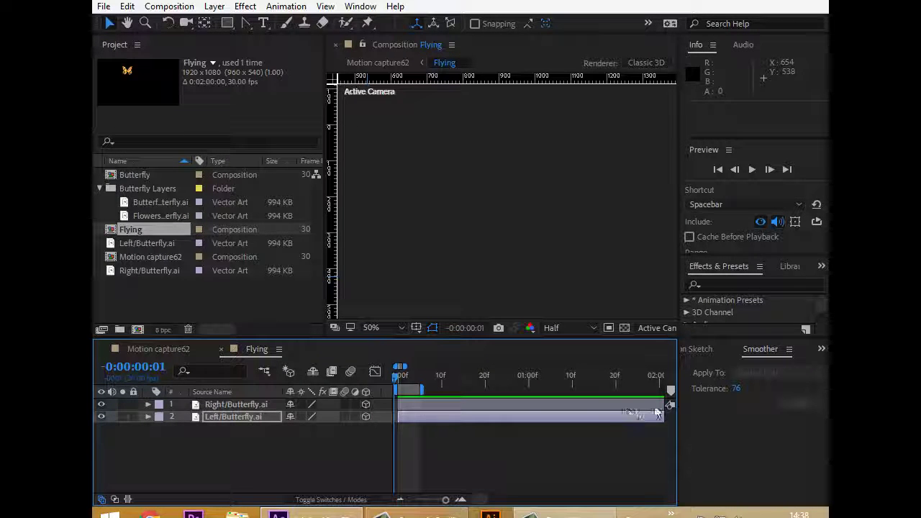
Shorten the work area to end at 0:00:00:02 and preview the faster flap with the whole composition in view
mouse_move(422, 389)
mouse_down()
mouse_move(648, 378)
mouse_move(420, 389)
mouse_up()
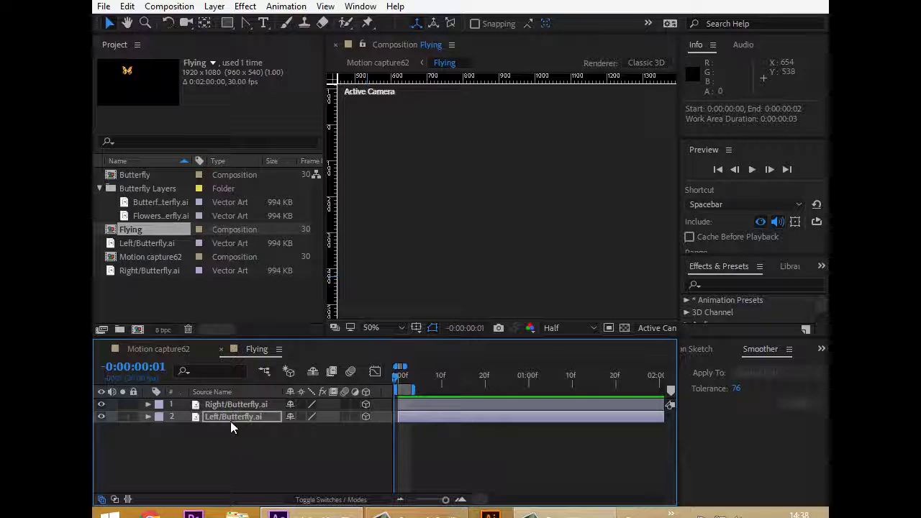
click(245, 404)
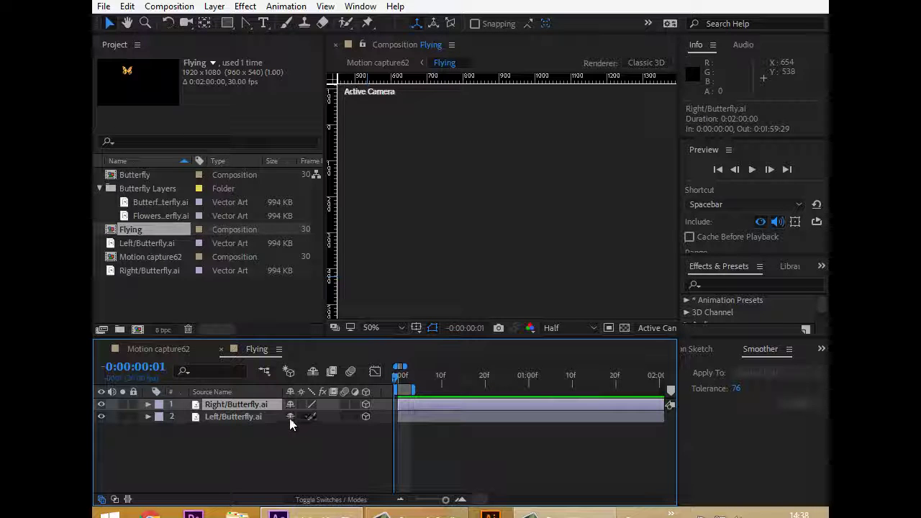
click(403, 380)
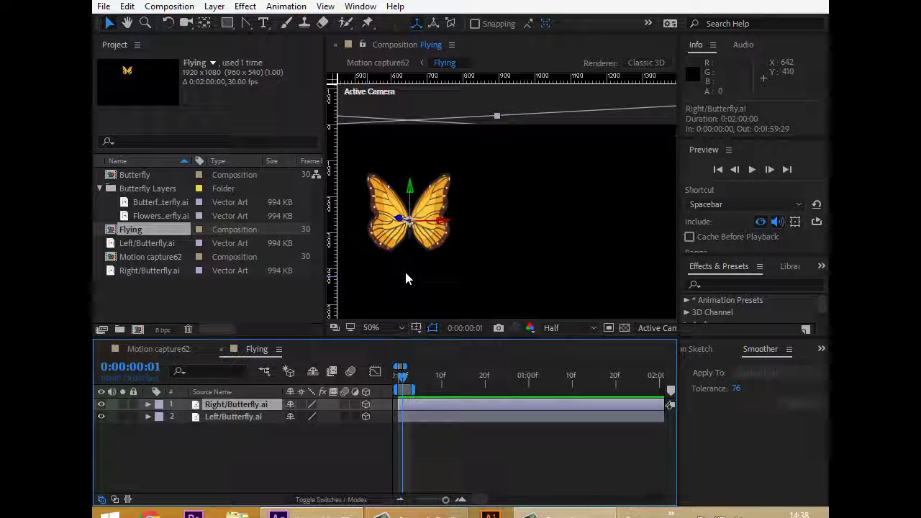
scroll(403, 269, down, 4)
scroll(404, 269, down, 1)
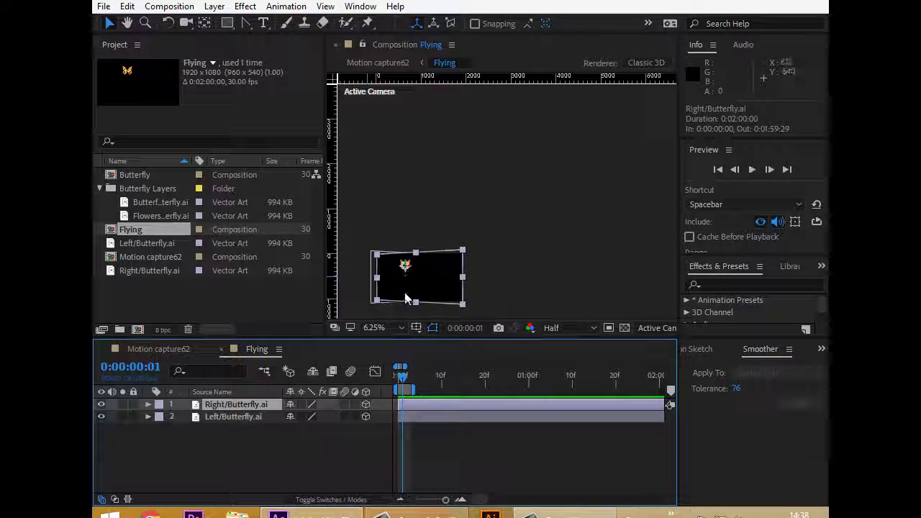
key(space)
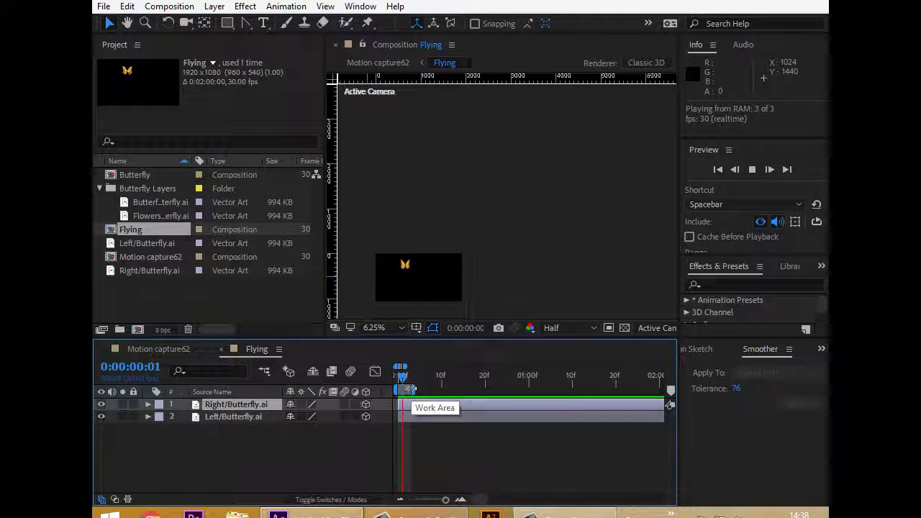
Stop the preview, extend the work area to about 0:00:00:20 and return to the first frame
key(space)
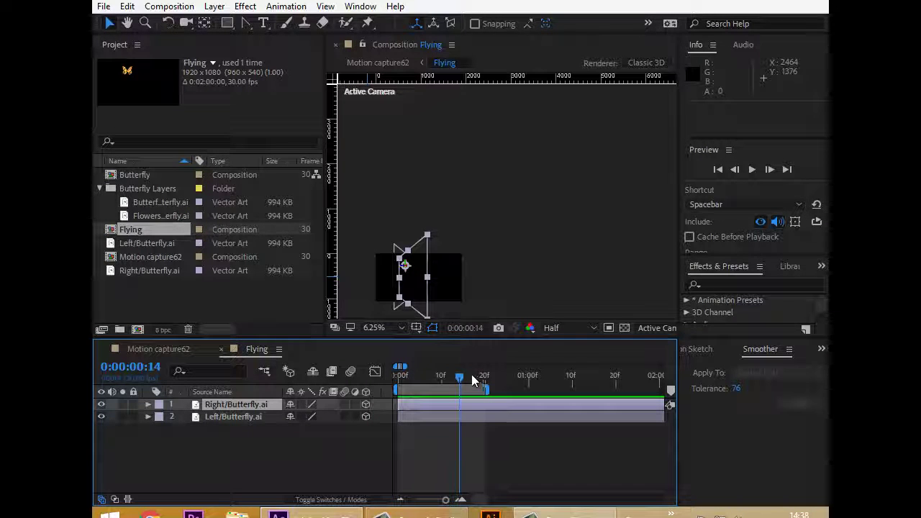
drag(457, 376, 354, 384)
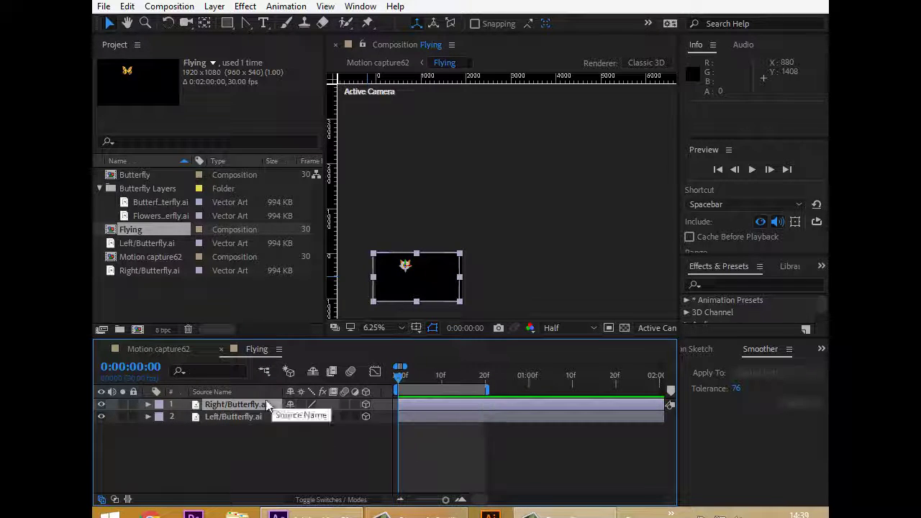
click(251, 435)
drag(250, 434, 237, 405)
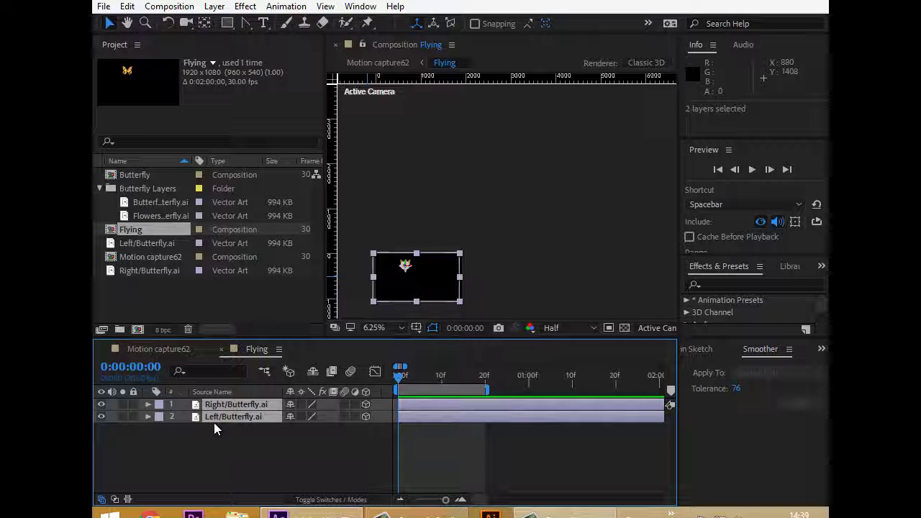
click(257, 453)
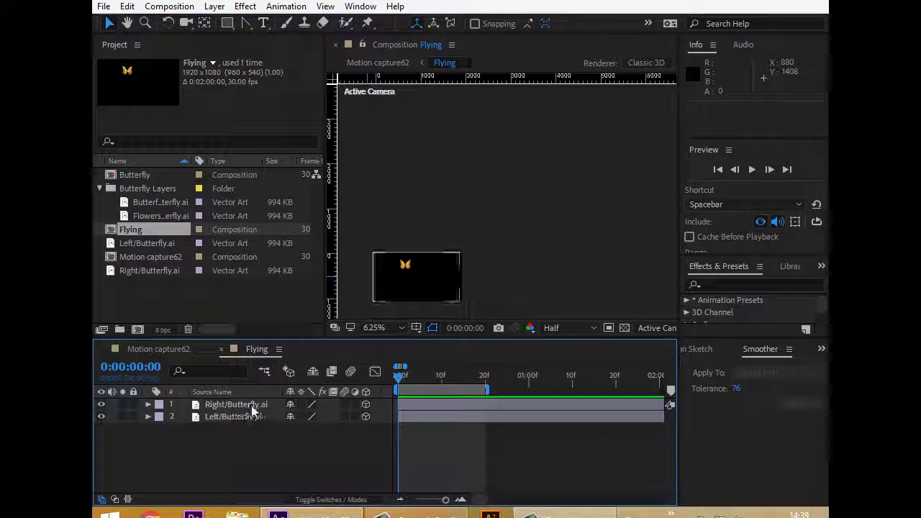
Open the Right/Butterfly.ai layer's name for editing
click(248, 405)
key(Return)
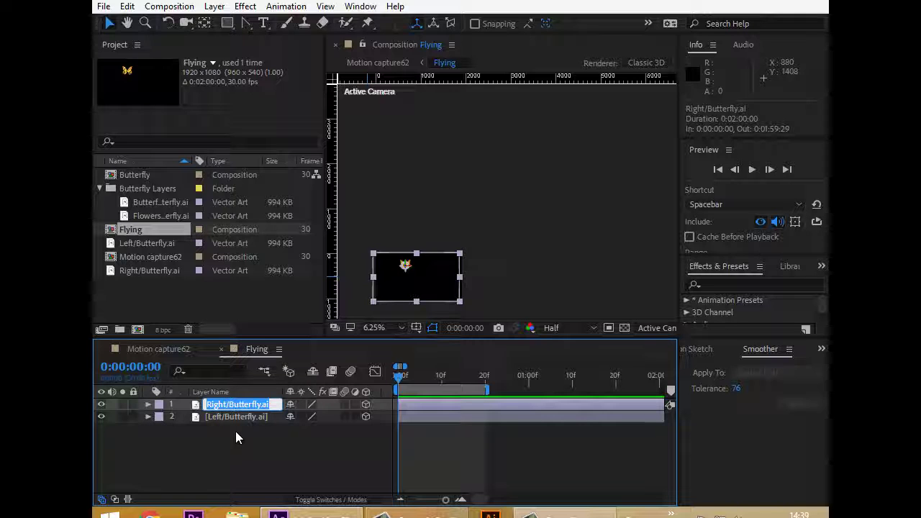
key(Right)
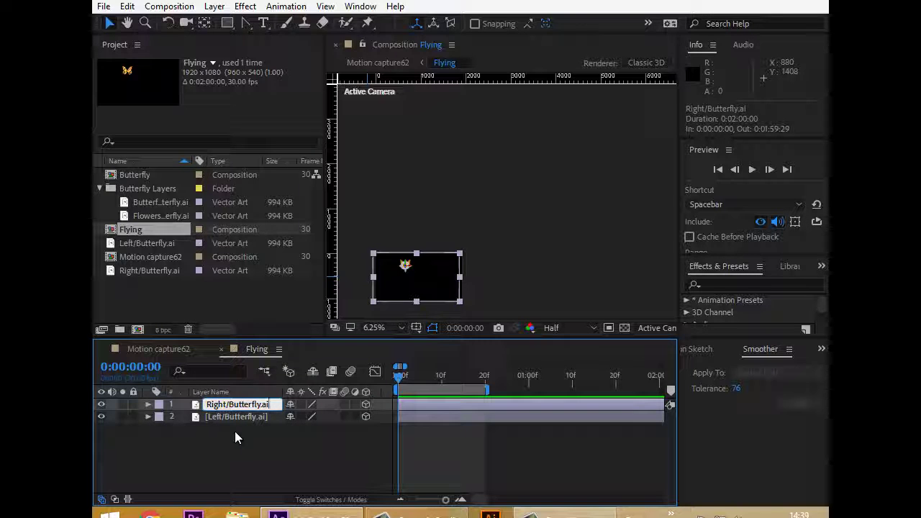
Rename the first layer in the Flying composition as Right/Butterfly.a
key(BackSpace)
click(255, 453)
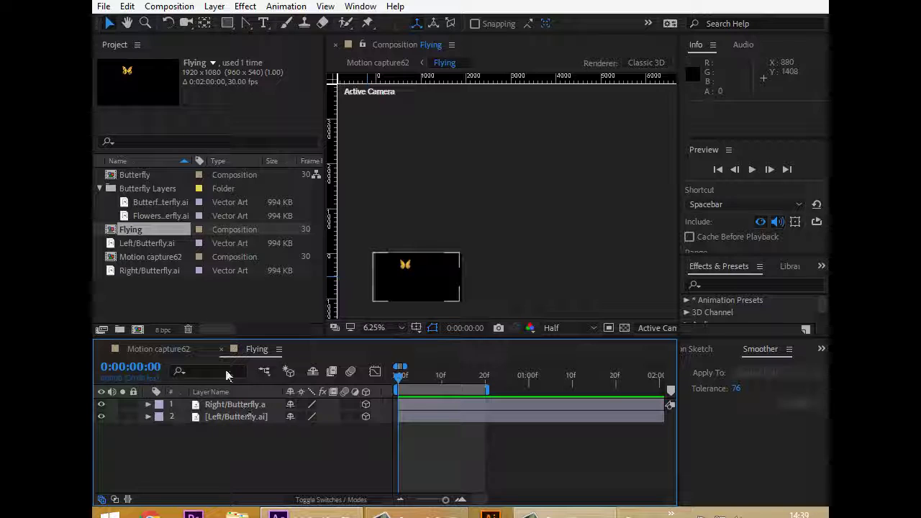
Duplicate the Flying composition in the project and rename the copy Flying Slow
click(141, 228)
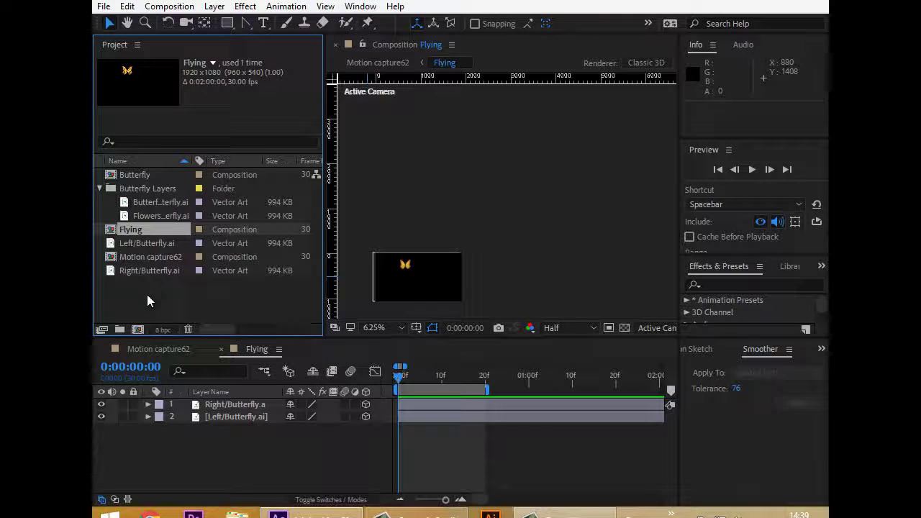
click(147, 294)
click(125, 230)
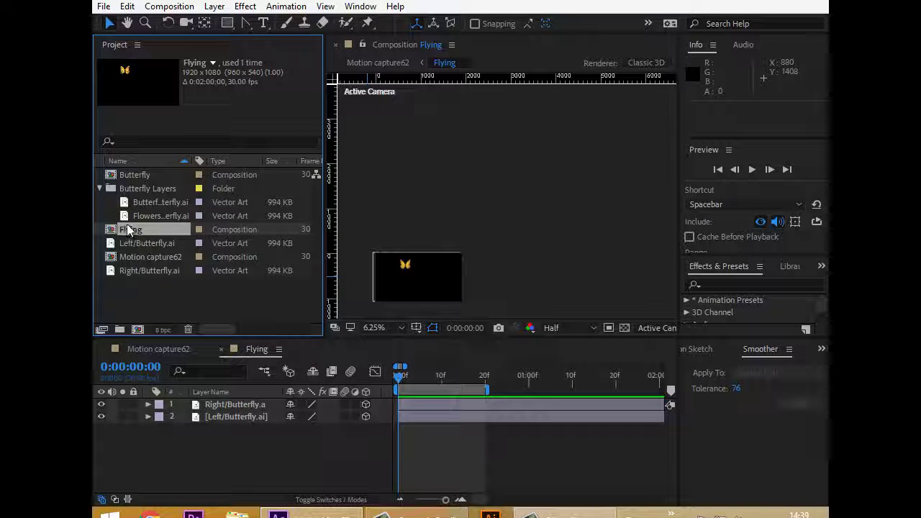
click(203, 457)
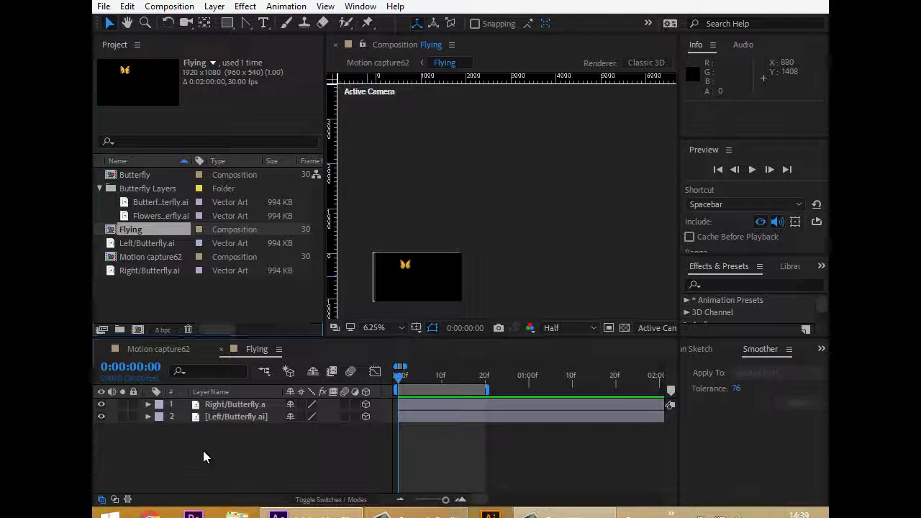
click(153, 227)
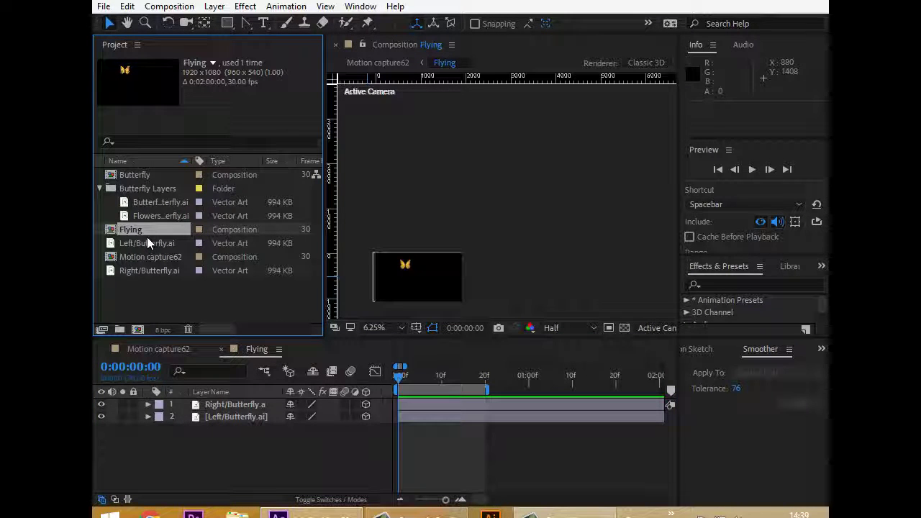
key(ctrl+d)
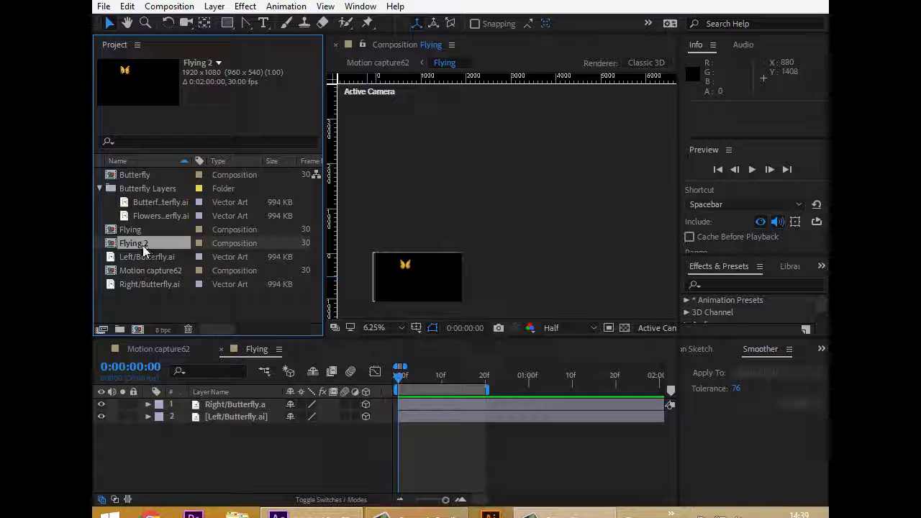
key(Return)
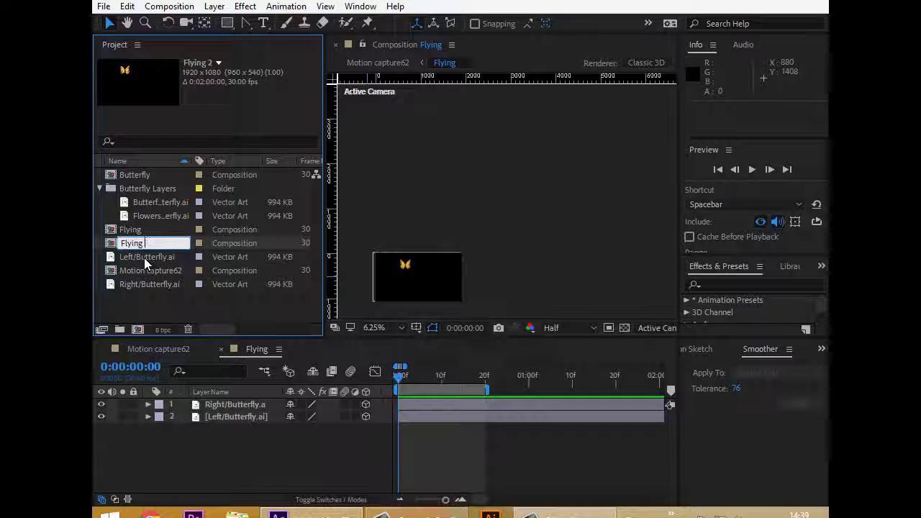
text(Flying Slow)
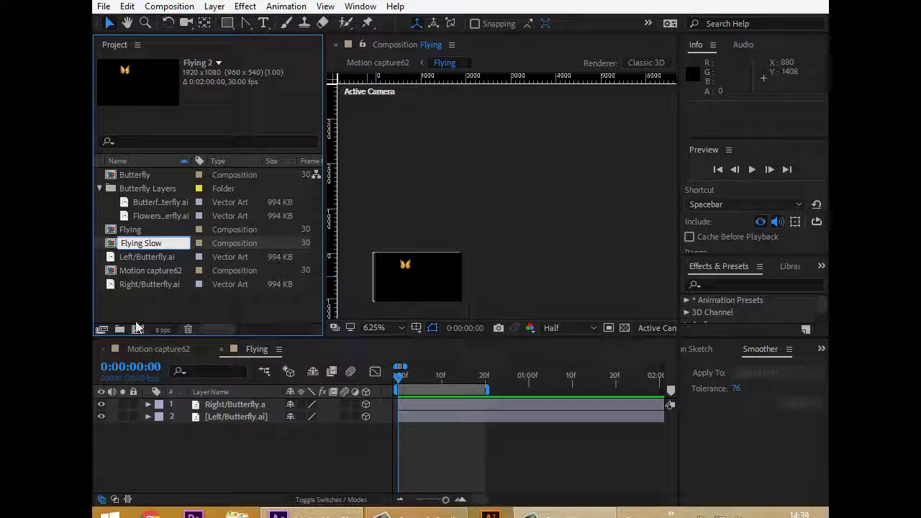
Open the Flying Slow composition and reveal the transform properties of the Right/Butterfly.a layer
drag(130, 229, 129, 241)
double_click(132, 246)
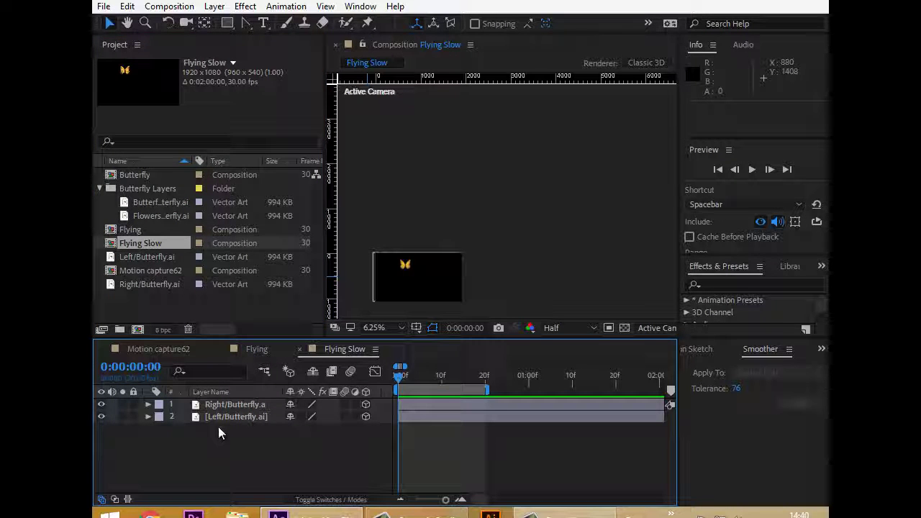
double_click(235, 405)
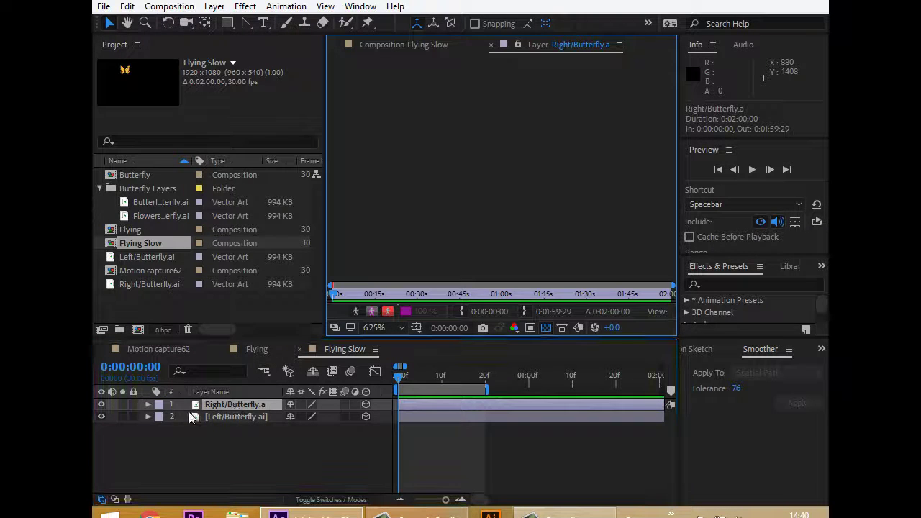
click(148, 404)
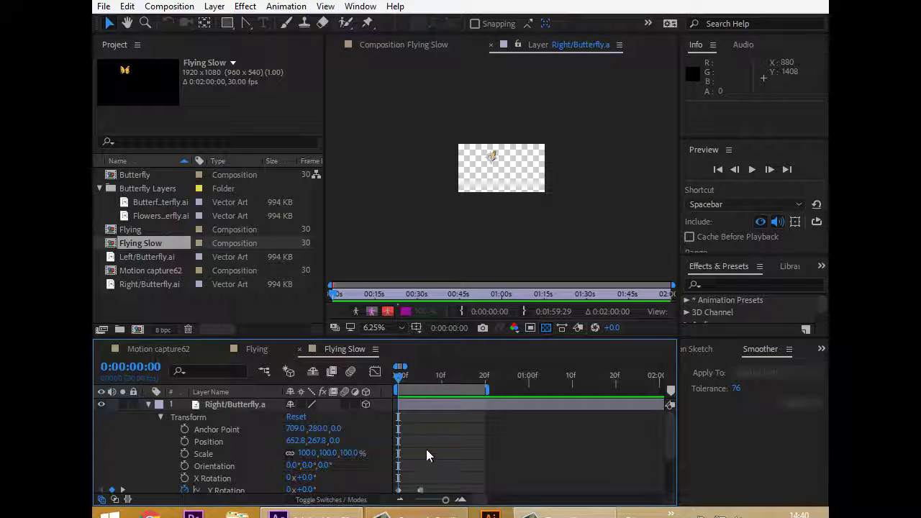
scroll(423, 451, down, 3)
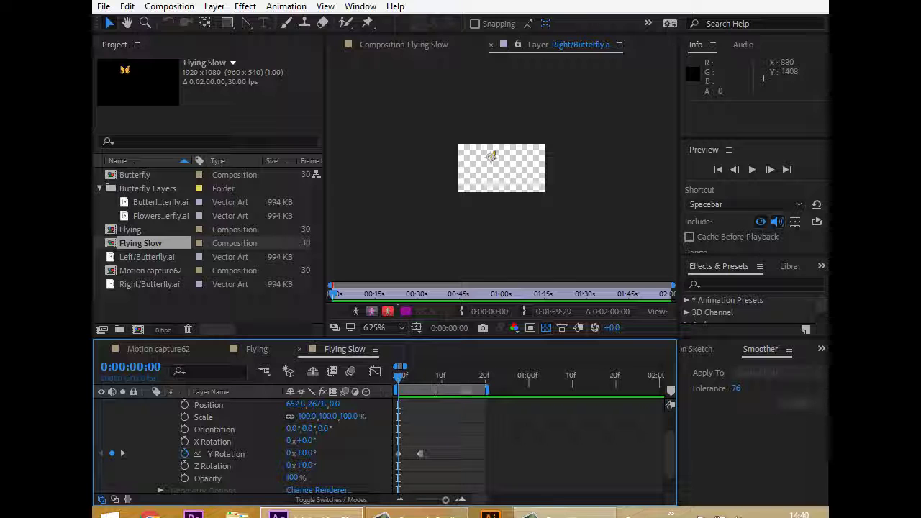
Move the second Y Rotation keyframe of the Right/Butterfly.a layer to 0:00:00:12
drag(410, 370, 400, 366)
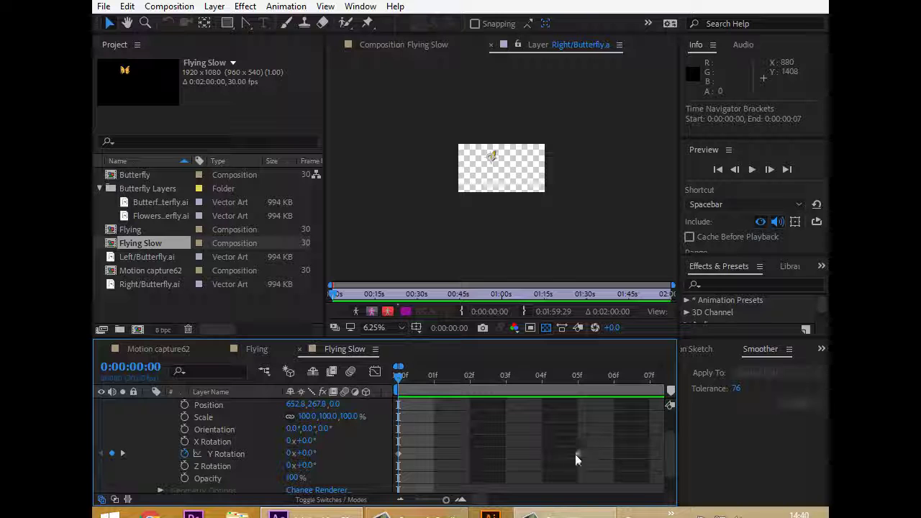
drag(578, 453, 644, 450)
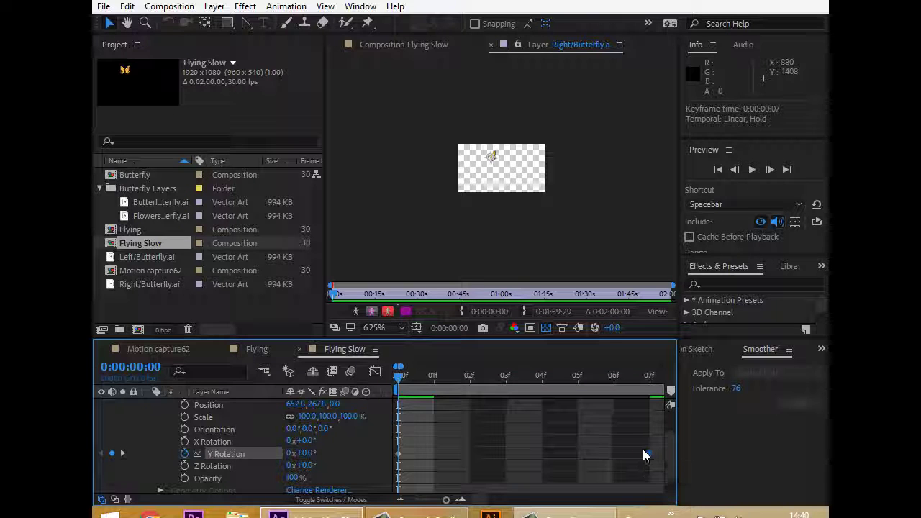
scroll(569, 442, down, 1)
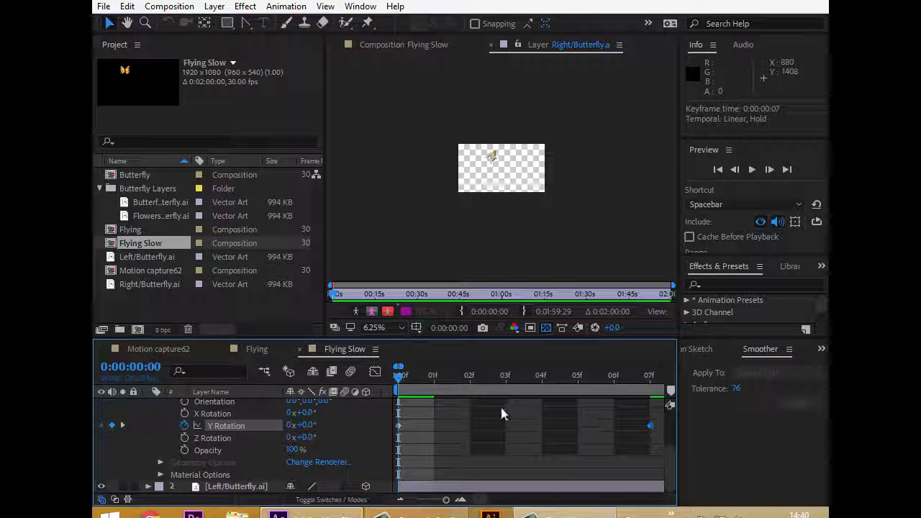
drag(399, 367, 403, 366)
drag(430, 425, 450, 426)
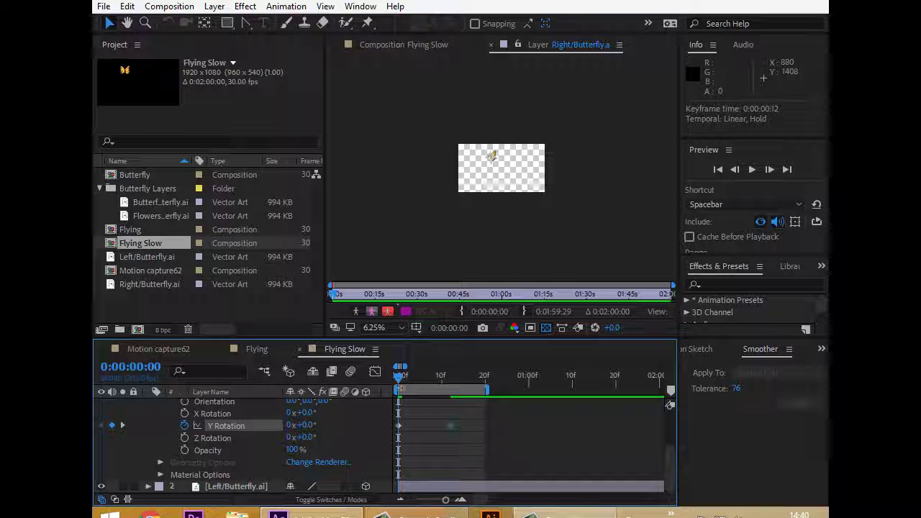
Set the current time to 0:00:00:12 and move the Left/Butterfly.ai layer's second Y Rotation keyframe there
drag(399, 378, 452, 377)
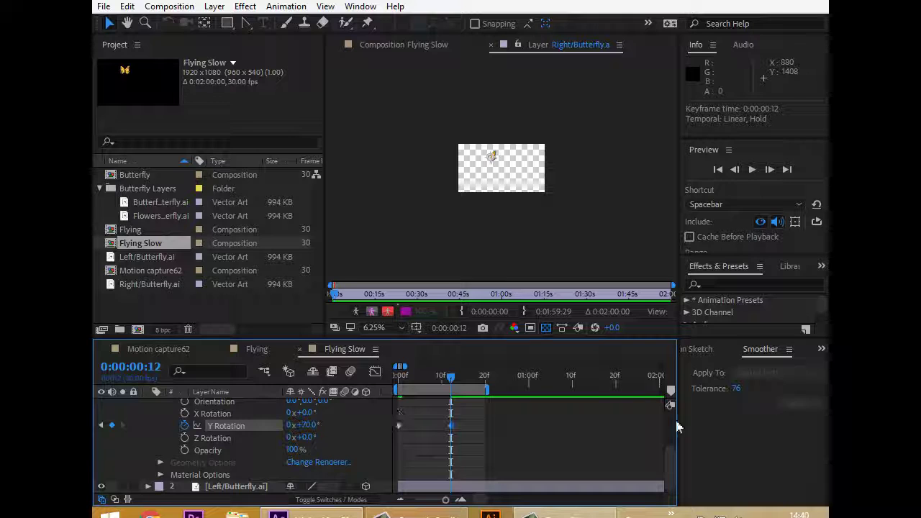
drag(670, 451, 672, 441)
scroll(672, 441, down, 1)
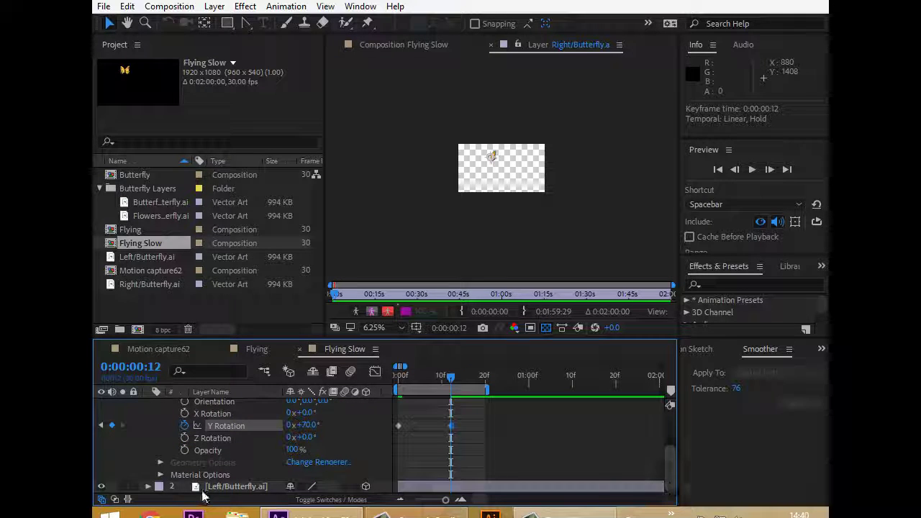
click(229, 488)
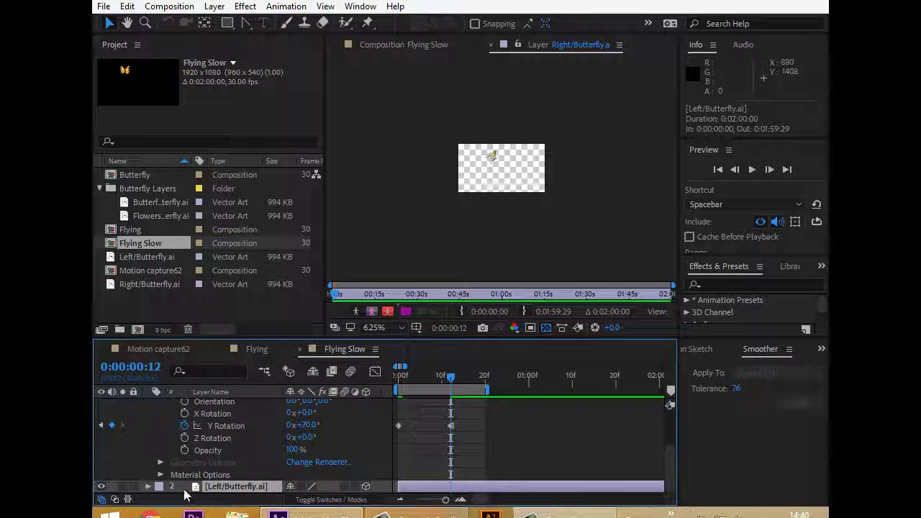
click(148, 487)
scroll(344, 440, down, 2)
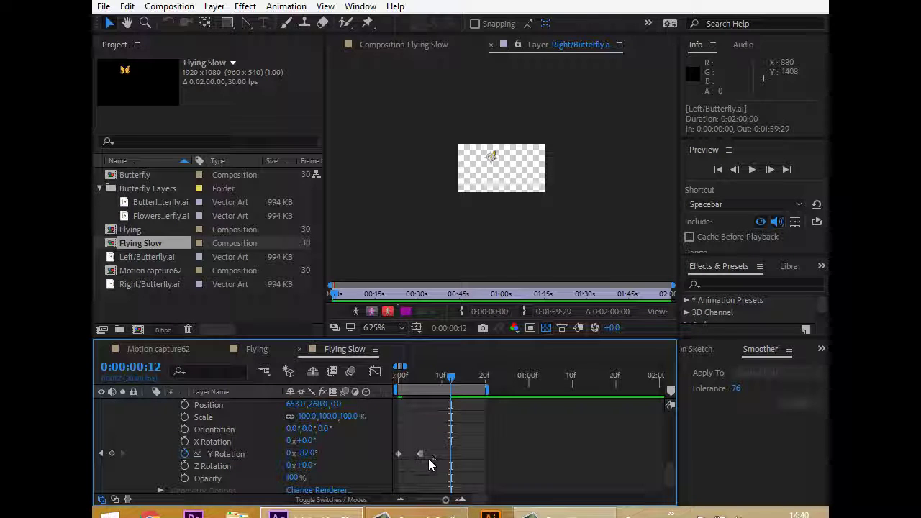
drag(419, 457, 449, 461)
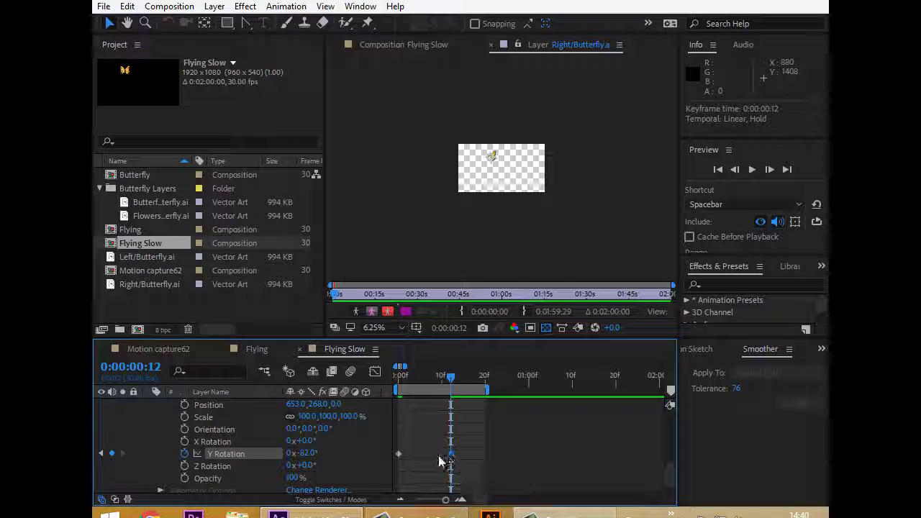
Shorten the Flying Slow work area to 14 frames, ending just past the last keyframes, and preview the slower flapping
drag(472, 388, 460, 391)
click(752, 170)
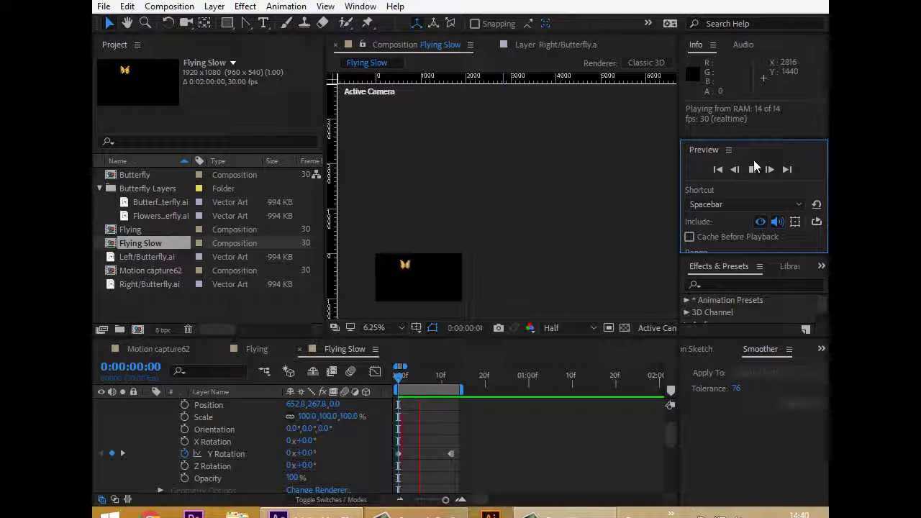
Open the Flying composition, end its work area at frame 6, and preview the flapping
double_click(130, 228)
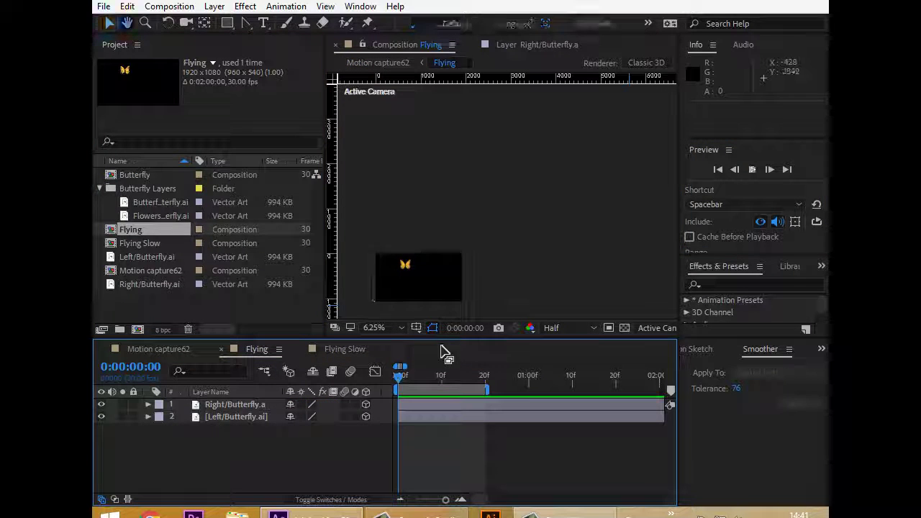
key(space)
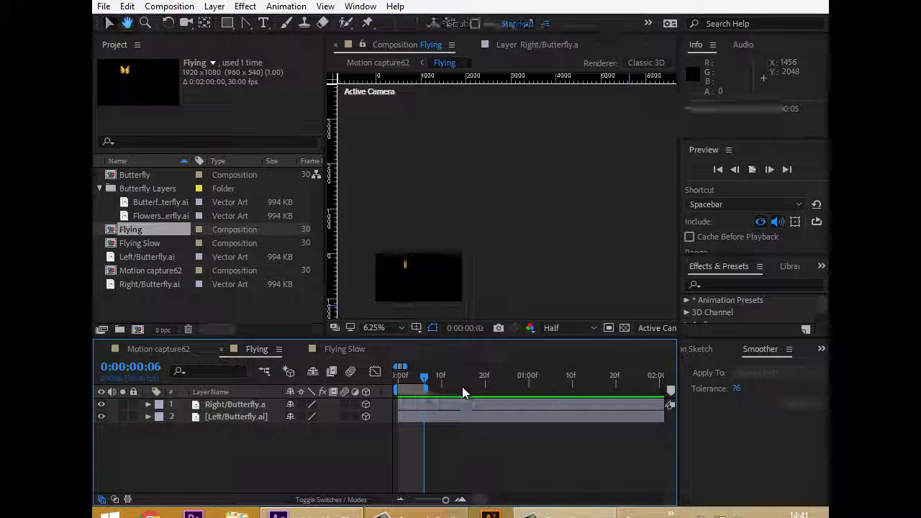
click(424, 380)
key(n)
click(396, 382)
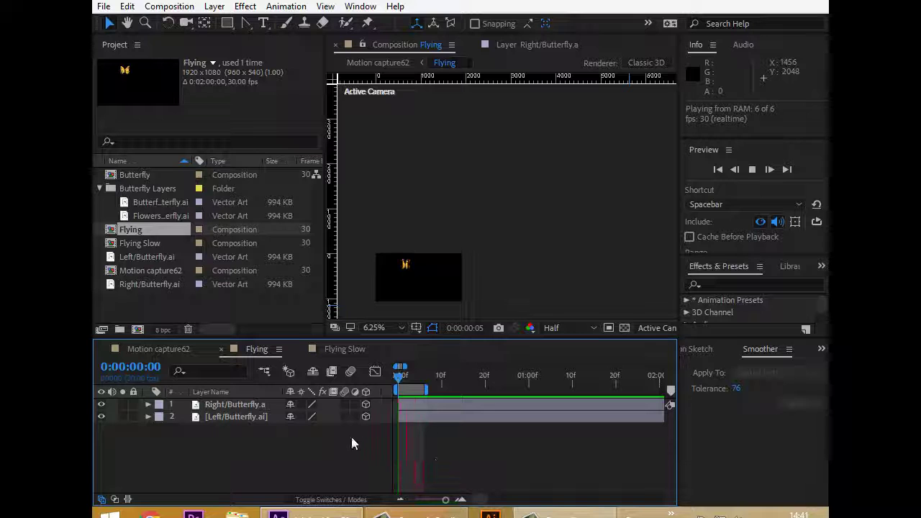
key(space)
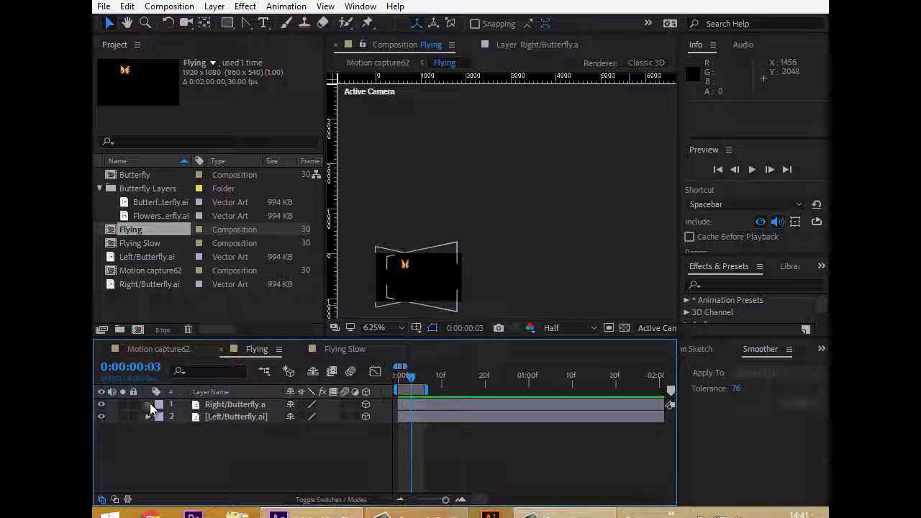
Extend the Flying work area to end at 0:00:00:08, a duration of 9 frames, and preview the loop
click(148, 404)
mouse_move(427, 390)
mouse_down()
mouse_move(439, 389)
mouse_move(411, 393)
mouse_move(439, 389)
mouse_up()
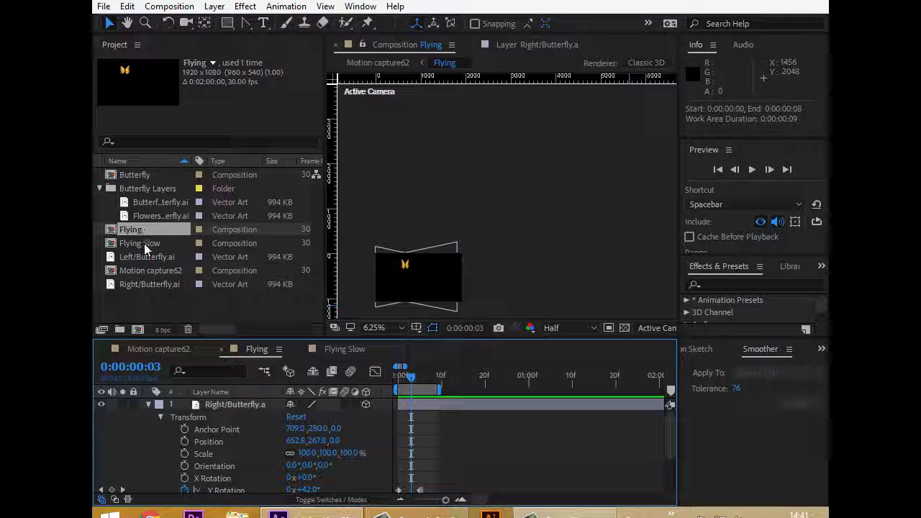
key(u)
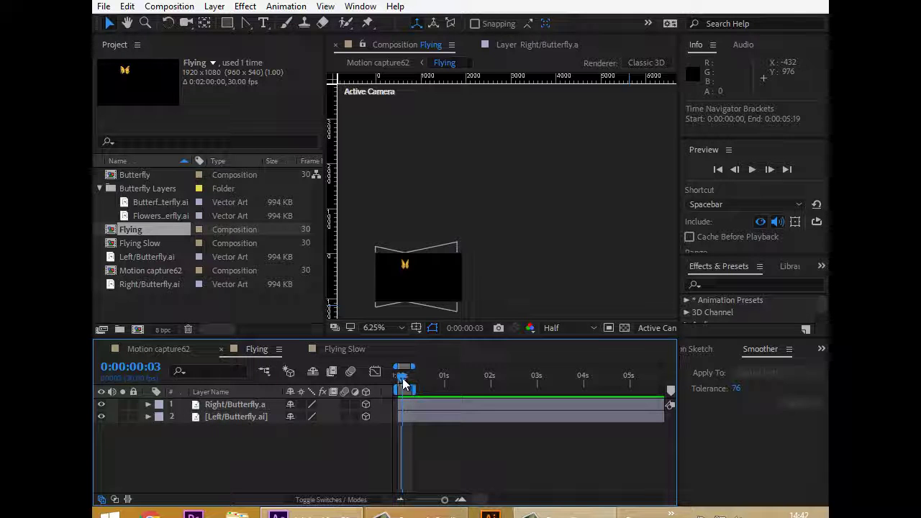
key(space)
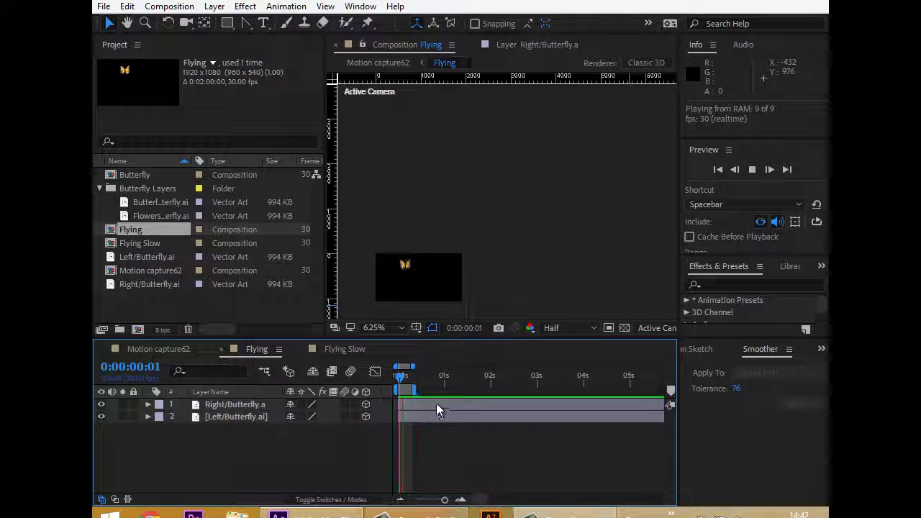
key(space)
Switch to the Motion capture62 composition and play it from the start to examine the butterfly's wing movement
click(166, 348)
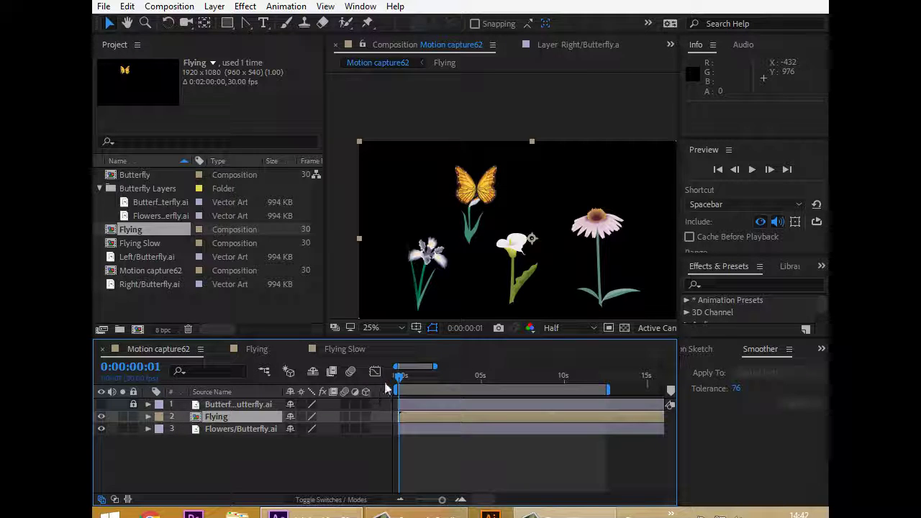
key(space)
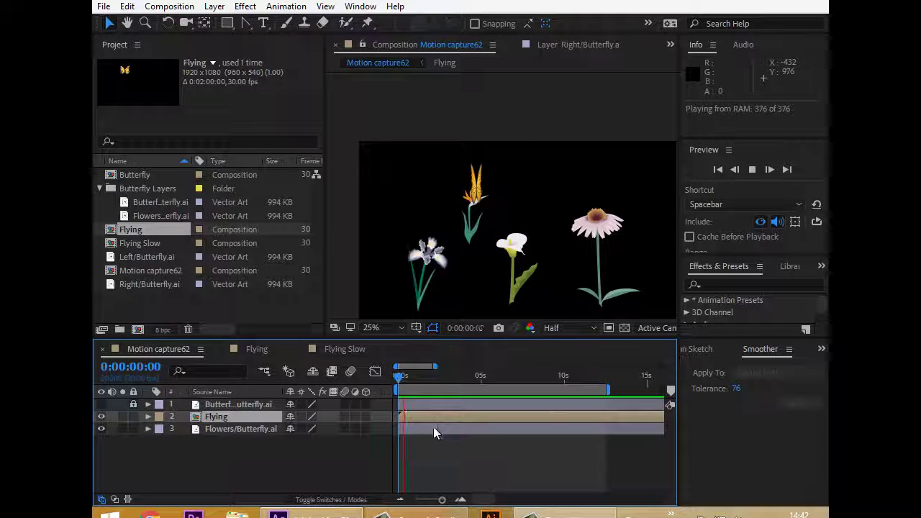
key(space)
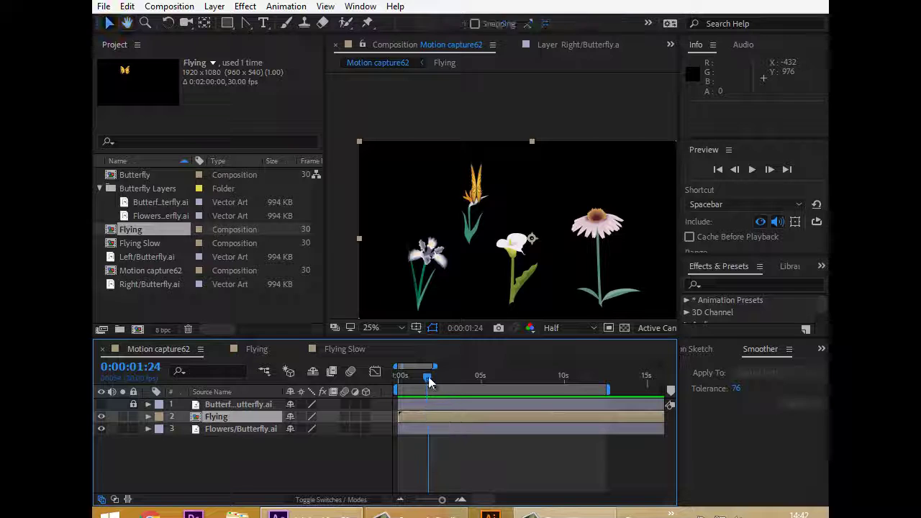
drag(429, 382, 397, 377)
key(space)
key(space)
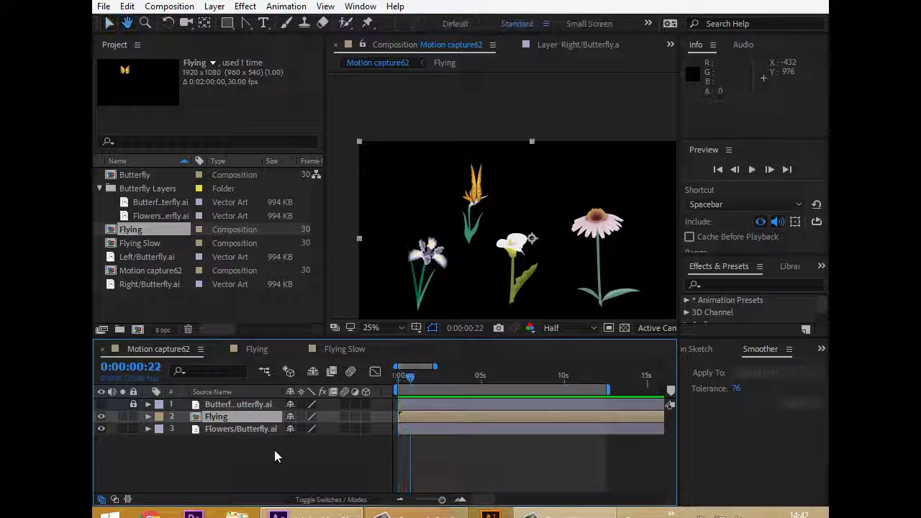
Open the nested Flying composition from its layer and return the current time to 0:00:00:00
double_click(242, 421)
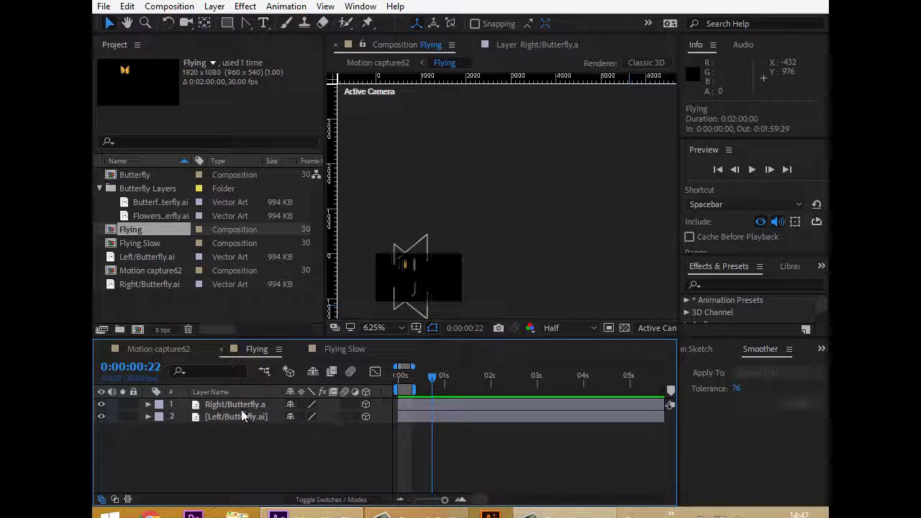
drag(432, 376, 394, 380)
click(285, 404)
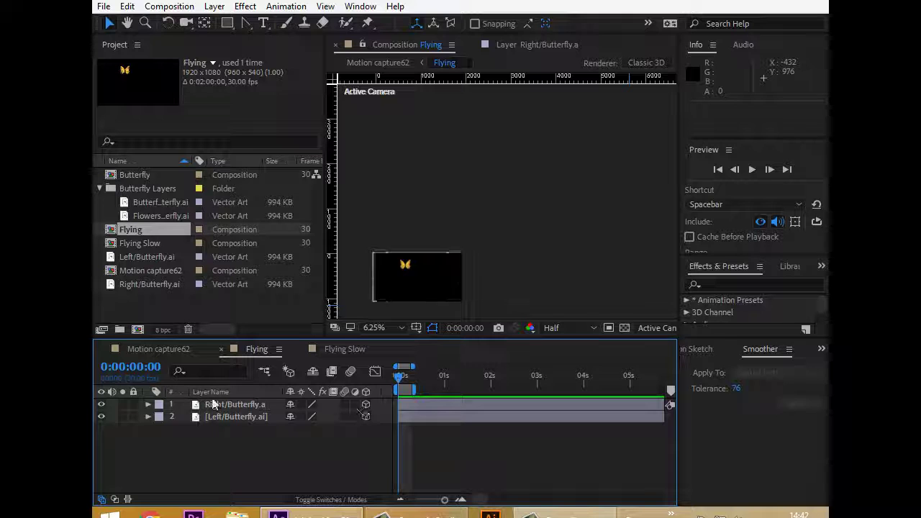
Switch to the Motion capture62 composition and shorten its work area to end at 0:00:00:06, a duration of 7 frames
click(170, 349)
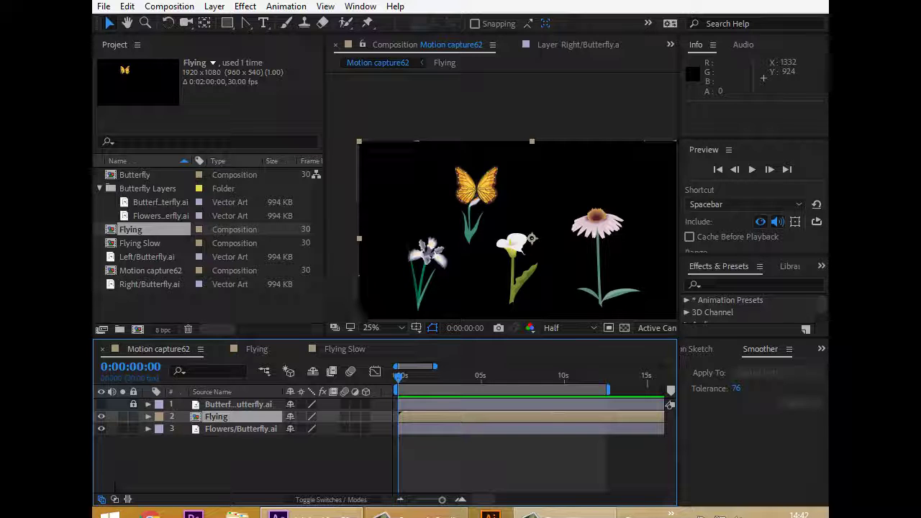
mouse_move(399, 376)
mouse_down()
mouse_move(409, 389)
mouse_move(383, 382)
mouse_up()
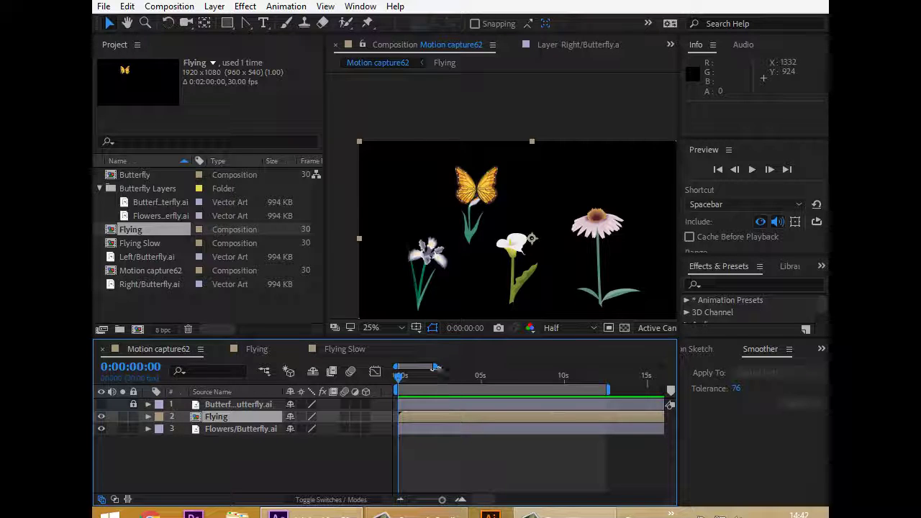
click(608, 389)
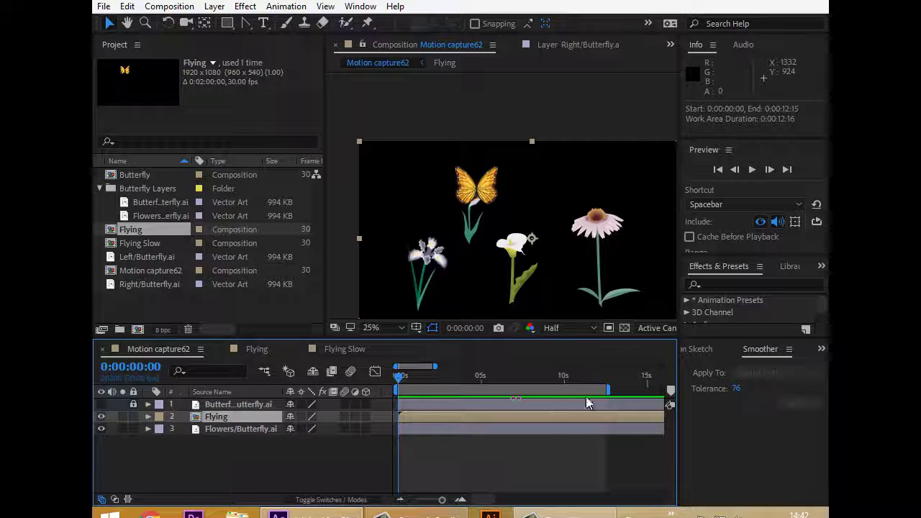
drag(611, 389, 401, 367)
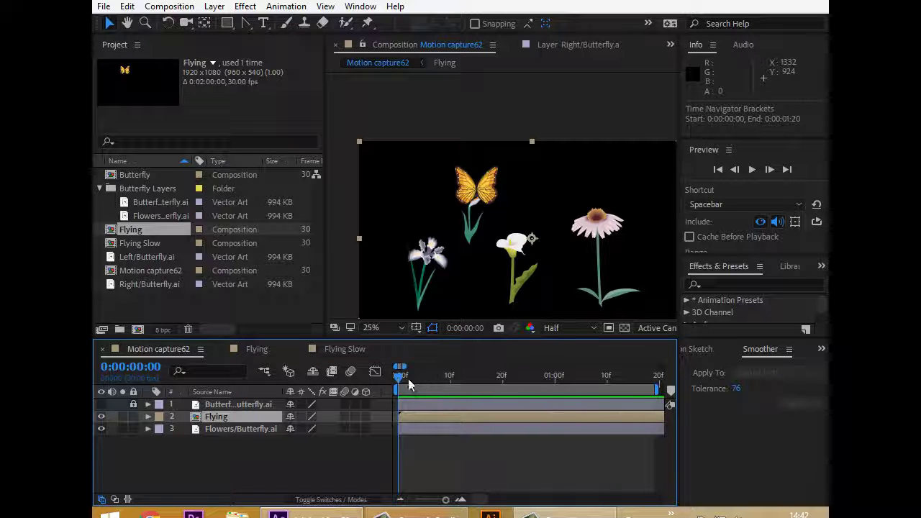
click(655, 390)
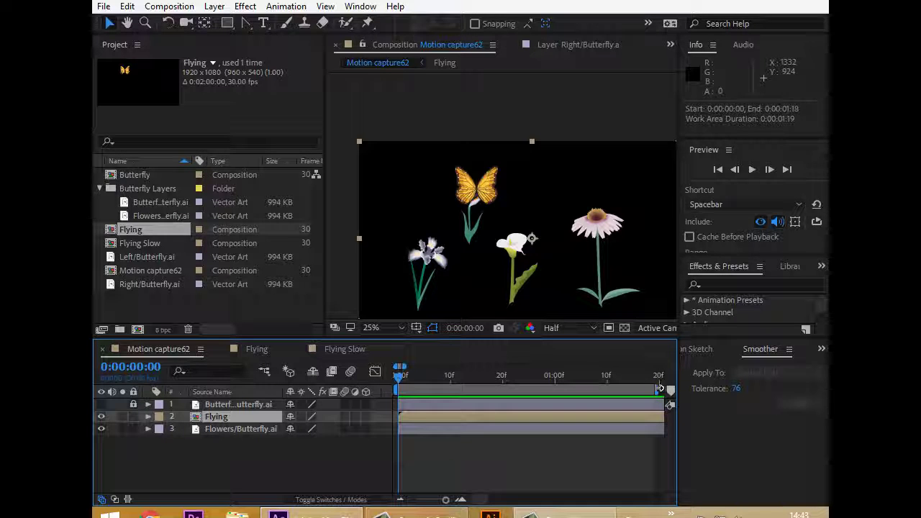
drag(656, 390, 442, 390)
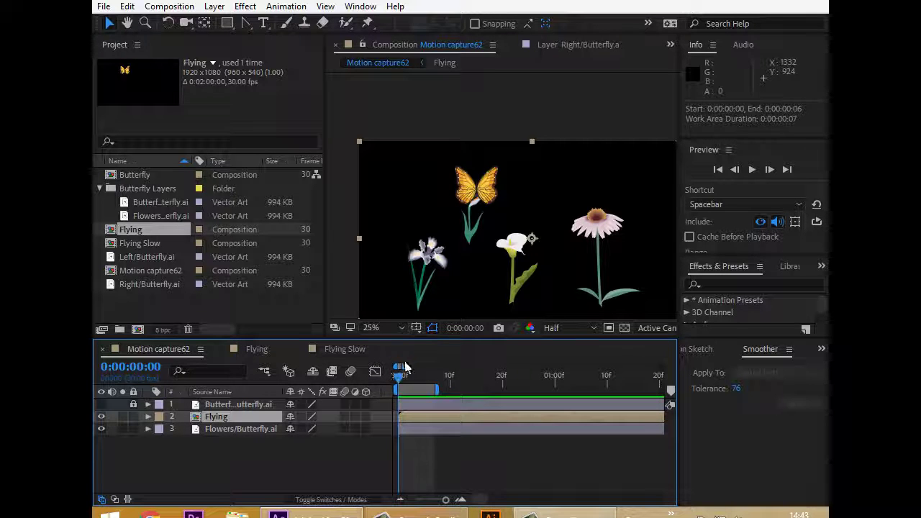
drag(402, 367, 399, 367)
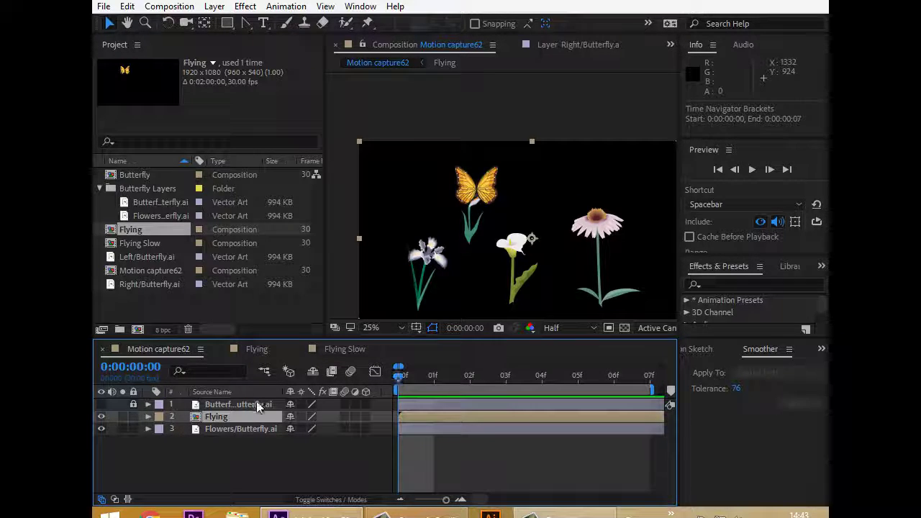
Open the nested Flying composition, reveal both wing layers' rotation properties, and add a composition marker at 0:00:00:05
double_click(243, 416)
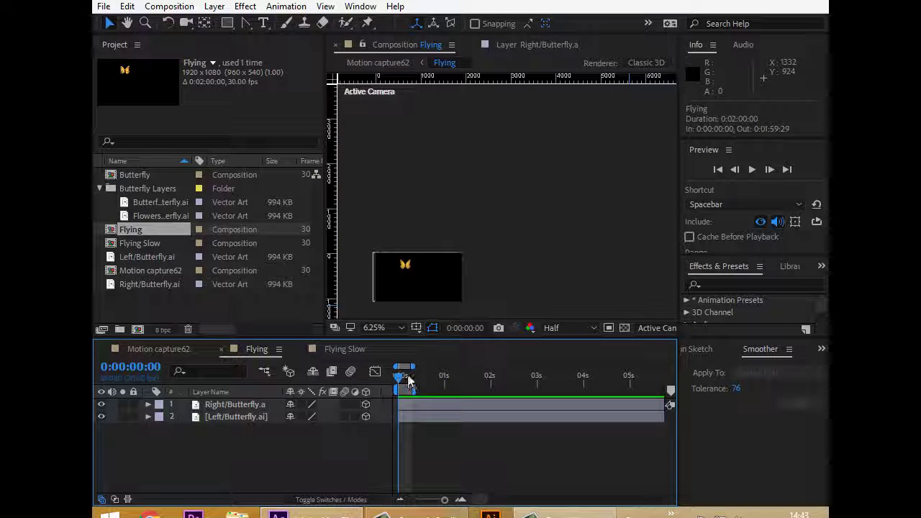
drag(412, 370, 403, 369)
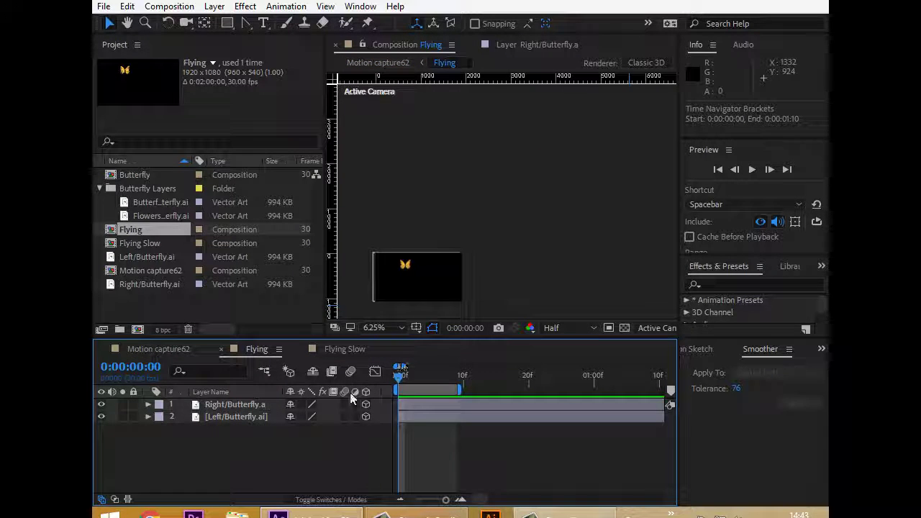
click(214, 405)
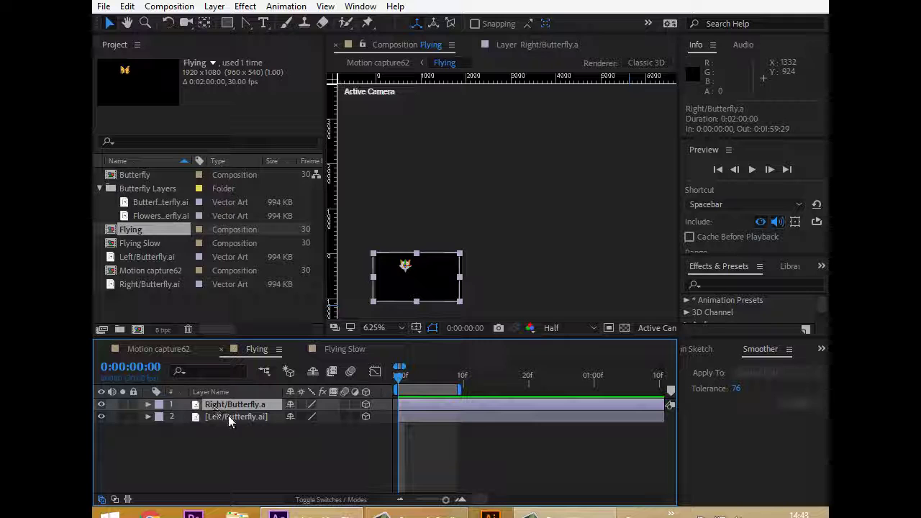
shift+click(229, 423)
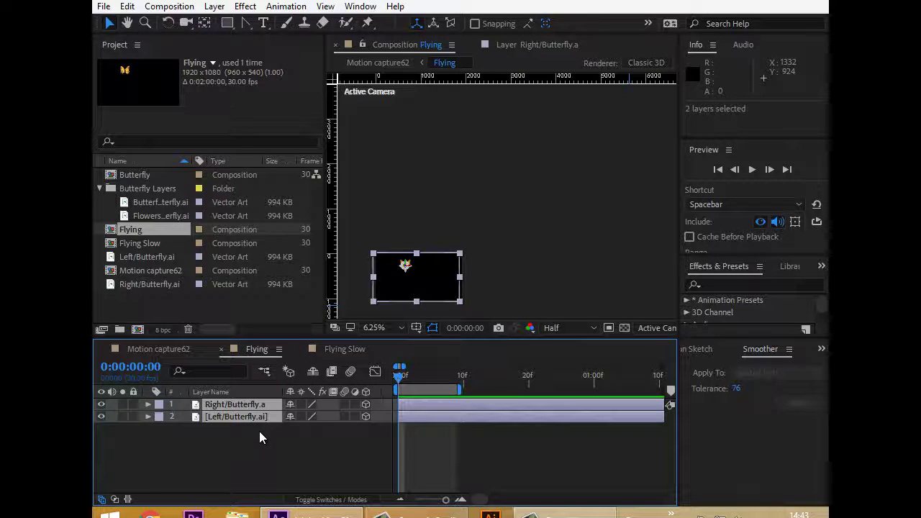
key(r)
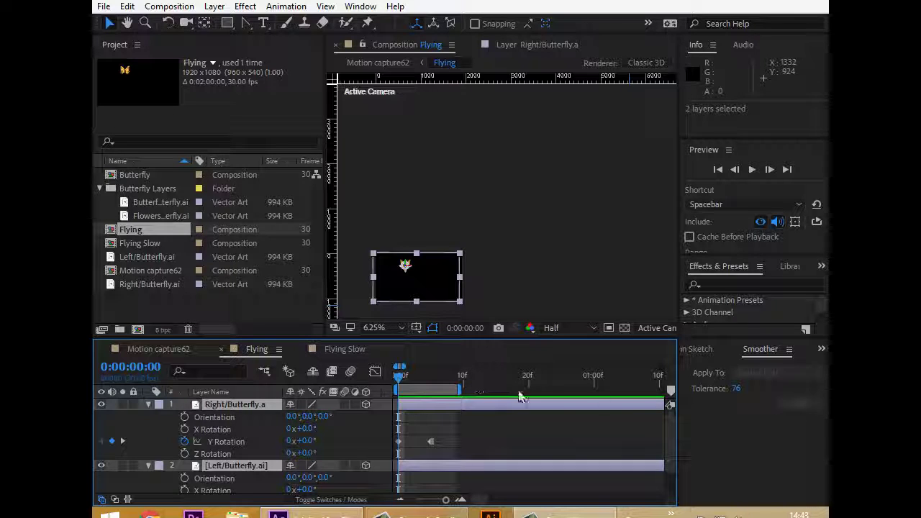
drag(668, 395, 434, 394)
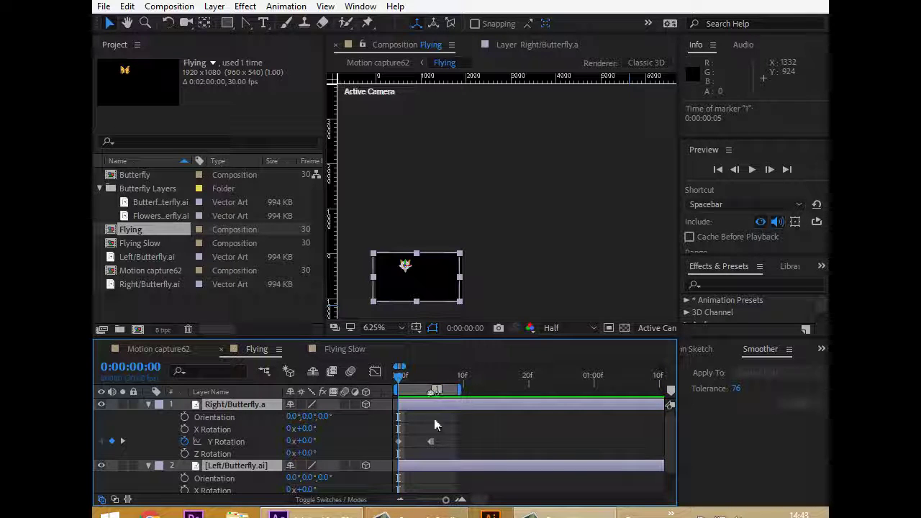
Move the current time to the closed-wing keyframe at 0:00:00:05 and add a matching composition marker in Motion capture62
click(171, 348)
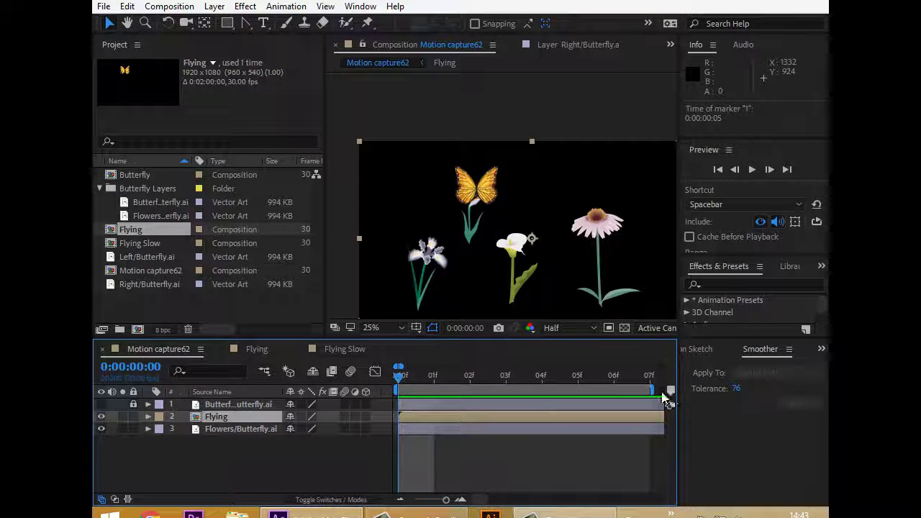
click(252, 349)
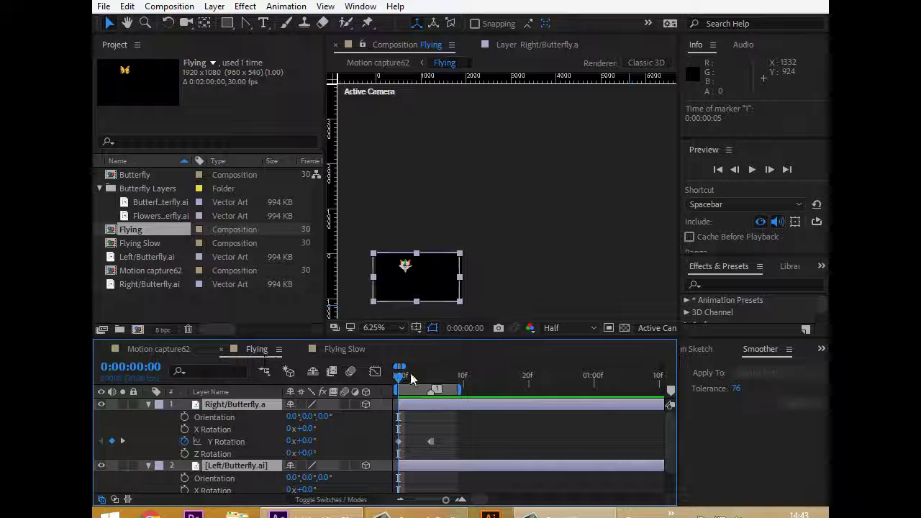
drag(400, 373, 430, 376)
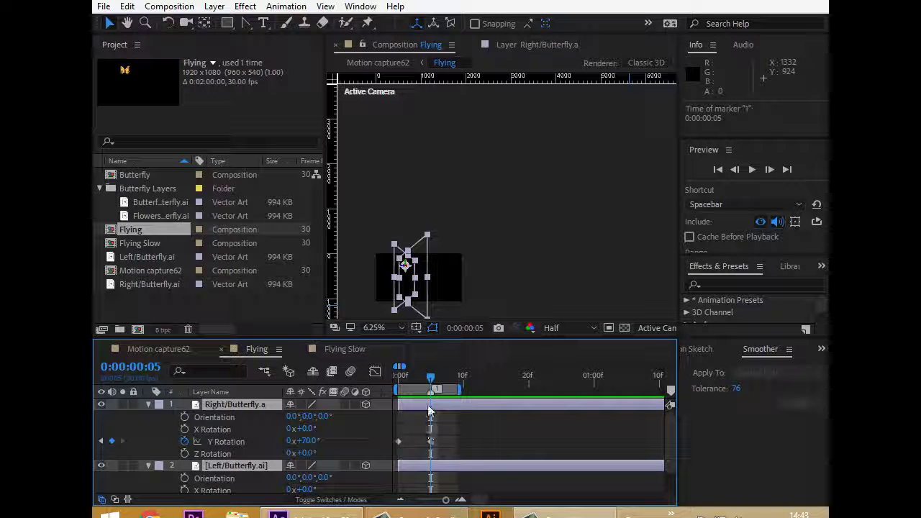
click(179, 348)
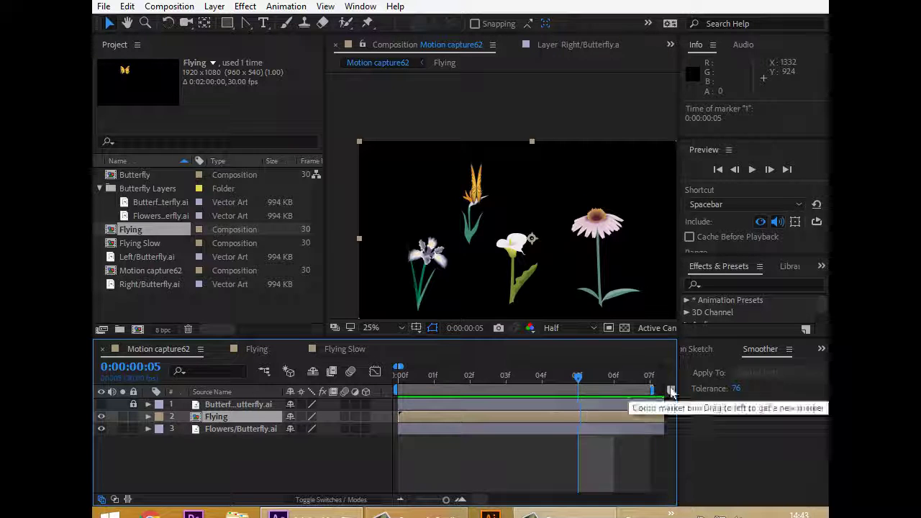
drag(654, 396, 583, 394)
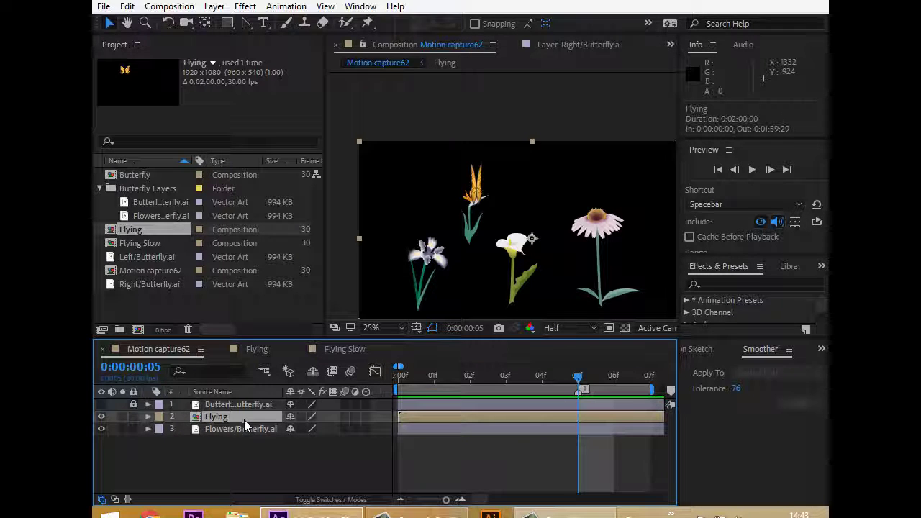
Split the Flying layer in Motion capture62 at 0:00:00:05 and expand both Flying segments
click(214, 7)
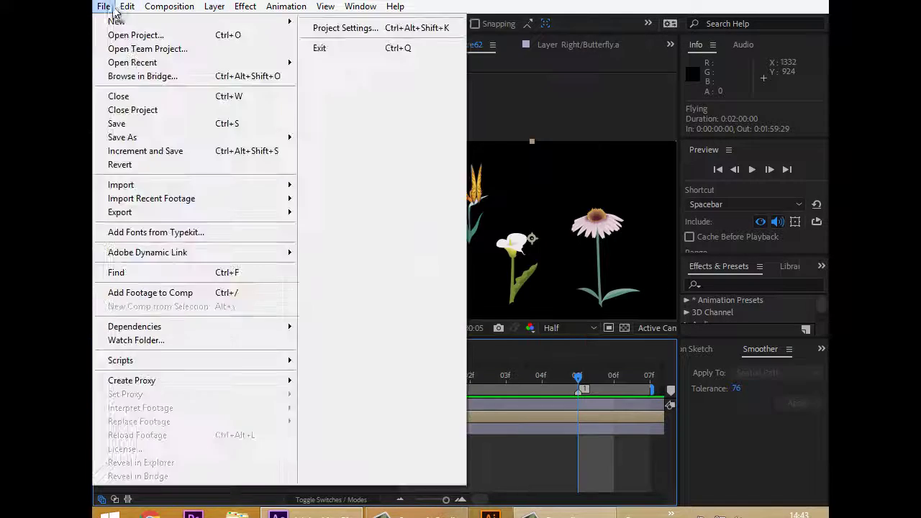
mouse_move(127, 6)
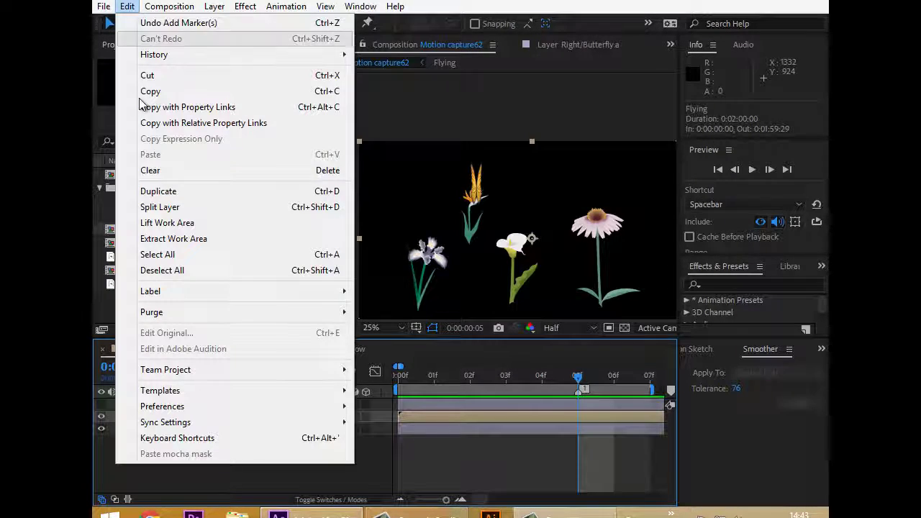
click(180, 206)
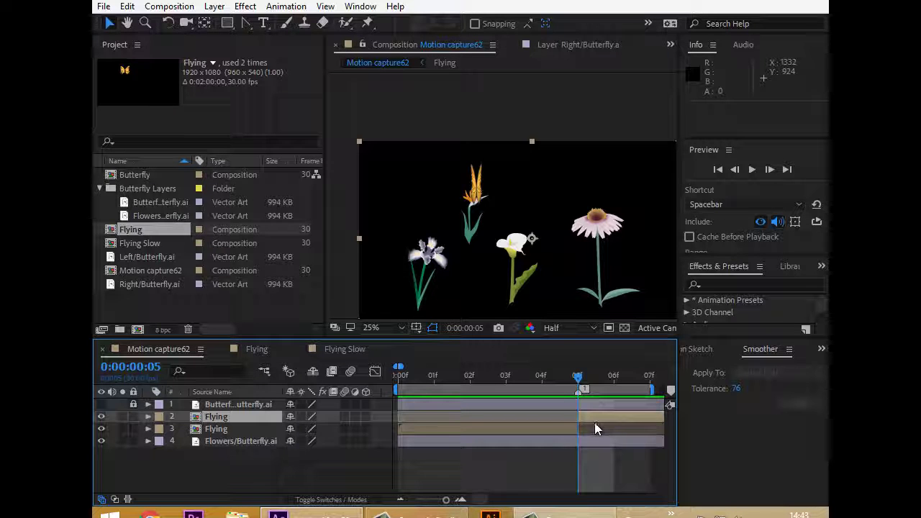
drag(396, 388, 564, 389)
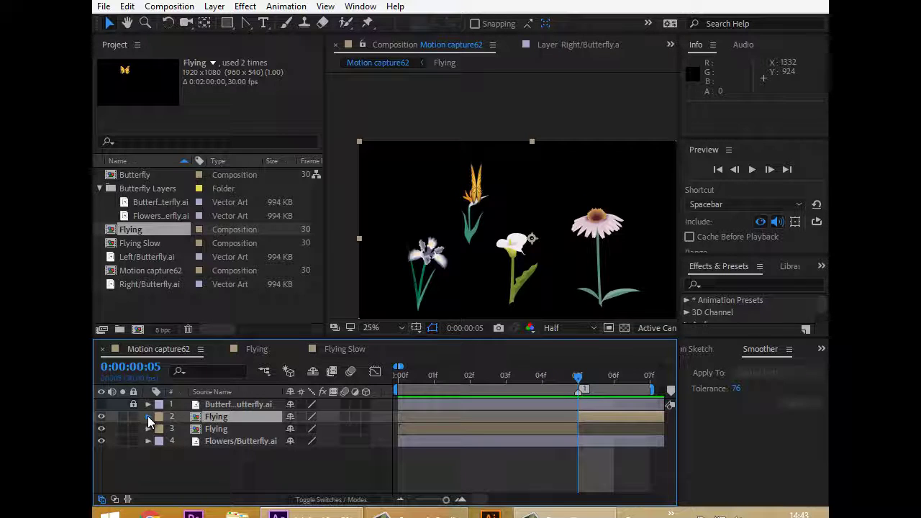
click(148, 416)
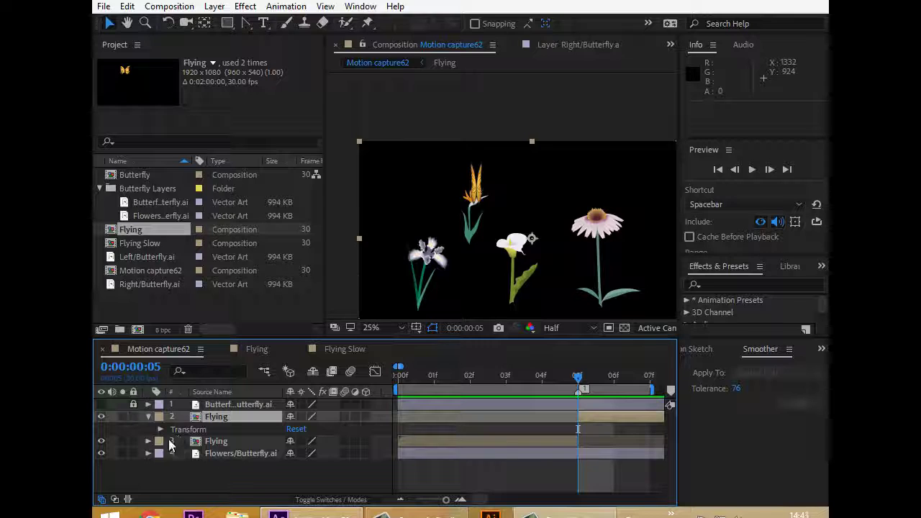
click(147, 441)
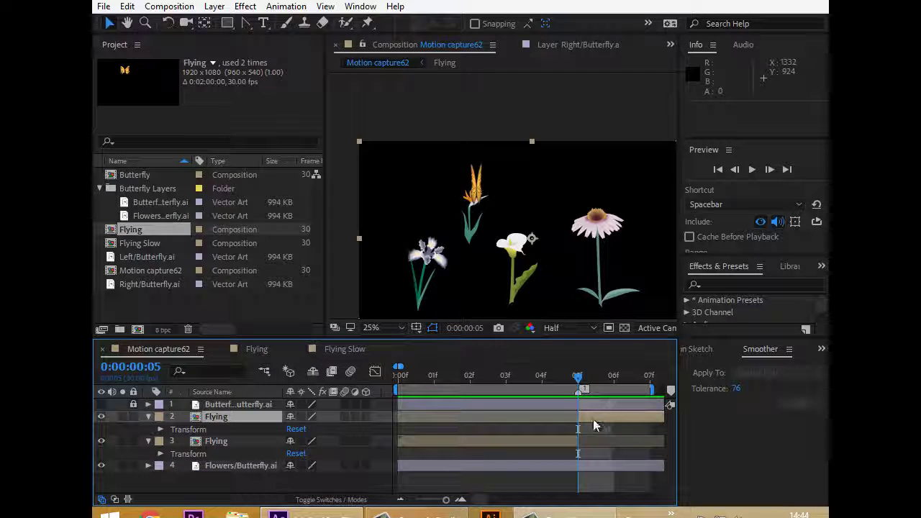
Try sliding the second Flying segment around the 0:00:00:05 marker and preview the butterfly's wing movement
drag(521, 419, 604, 420)
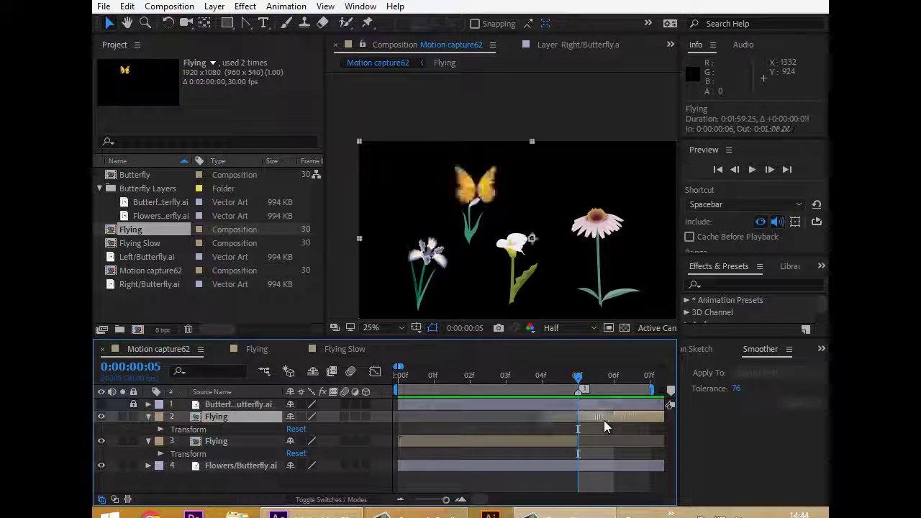
key(space)
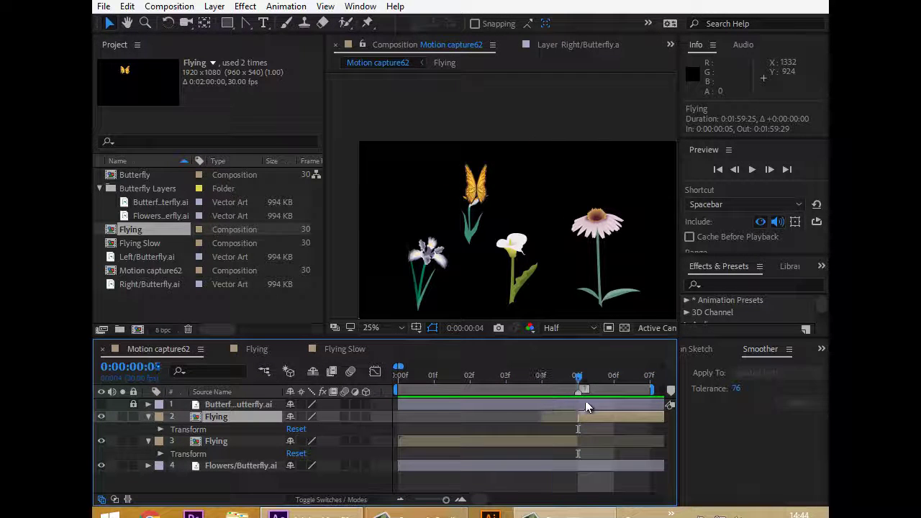
key(space)
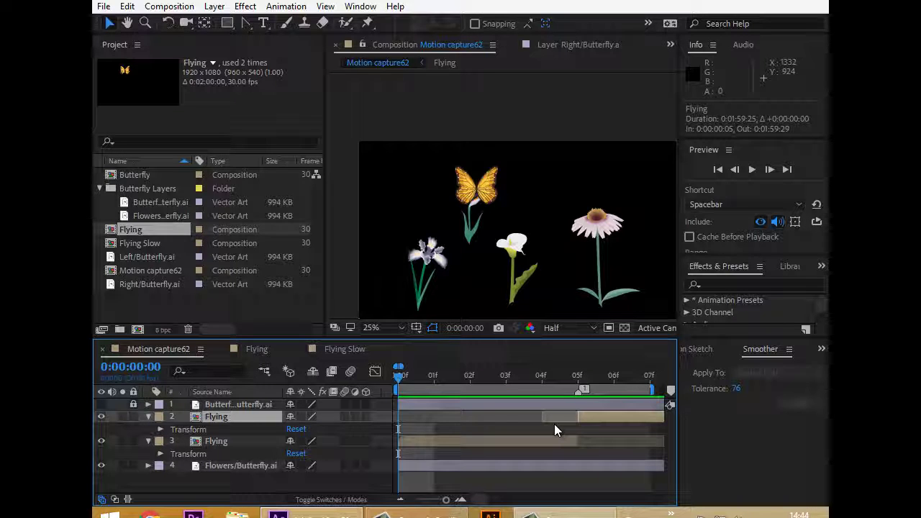
In the Flying composition, split both the right and left wing layers at 0:00:00:09
click(257, 349)
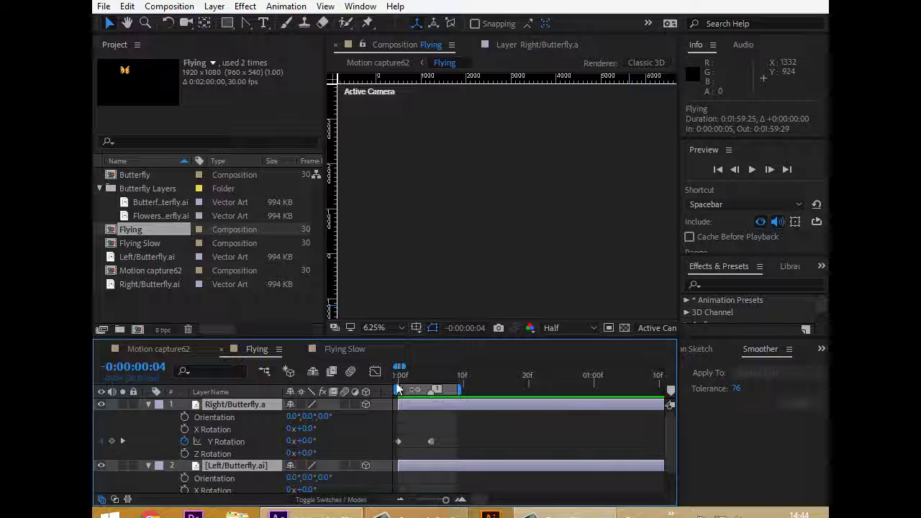
click(251, 403)
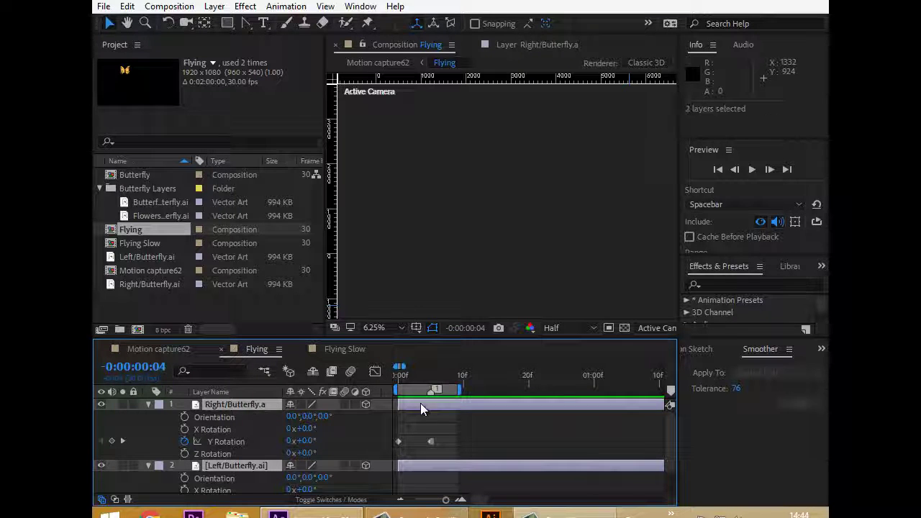
click(461, 377)
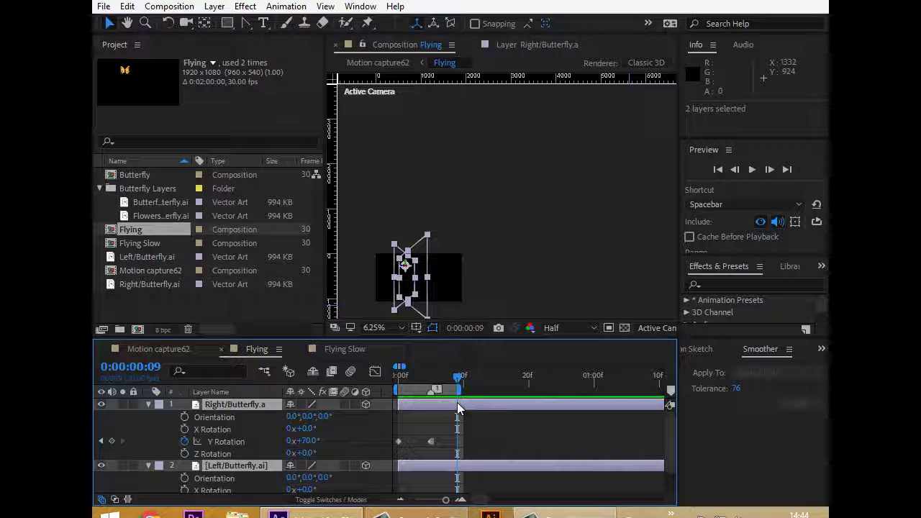
click(126, 7)
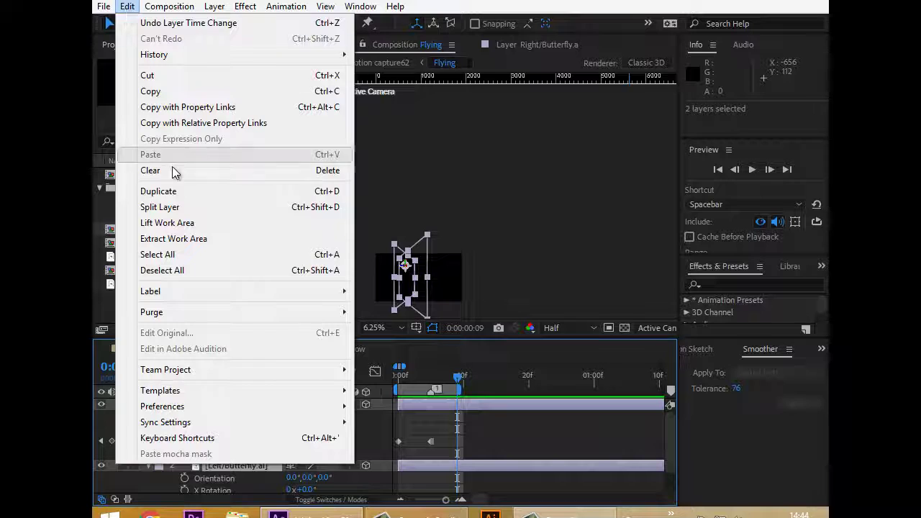
click(185, 206)
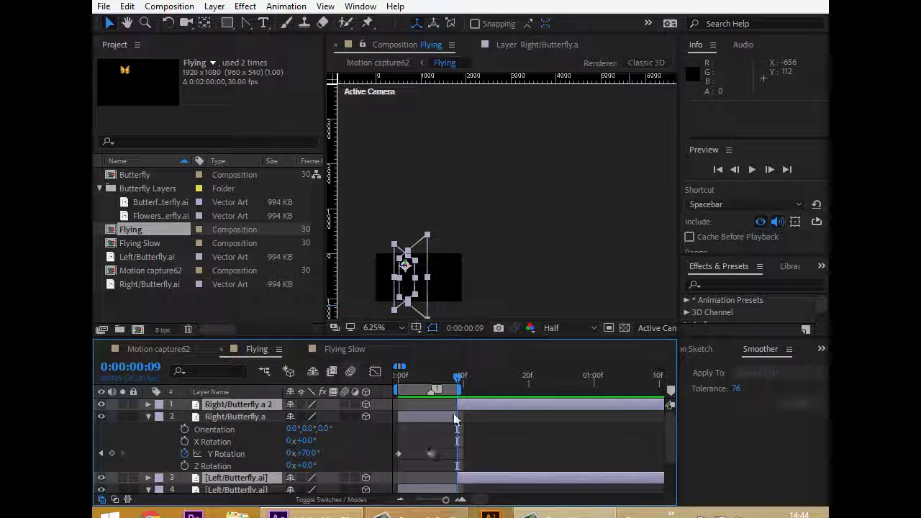
Try shifting the second right wing segment's Y Rotation keyframes to start at 0:00:00:09, and undo the changes
click(148, 405)
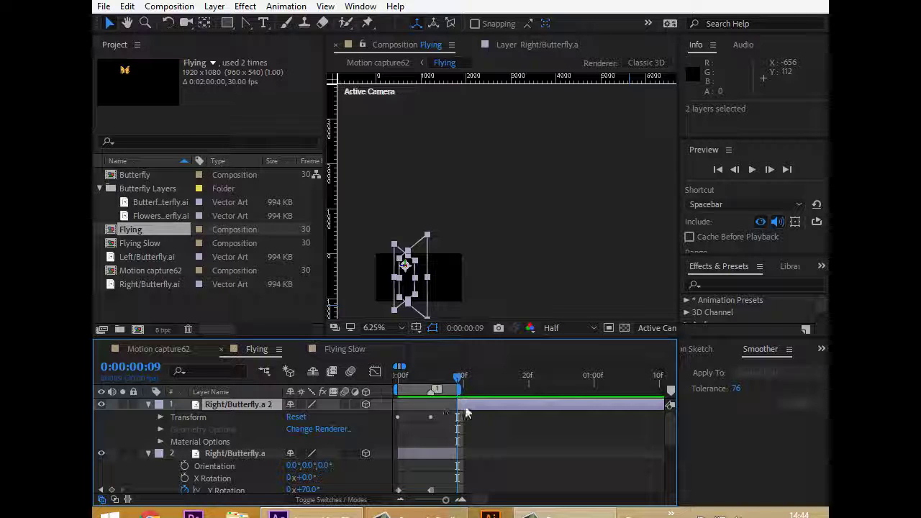
drag(453, 403, 422, 416)
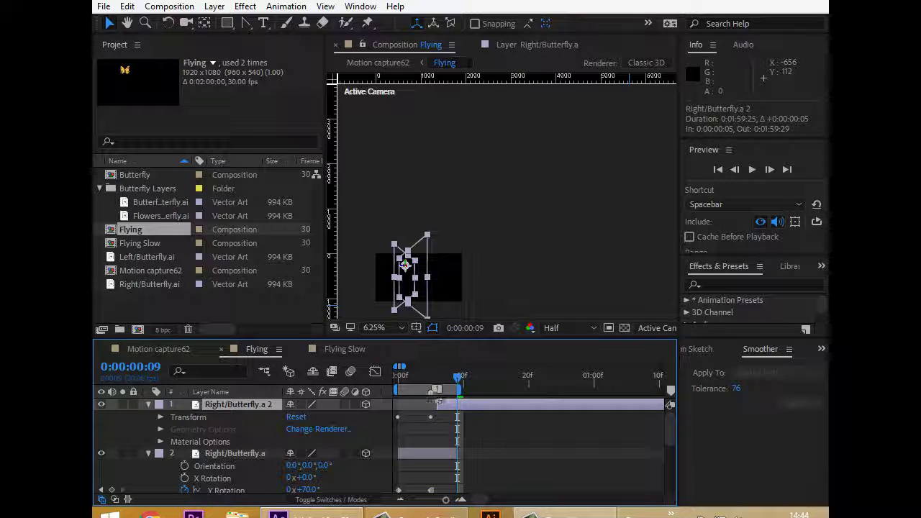
drag(427, 423, 393, 416)
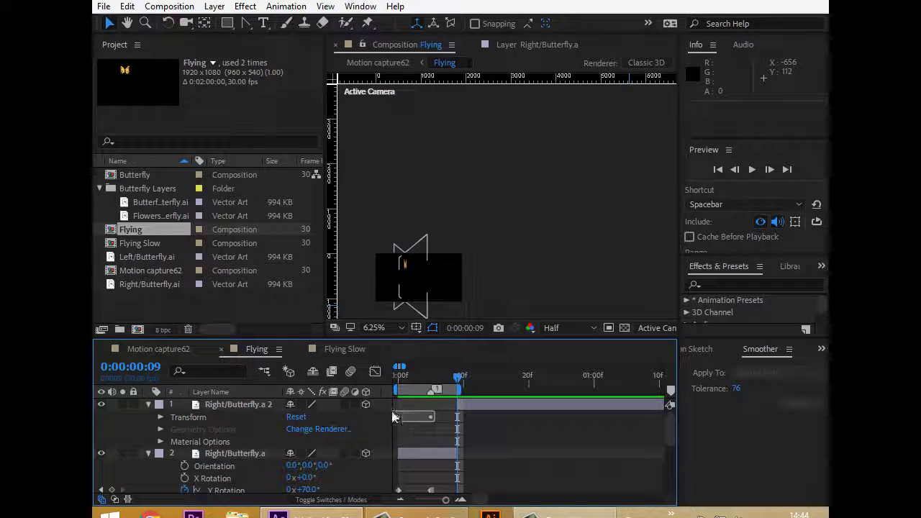
click(160, 417)
drag(396, 468, 489, 485)
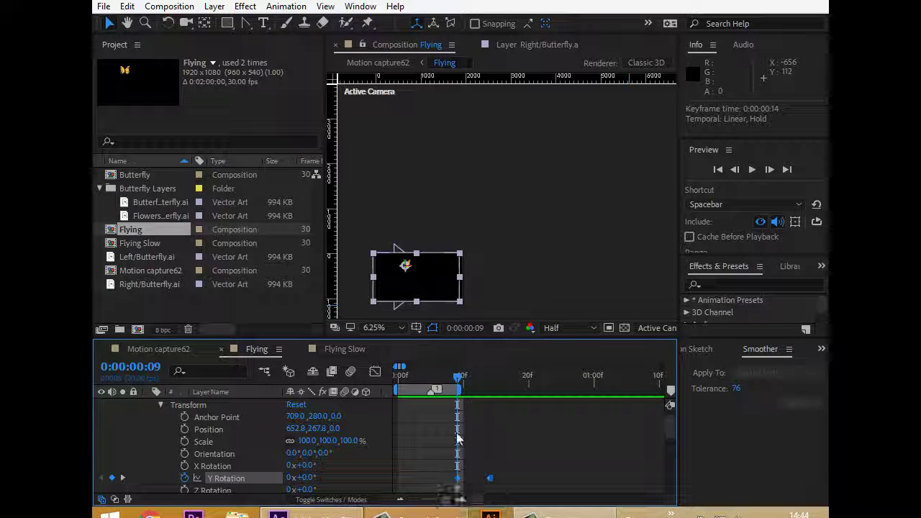
drag(454, 382, 352, 385)
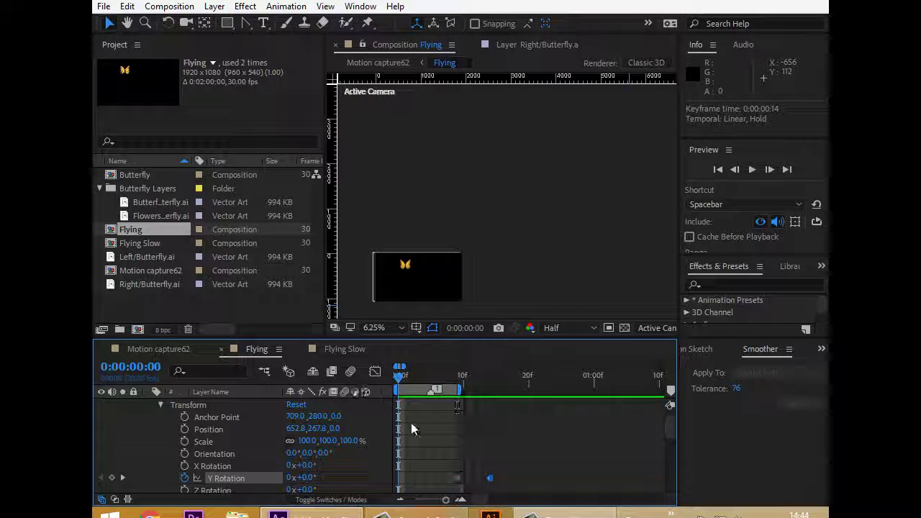
scroll(465, 417, down, 3)
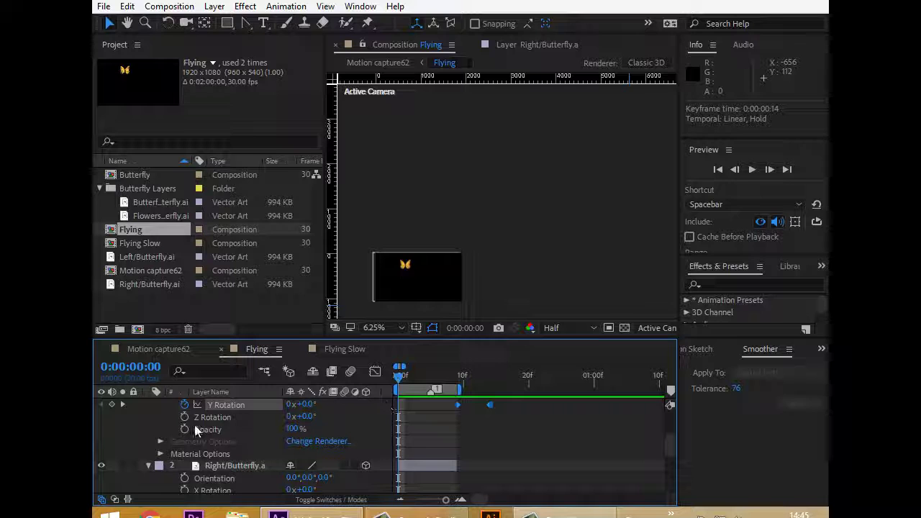
key(ctrl+z)
key(ctrl+z)
key(ctrl+z)
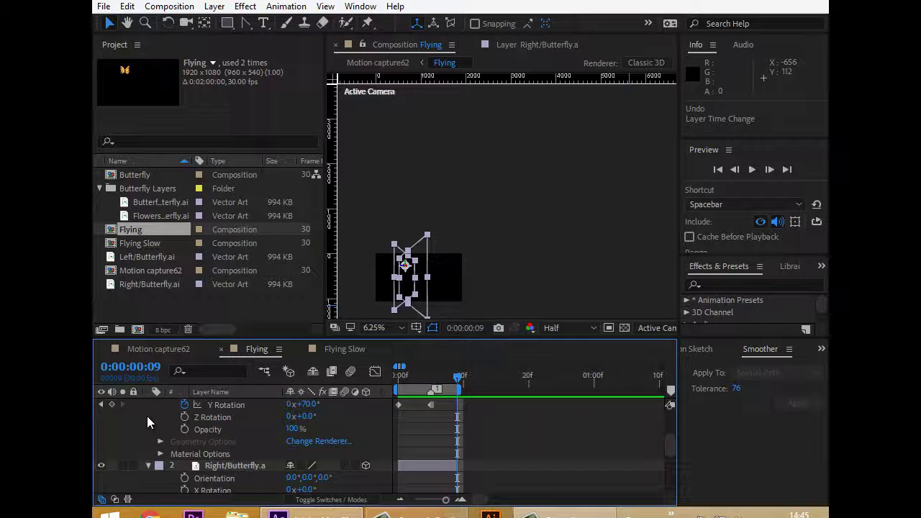
Collapse the wing layers in Flying and delete the right and left segments that start at 0:00:00:09
scroll(147, 416, up, 3)
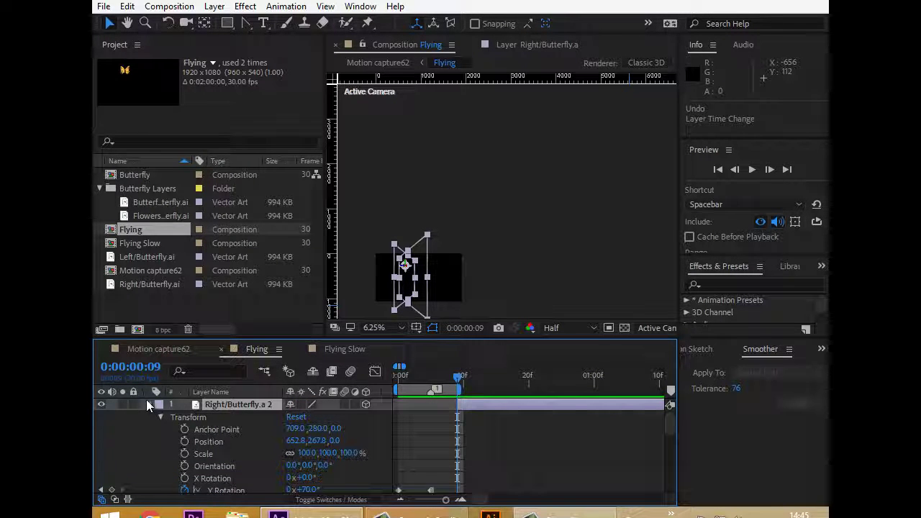
click(146, 404)
click(148, 416)
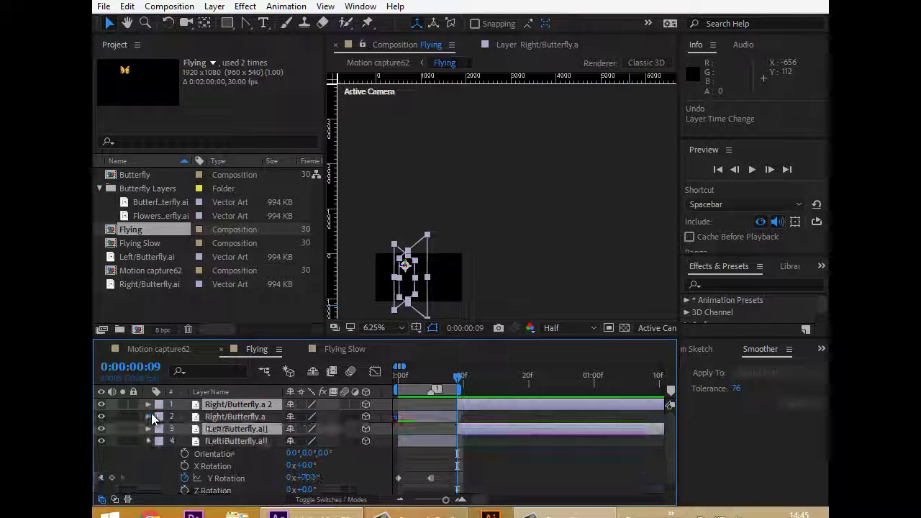
click(147, 440)
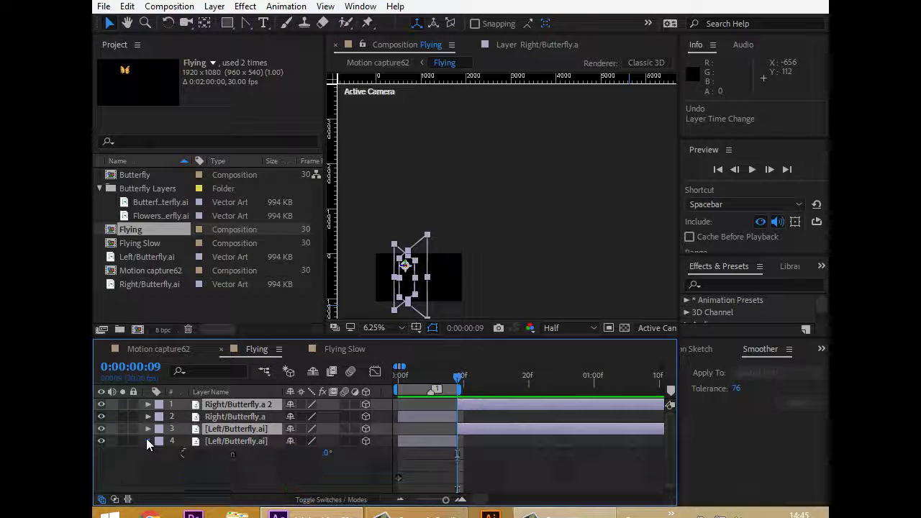
click(307, 479)
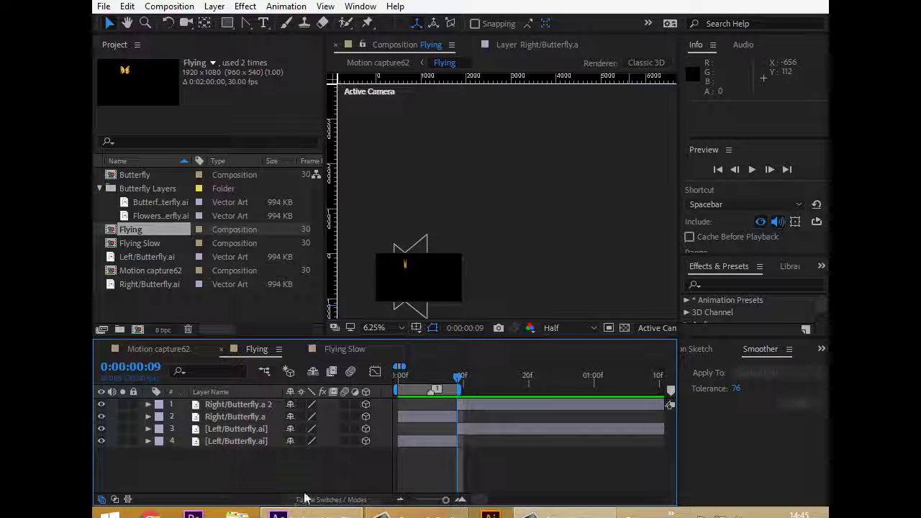
click(229, 405)
drag(230, 405, 251, 432)
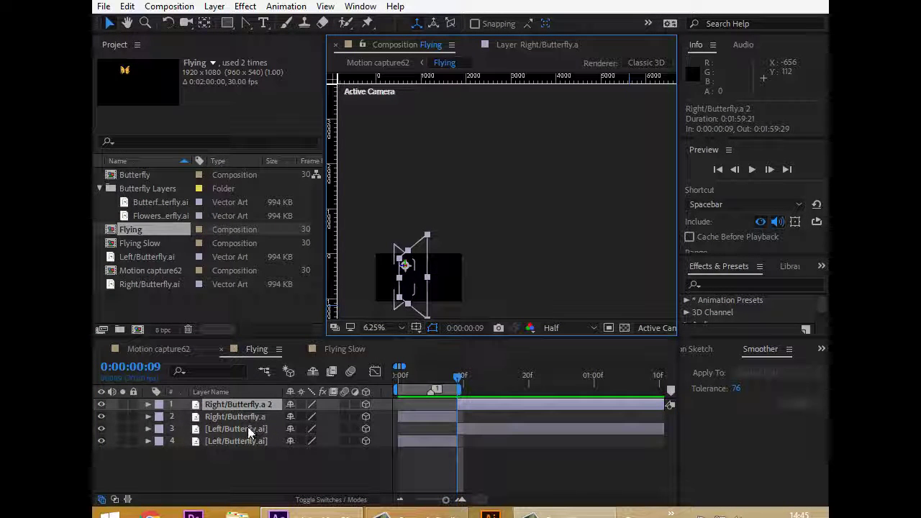
shift+click(249, 430)
ctrl+click(257, 416)
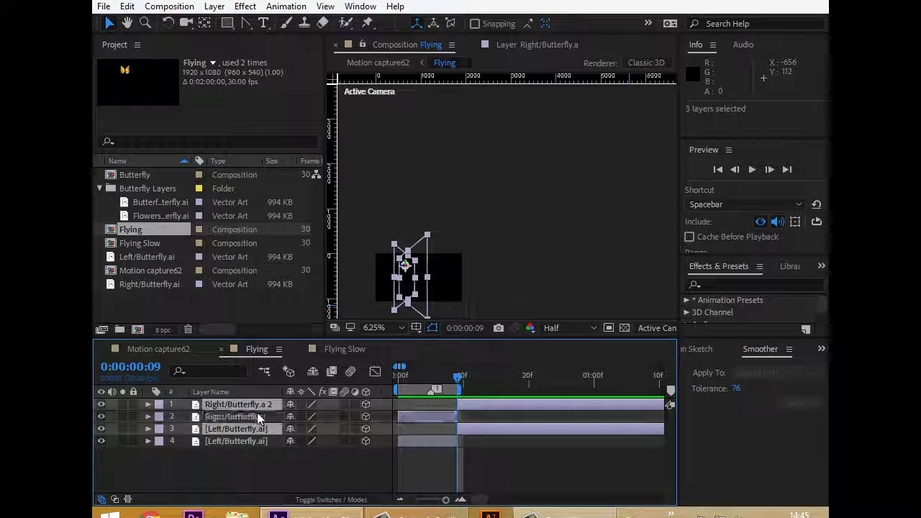
key(Delete)
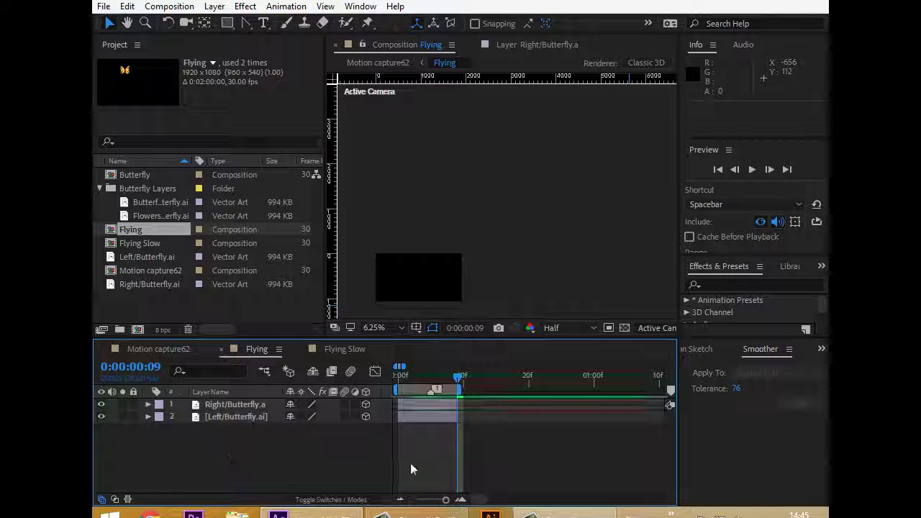
Preview the flap, shorten the work area to end at 0:00:00:06, and fit the timeline to the first seven frames
key(space)
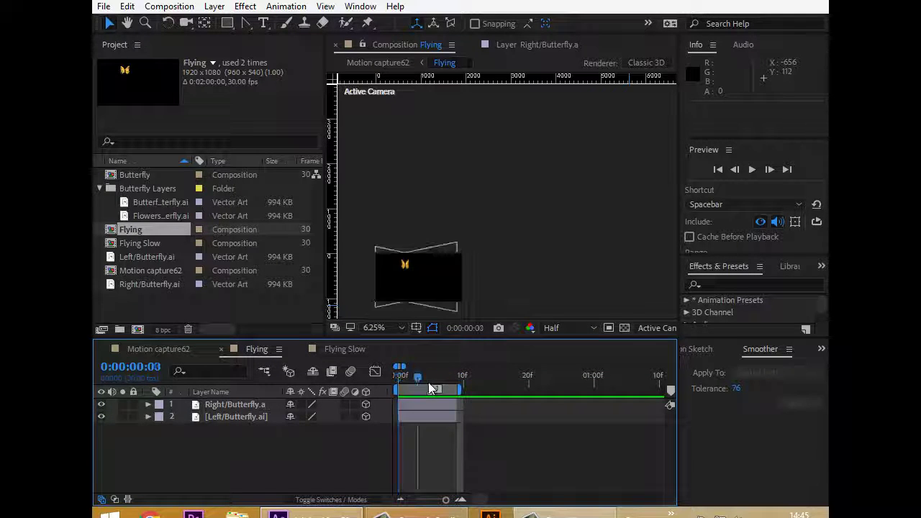
key(space)
drag(414, 375, 446, 390)
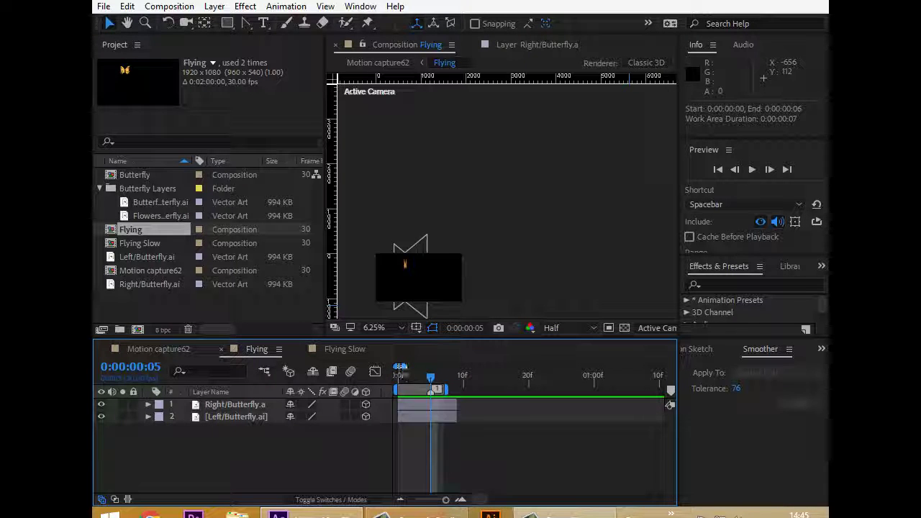
double_click(400, 368)
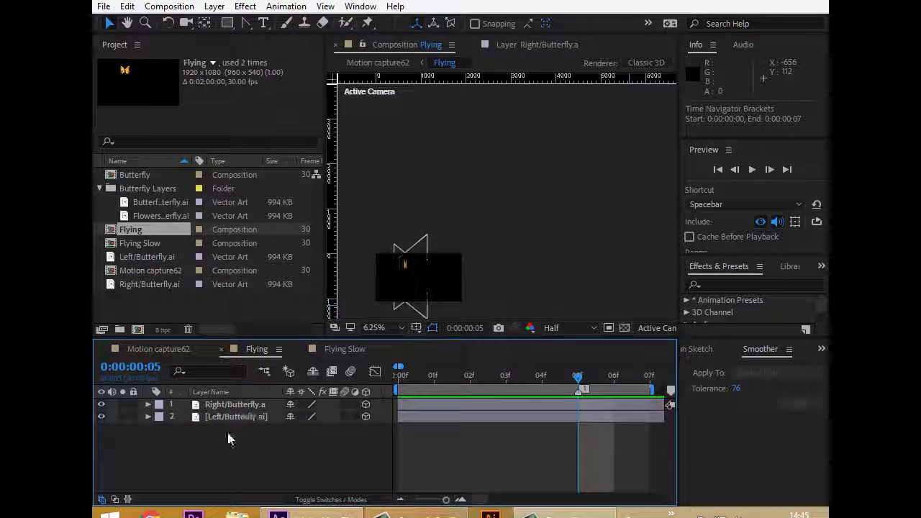
Reveal the rotation properties of both wing layers and end the work area at 0:00:00:05
click(210, 403)
shift+click(233, 416)
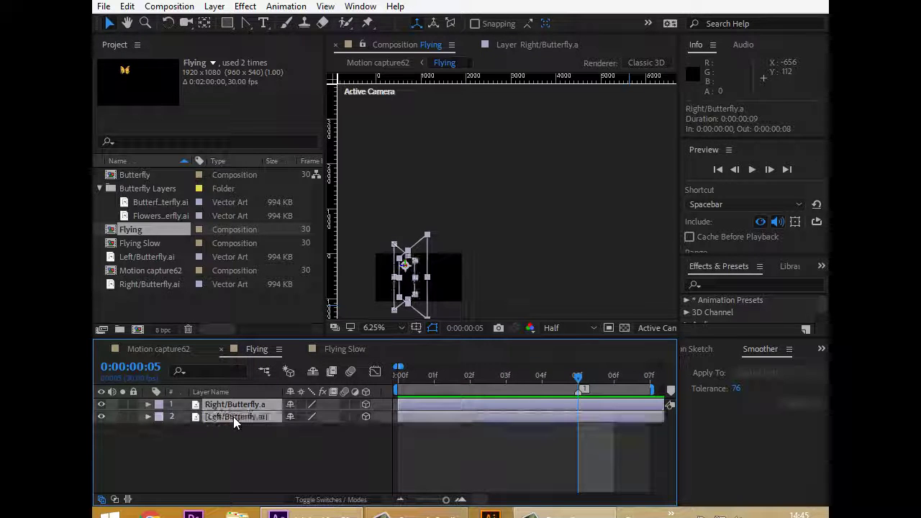
key(r)
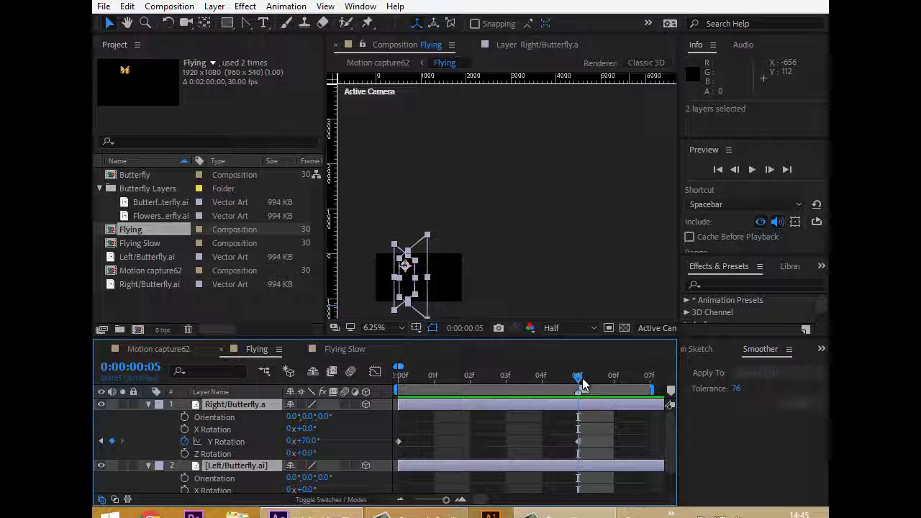
mouse_move(577, 378)
mouse_down()
mouse_move(400, 374)
mouse_move(577, 377)
mouse_up()
click(599, 378)
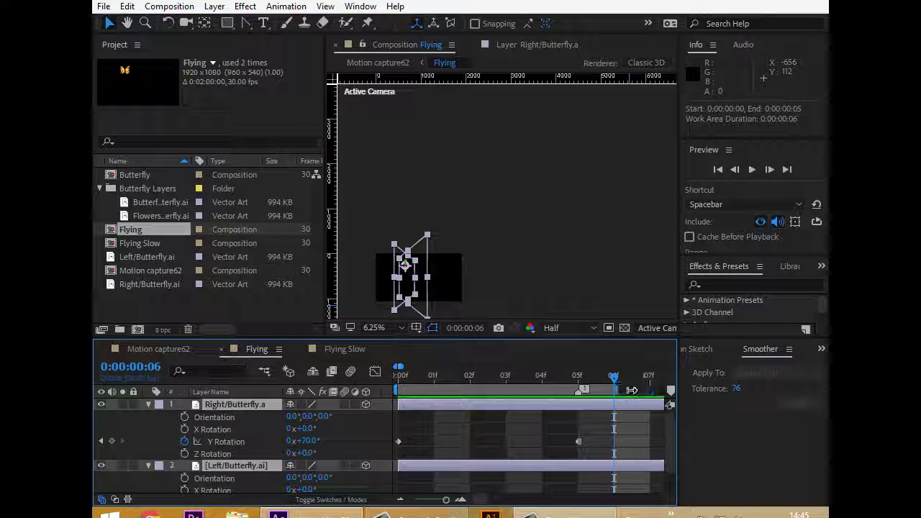
Preview the butterfly's looping wing flap from the first frame and examine it at a closer view
drag(613, 376, 399, 385)
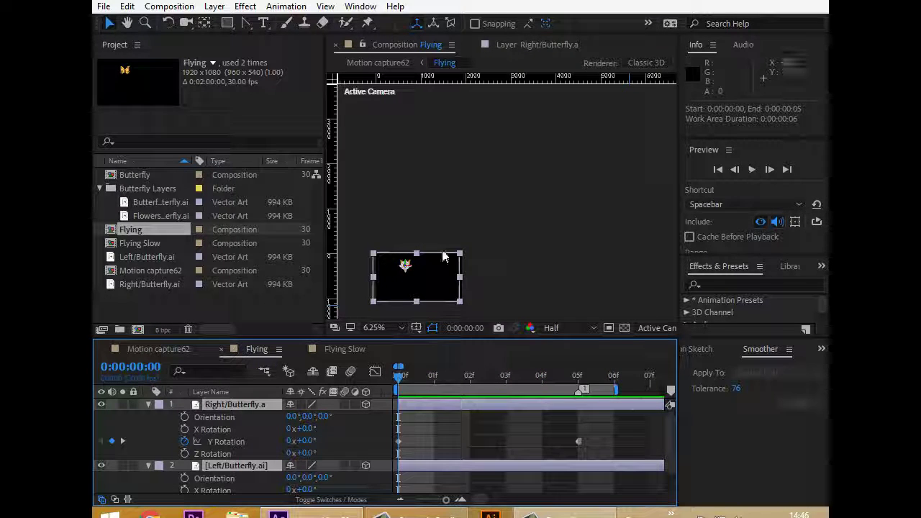
scroll(422, 267, up, 2)
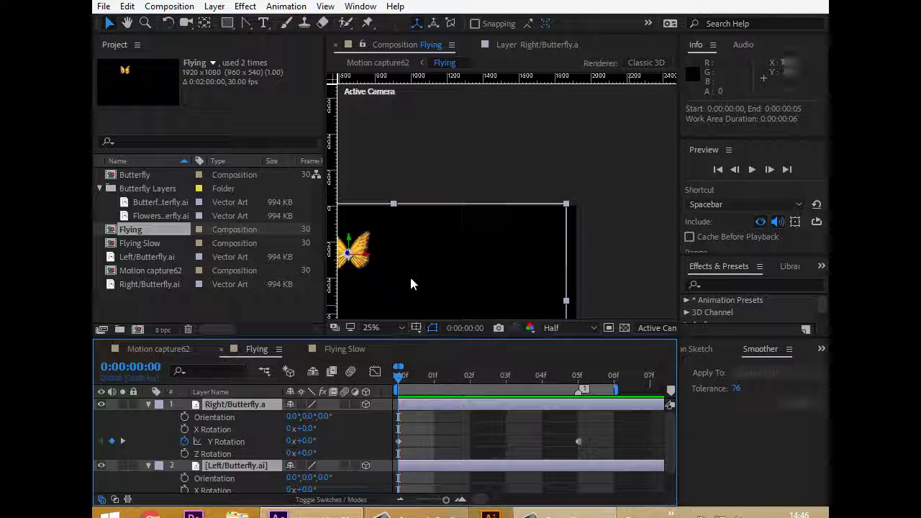
drag(410, 284, 548, 200)
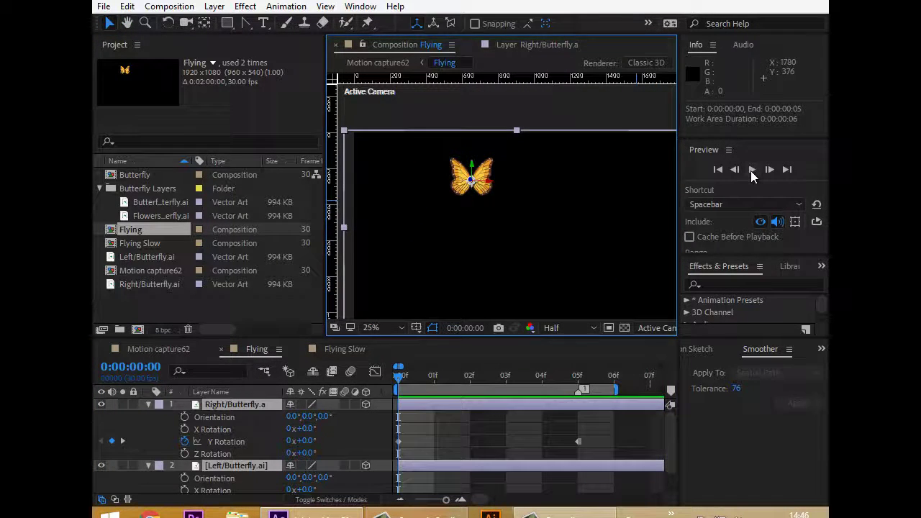
click(752, 170)
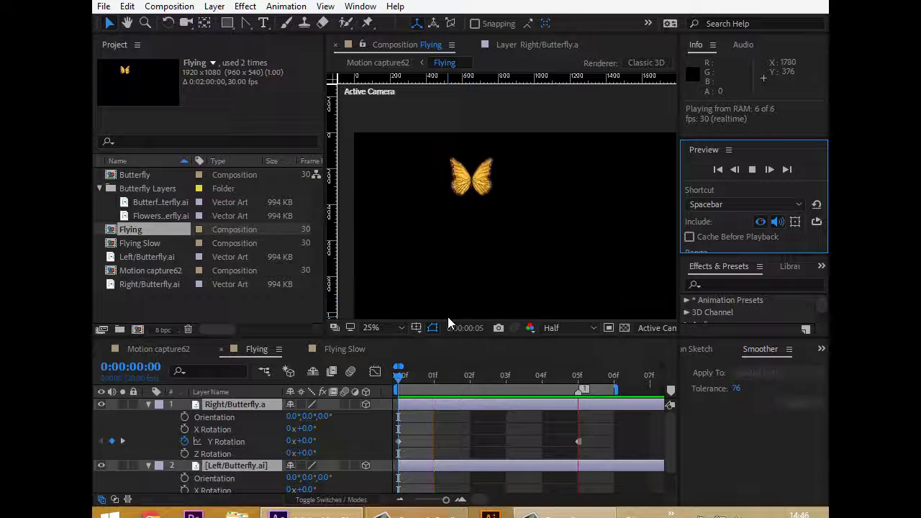
scroll(447, 317, down, 1)
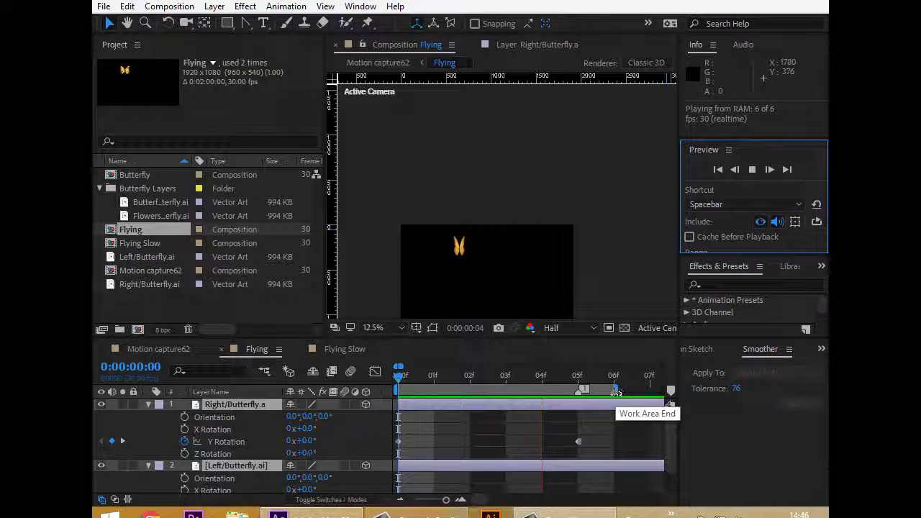
key(space)
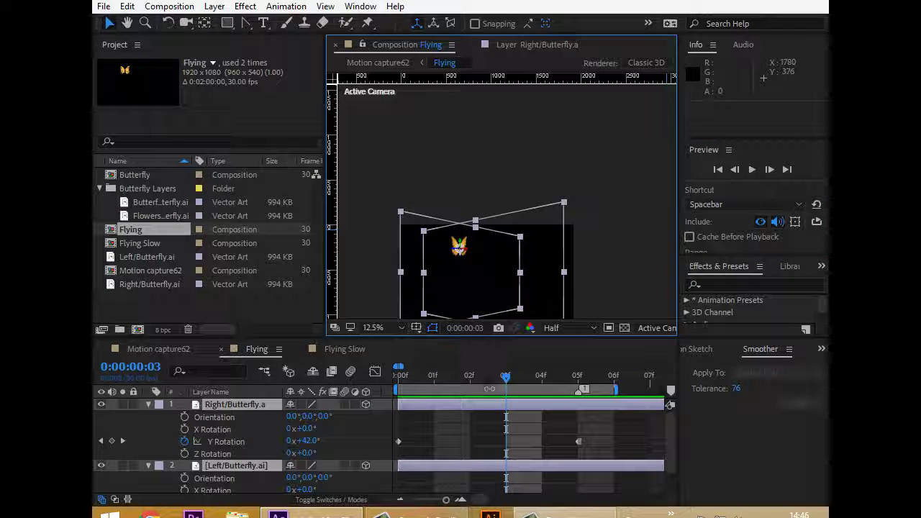
scroll(244, 439, down, 1)
scroll(244, 438, up, 1)
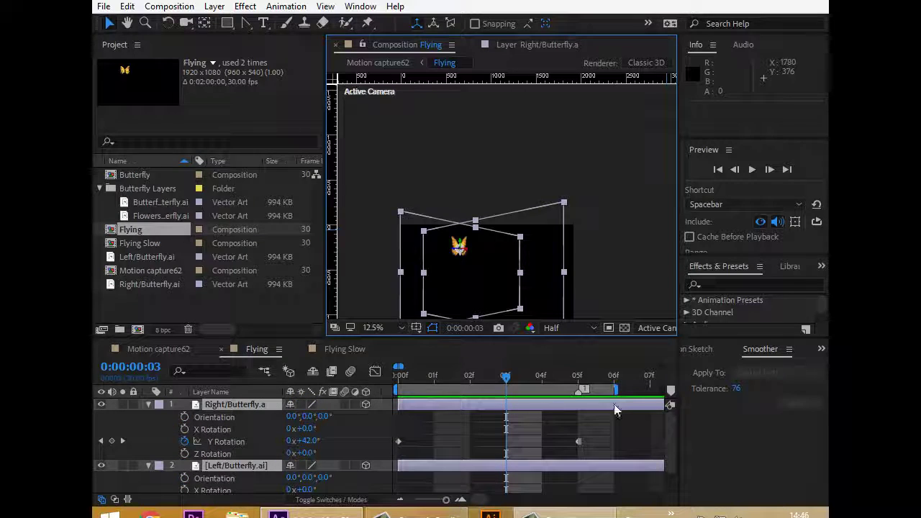
Add the Flying composition to the render queue and confirm render settings of Best quality and Full resolution
click(104, 7)
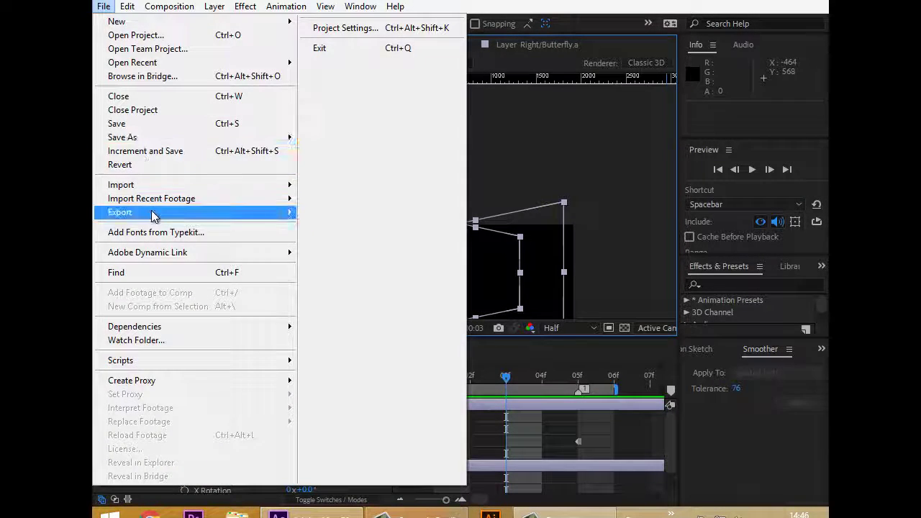
mouse_move(152, 216)
click(377, 228)
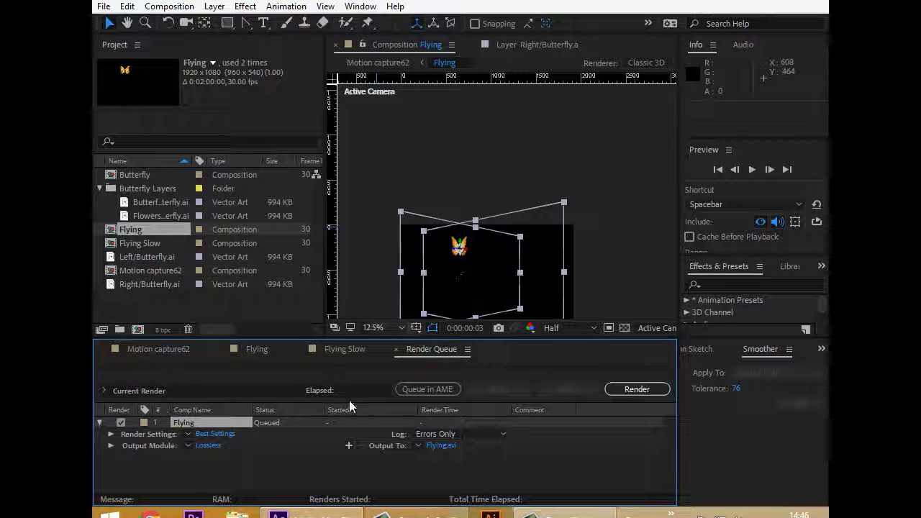
click(208, 435)
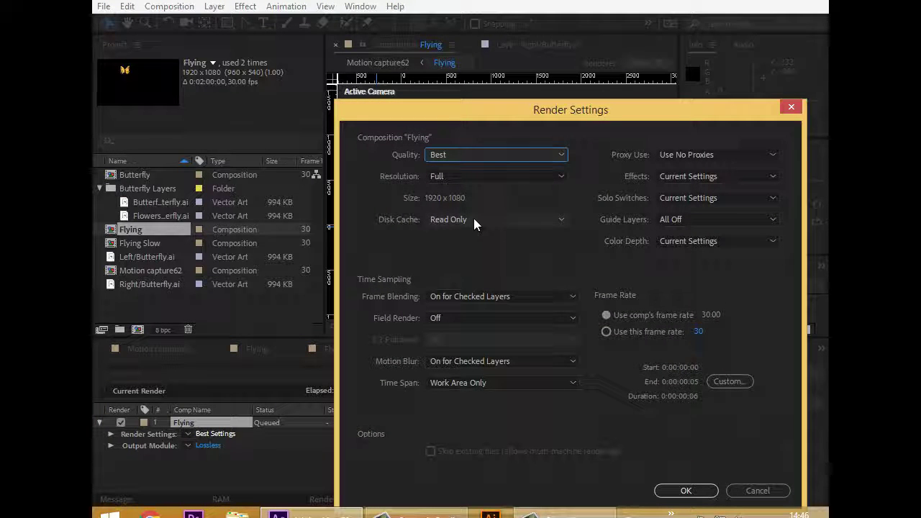
click(508, 174)
click(507, 178)
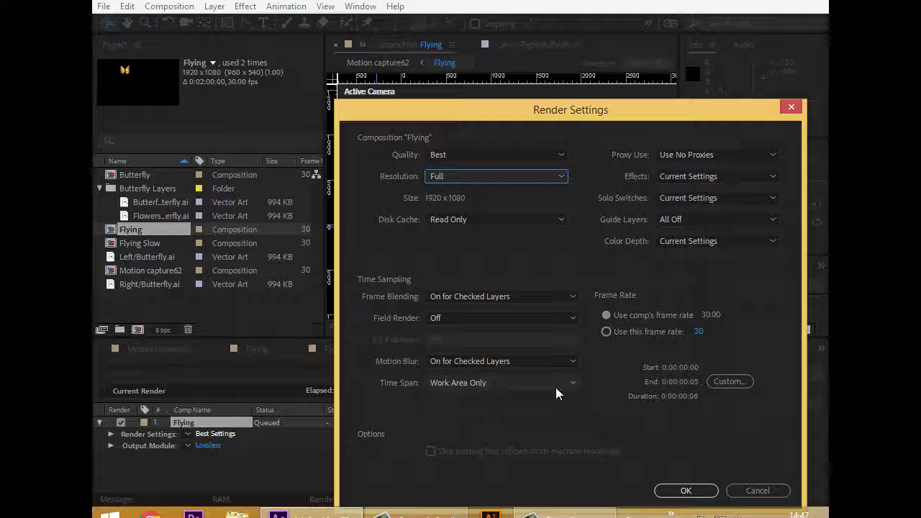
click(686, 490)
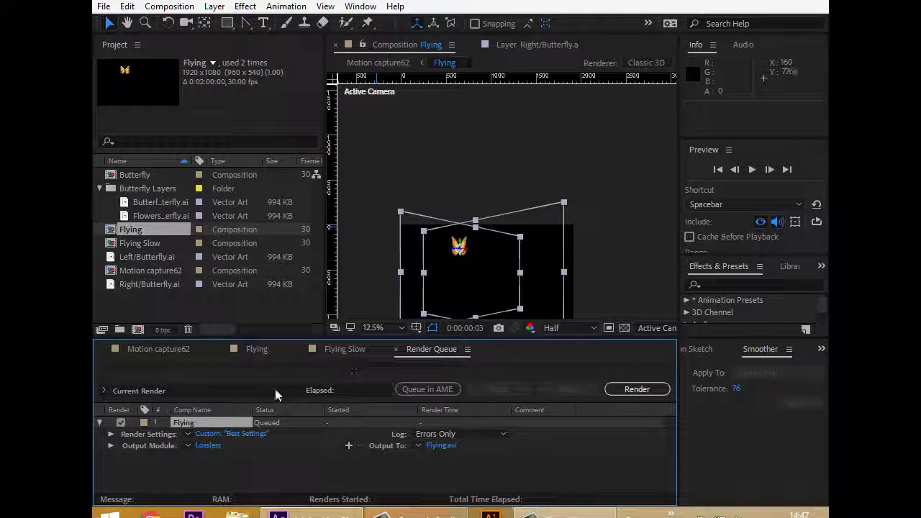
Configure the Flying output module as AVI with Import as the post-render action and RGB + Alpha channels
click(207, 446)
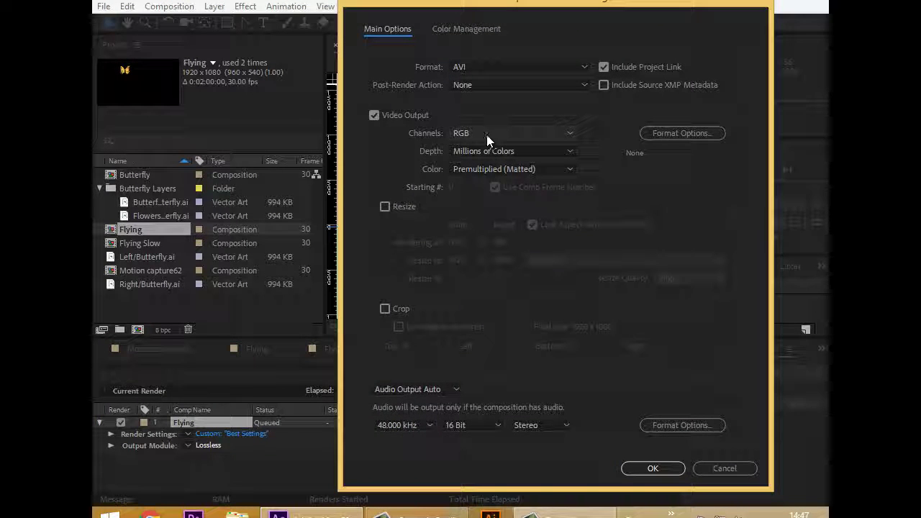
click(523, 70)
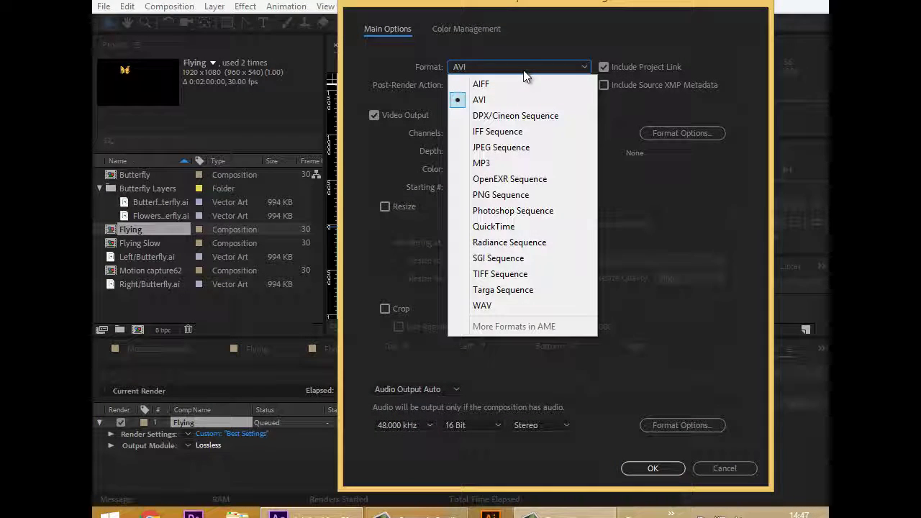
click(501, 100)
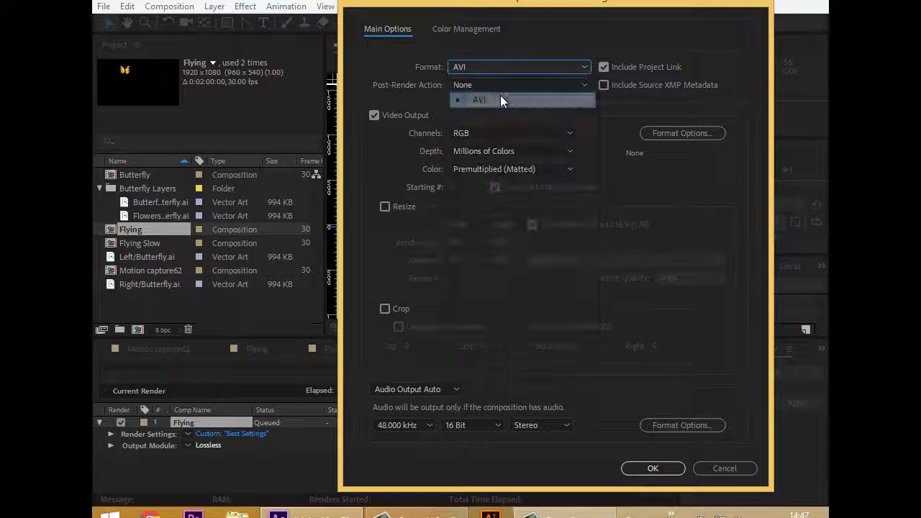
click(502, 85)
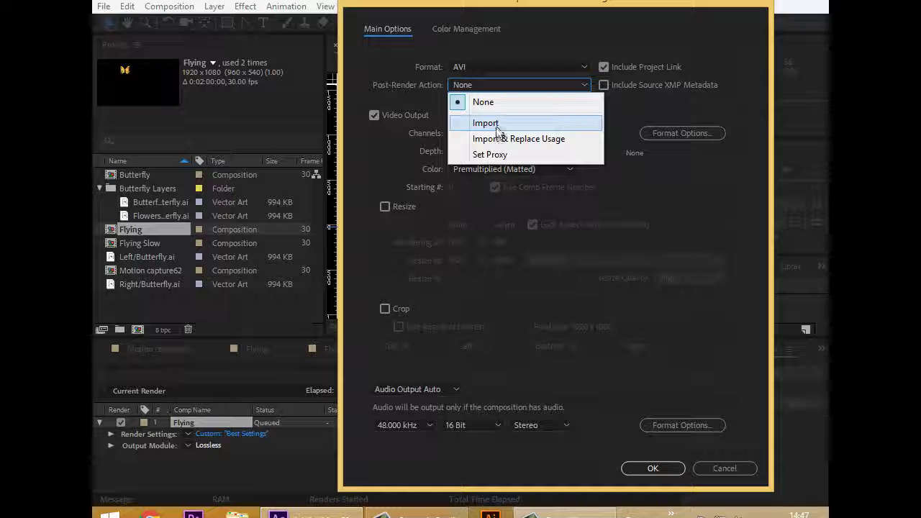
click(496, 125)
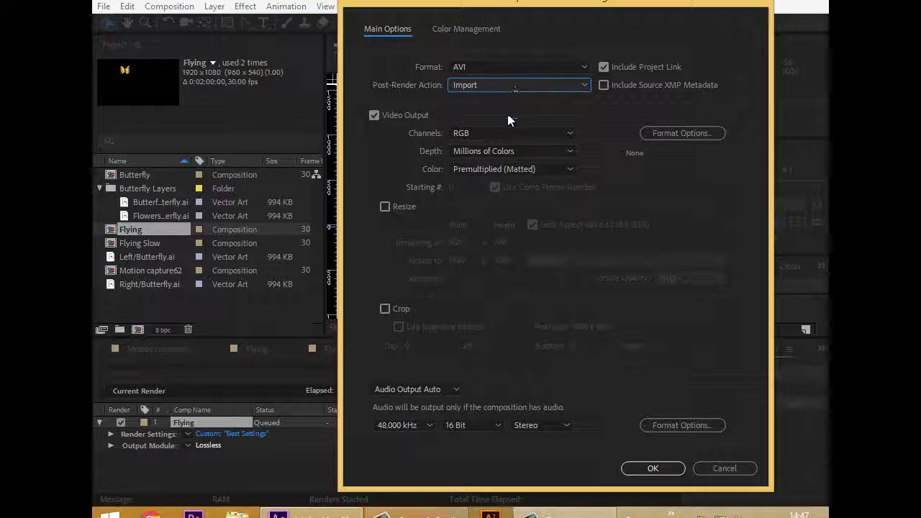
click(501, 136)
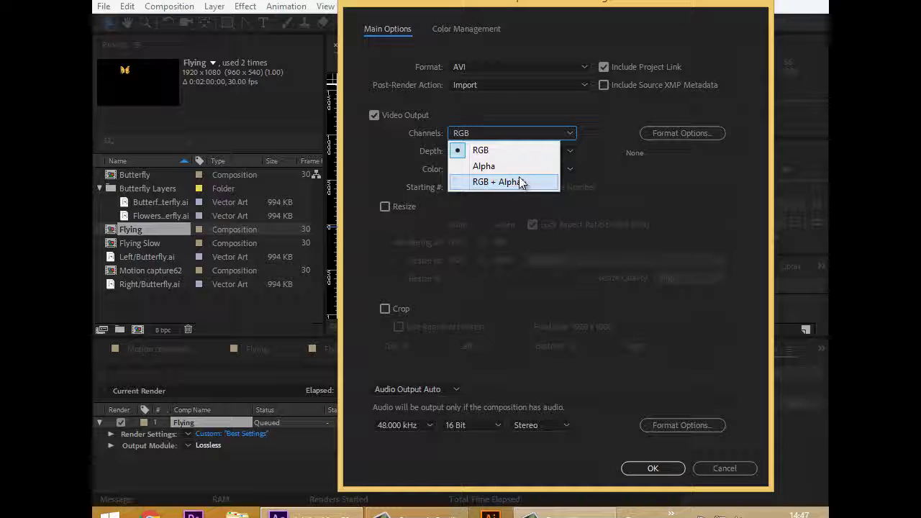
key(Up)
click(517, 181)
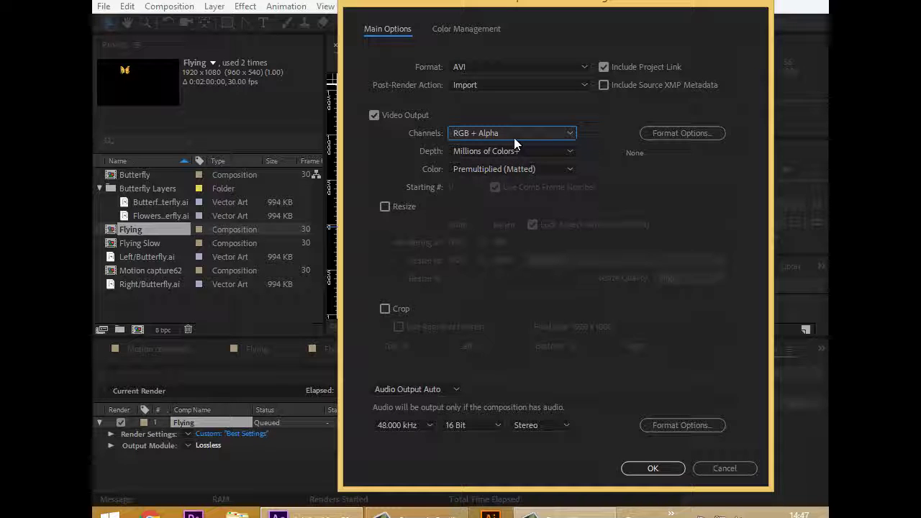
click(652, 469)
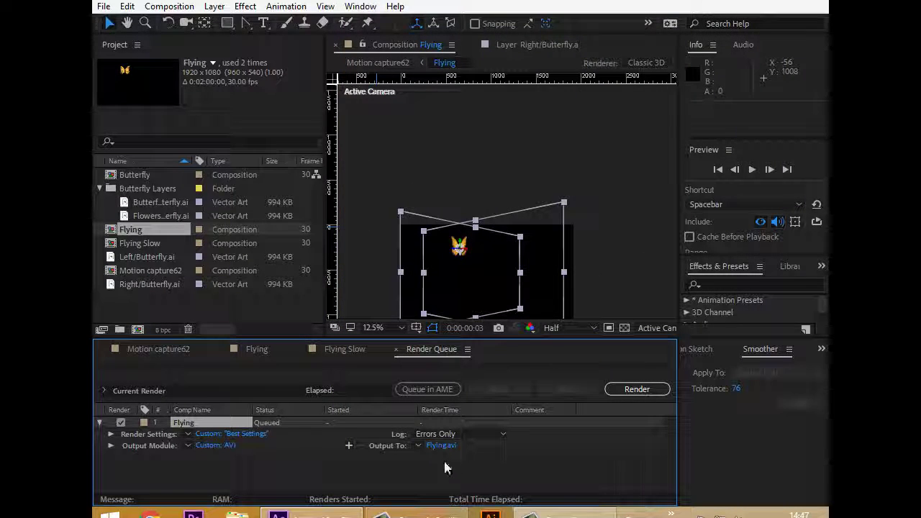
Set the output destination to Flying.avi in the W2 folder of Digi tal editing adv and render the queued composition
click(442, 448)
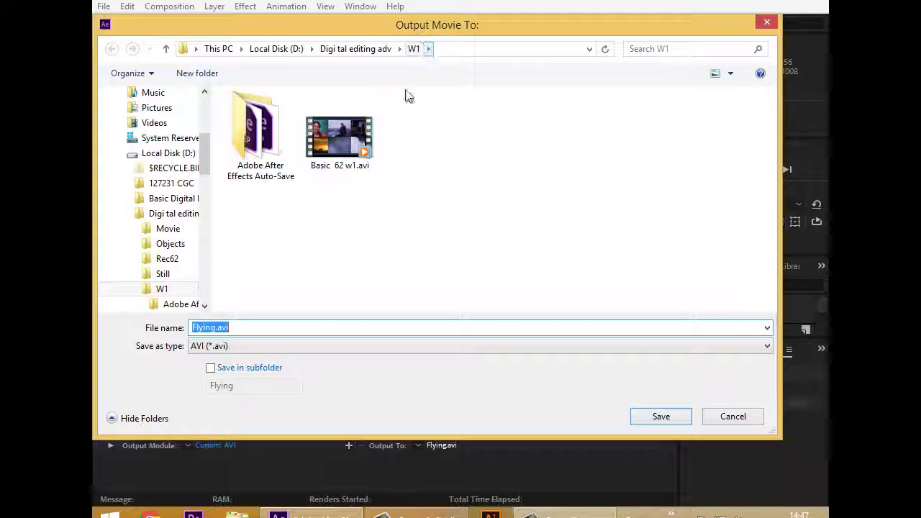
click(353, 48)
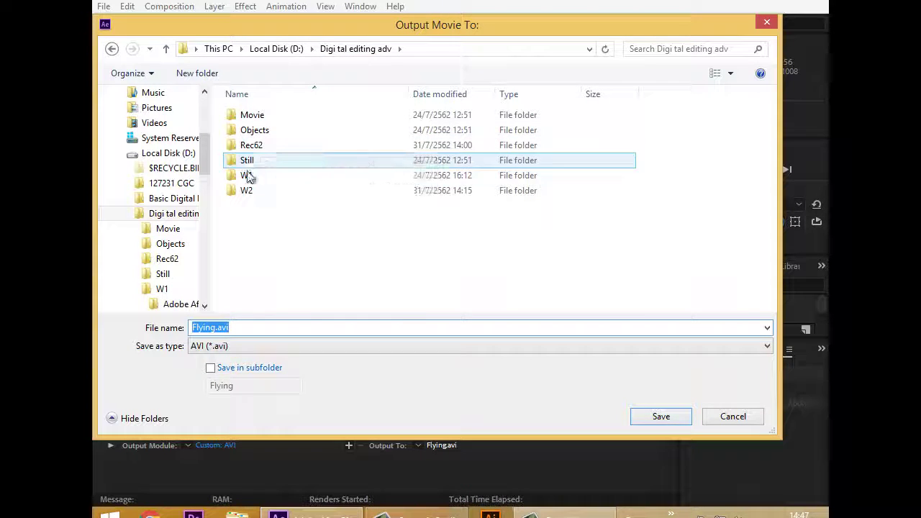
click(246, 191)
double_click(245, 191)
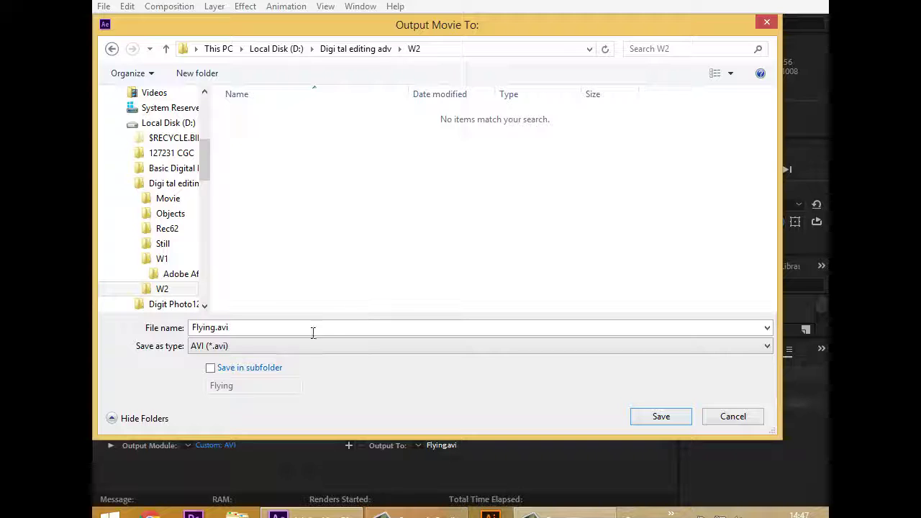
click(674, 425)
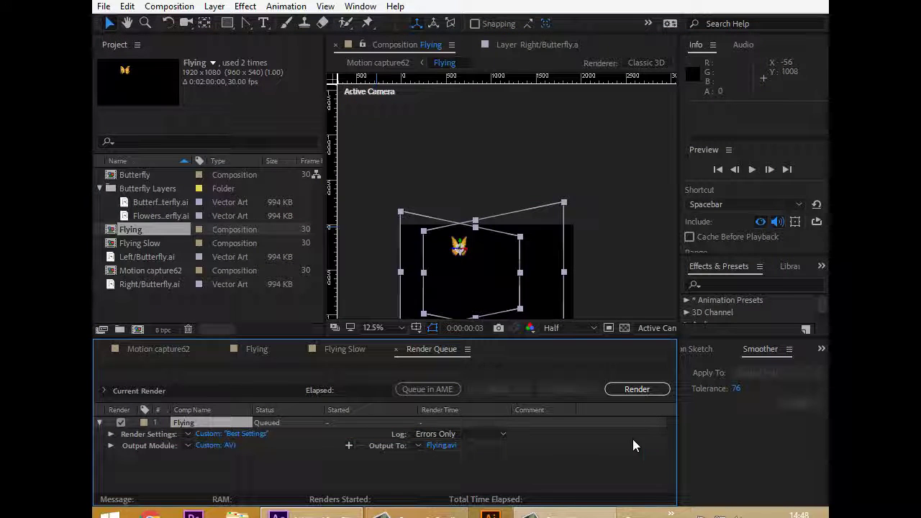
click(640, 392)
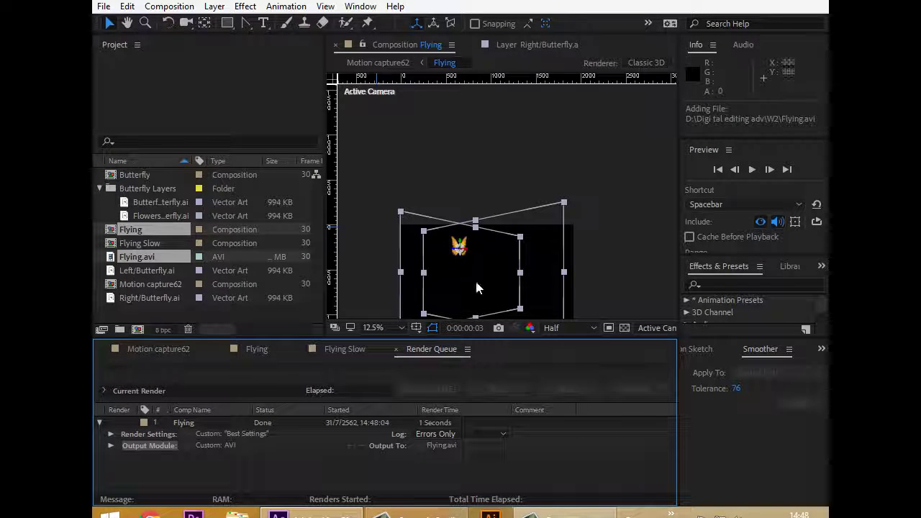
click(135, 256)
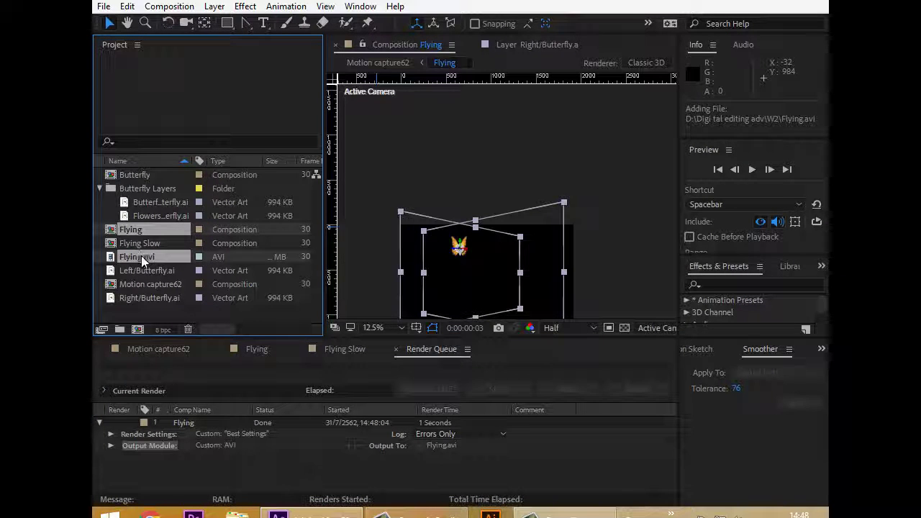
click(345, 349)
click(255, 349)
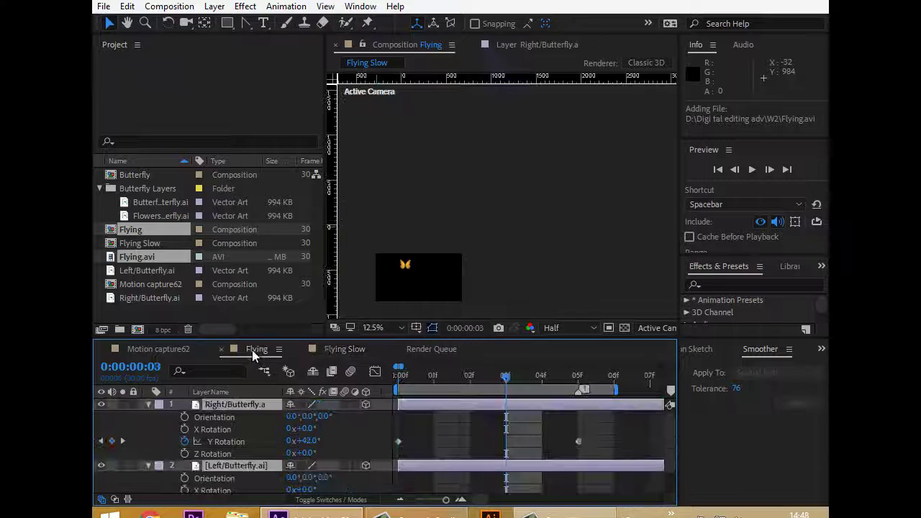
click(561, 513)
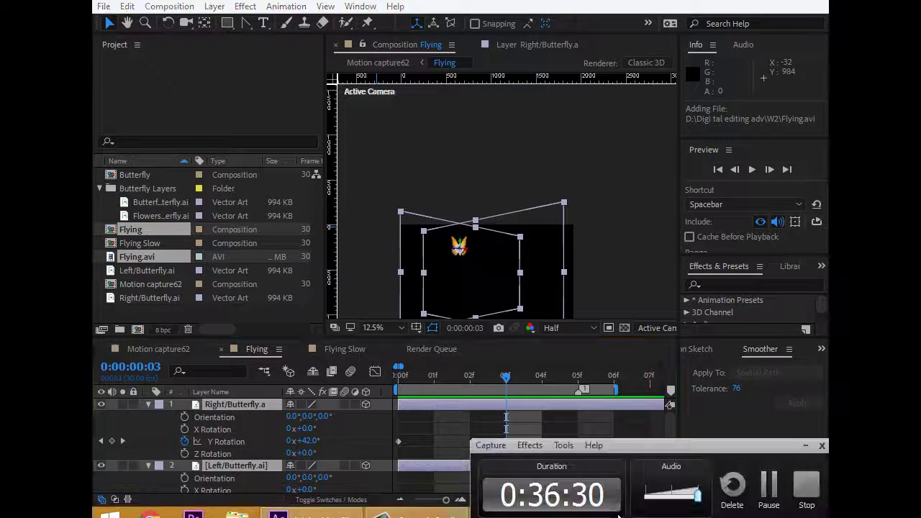
click(760, 488)
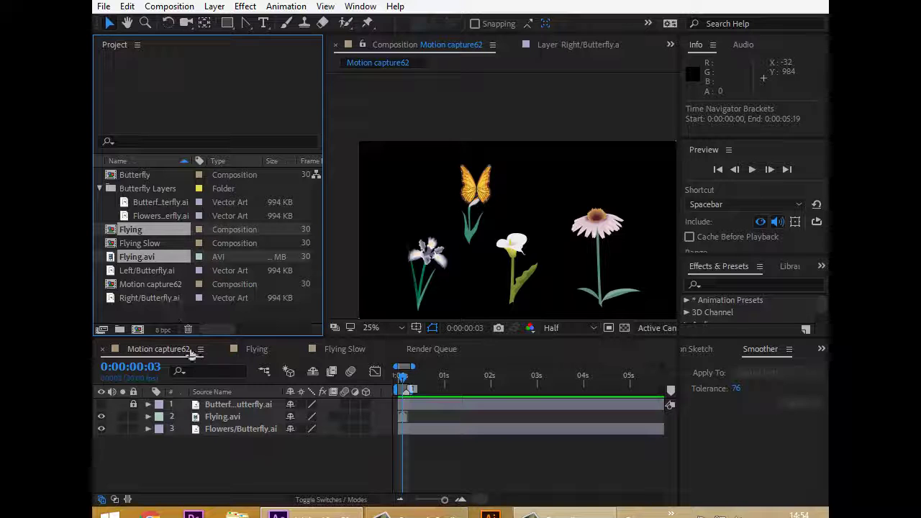
Examine the Flying.avi layer's short clip closely in the Motion capture62 timeline, with the current time at 0:00:00:02
click(213, 418)
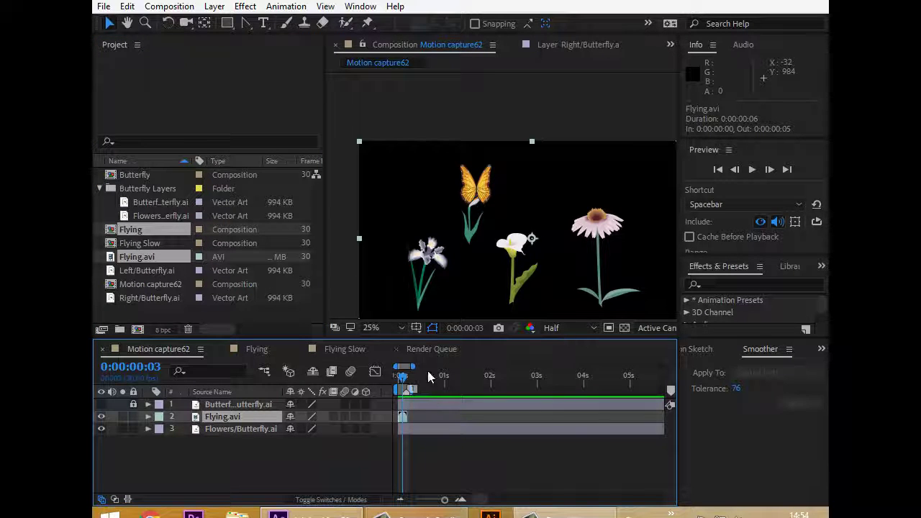
drag(414, 367, 405, 346)
click(414, 415)
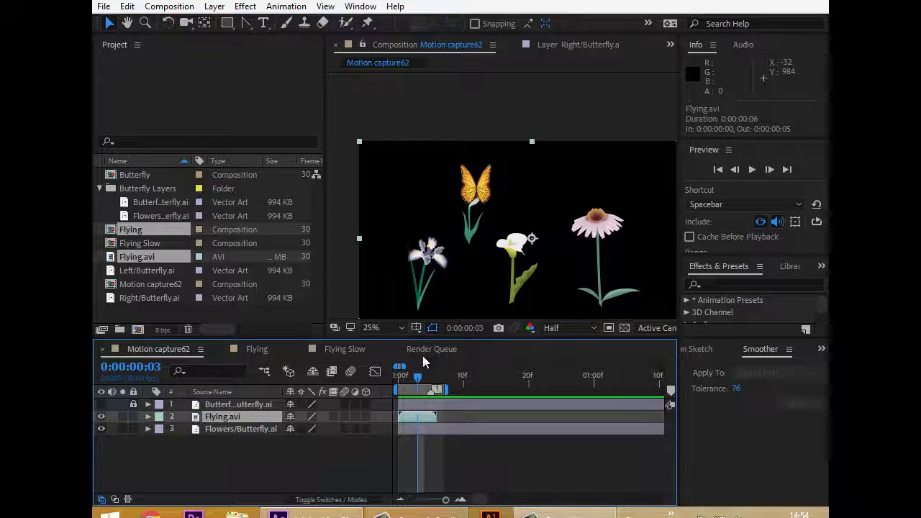
mouse_move(416, 378)
mouse_down()
mouse_move(395, 377)
mouse_move(433, 377)
mouse_move(411, 377)
mouse_up()
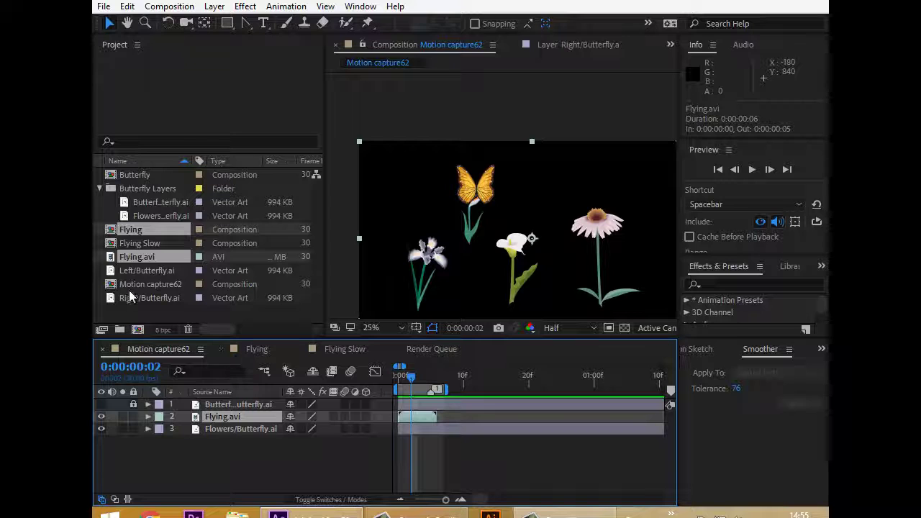
Interpret the Flying.avi footage in the project to loop 10 times
click(145, 472)
click(152, 258)
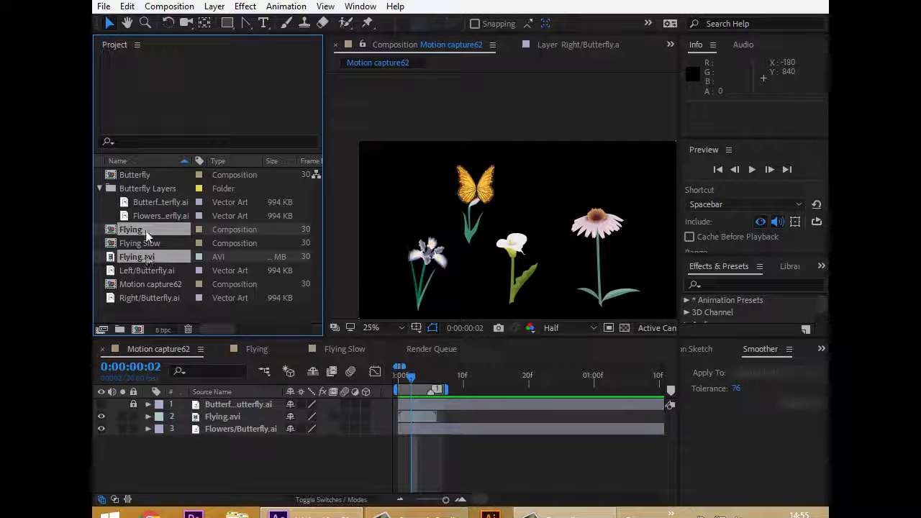
click(138, 258)
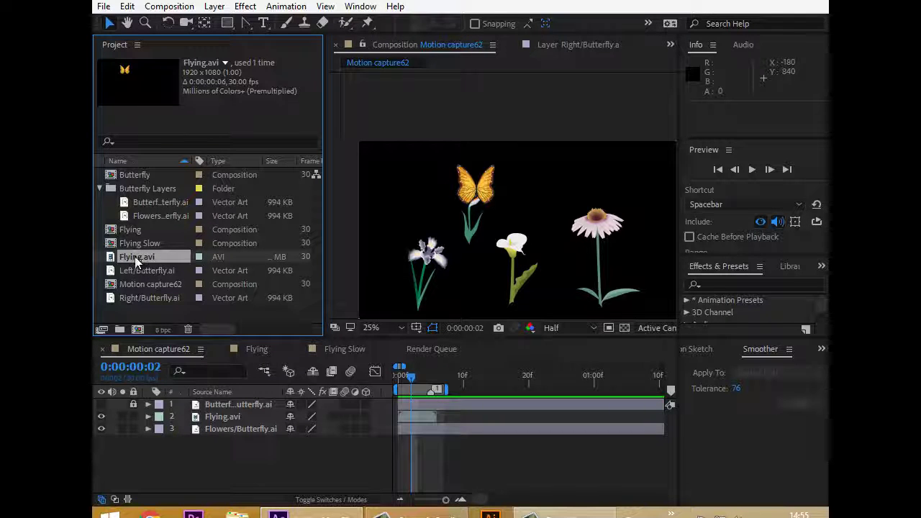
right_click(140, 254)
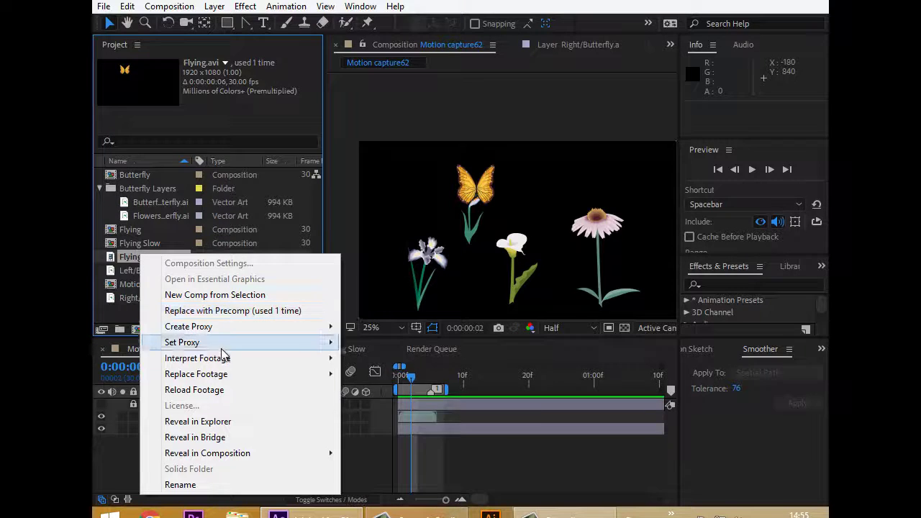
mouse_move(211, 365)
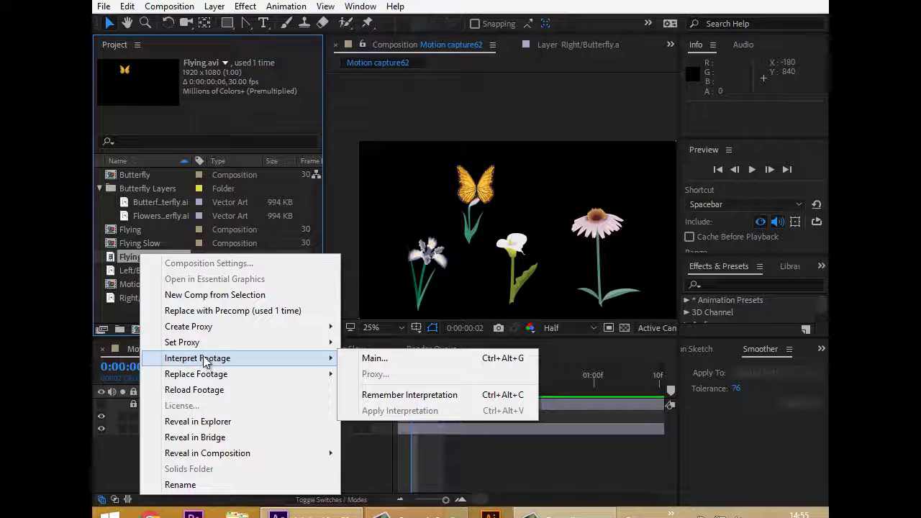
click(373, 360)
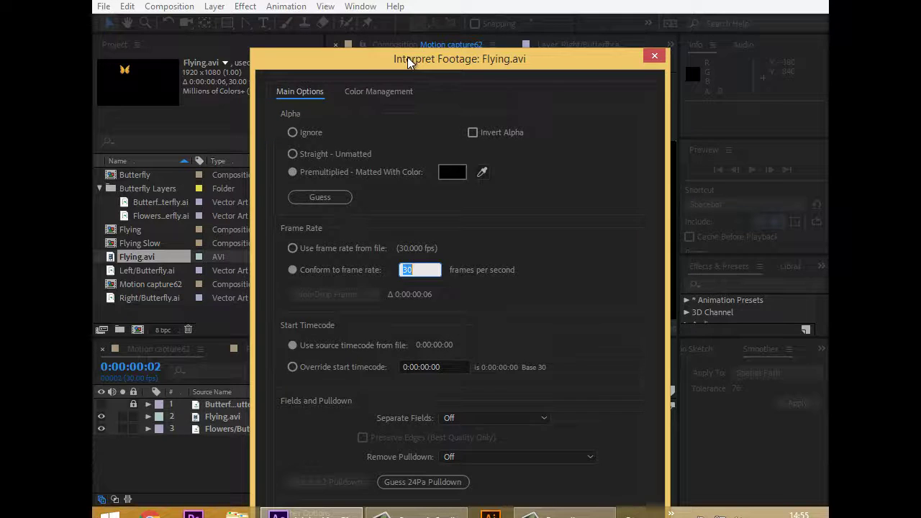
drag(407, 57, 492, 0)
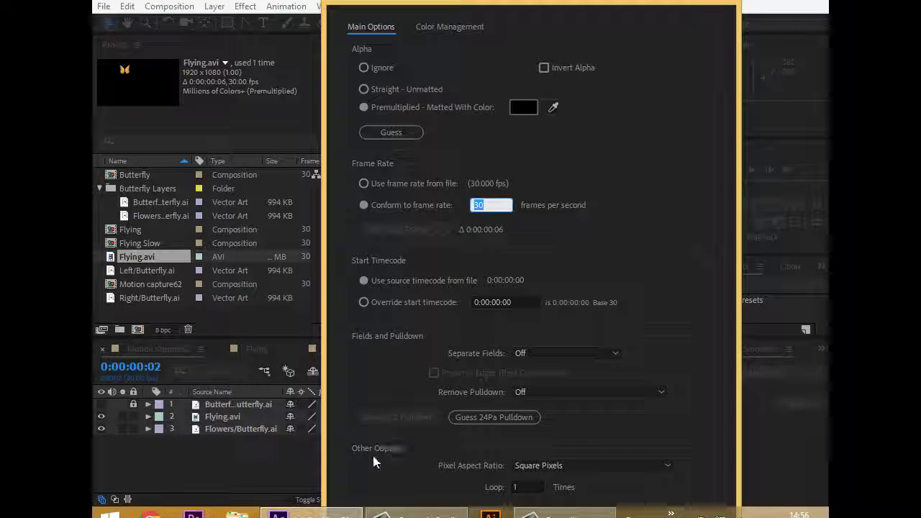
click(520, 488)
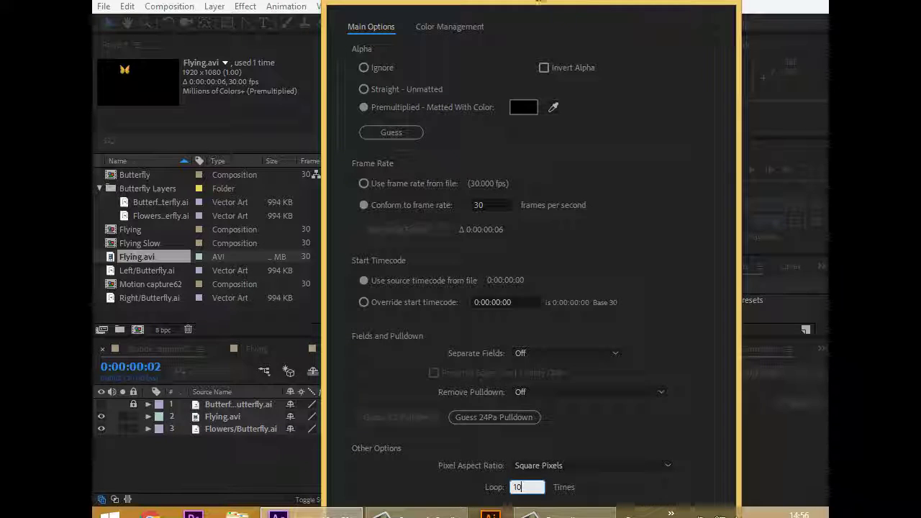
drag(566, 3, 484, 2)
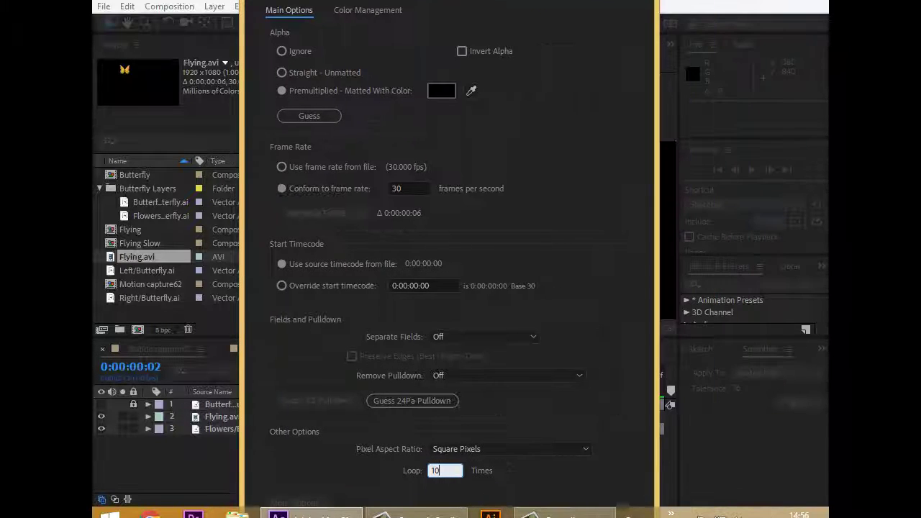
click(635, 474)
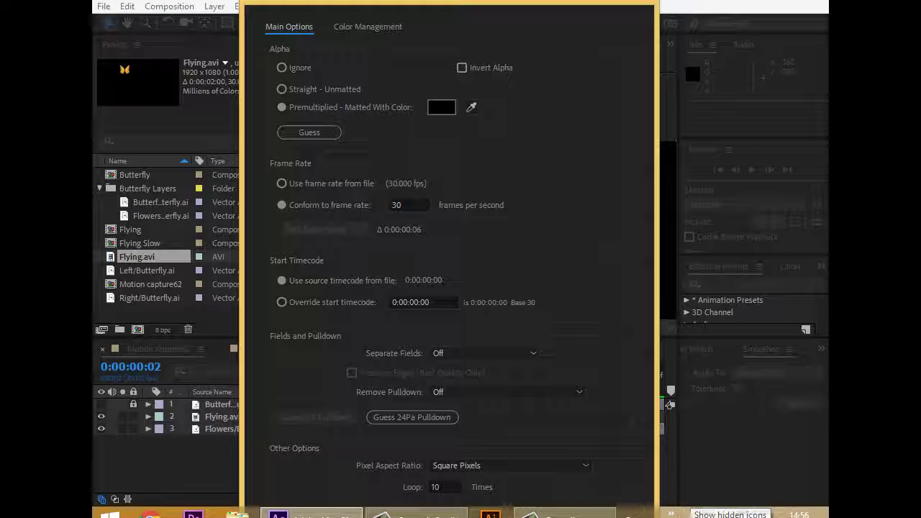
Turn on auto-hide for the Windows taskbar in its properties
click(759, 465)
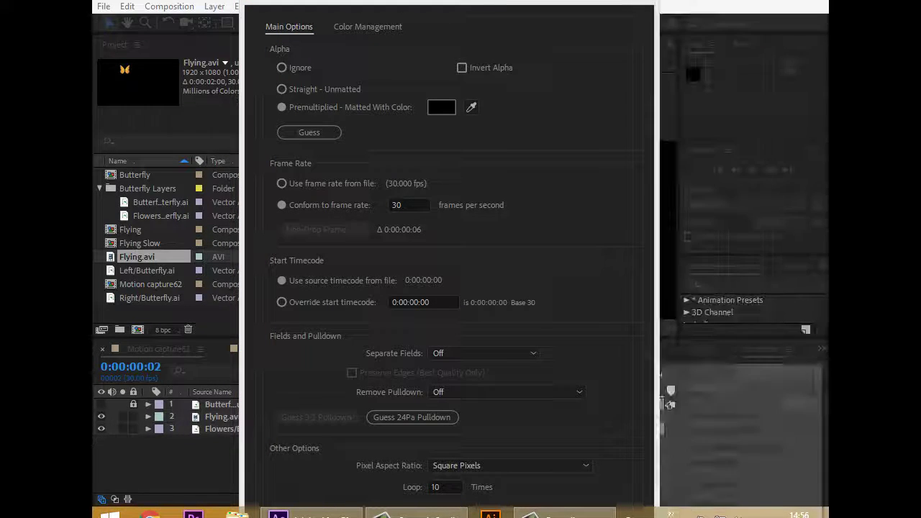
click(696, 502)
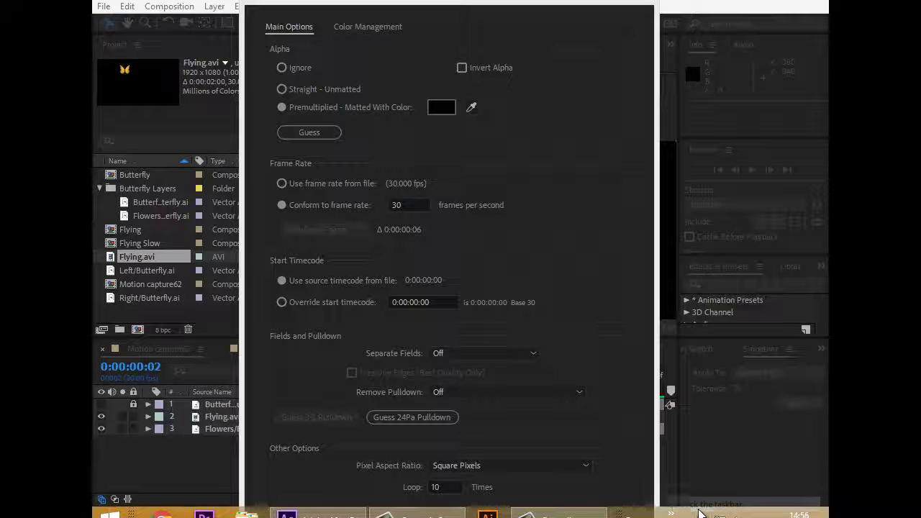
right_click(699, 511)
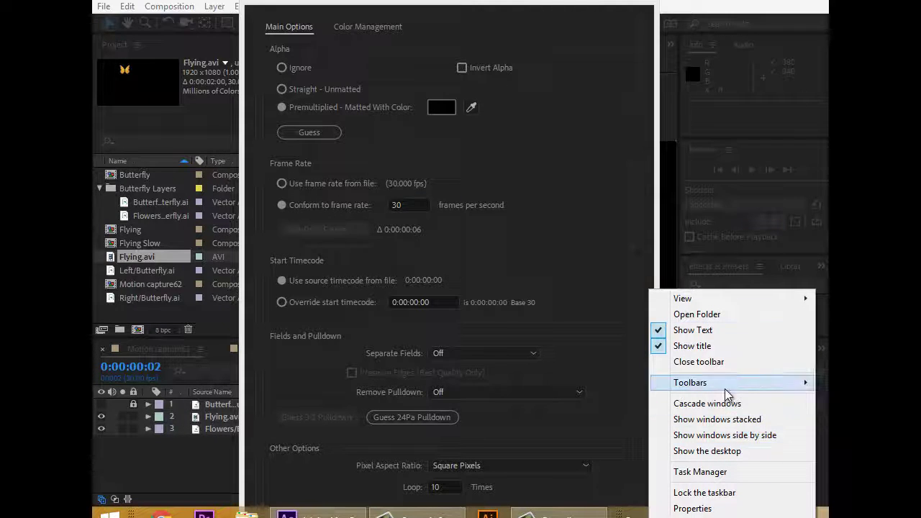
click(702, 509)
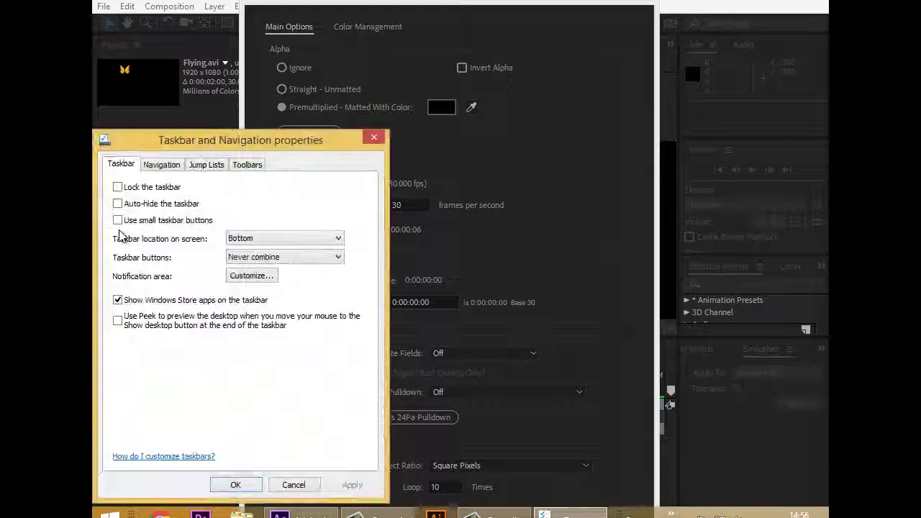
click(117, 203)
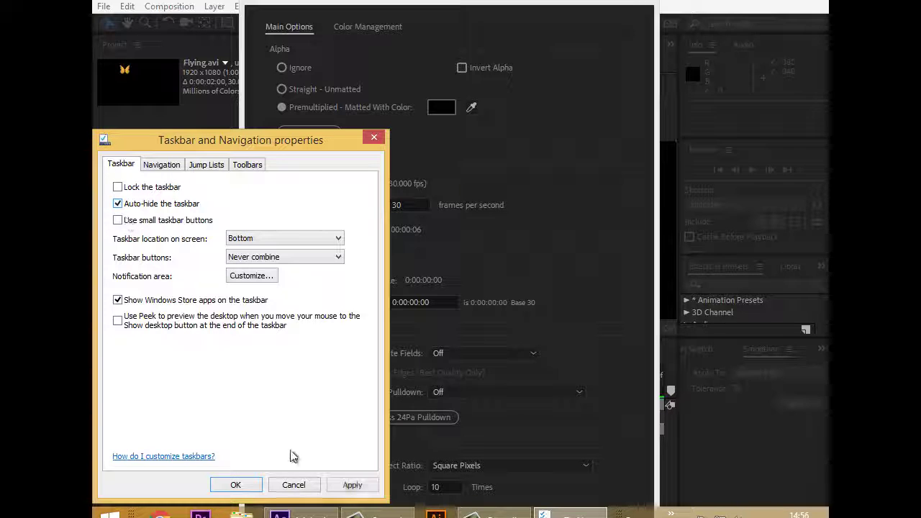
click(238, 485)
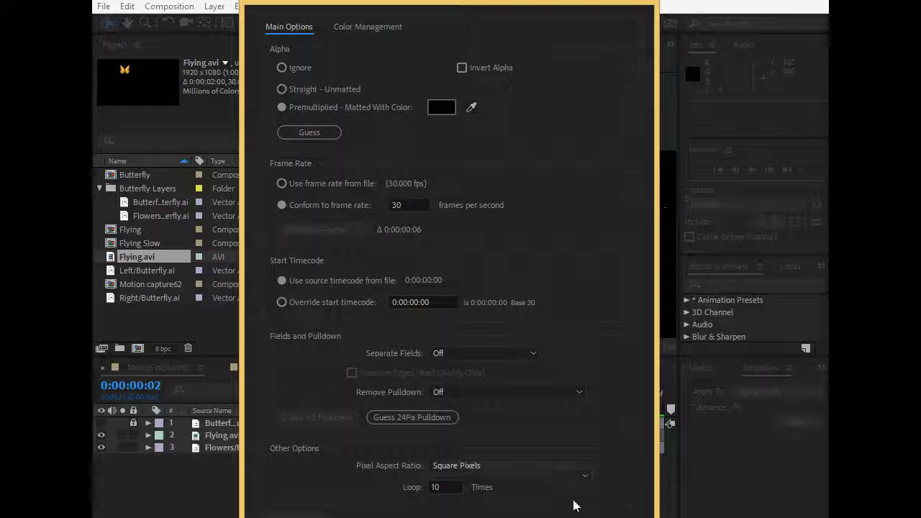
Apply the footage interpretation that loops Flying.avi 10 times
drag(554, 4, 565, 0)
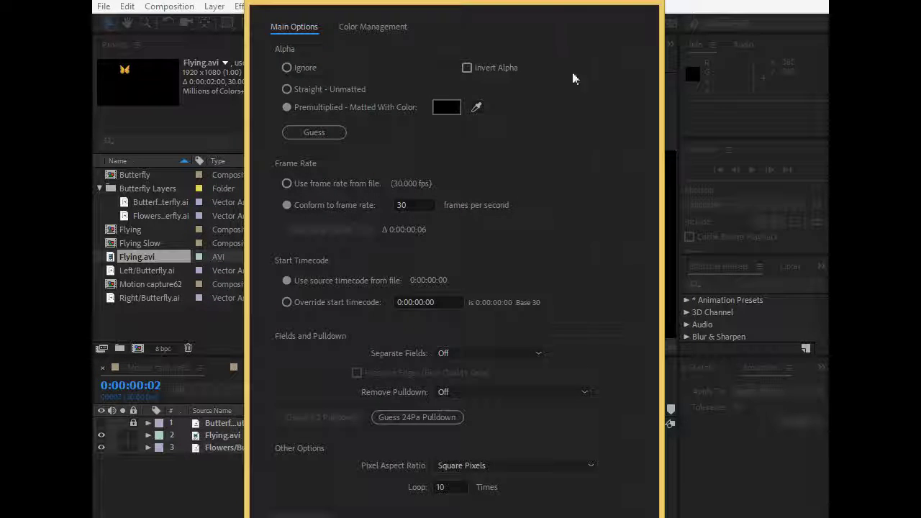
key(Tab)
key(Tab)
key(Tab)
key(Tab)
key(Tab)
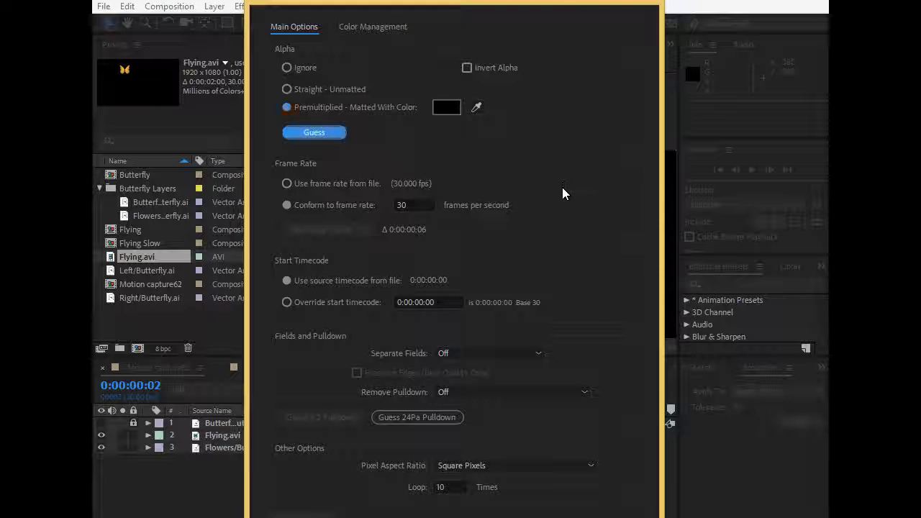
key(Tab)
key(Tab)
key(Tab)
key(Tab)
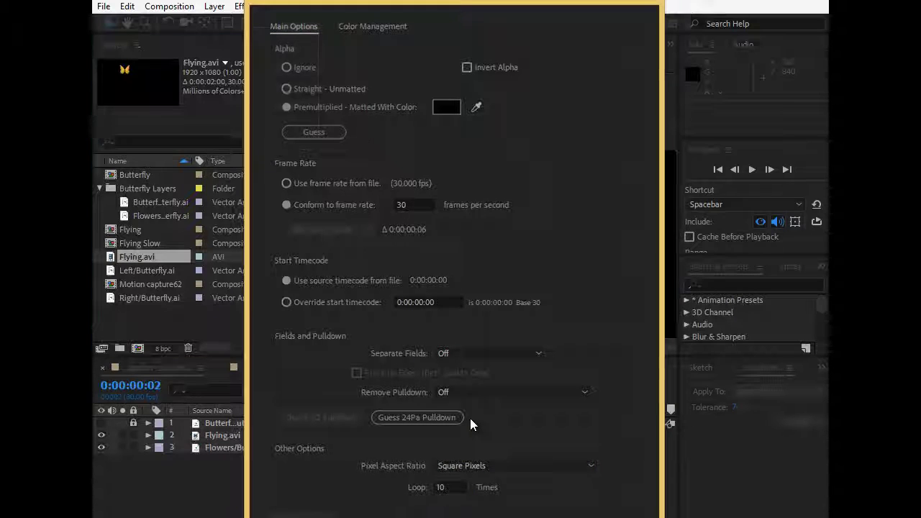
key(Return)
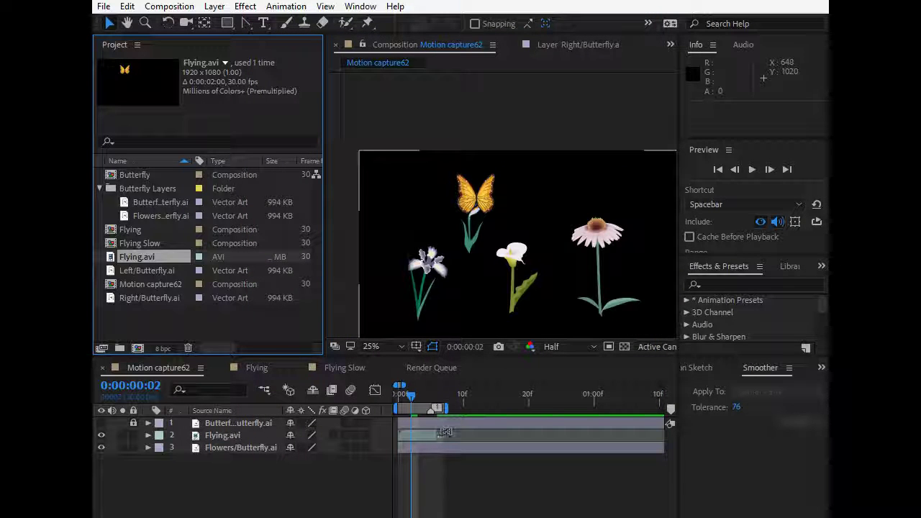
Extend the Flying.avi layer to a duration of 0:00:02:00 and the work area to 0:00:01:09, and preview the composition
drag(435, 436, 525, 434)
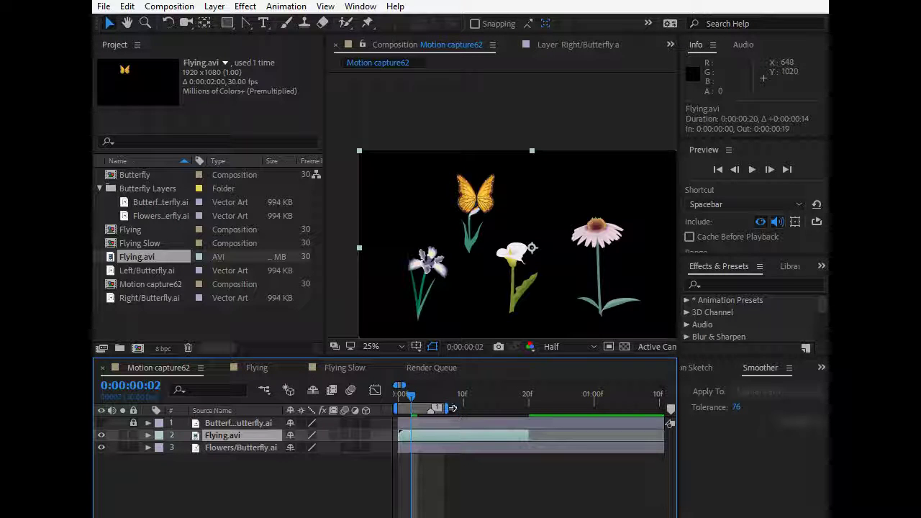
drag(453, 409, 643, 406)
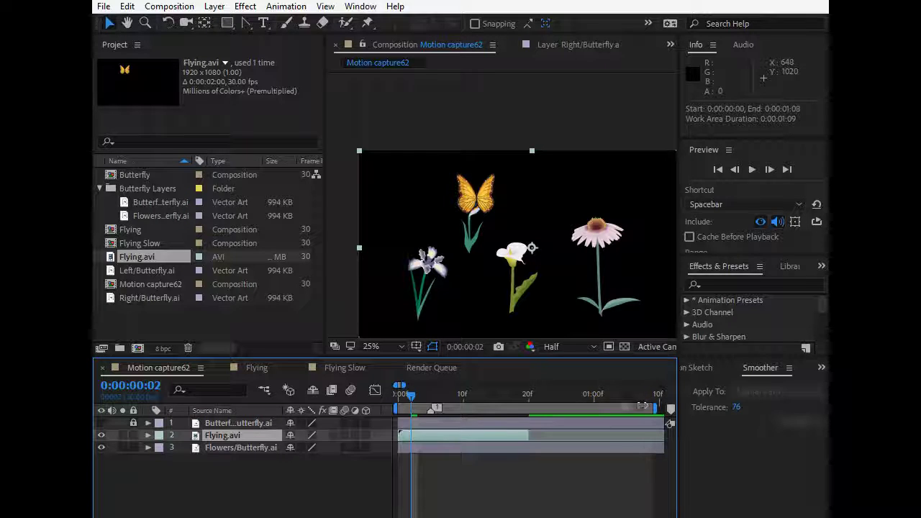
drag(403, 386, 560, 382)
drag(403, 436, 401, 436)
key(h)
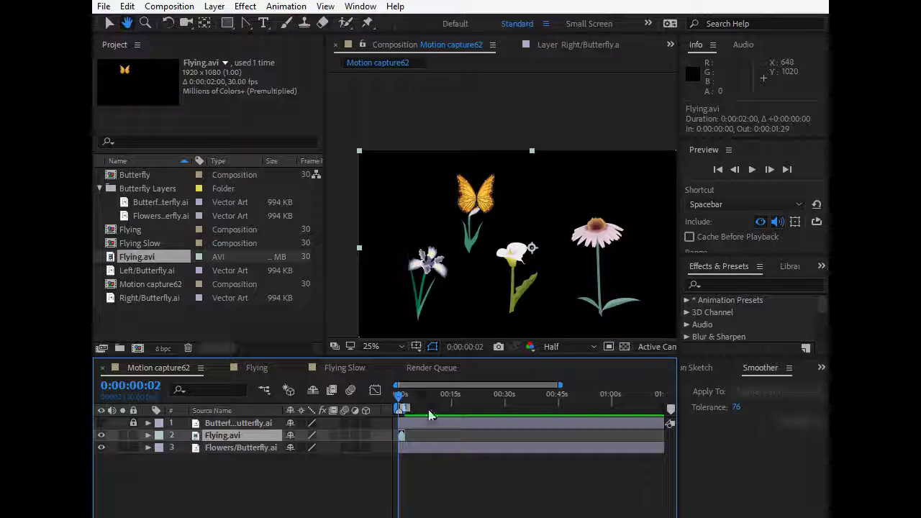
key(space)
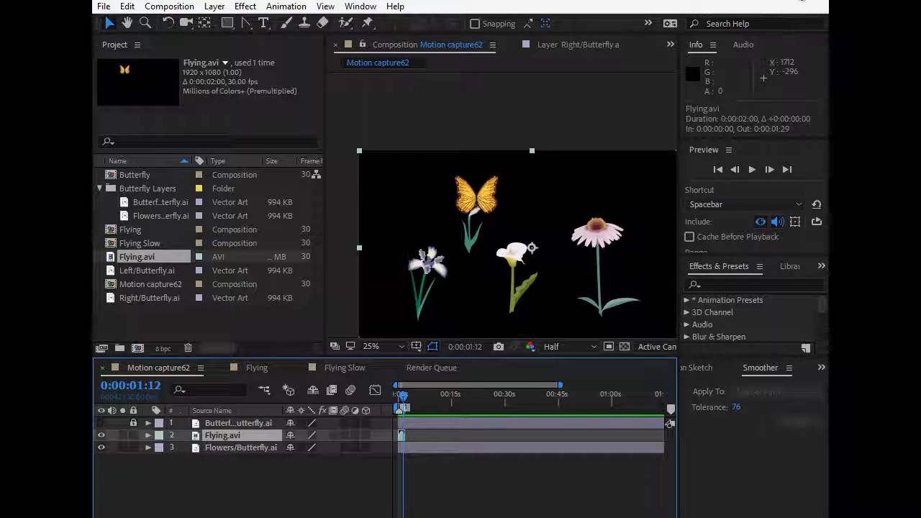
Reinterpret the Flying.avi footage in the project to loop 200 times
click(795, 4)
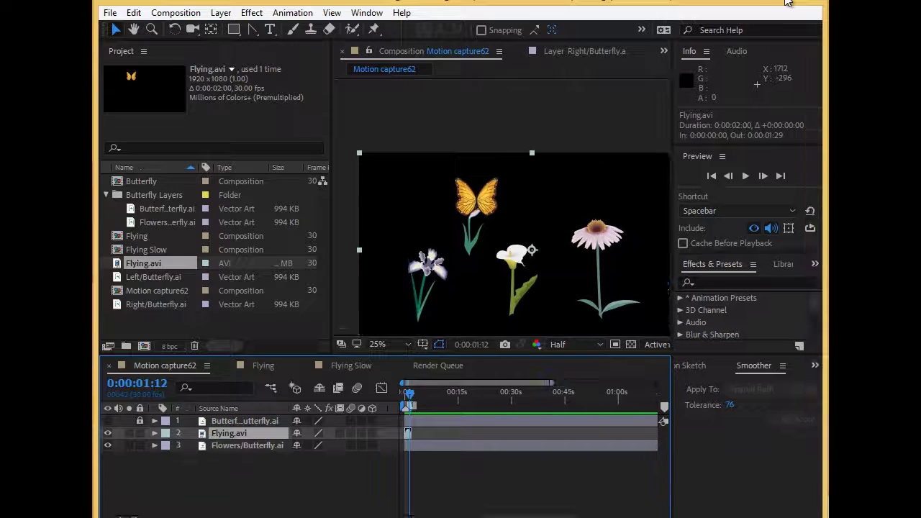
right_click(144, 265)
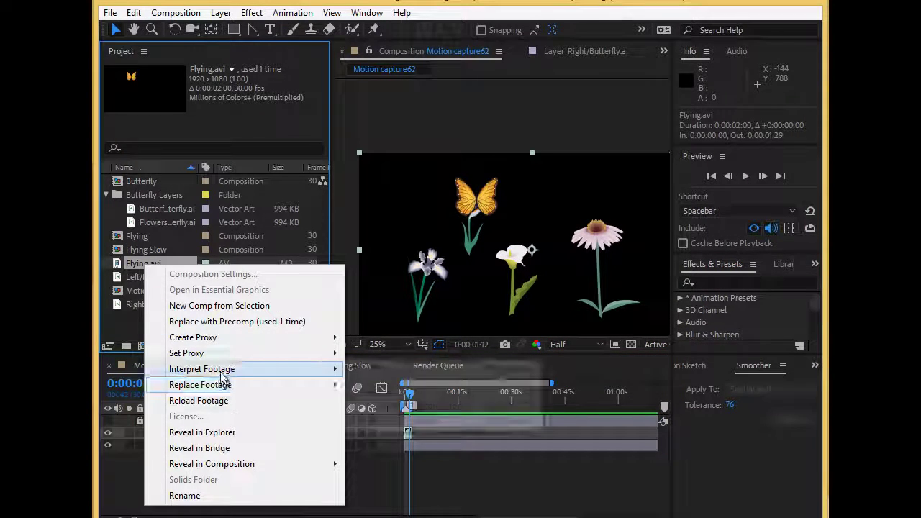
mouse_move(223, 376)
click(364, 371)
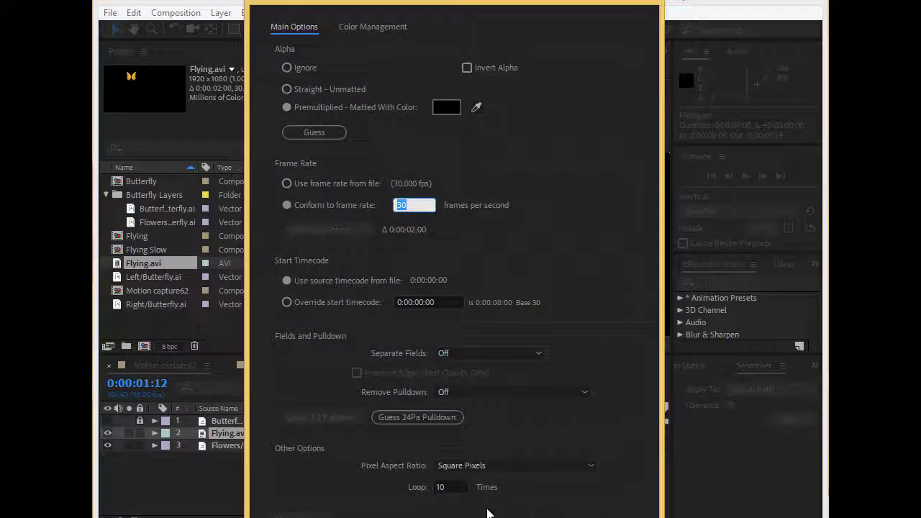
click(464, 486)
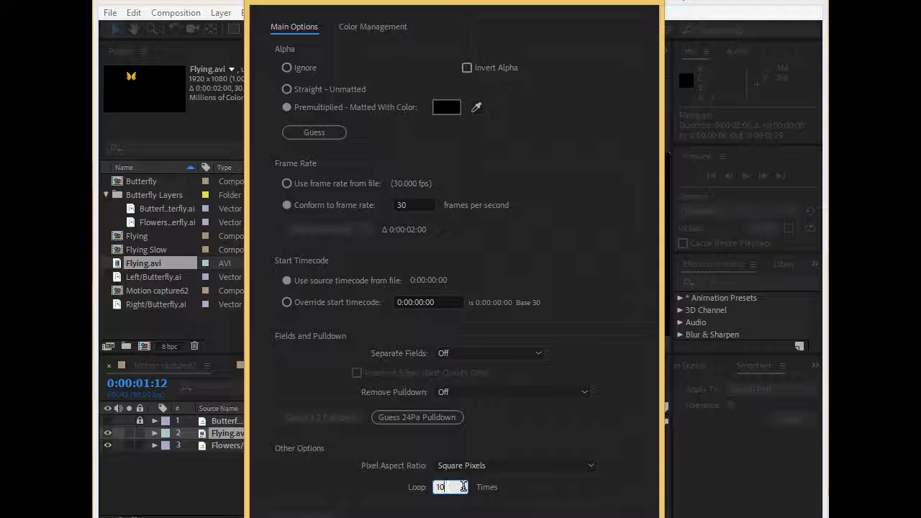
drag(502, 9, 469, 8)
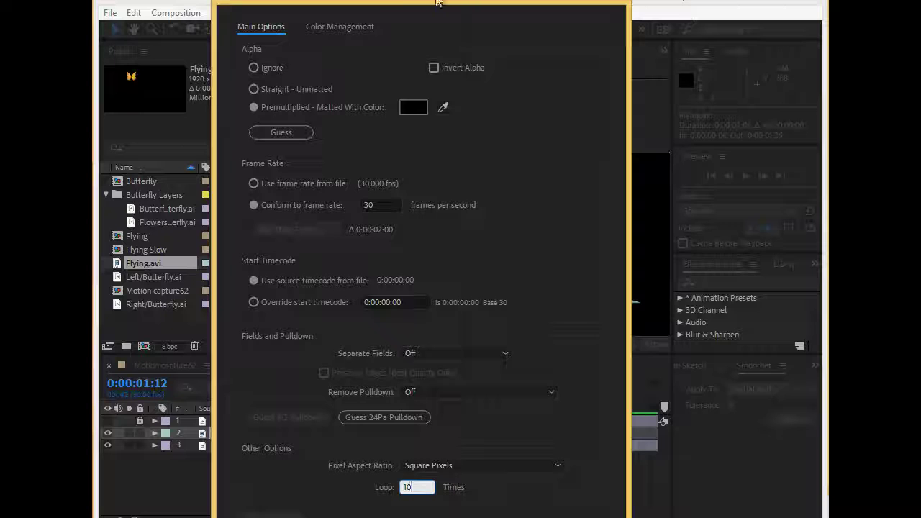
mouse_move(469, 9)
mouse_down()
mouse_move(487, 0)
mouse_move(480, 12)
mouse_up()
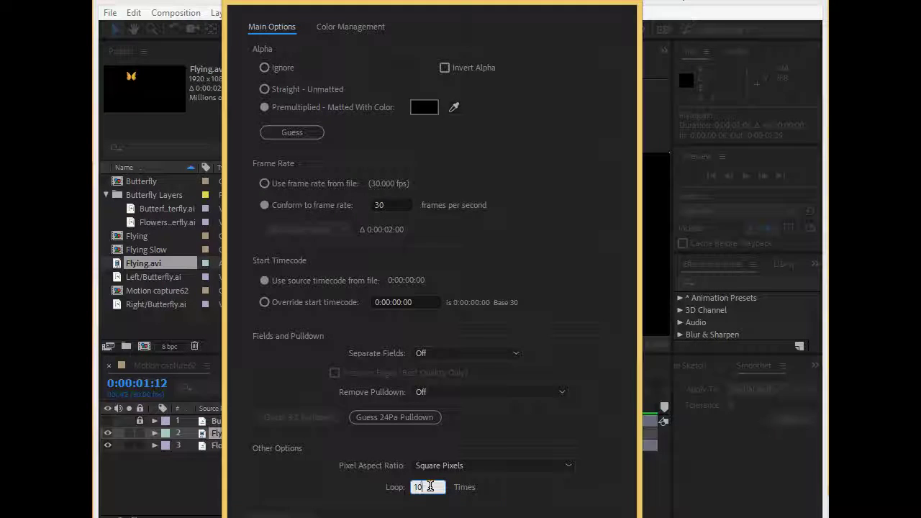
drag(431, 487, 414, 490)
drag(430, 487, 409, 498)
text(200)
click(480, 501)
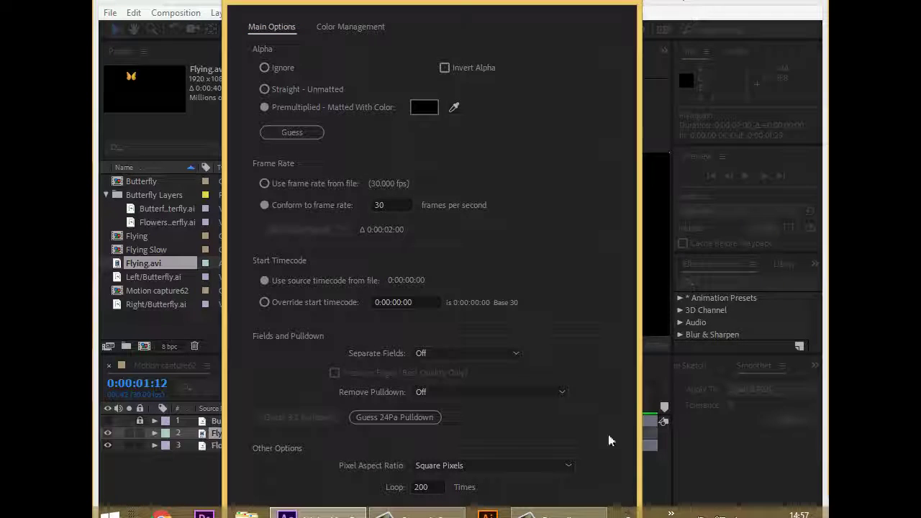
key(Return)
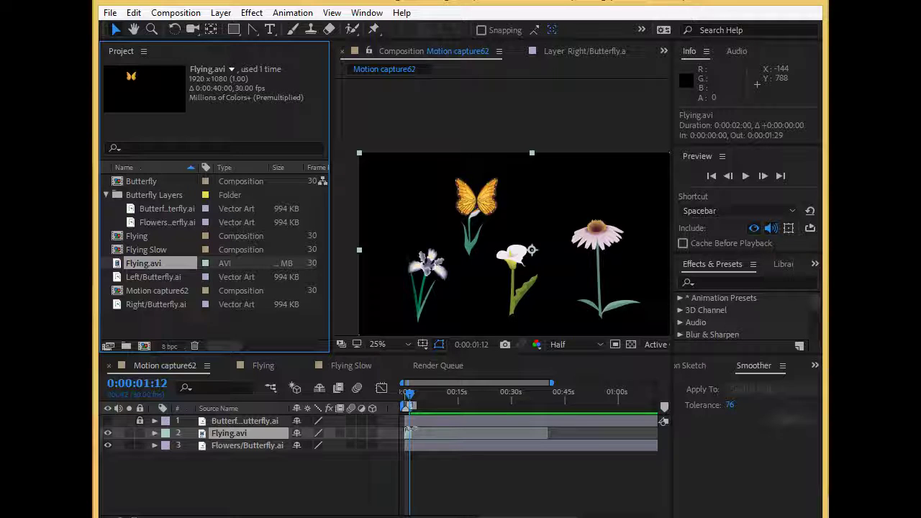
Extend the Flying.avi layer to a duration of 0:00:39:24 and check the looped flapping by previewing and scrubbing through it
drag(407, 433, 546, 433)
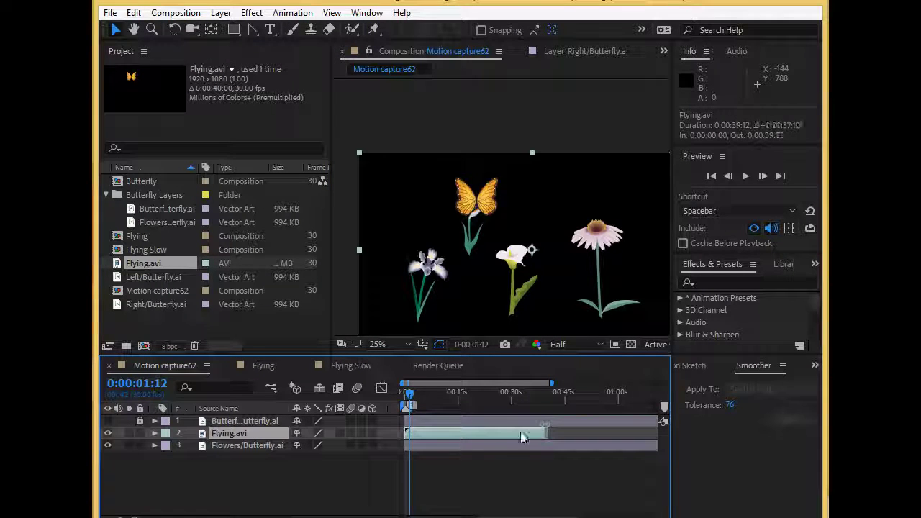
key(space)
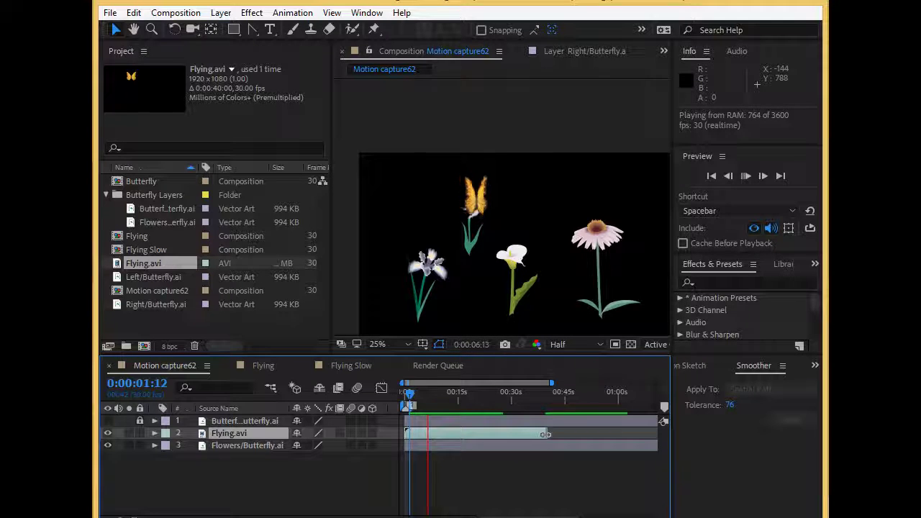
drag(552, 383, 655, 384)
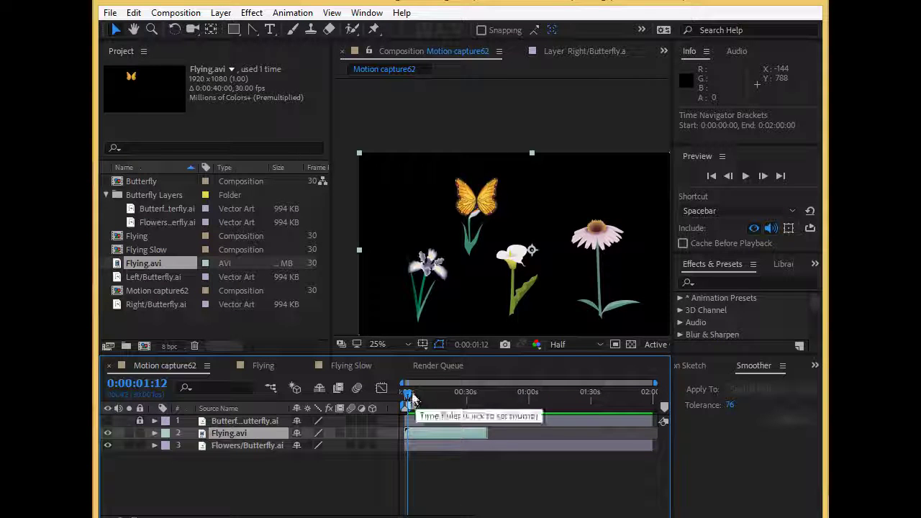
drag(407, 394, 451, 405)
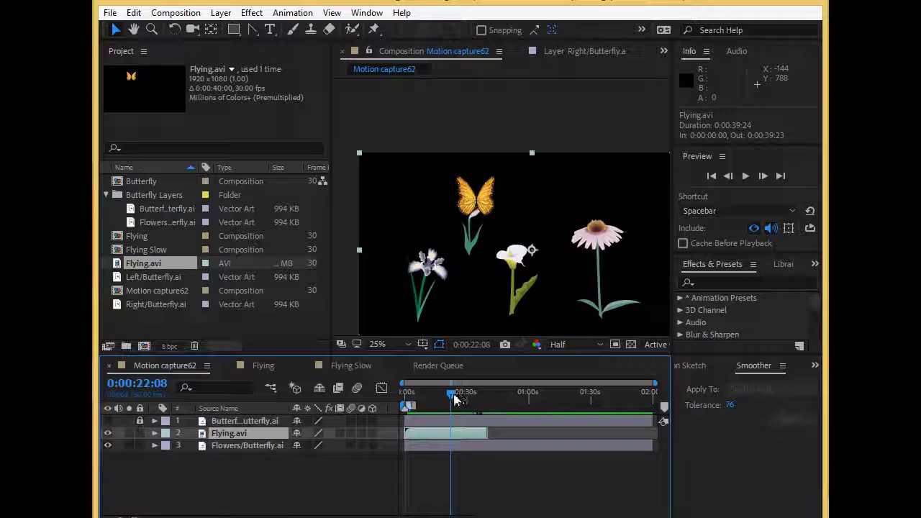
drag(455, 400, 423, 399)
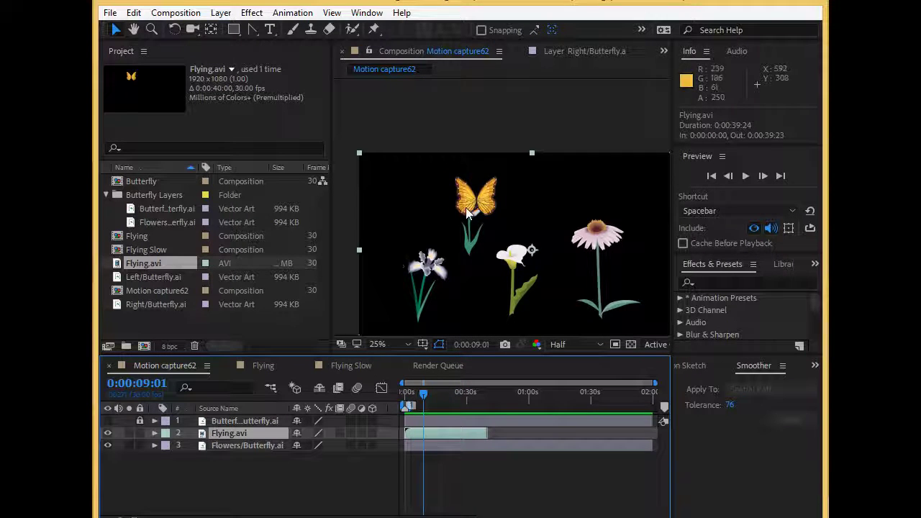
Reveal the Flying.avi layer's Transform properties and return the current time to 0:00:00:00
click(256, 436)
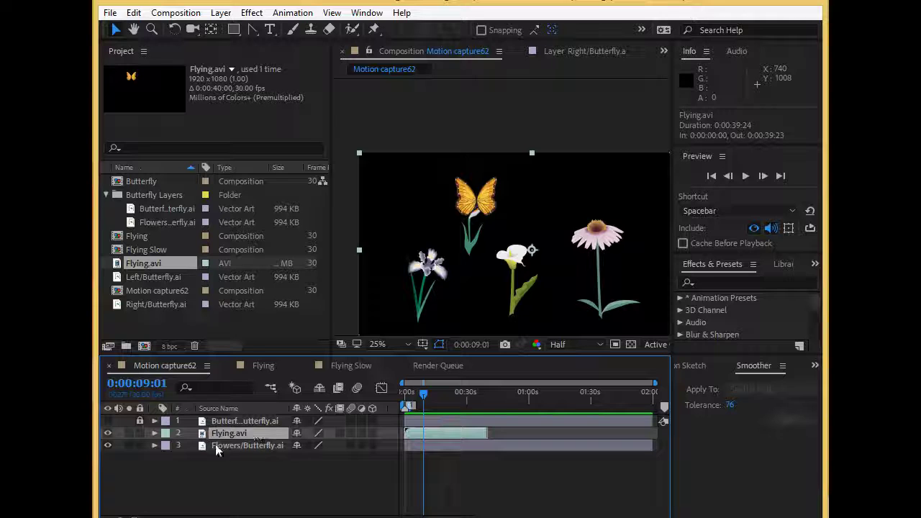
click(154, 434)
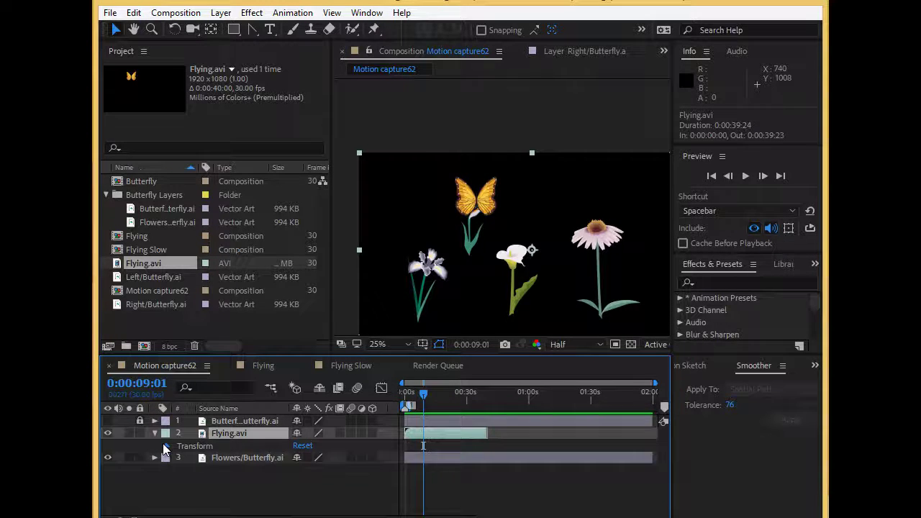
click(166, 446)
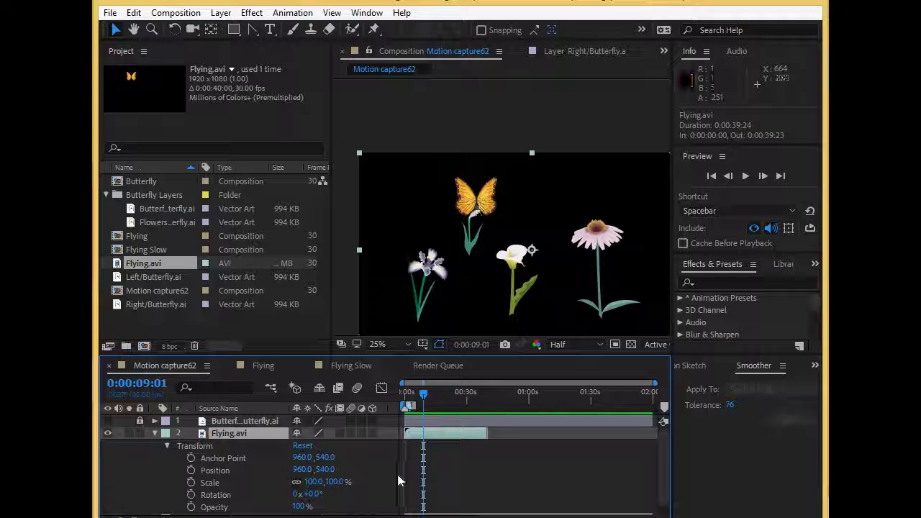
drag(423, 403, 404, 400)
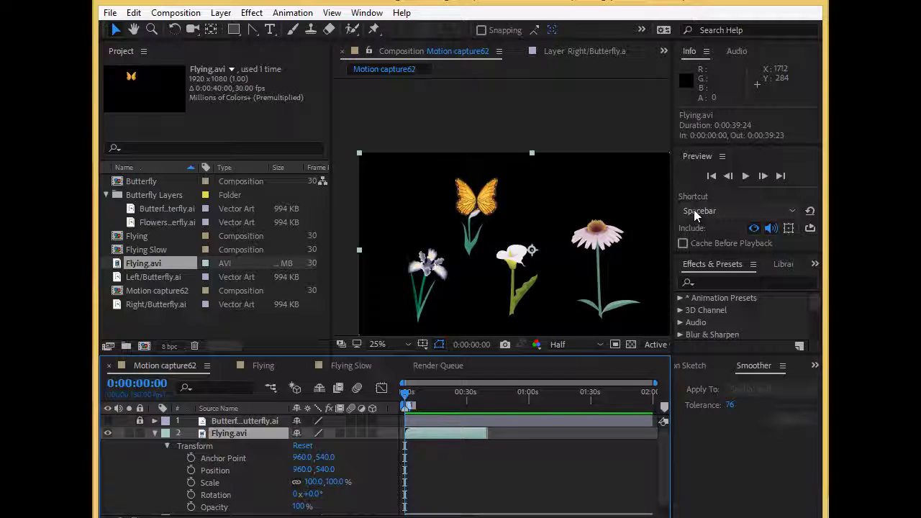
Interpret the Flying.avi footage in the project to loop 600 times
right_click(142, 262)
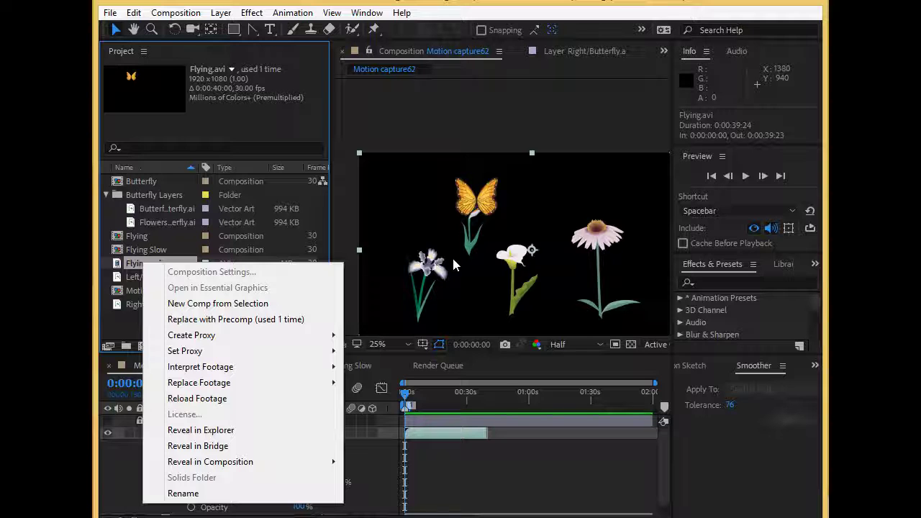
click(443, 434)
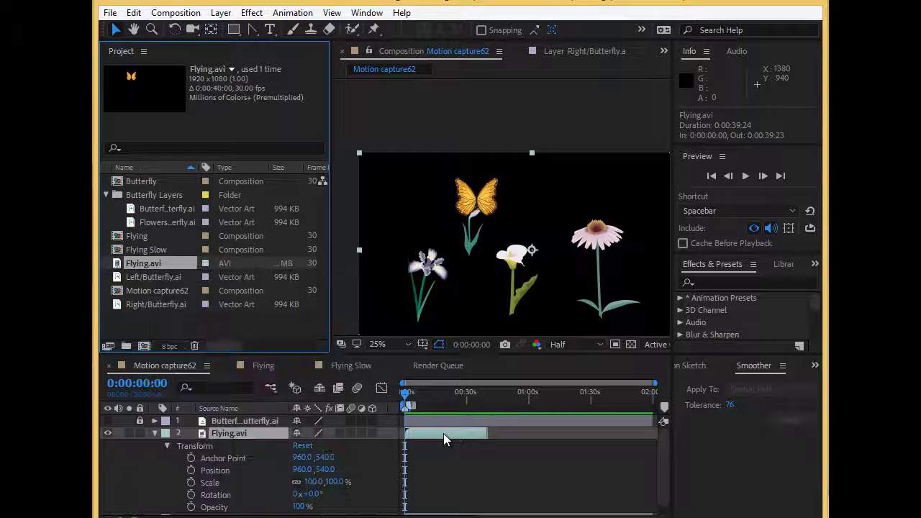
right_click(179, 270)
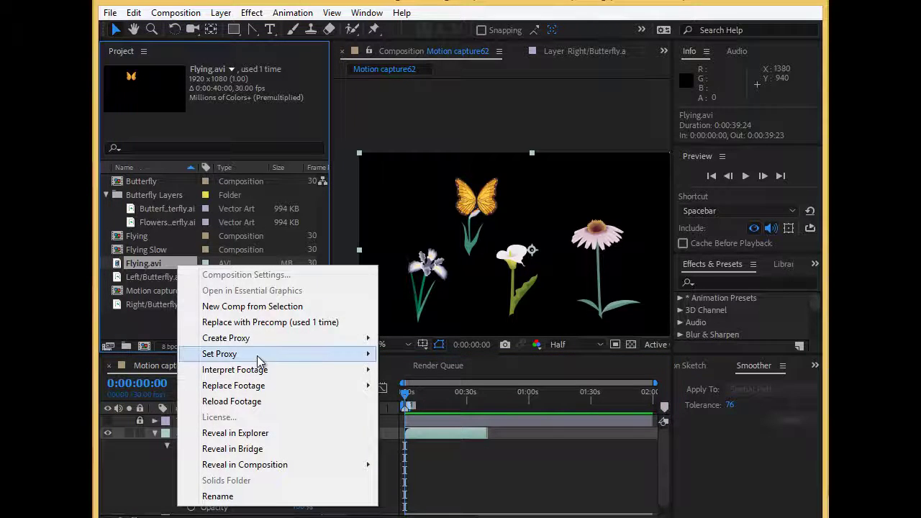
mouse_move(259, 373)
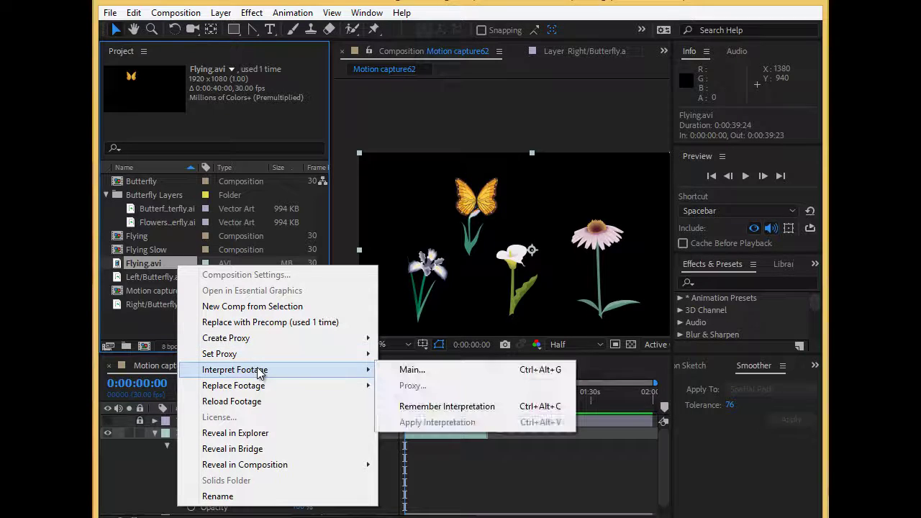
click(422, 369)
click(429, 487)
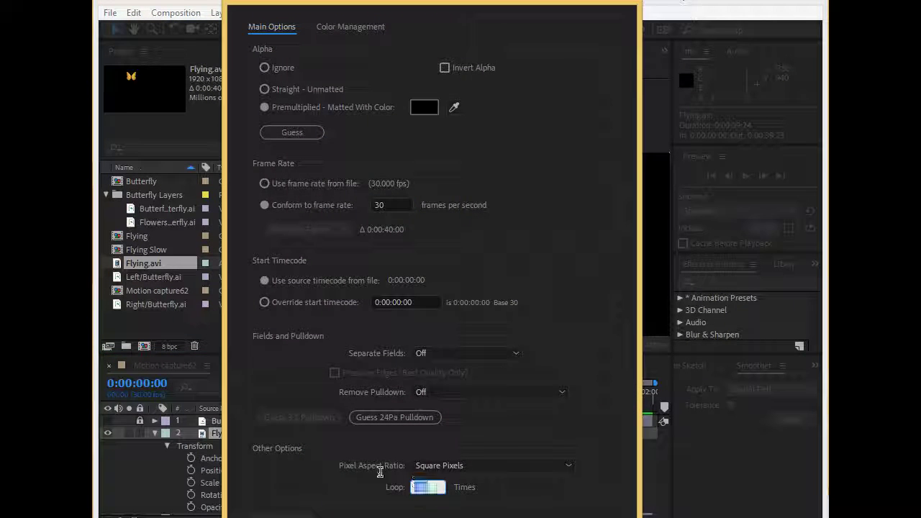
text(600)
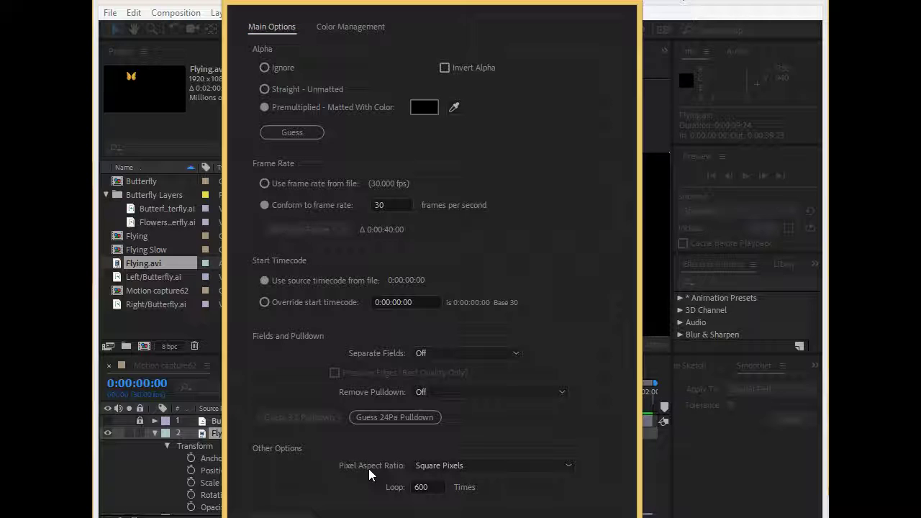
key(Return)
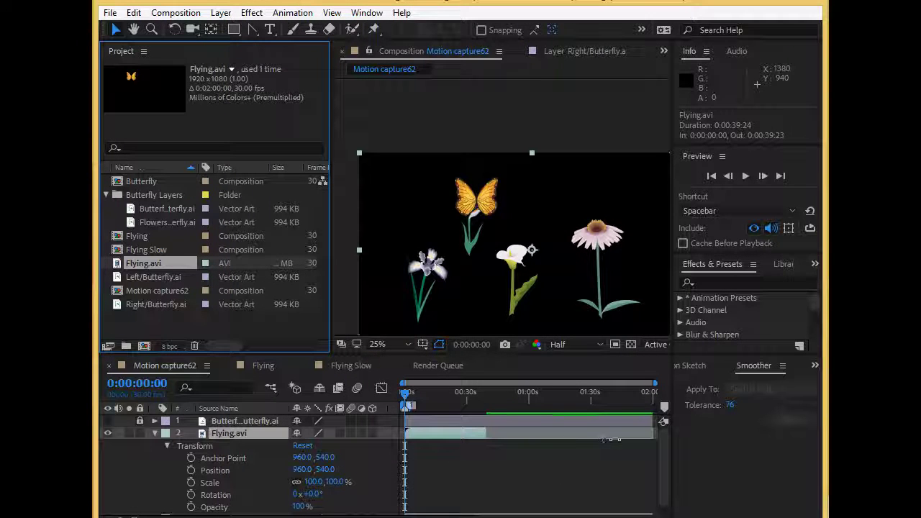
Extend the Flying.avi layer to a duration of 0:02:00:00, stretch the work area almost to its end, and preview the flapping
drag(488, 432, 655, 432)
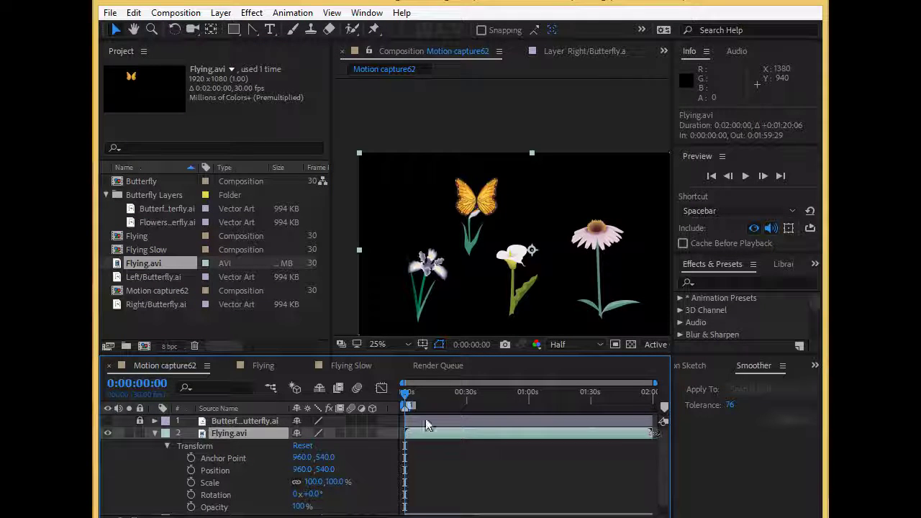
key(space)
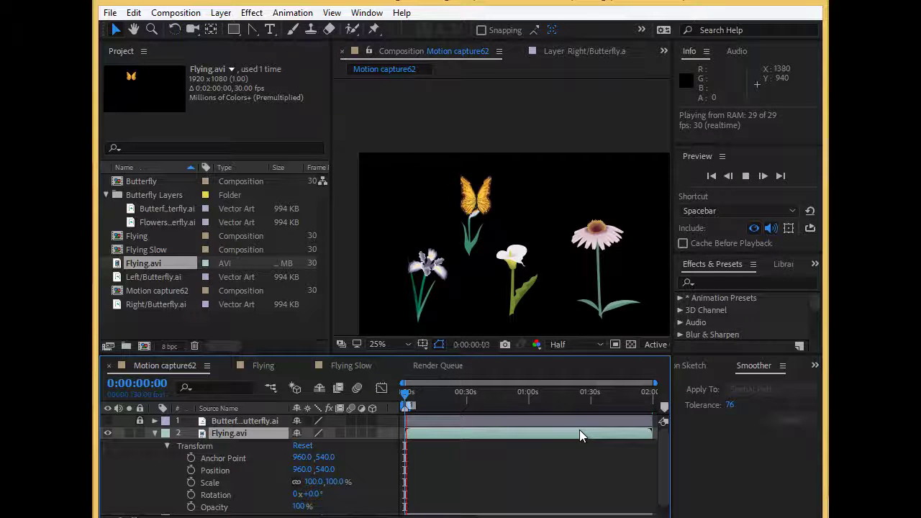
drag(415, 405, 628, 403)
key(space)
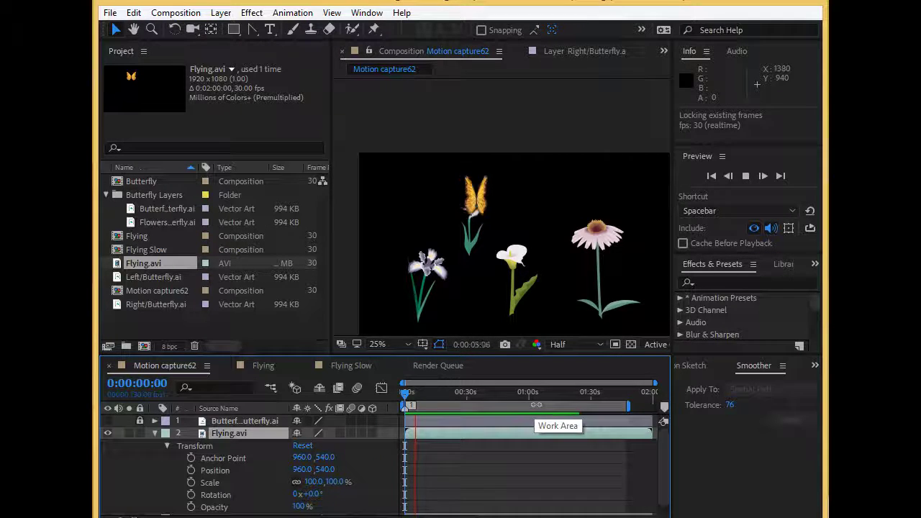
Stretch the work area across the full two-minute composition and preview the looped flapping
drag(626, 408, 653, 407)
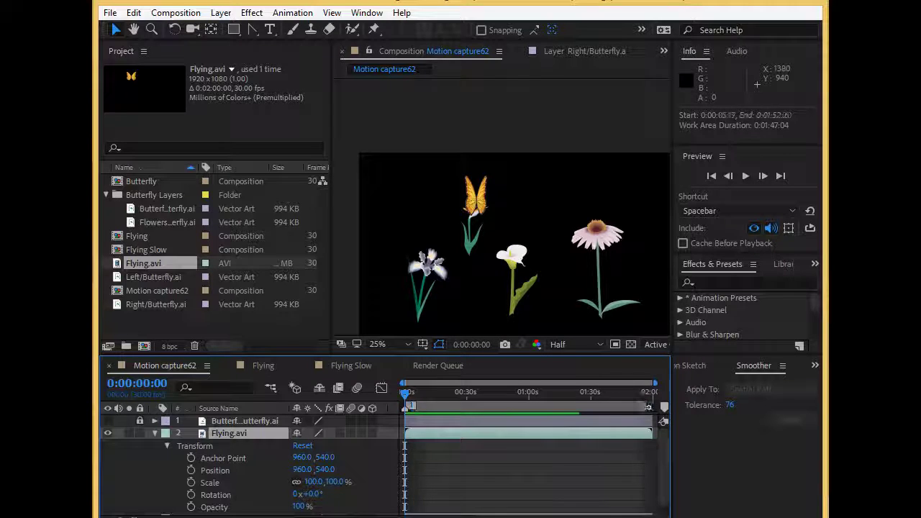
mouse_move(408, 407)
mouse_down()
mouse_move(430, 407)
mouse_move(408, 407)
mouse_up()
key(space)
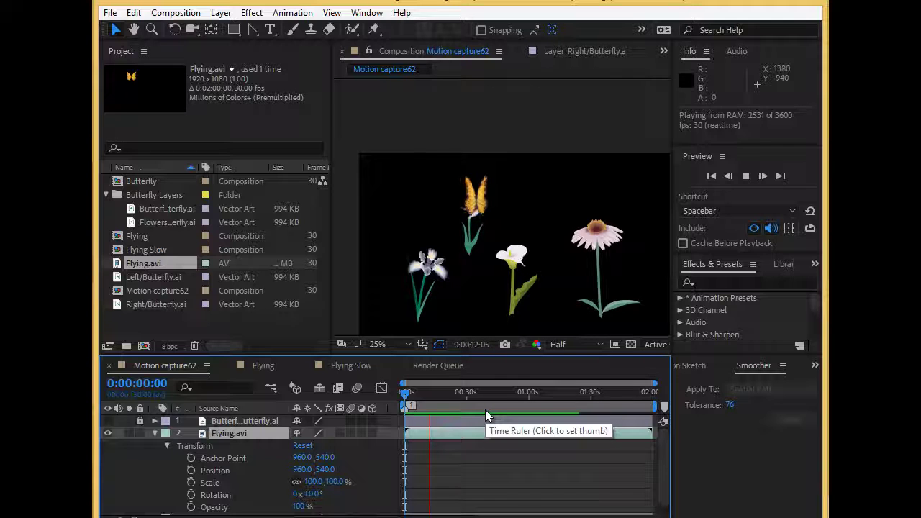
key(space)
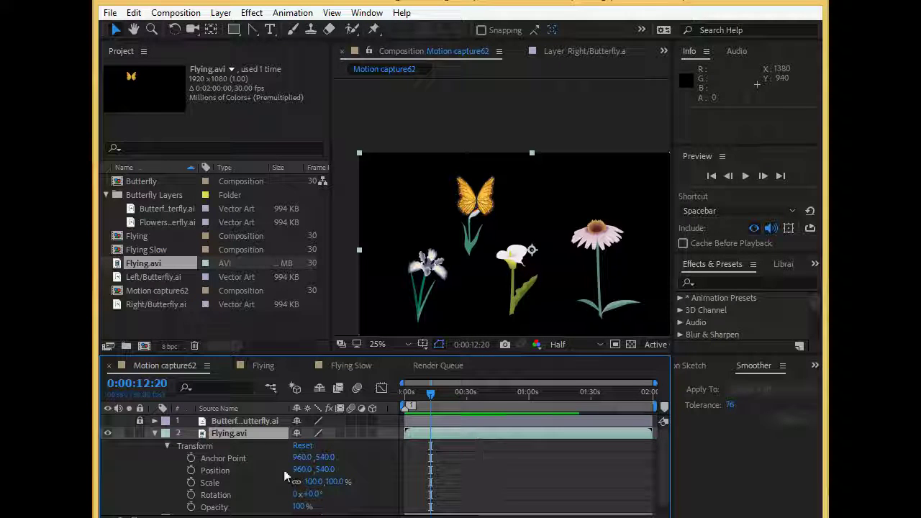
Collapse the Flying.avi layer's properties, return the current time to 0:00:00:00 and select the layer
click(154, 433)
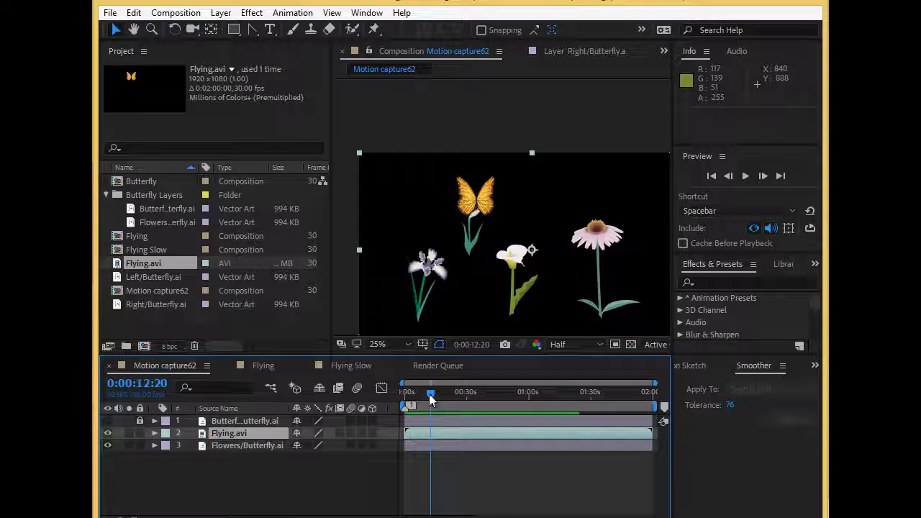
drag(431, 392, 406, 392)
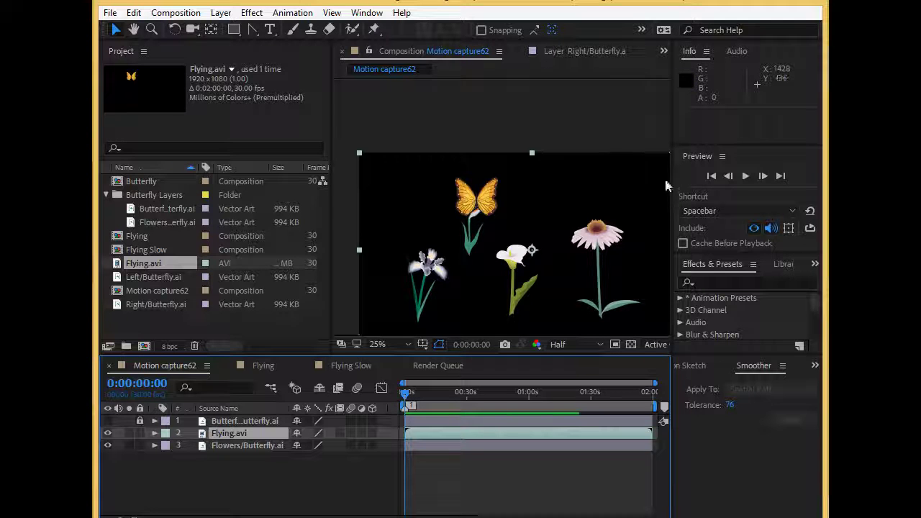
click(223, 435)
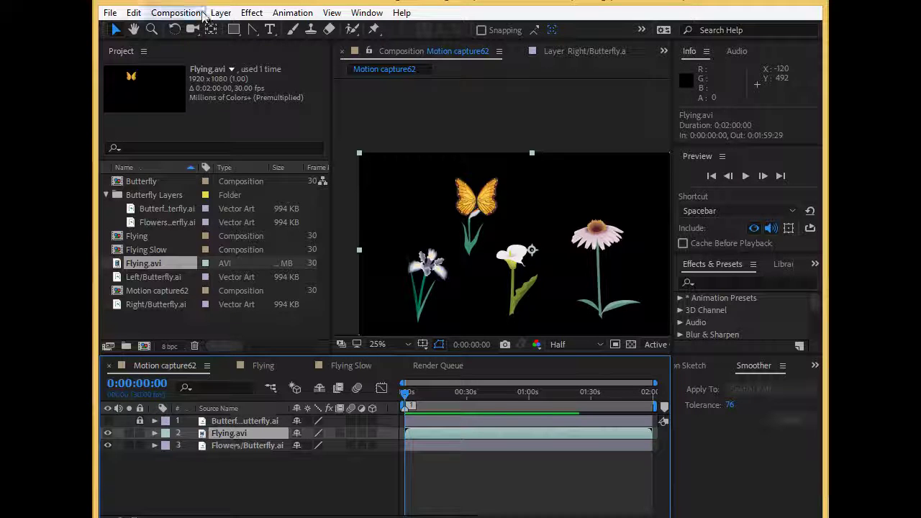
Activate the Pen tool and preview the butterfly's flapping from the start of the composition
drag(251, 29, 293, 29)
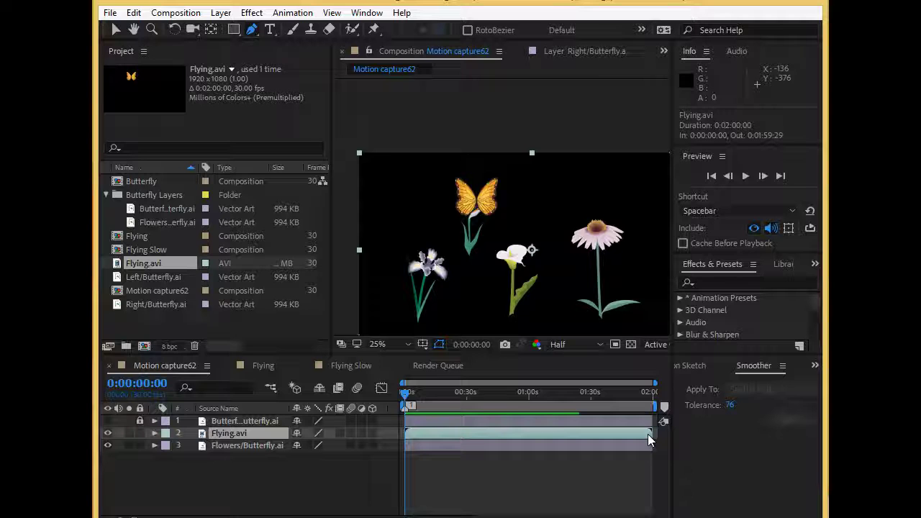
click(423, 428)
key(space)
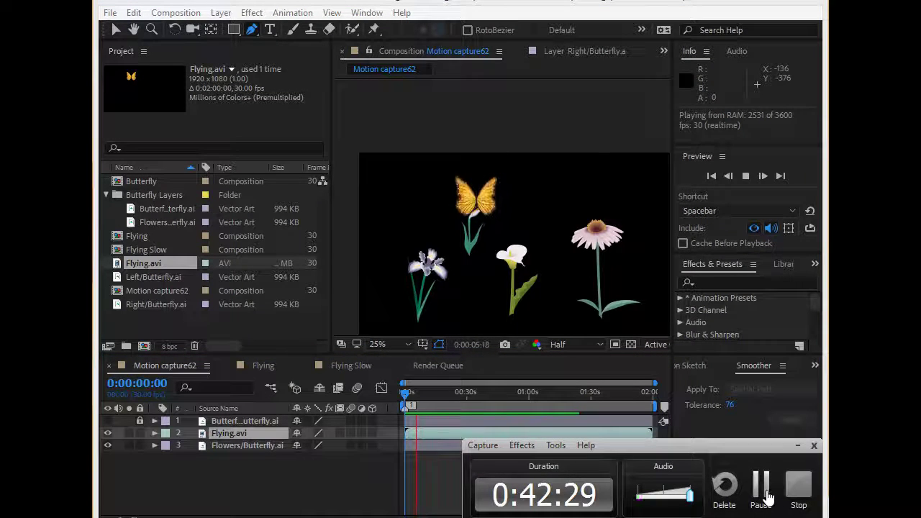
click(767, 496)
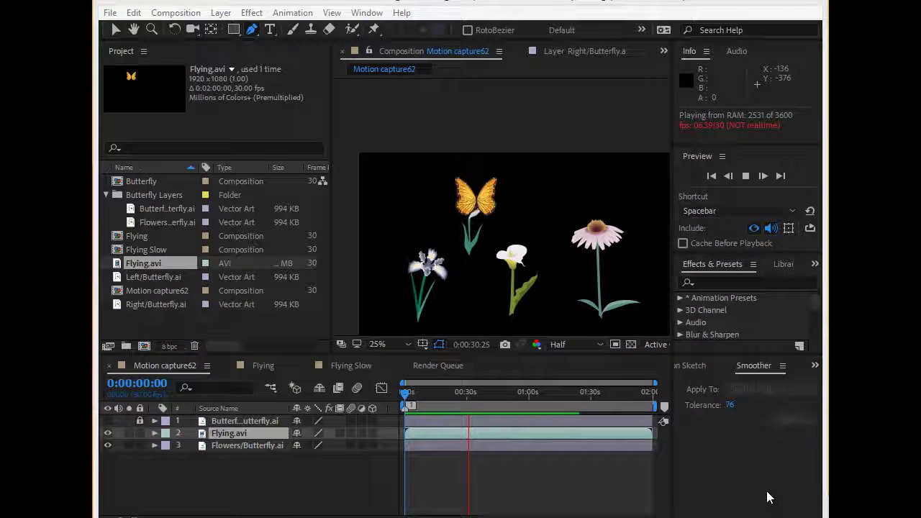
click(598, 375)
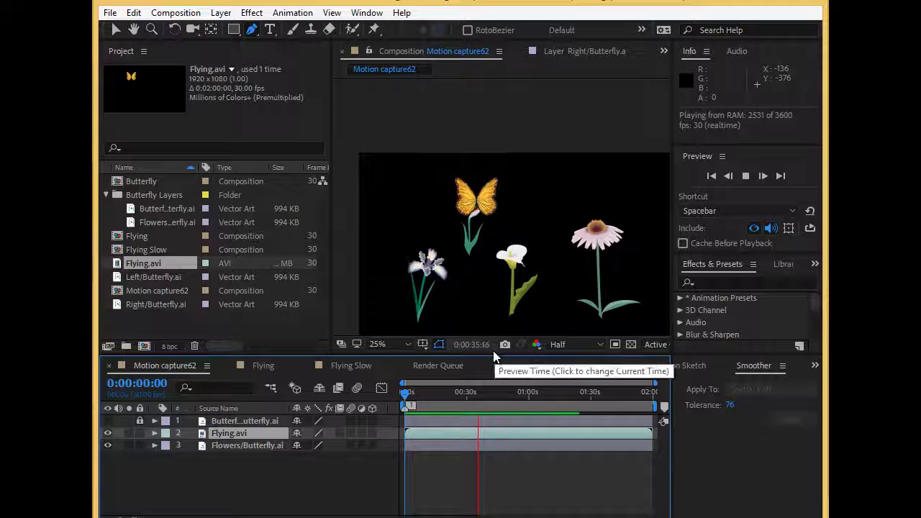
key(space)
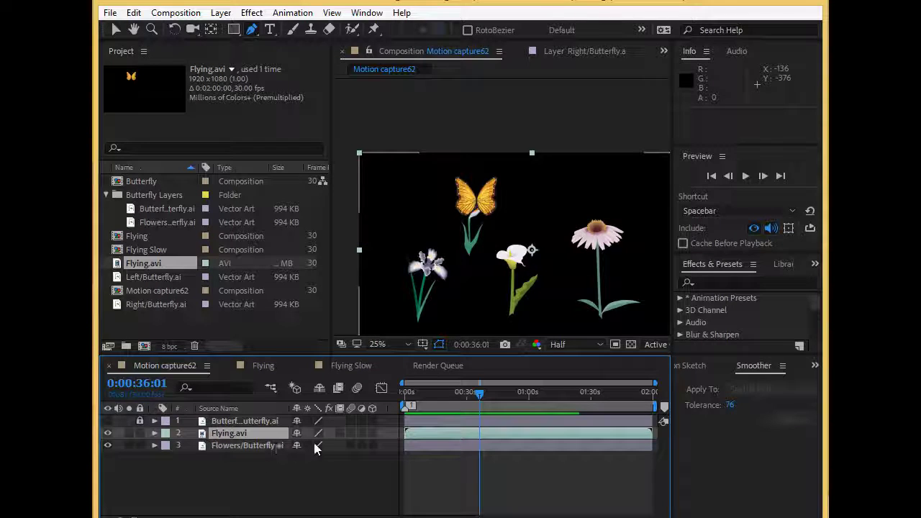
Make Flying.avi a 3D layer, switch to the Selection tool and return the current time to 0:00:00:00
click(372, 433)
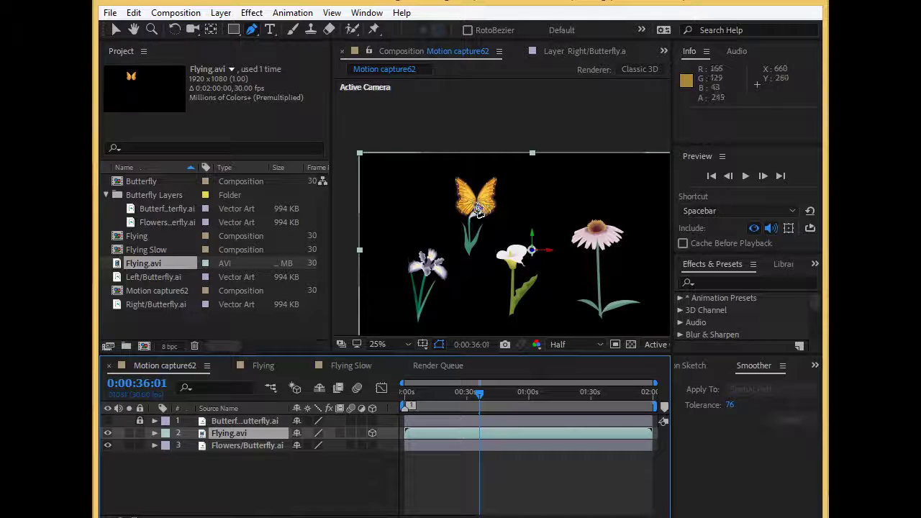
click(115, 29)
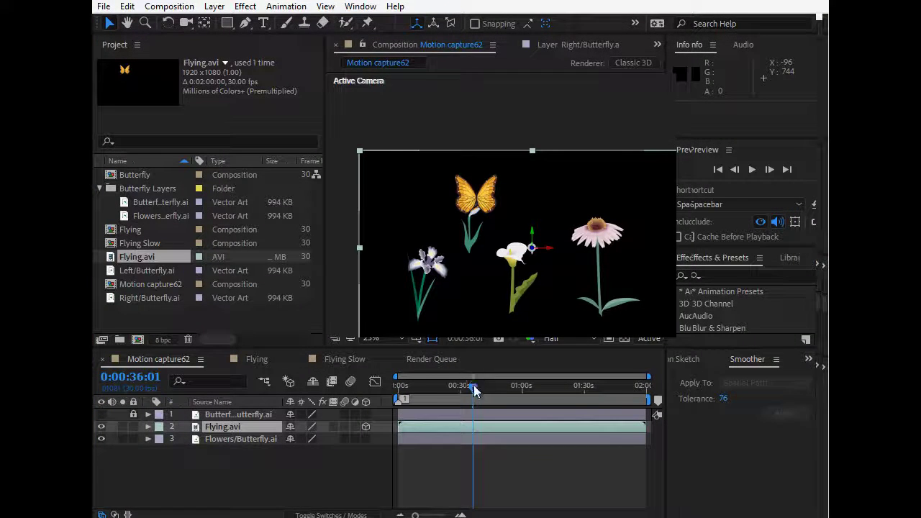
drag(473, 395, 350, 421)
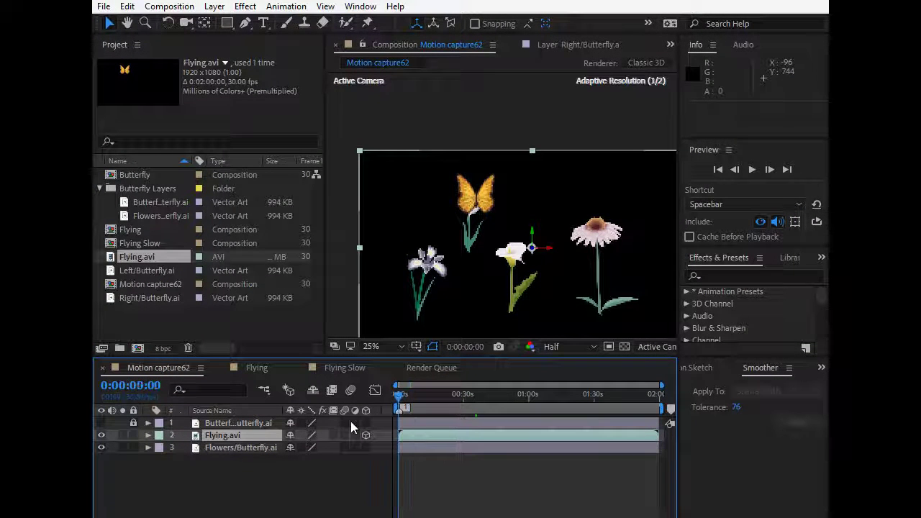
Start a curved Pen path on Flying.avi from outside the frame's left edge, over the iris, calla lily and coneflower, toward the right edge
click(231, 436)
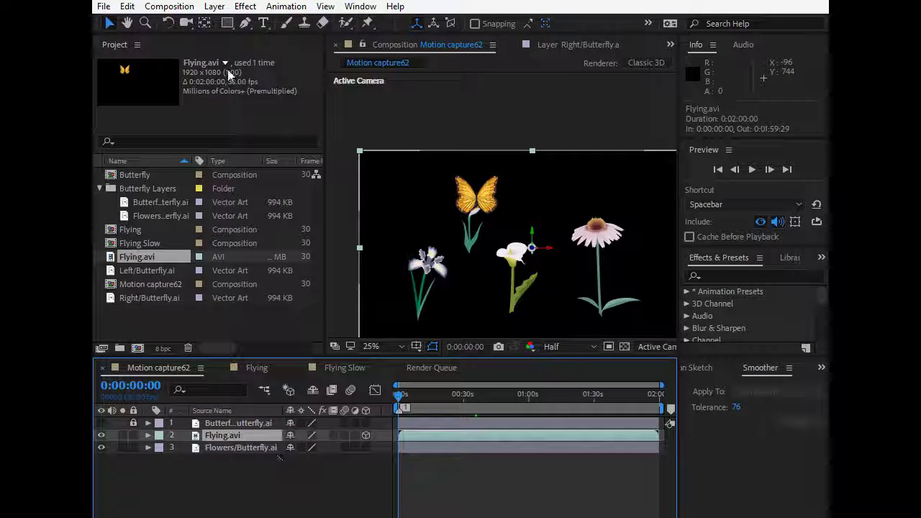
click(245, 23)
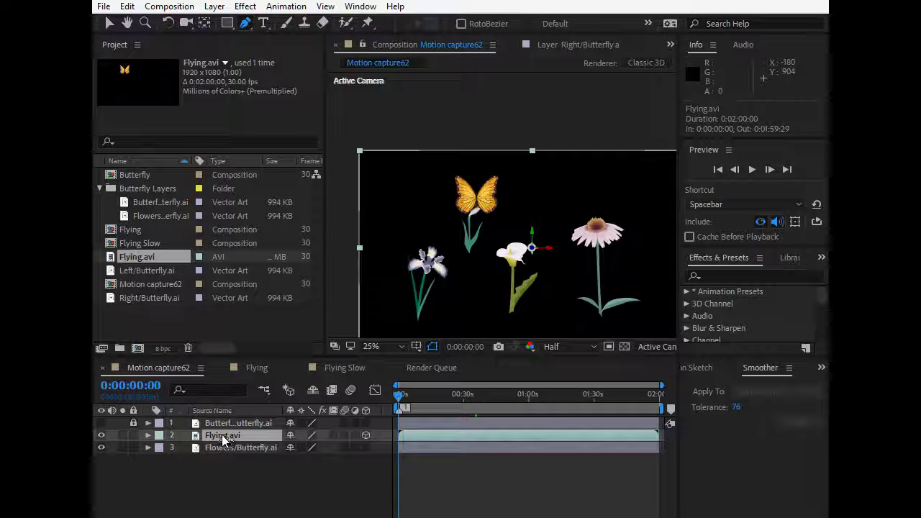
click(335, 298)
drag(414, 255, 458, 258)
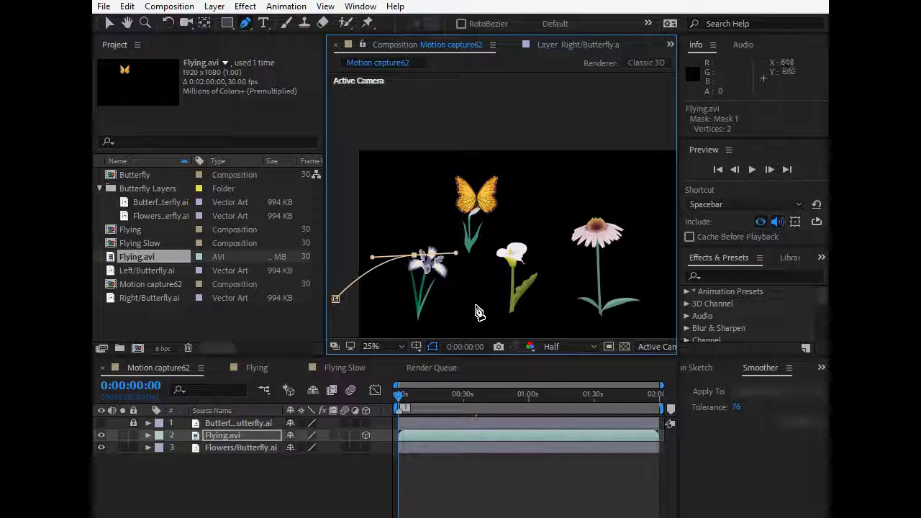
drag(468, 325, 492, 324)
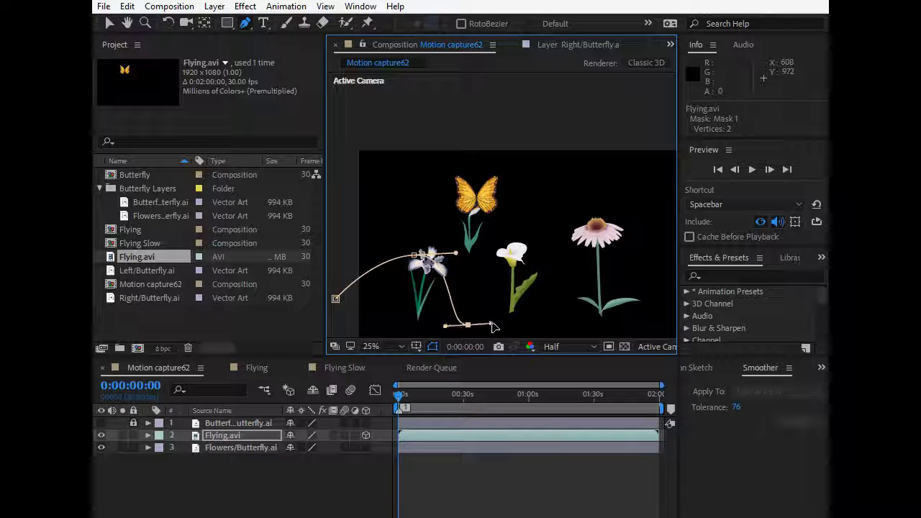
drag(511, 245, 529, 246)
drag(532, 161, 549, 154)
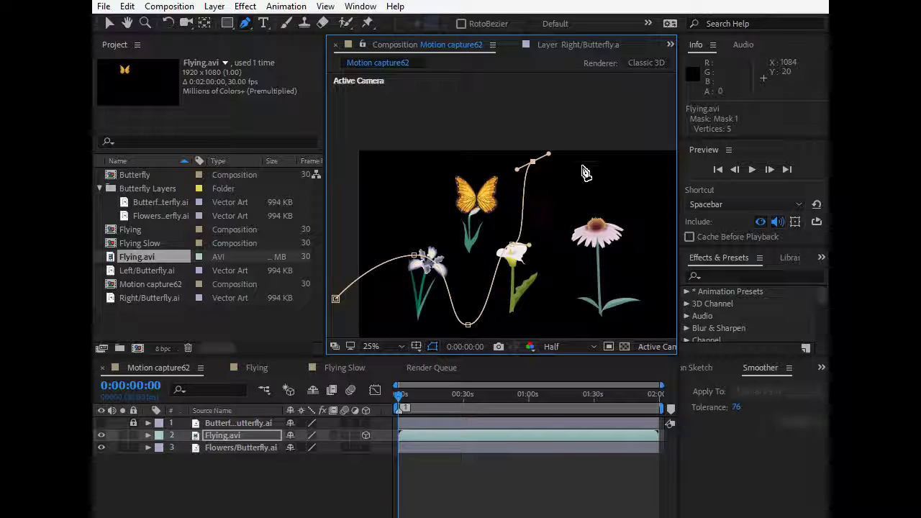
drag(596, 218, 657, 166)
click(638, 184)
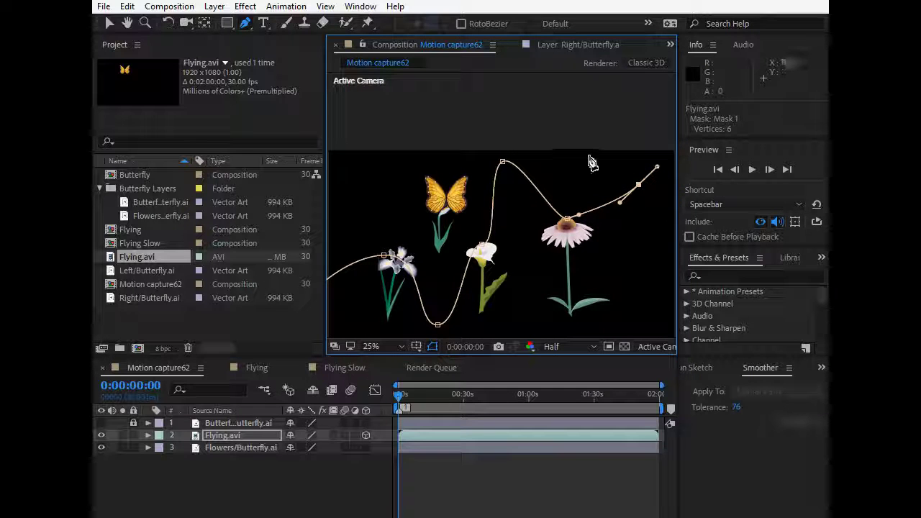
Continue the path in a loop back above the frame, around the butterfly and across its flower toward the coneflower
drag(450, 128, 425, 140)
drag(410, 182, 416, 208)
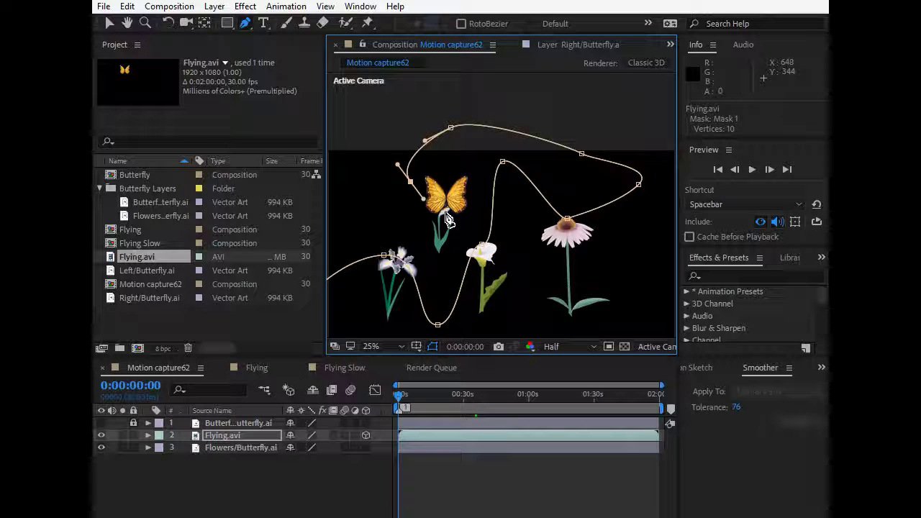
click(454, 217)
click(504, 222)
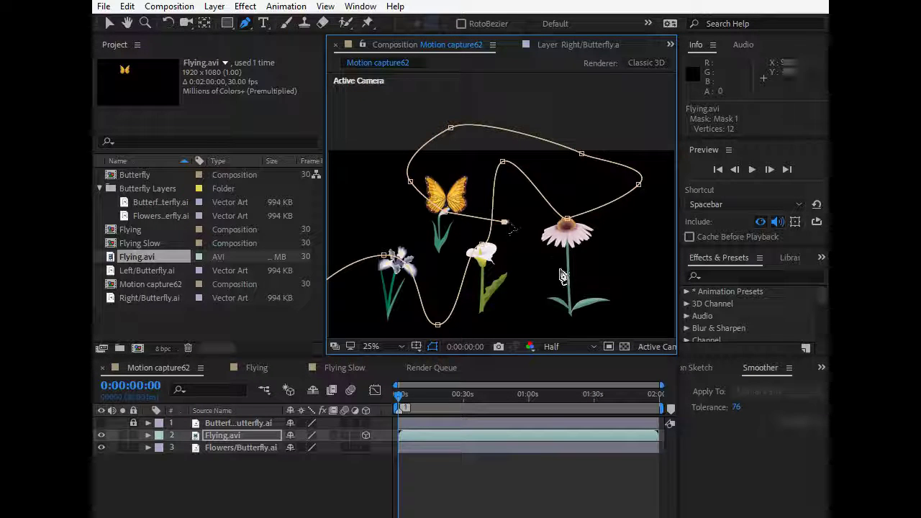
Finish the flight path by curving it below the coneflower's bloom and out beyond the frame's right edge
drag(559, 271, 576, 298)
click(576, 294)
drag(638, 287, 655, 284)
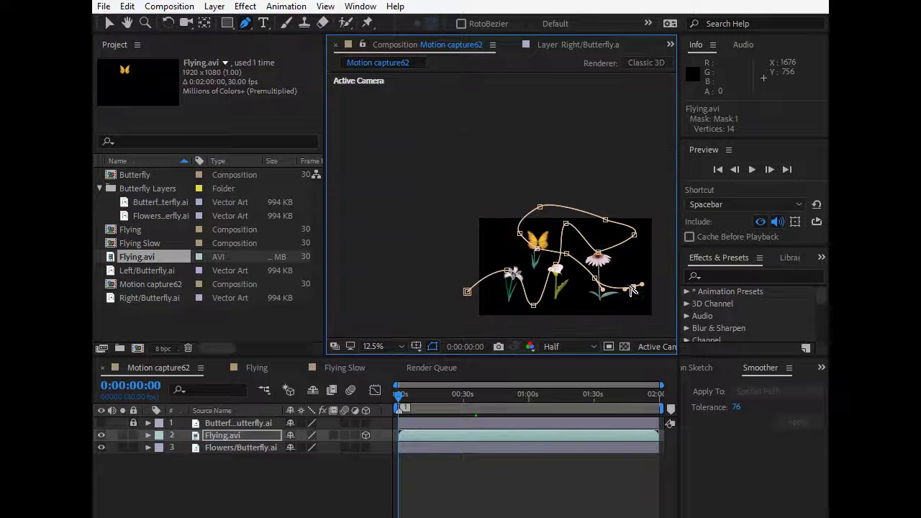
scroll(631, 288, down, 2)
click(670, 275)
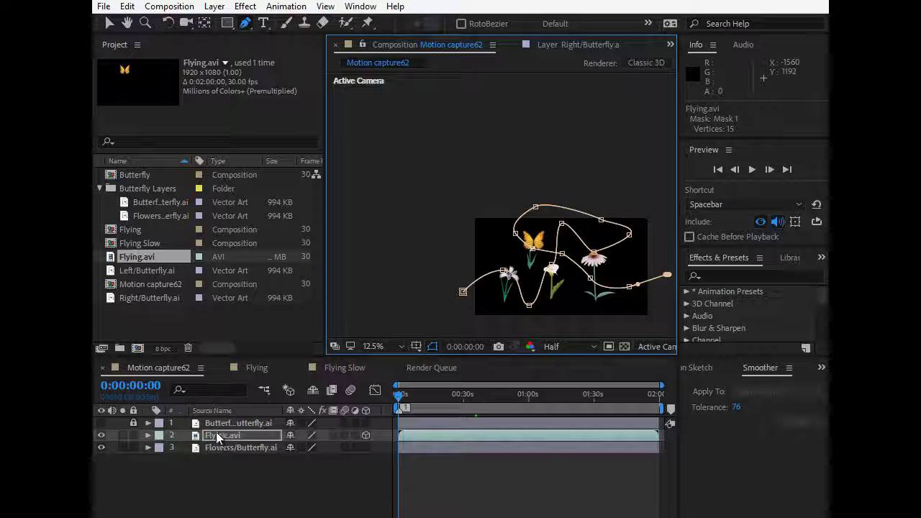
Reveal Mask 1 of the Flying.avi layer and change its mask color to bright yellow
click(149, 435)
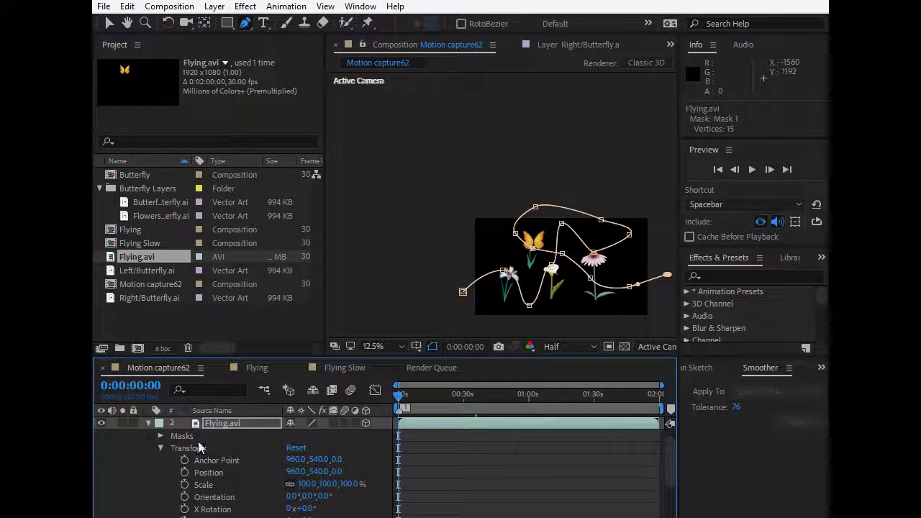
click(161, 437)
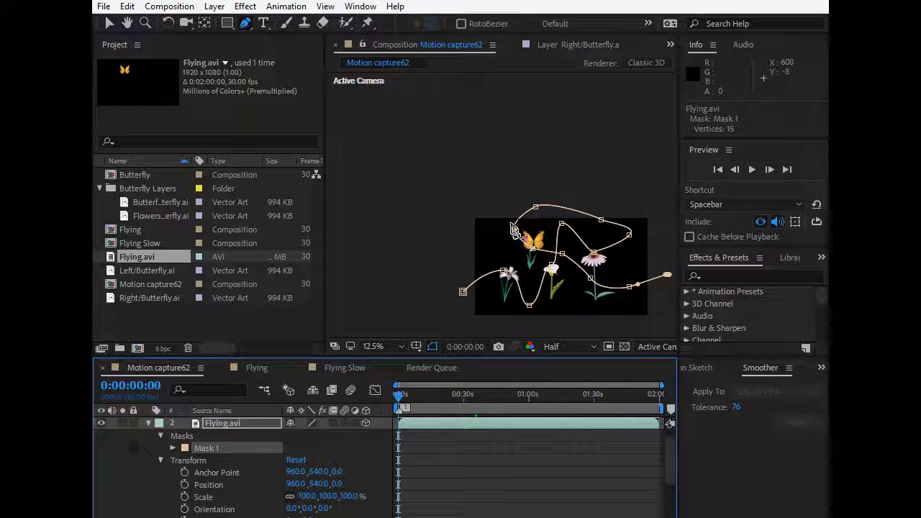
click(185, 448)
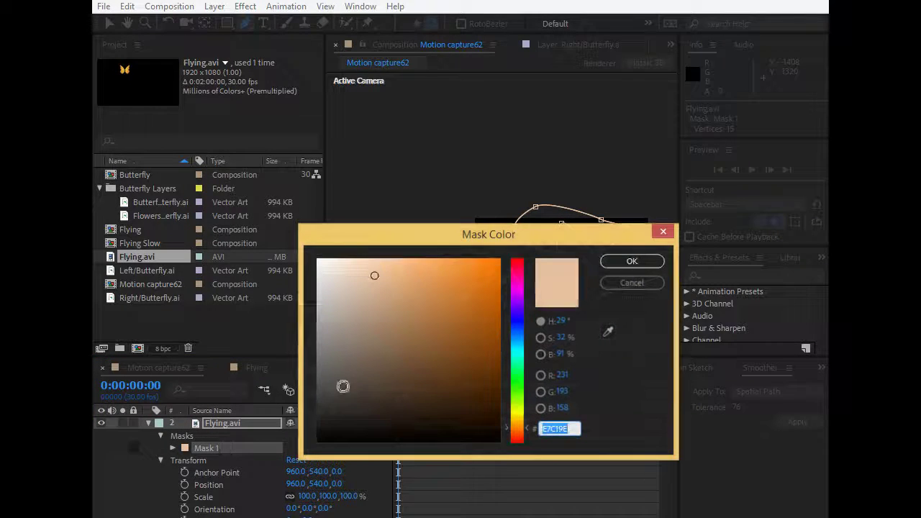
click(487, 359)
drag(517, 426, 516, 410)
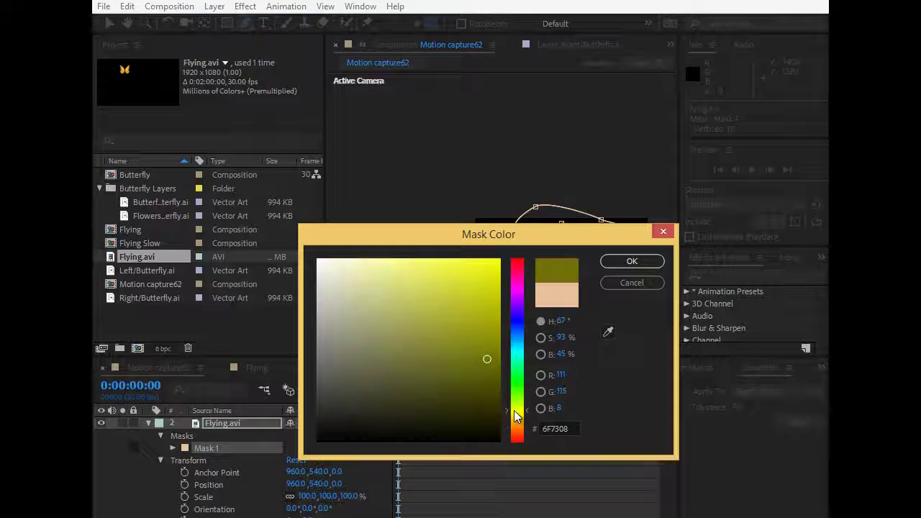
drag(496, 262, 464, 266)
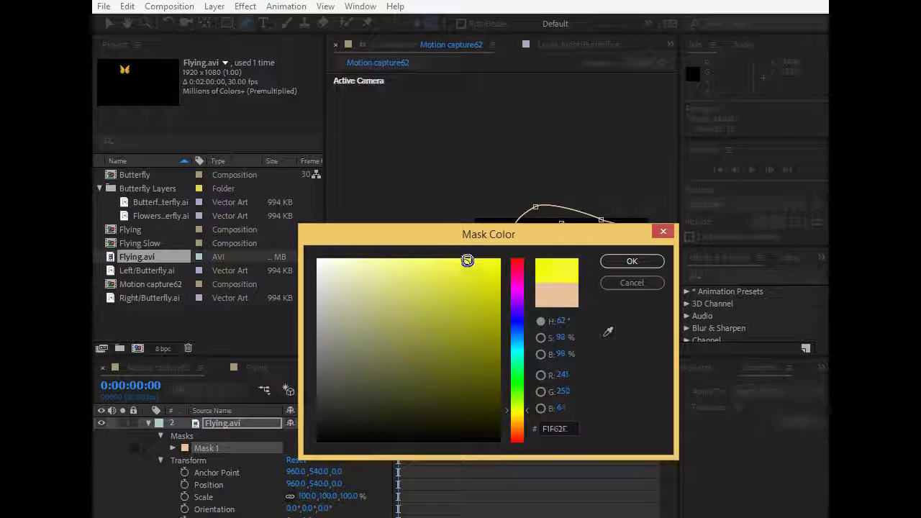
click(632, 261)
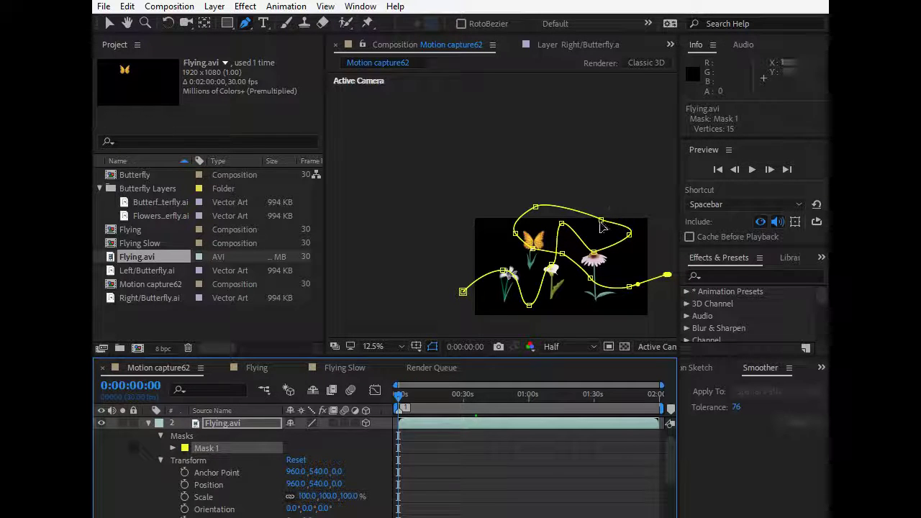
Smooth the flight path by adjusting the vertices and handles of its upper-right loop and of the curve above the calla lily
drag(602, 222, 638, 215)
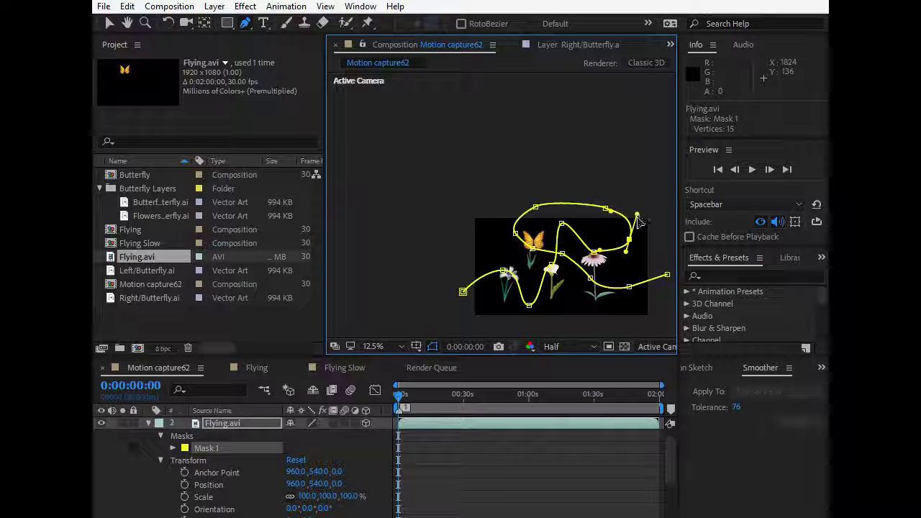
click(563, 226)
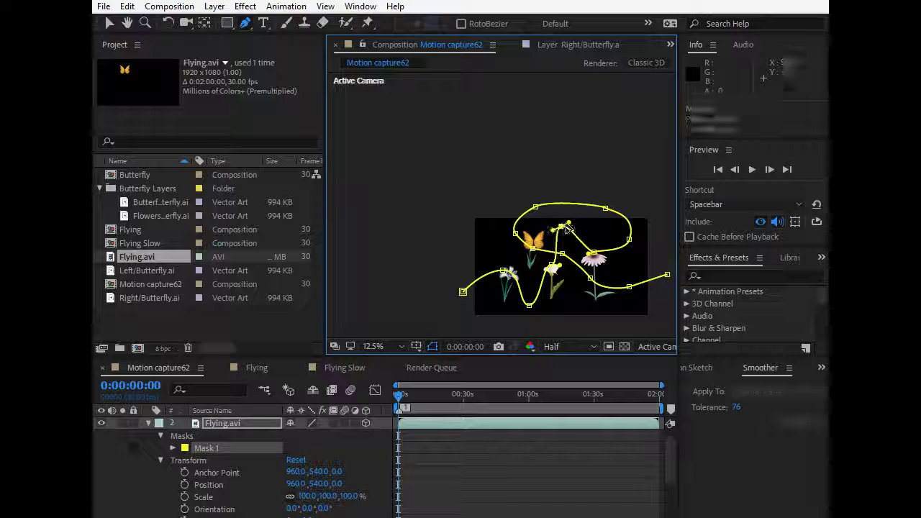
drag(577, 224, 563, 230)
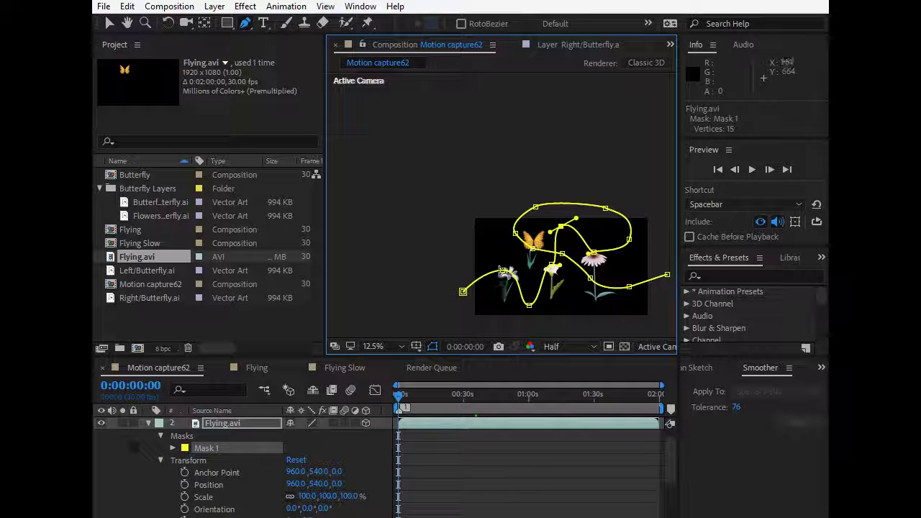
click(551, 268)
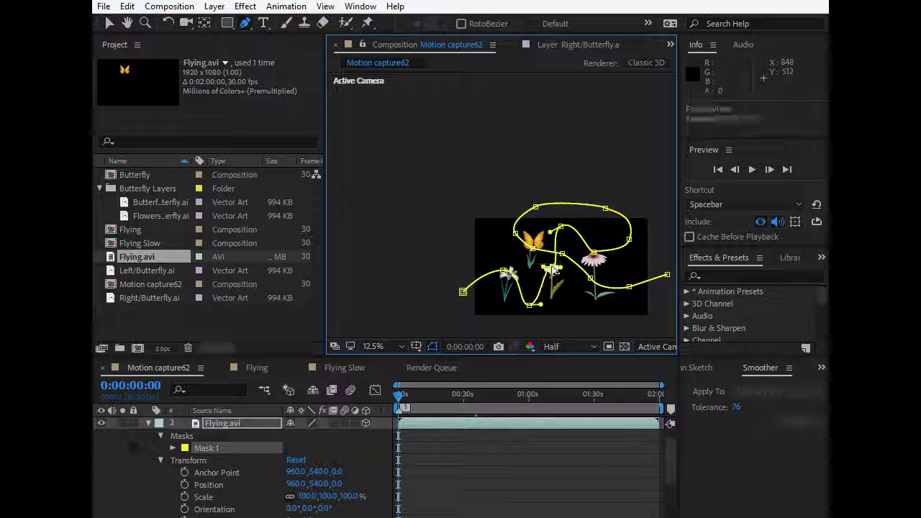
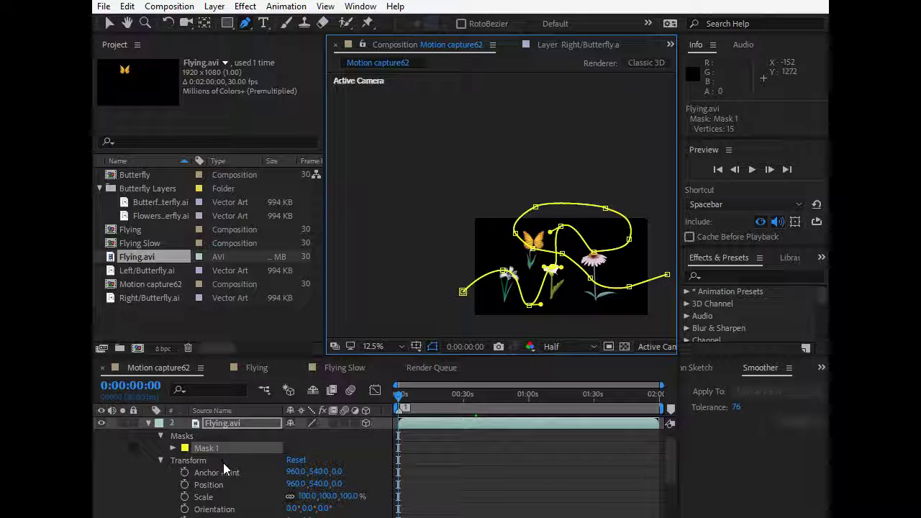
Enable keyframing for Mask 1's Mask Path on the Flying.avi layer and copy the new path keyframe
click(173, 448)
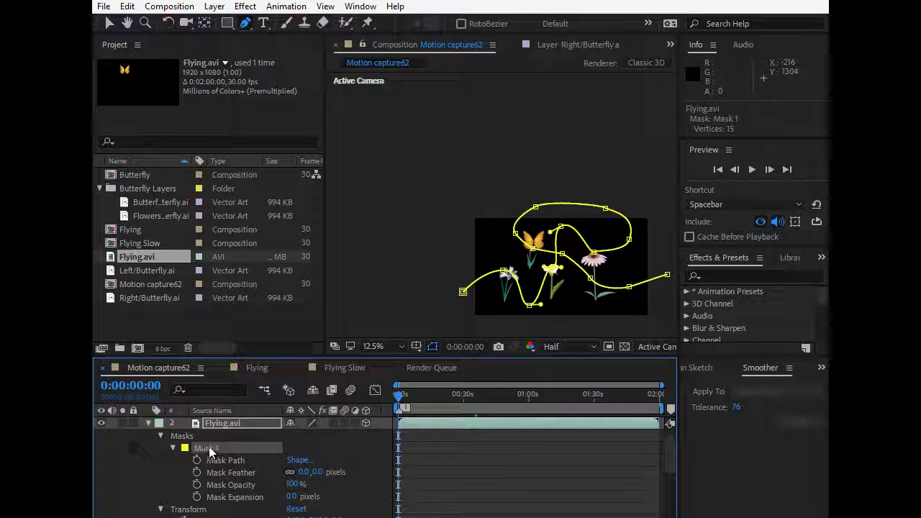
click(196, 460)
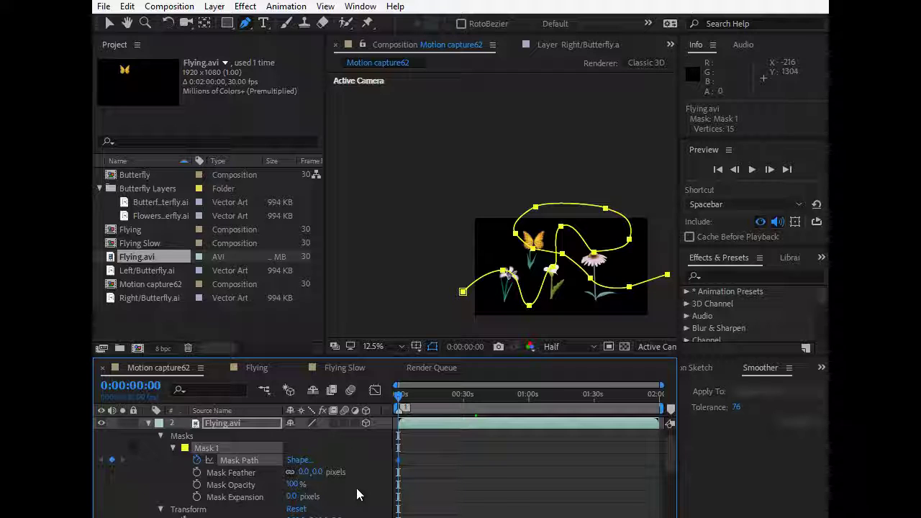
key(ctrl+c)
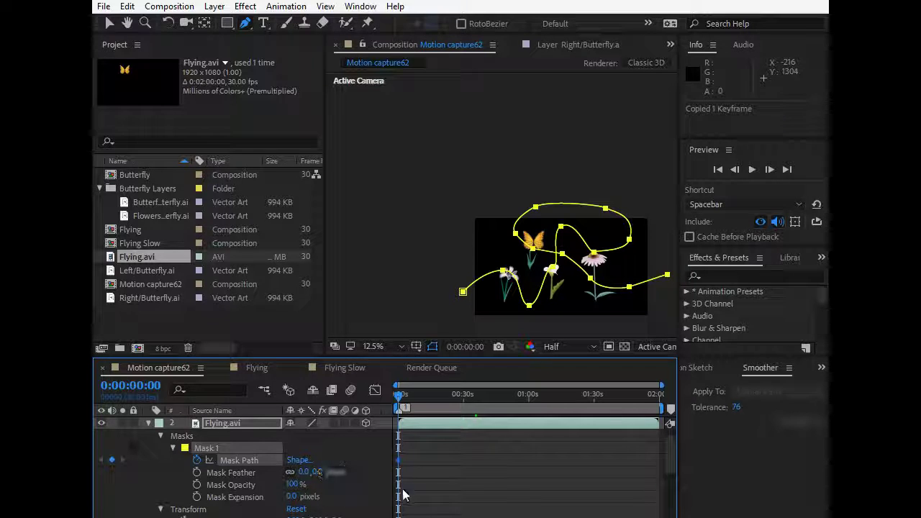
Enable Position keyframing on the Flying.avi layer and paste the copied mask path into Position at 0:00:00:00
scroll(420, 480, down, 1)
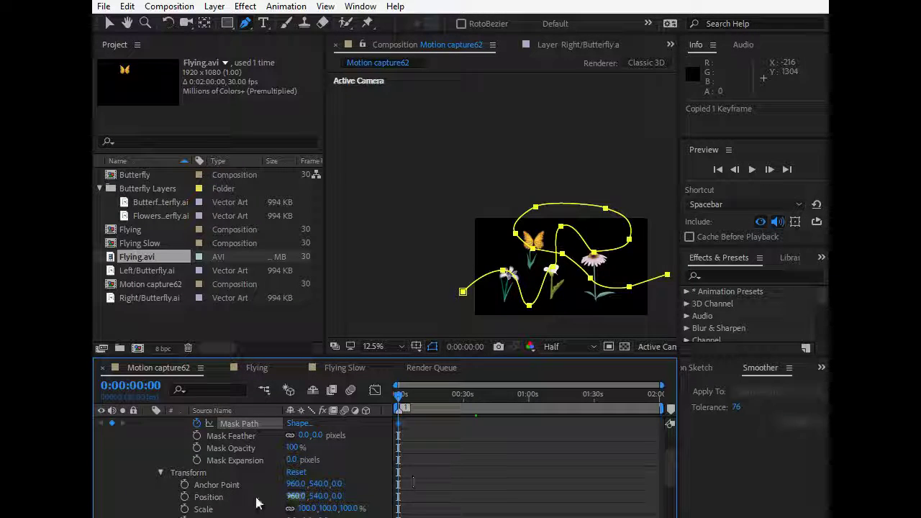
click(184, 498)
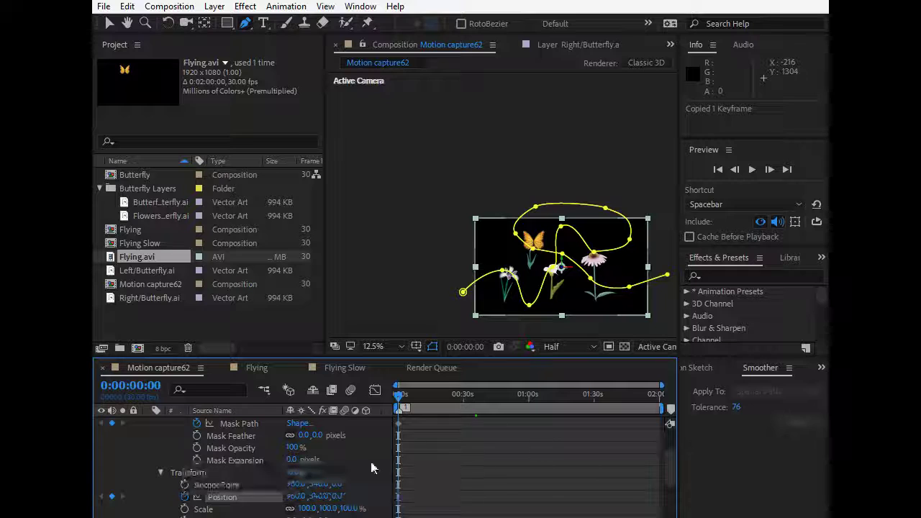
scroll(202, 475, up, 3)
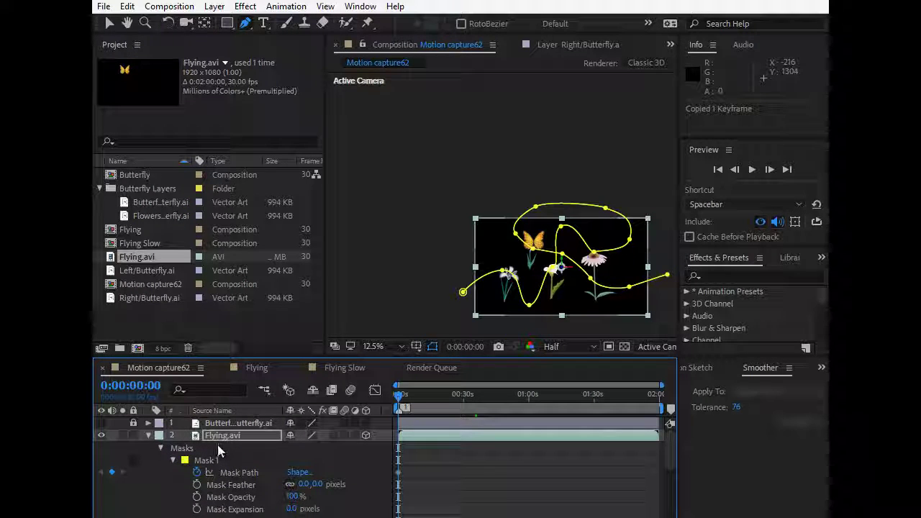
scroll(222, 444, down, 4)
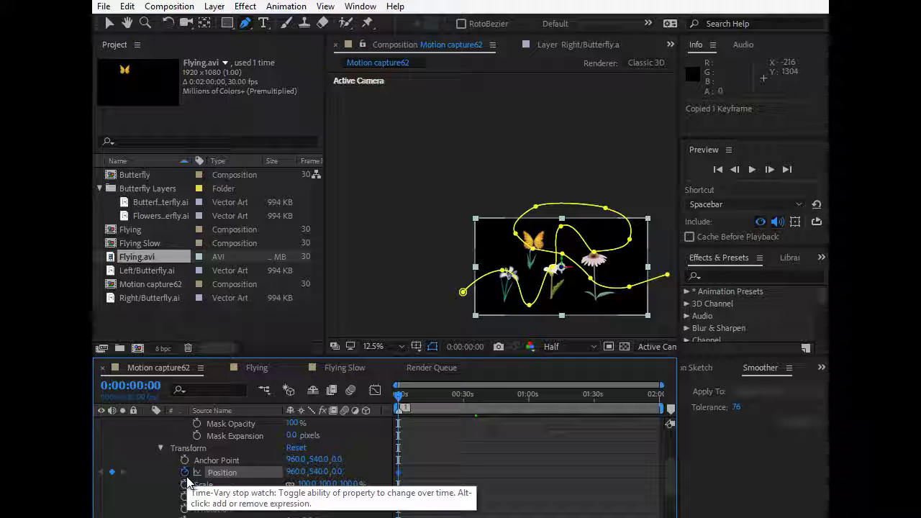
key(ctrl+v)
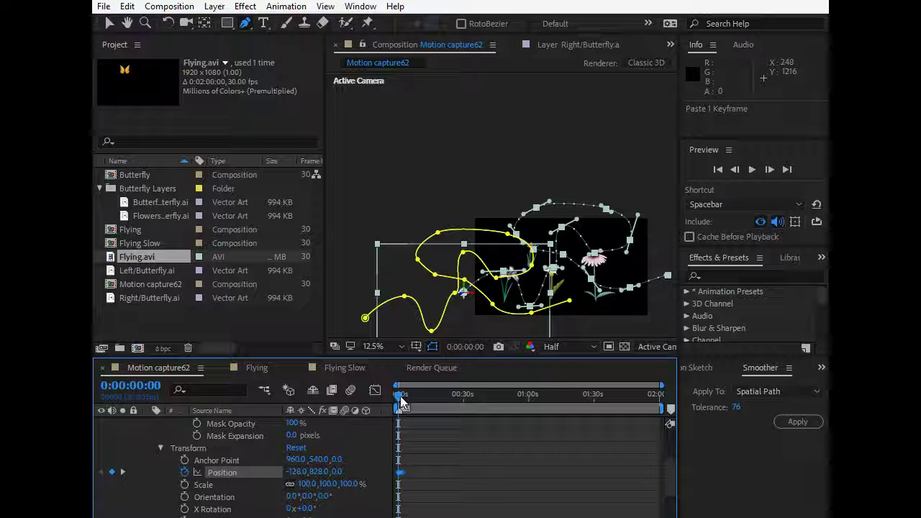
Stretch the pasted Position keyframes so the last one falls at 0:00:03:29, and preview the flight
drag(400, 403, 396, 398)
drag(662, 386, 419, 385)
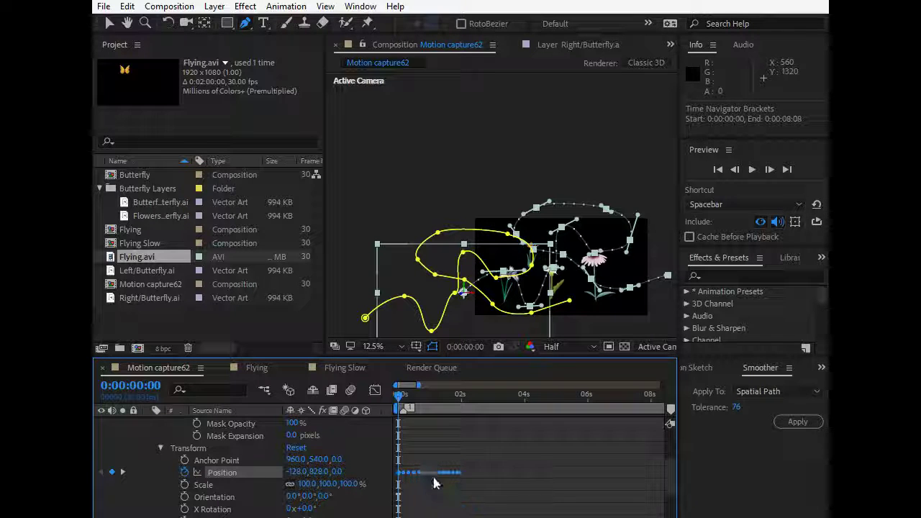
click(490, 473)
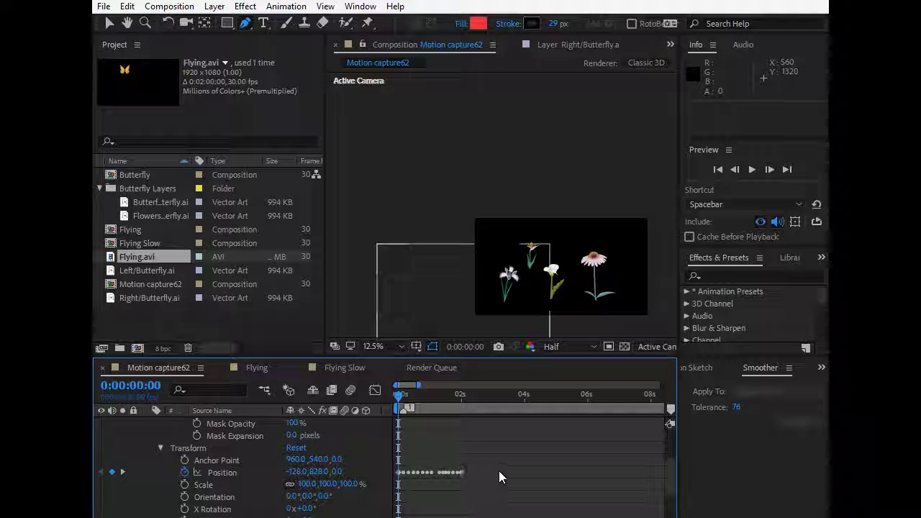
click(462, 473)
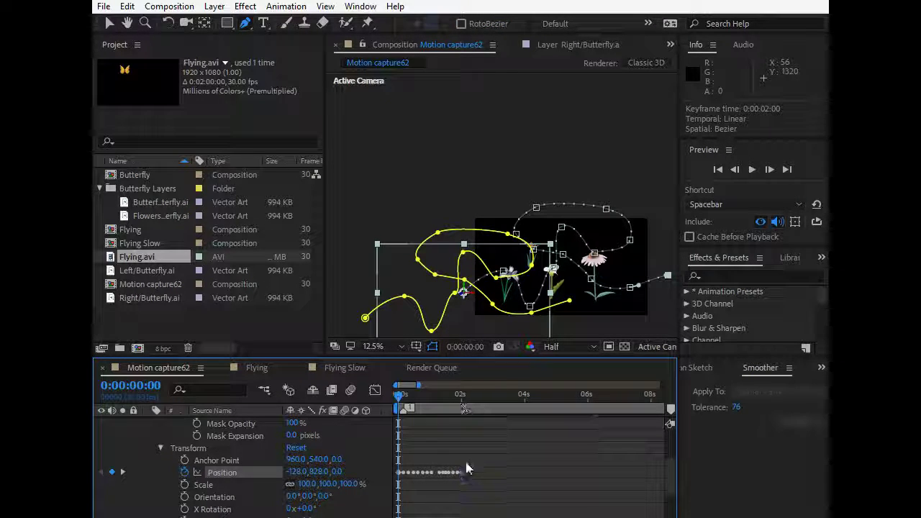
mouse_move(464, 474)
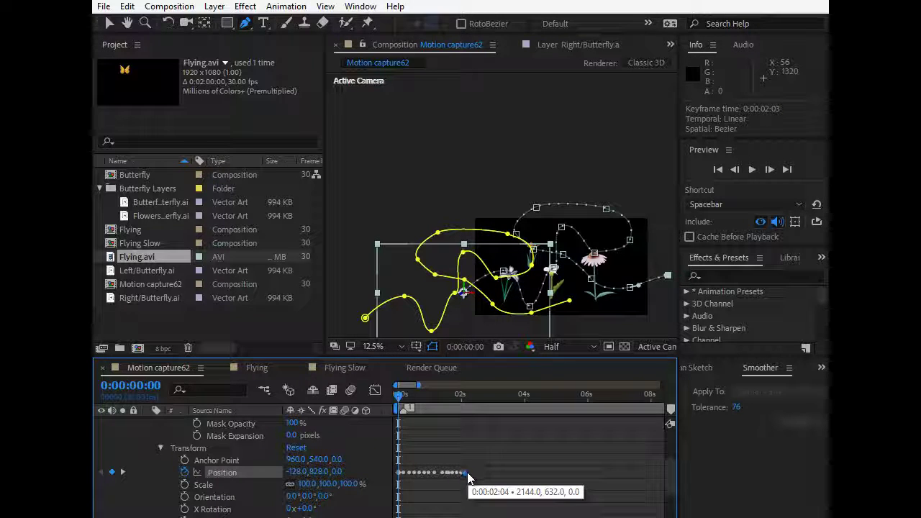
drag(466, 475, 527, 478)
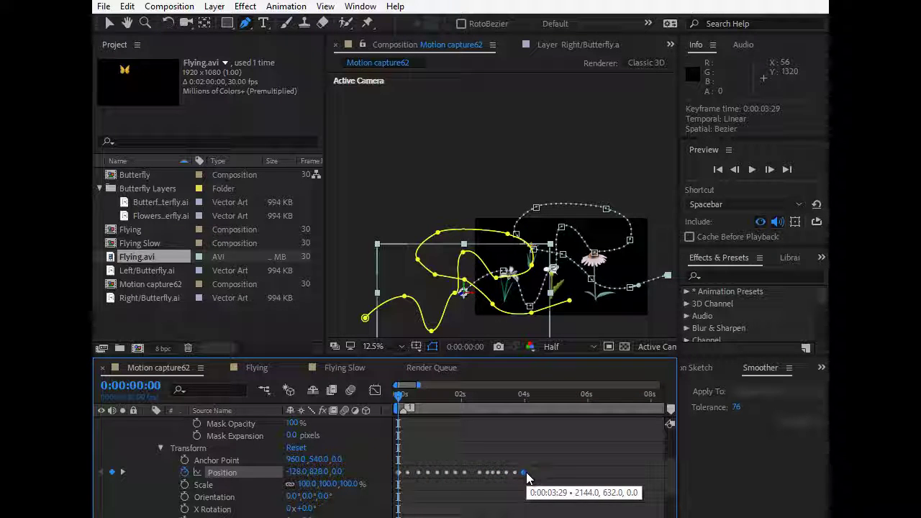
key(space)
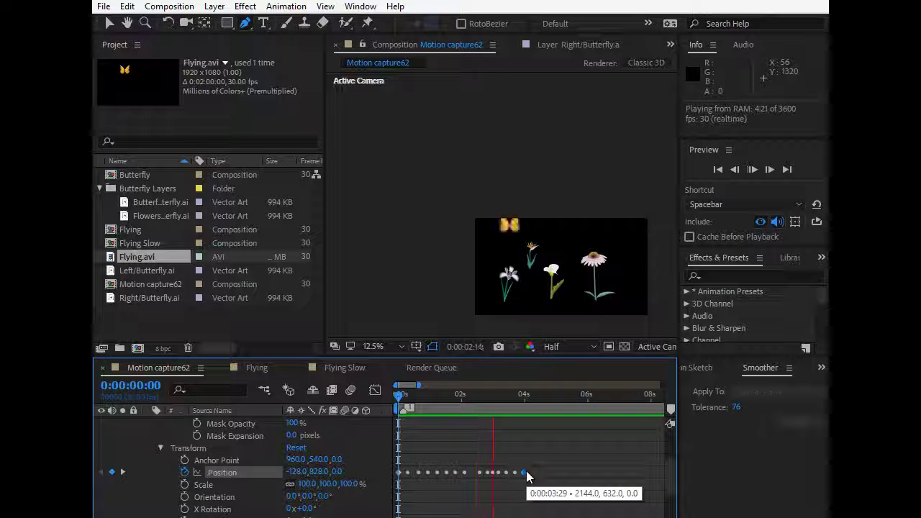
key(space)
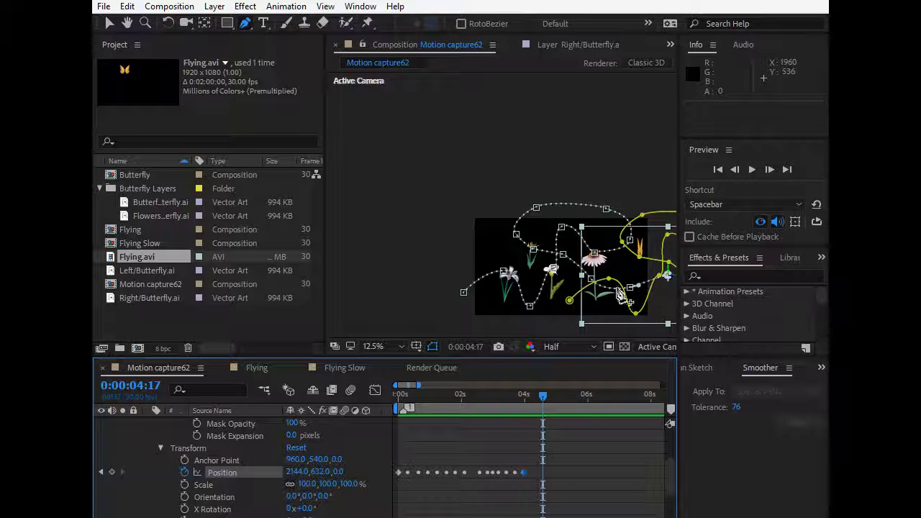
Delete the masks from the Flying.avi layer, keeping only its Position motion path
click(257, 448)
key(m)
key(m)
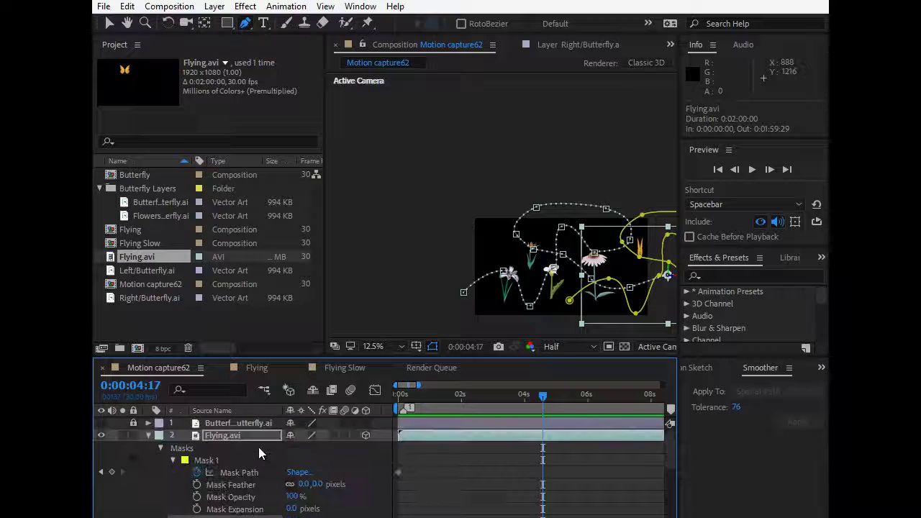
click(205, 462)
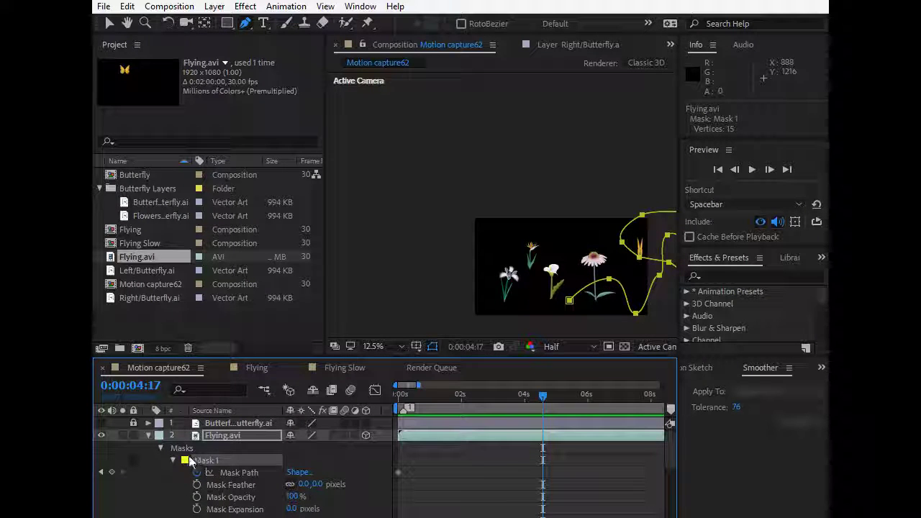
click(182, 449)
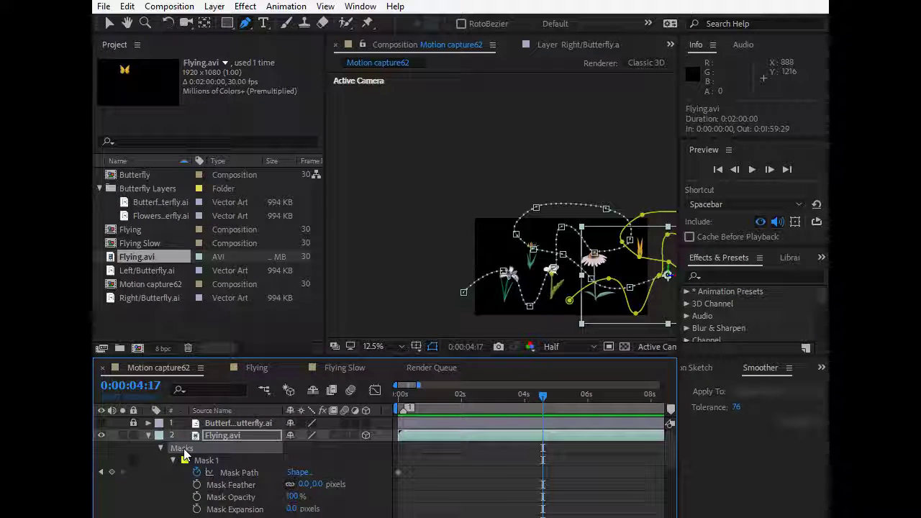
key(Delete)
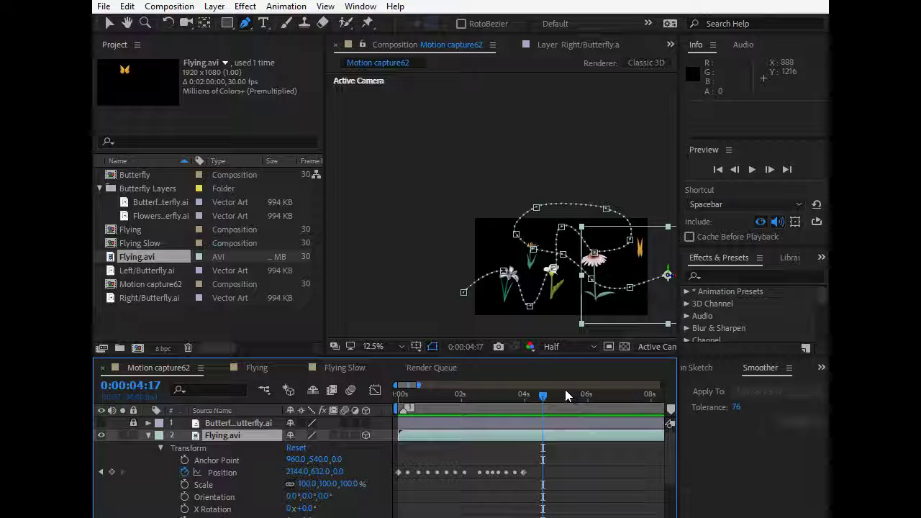
At frame 11, set the Flying.avi layer's Anchor Point to 656, 265 so the butterfly sits on the motion path
drag(543, 395, 410, 431)
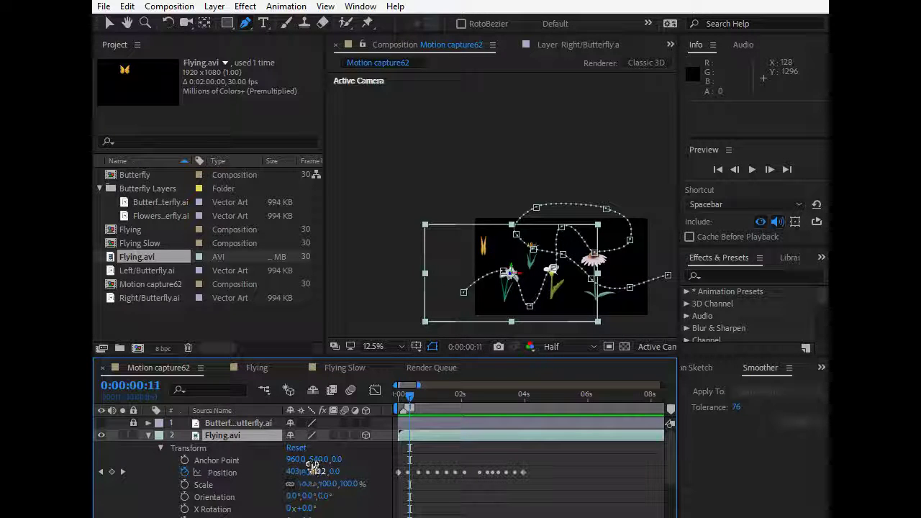
drag(294, 460, 95, 461)
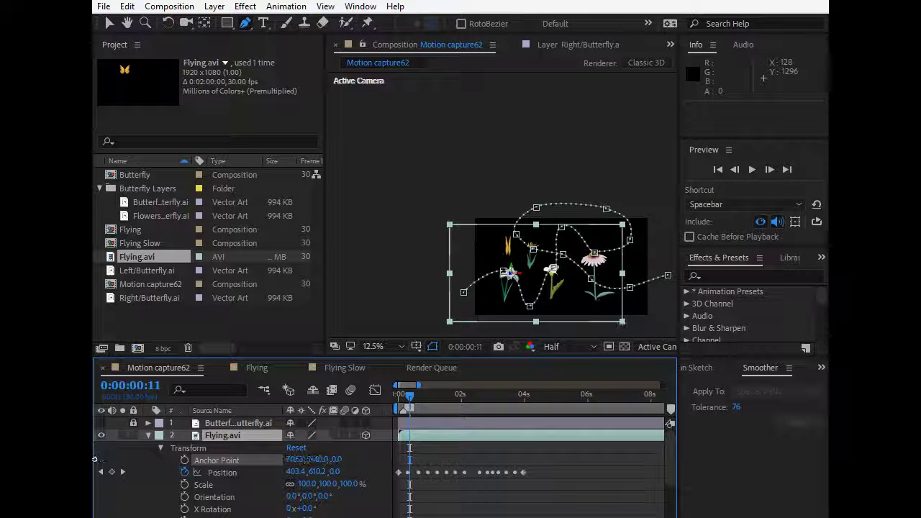
drag(316, 462, 219, 475)
drag(295, 459, 269, 457)
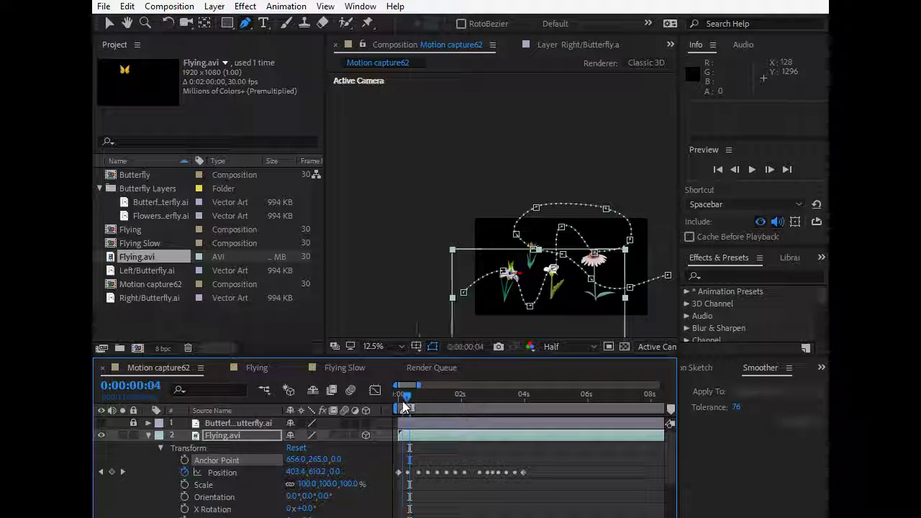
Slow the flight by extending the last Position keyframe to 0:00:05:21, and preview the animation
drag(411, 396, 398, 396)
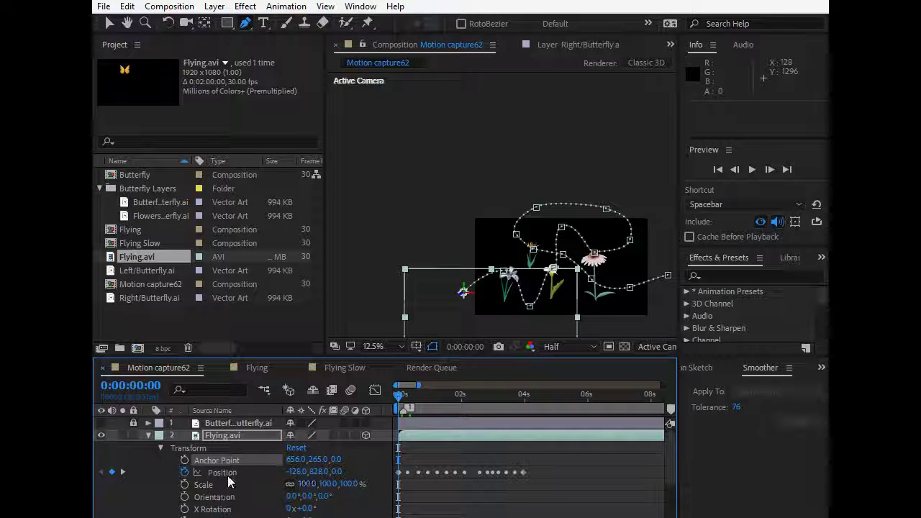
click(223, 472)
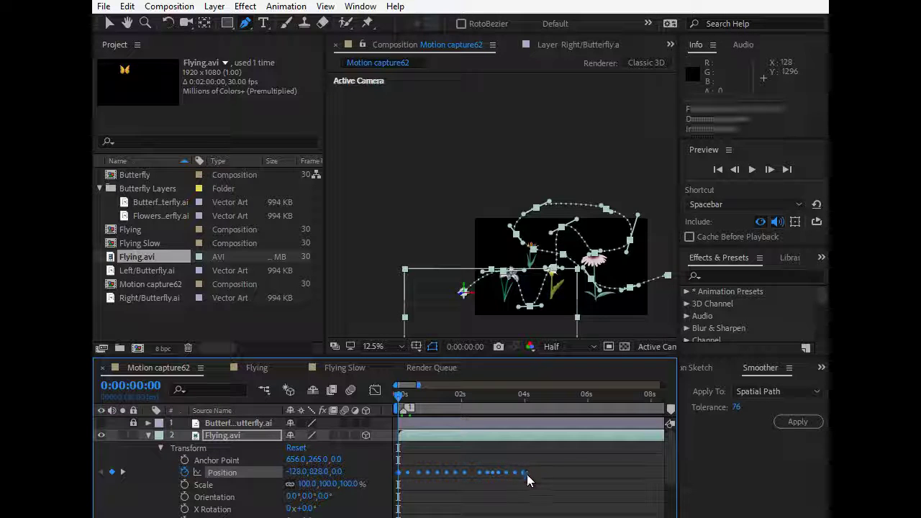
click(437, 448)
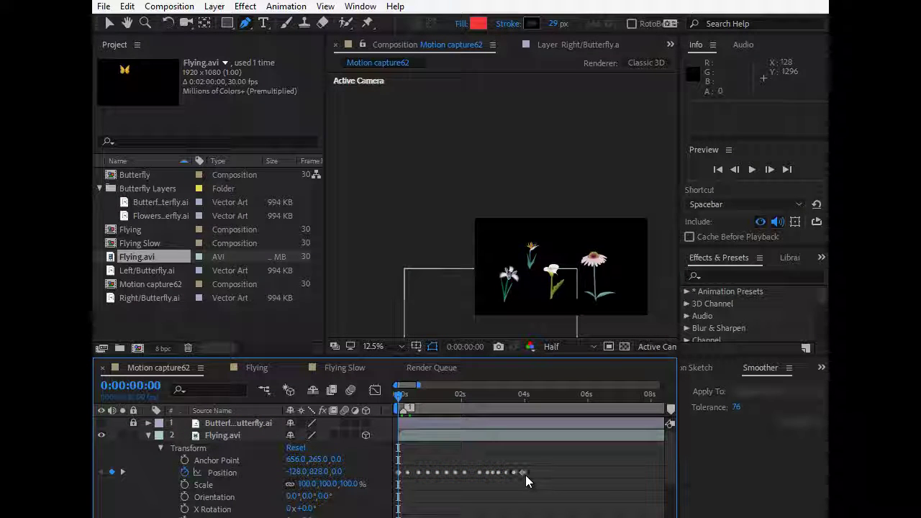
drag(523, 474, 577, 461)
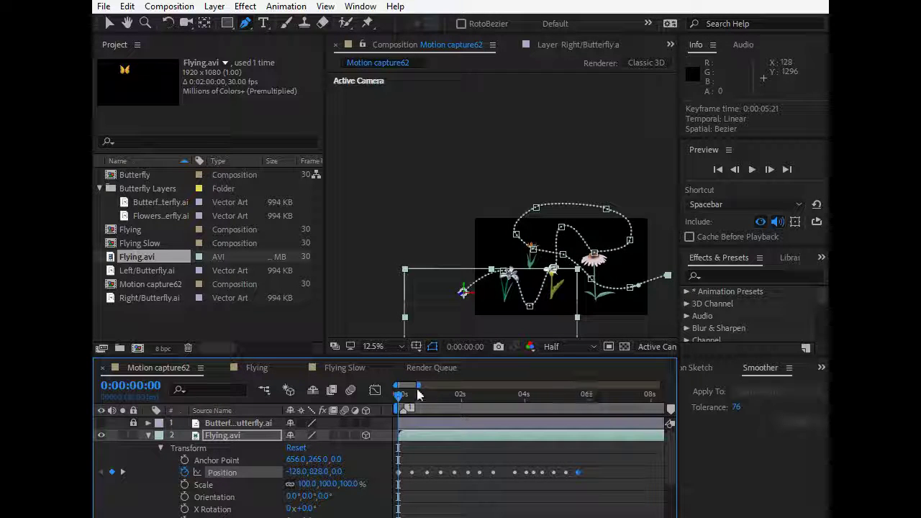
mouse_move(404, 408)
mouse_down()
mouse_move(510, 406)
mouse_move(400, 411)
mouse_up()
key(space)
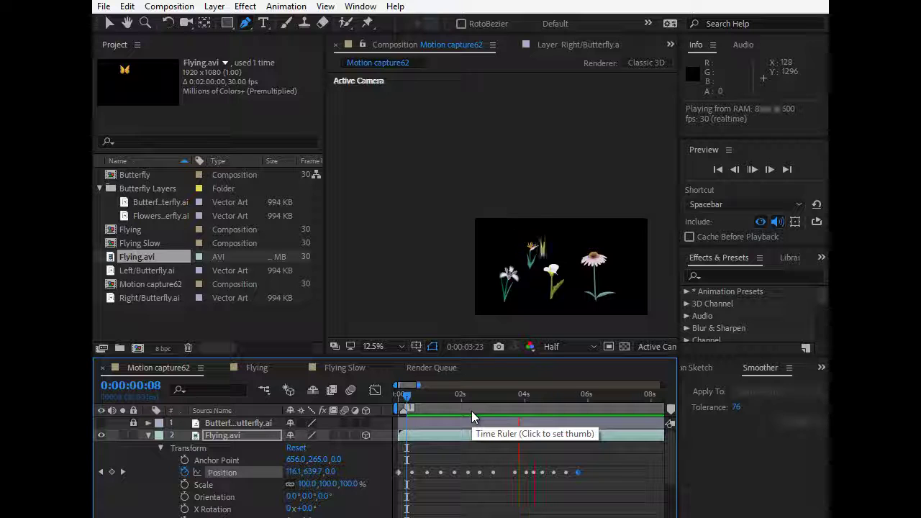
key(space)
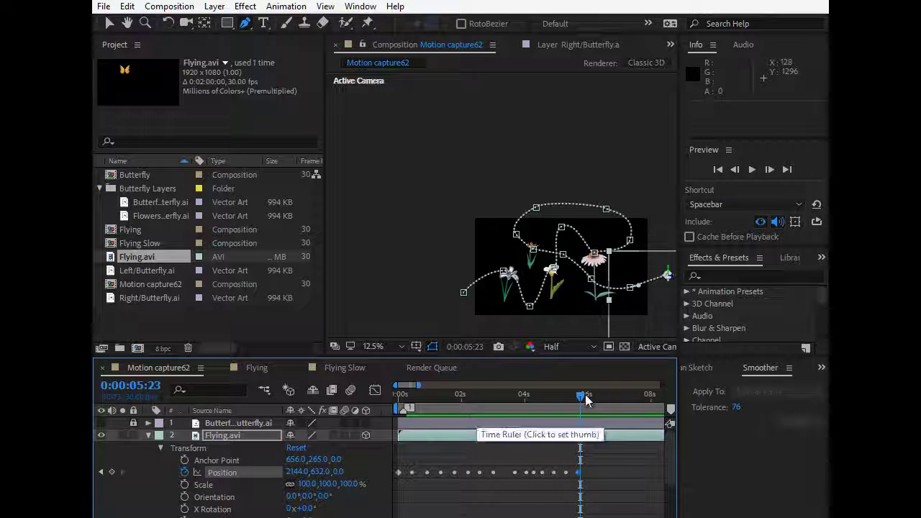
Set the Flying.avi layer's Auto-Orientation to Orient Along Path and inspect the butterfly up close at 0:00:00:12
drag(563, 402, 411, 441)
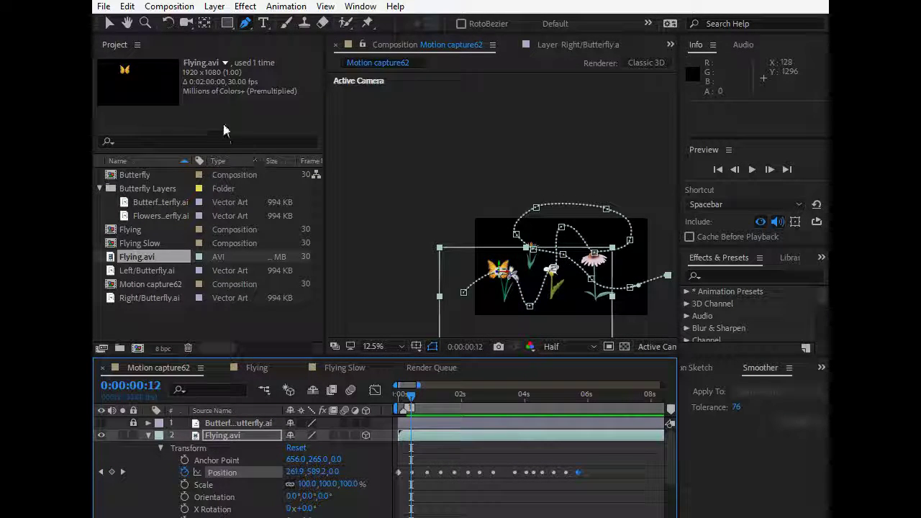
click(214, 7)
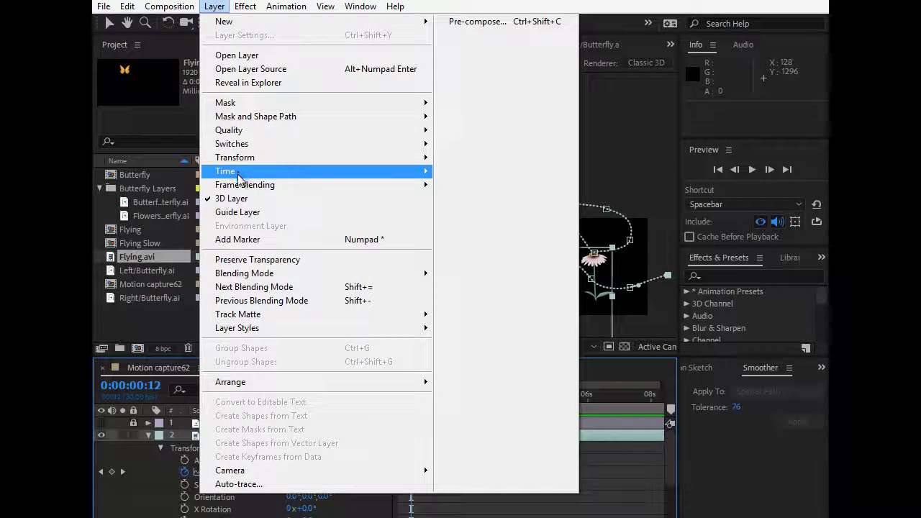
mouse_move(241, 157)
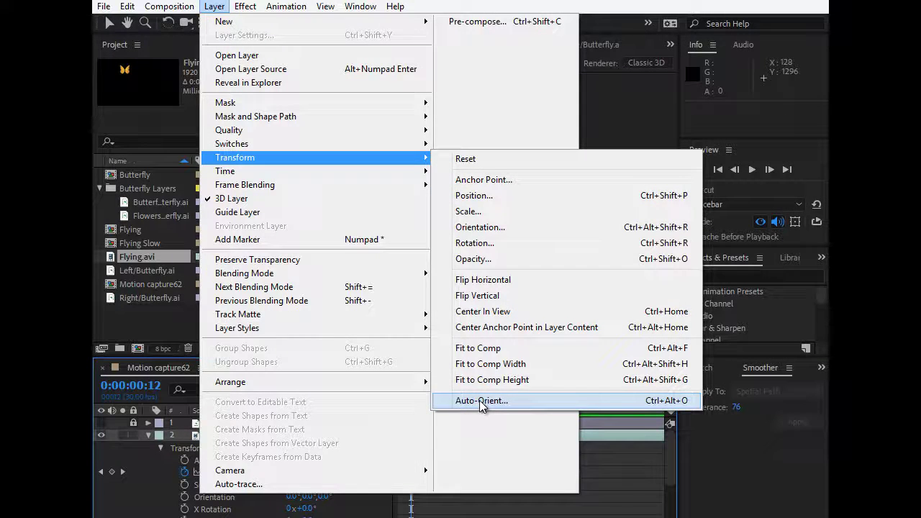
click(479, 400)
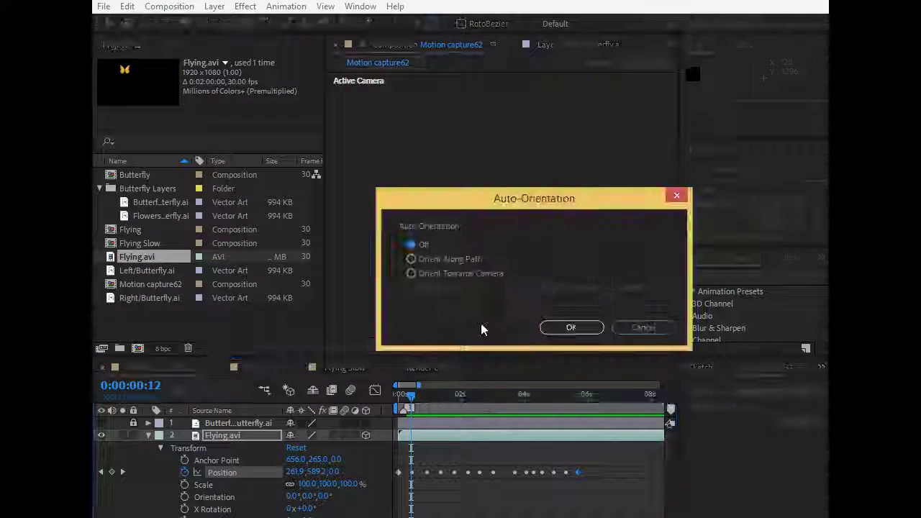
click(425, 260)
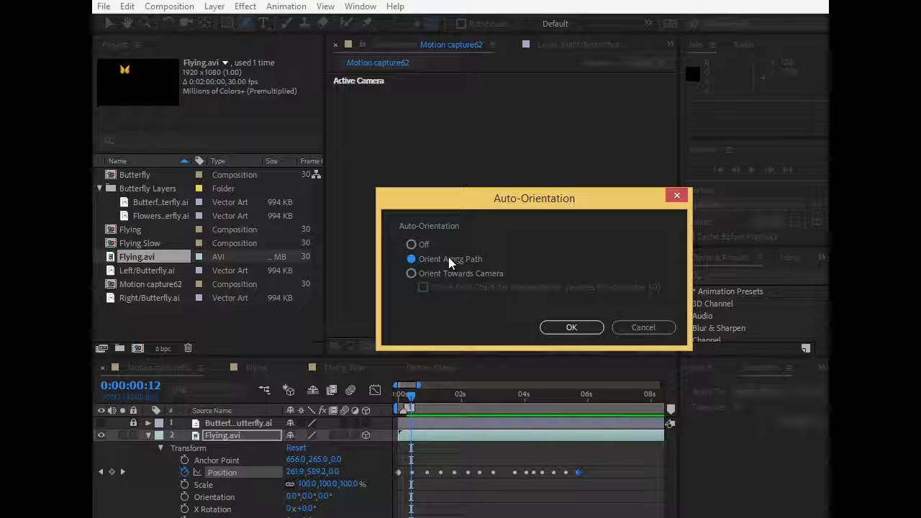
click(581, 326)
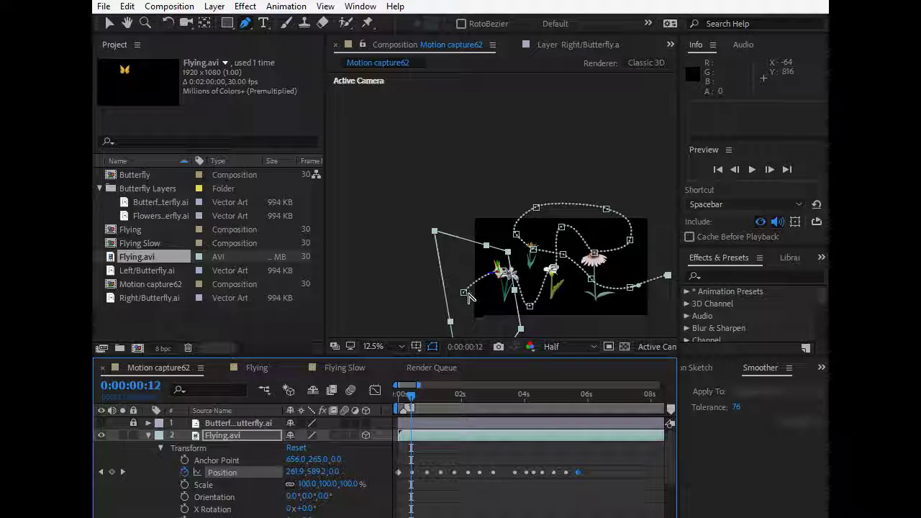
scroll(495, 279, up, 4)
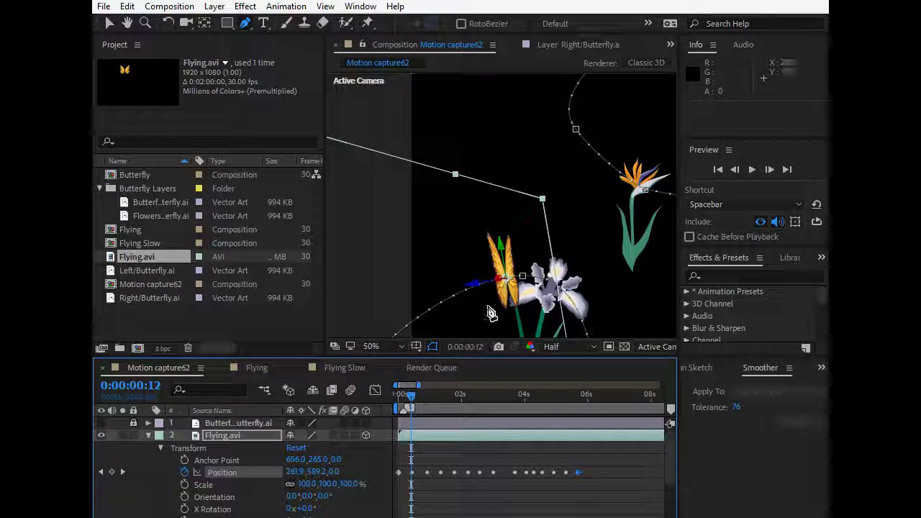
Set the Flying.avi layer's Orientation to 277°, 320°, 0° while checking nearby frames, and preview the butterfly's flight
drag(408, 401, 414, 396)
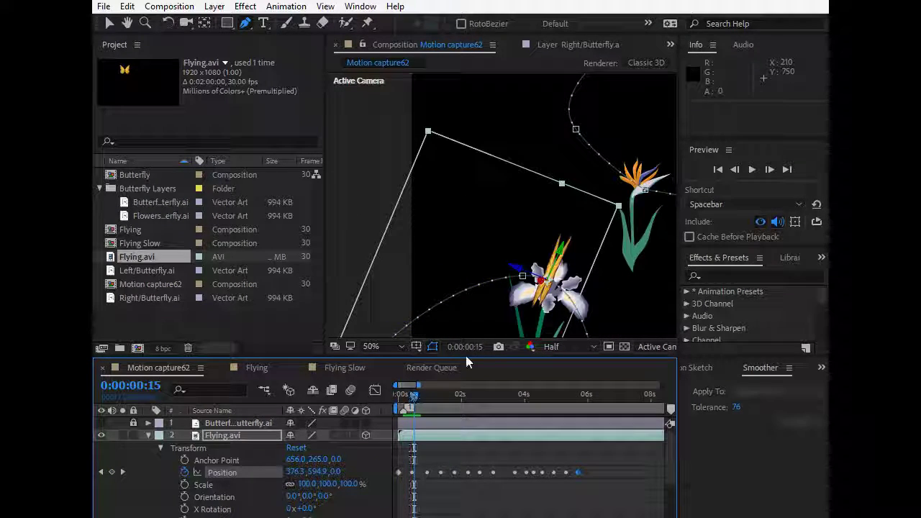
scroll(528, 248, down, 2)
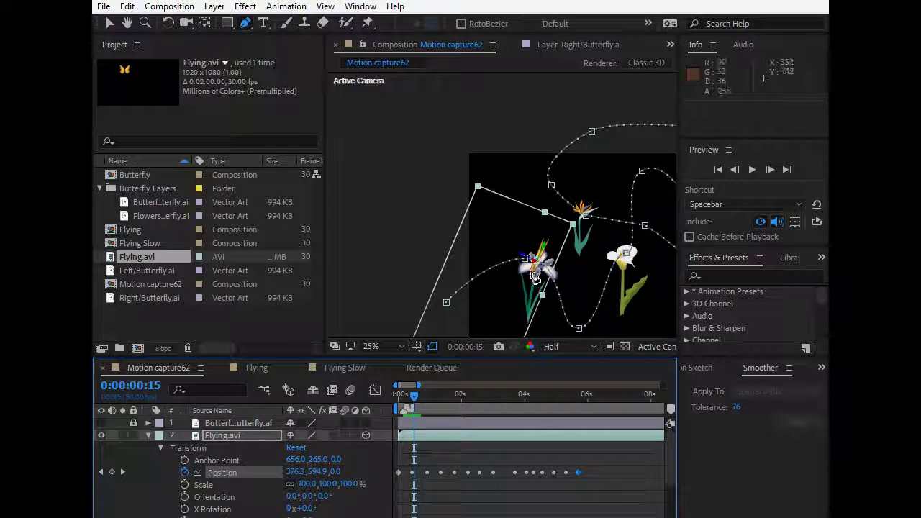
scroll(329, 506, down, 1)
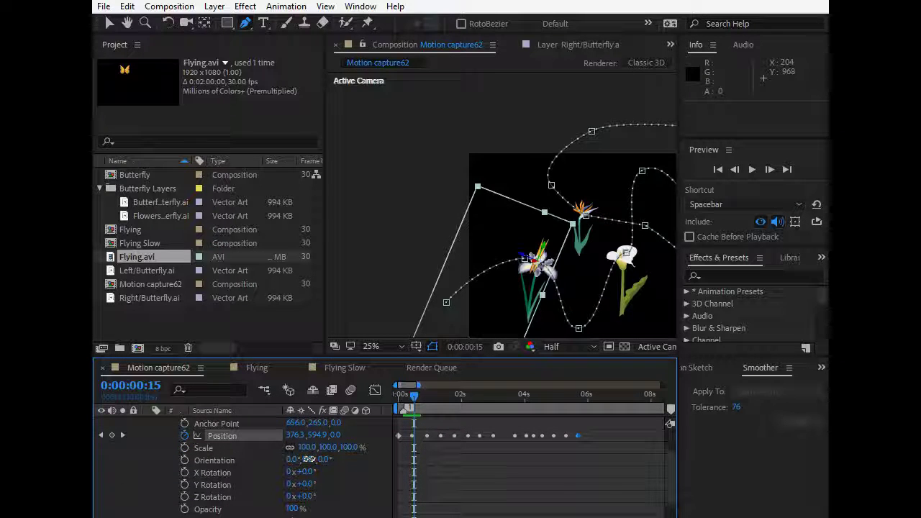
drag(308, 459, 291, 448)
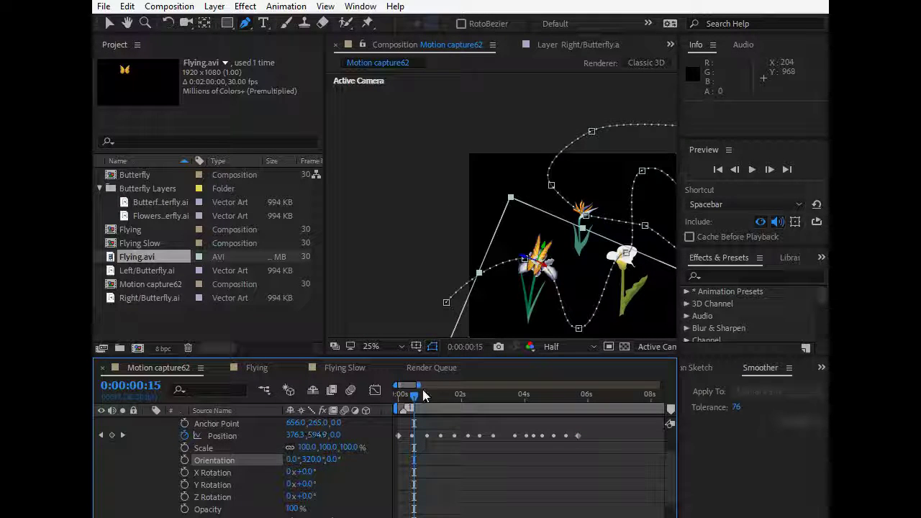
mouse_move(414, 400)
mouse_down()
mouse_move(408, 396)
mouse_move(420, 391)
mouse_up()
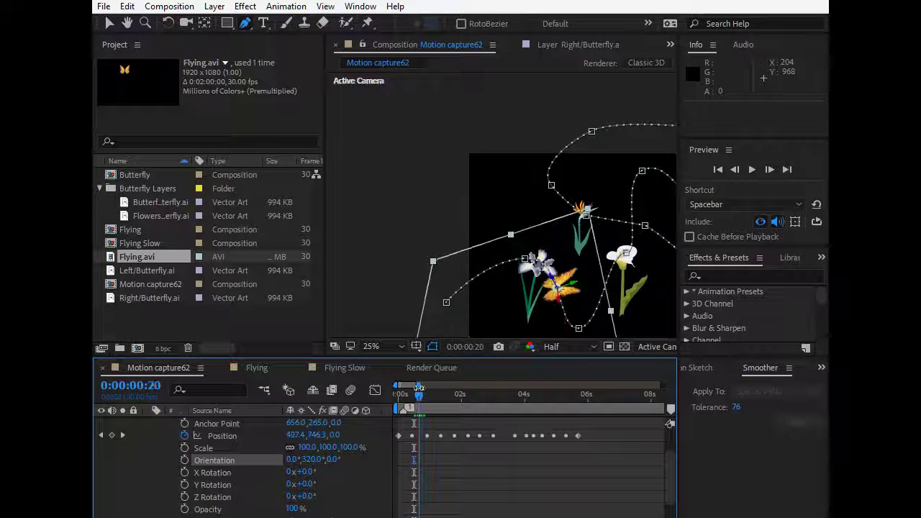
drag(292, 460, 199, 426)
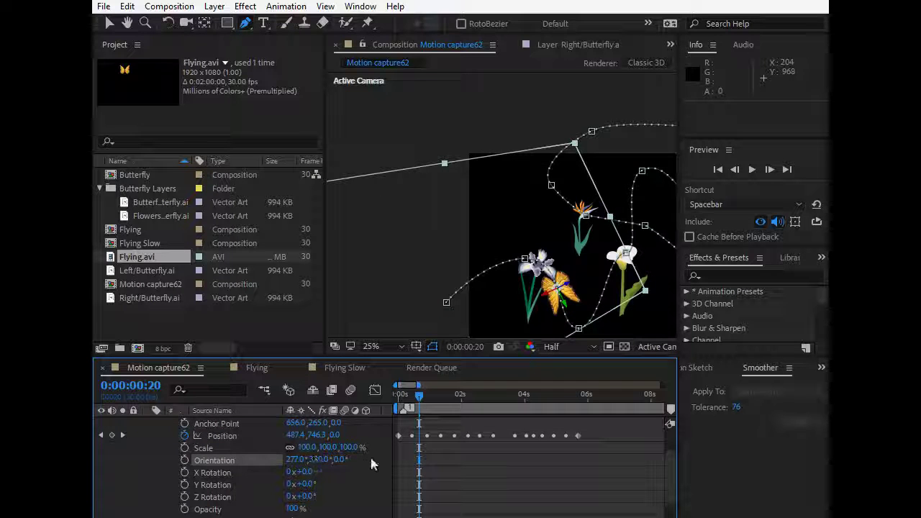
key(space)
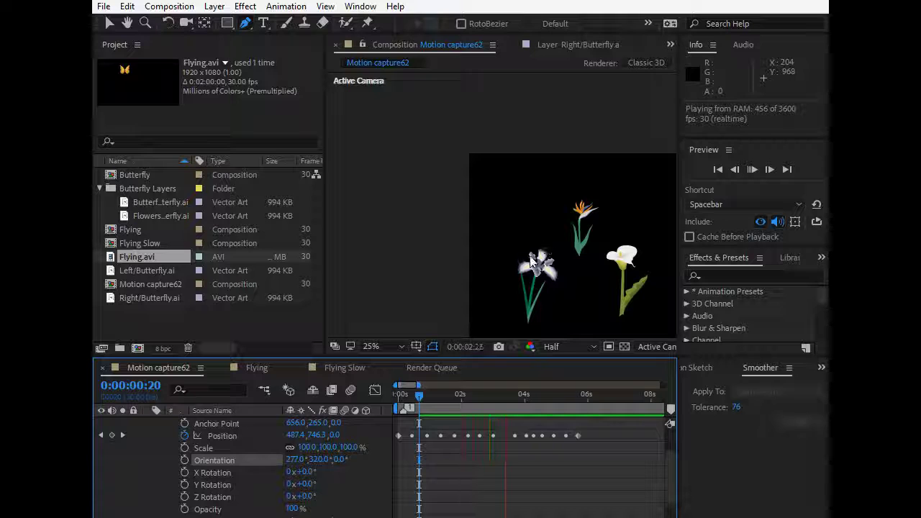
scroll(531, 262, down, 1)
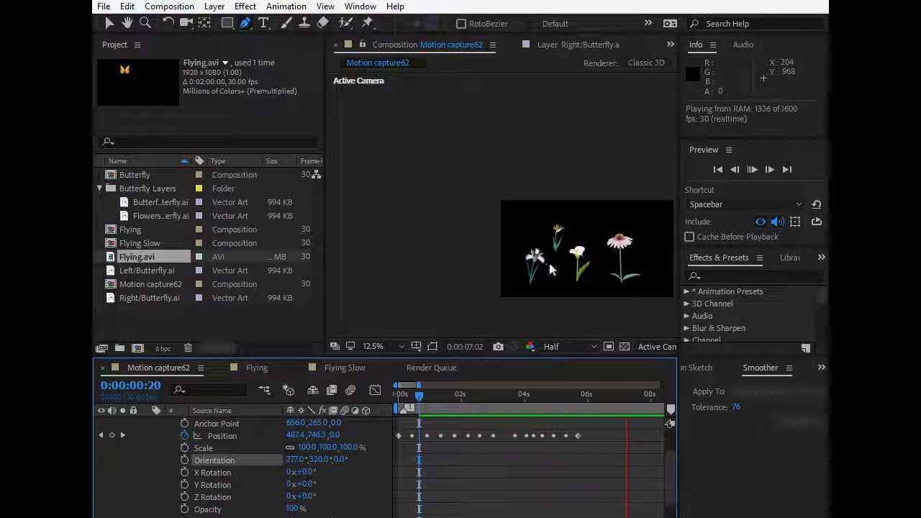
Set the work area to end at 0:00:08:07 and preview the butterfly's flight from the start of the composition
click(573, 404)
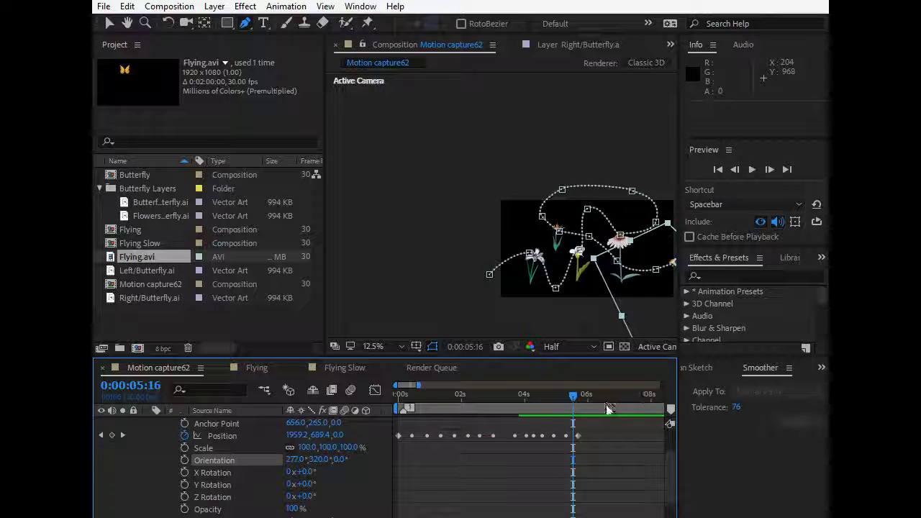
drag(417, 387, 431, 408)
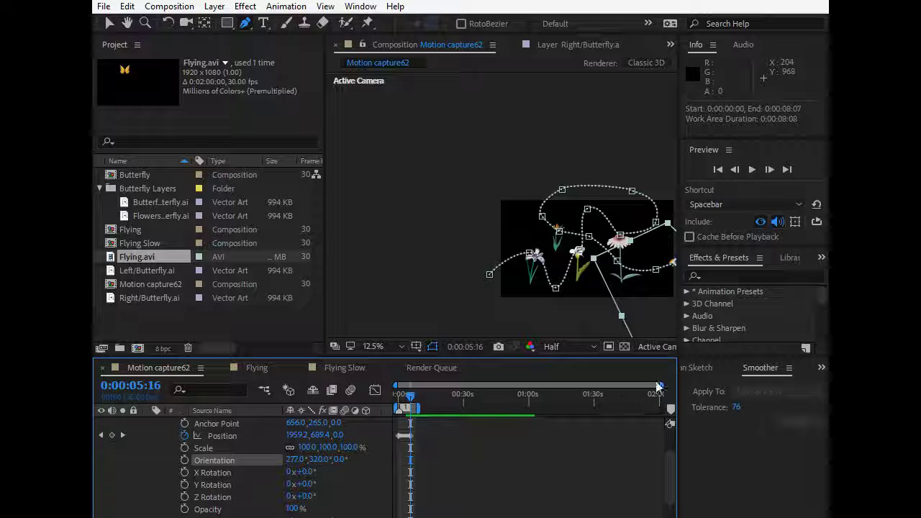
drag(660, 384, 419, 385)
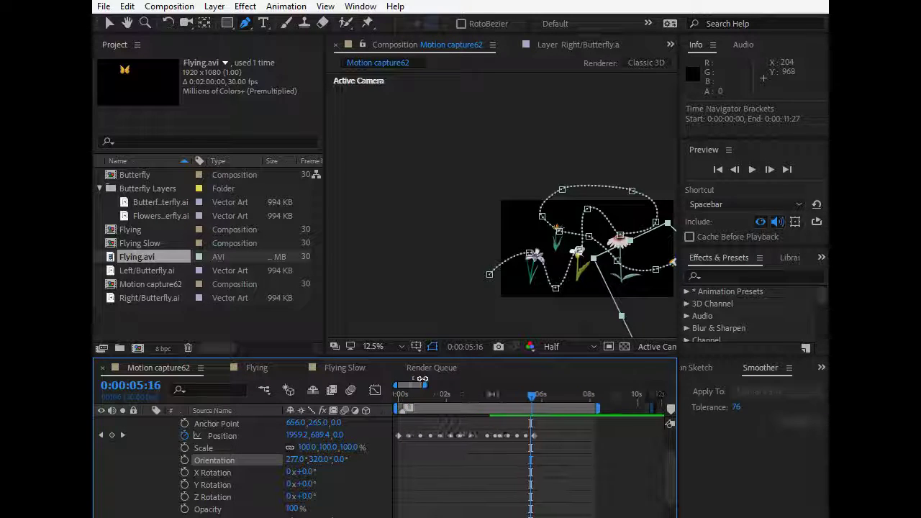
drag(578, 400, 400, 403)
key(space)
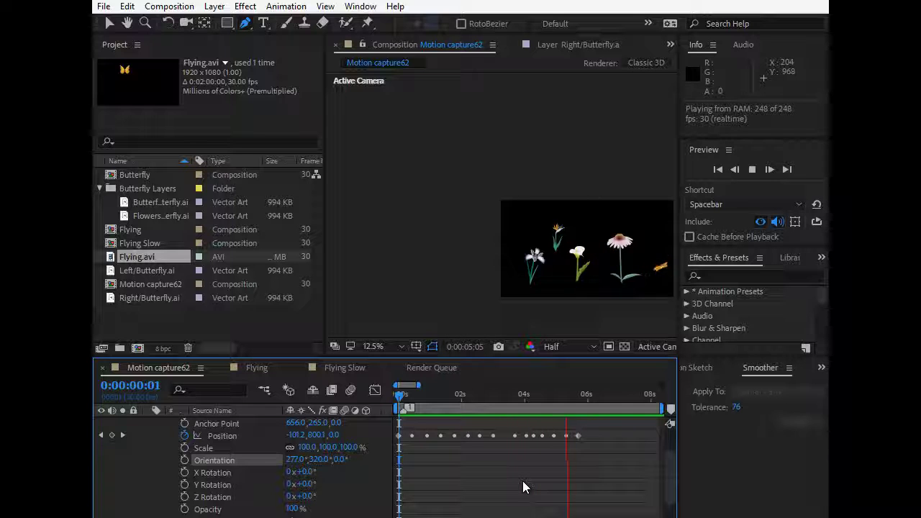
key(space)
Adjust the Flying.avi layer's Orientation to 285°, 32°, 341° with Y Rotation at 0°, and preview the flight
drag(592, 398, 426, 398)
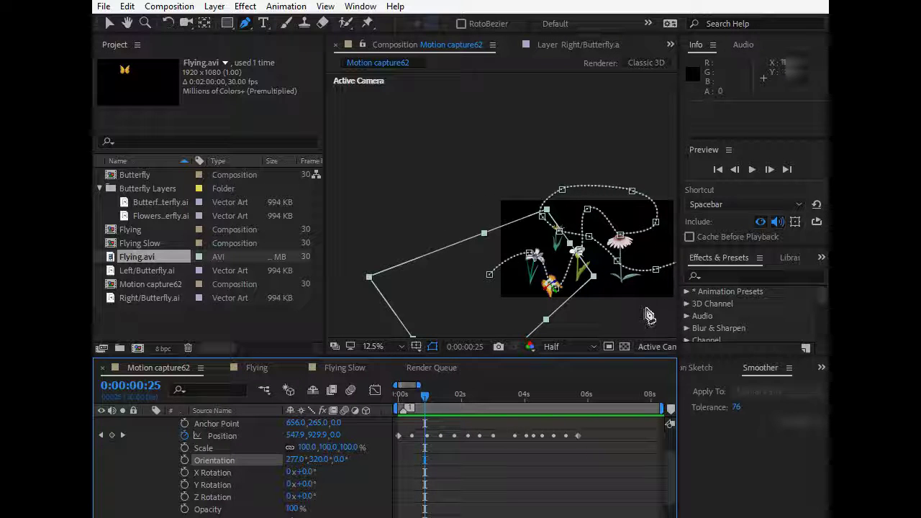
scroll(622, 274, up, 2)
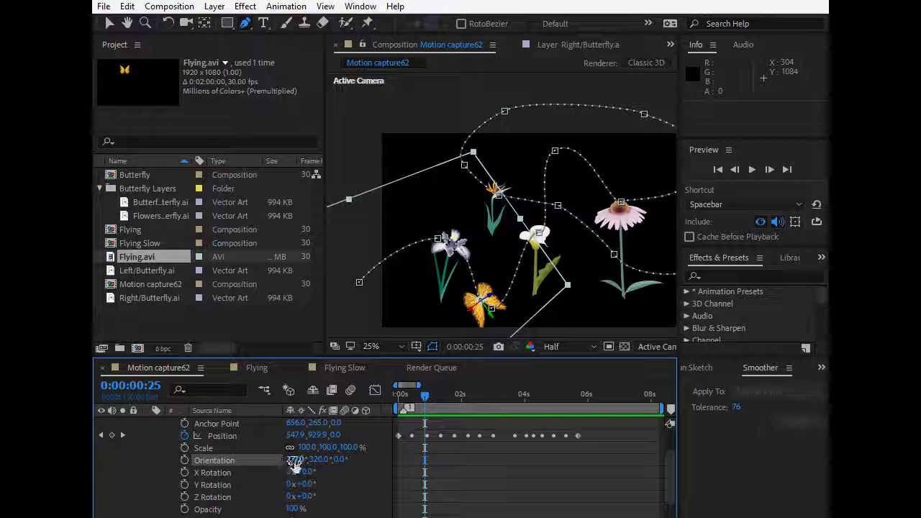
drag(341, 461, 314, 486)
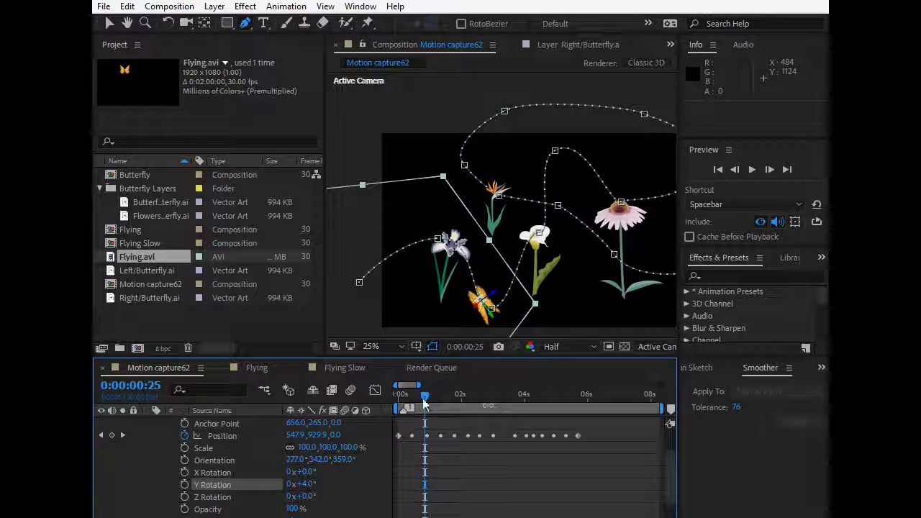
drag(423, 395, 407, 397)
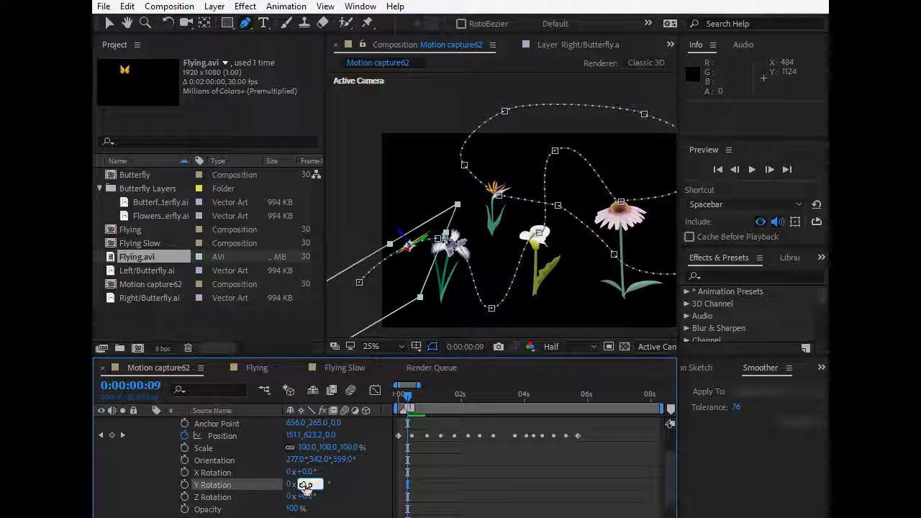
drag(306, 487, 318, 459)
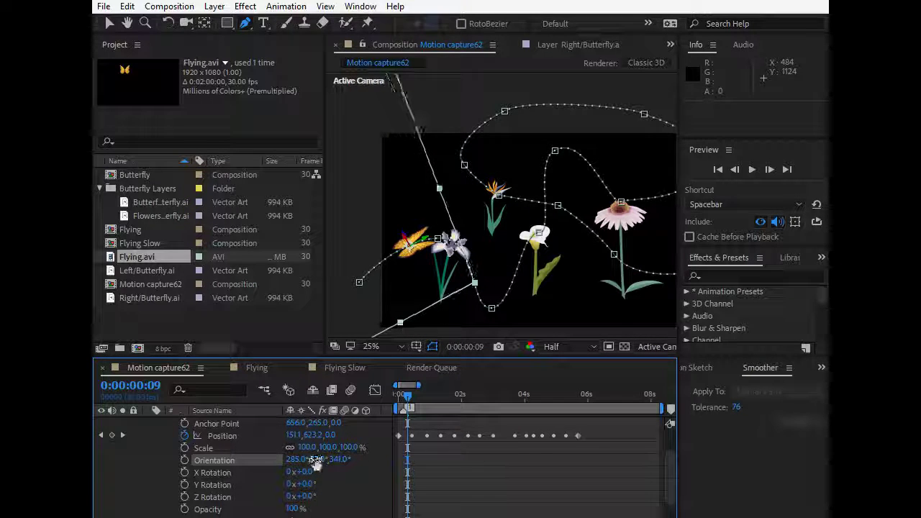
key(space)
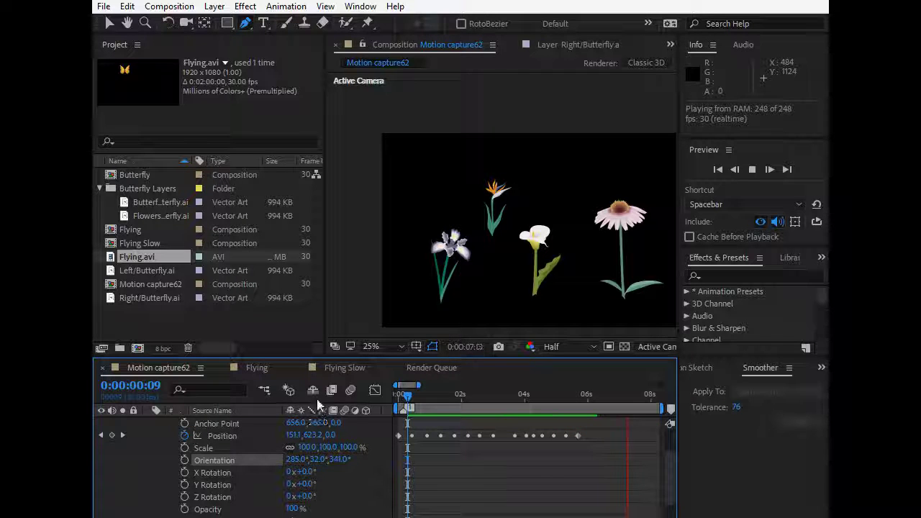
At the Position keyframe at 0:00:04:02, above the orange flower, set the Flying.avi layer's Z Position to -36
click(510, 396)
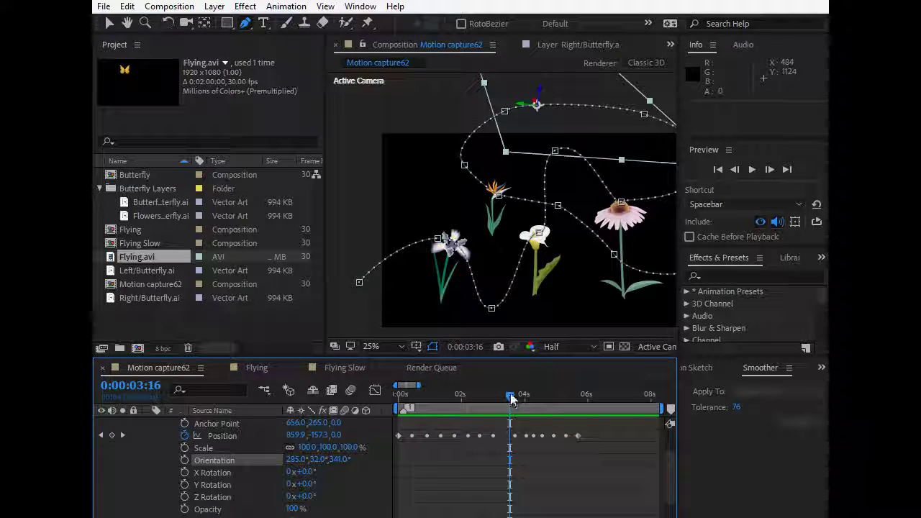
drag(510, 395, 532, 393)
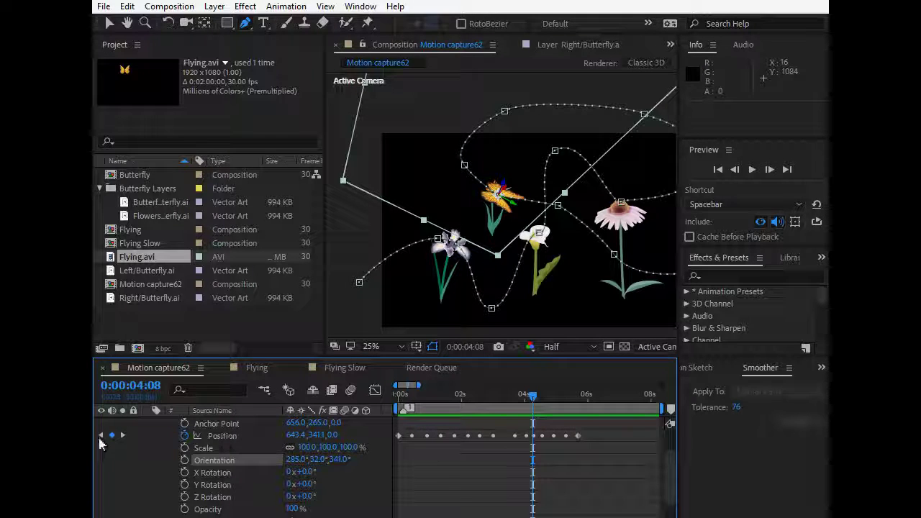
click(101, 436)
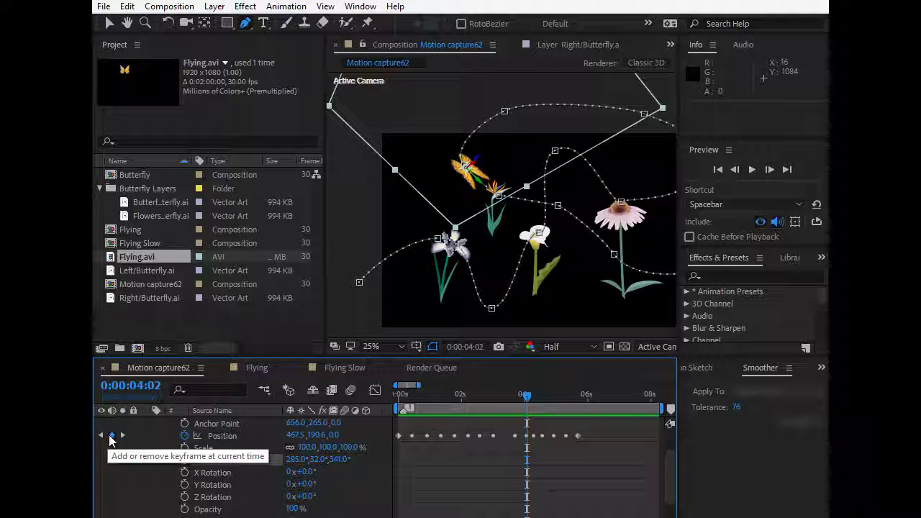
click(123, 437)
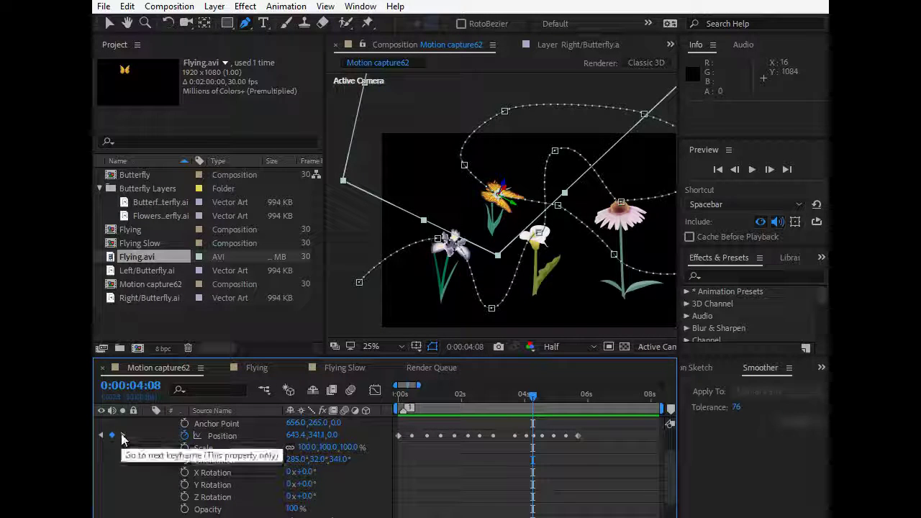
click(101, 436)
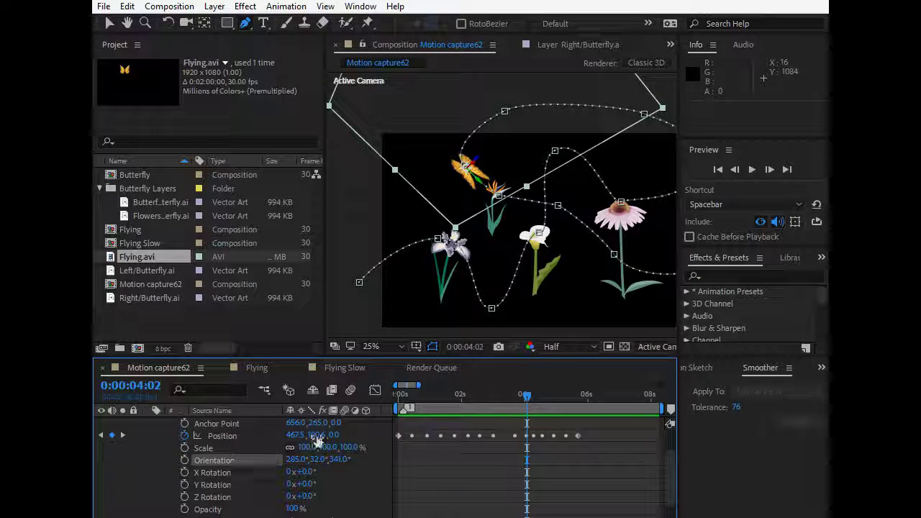
drag(333, 436, 308, 438)
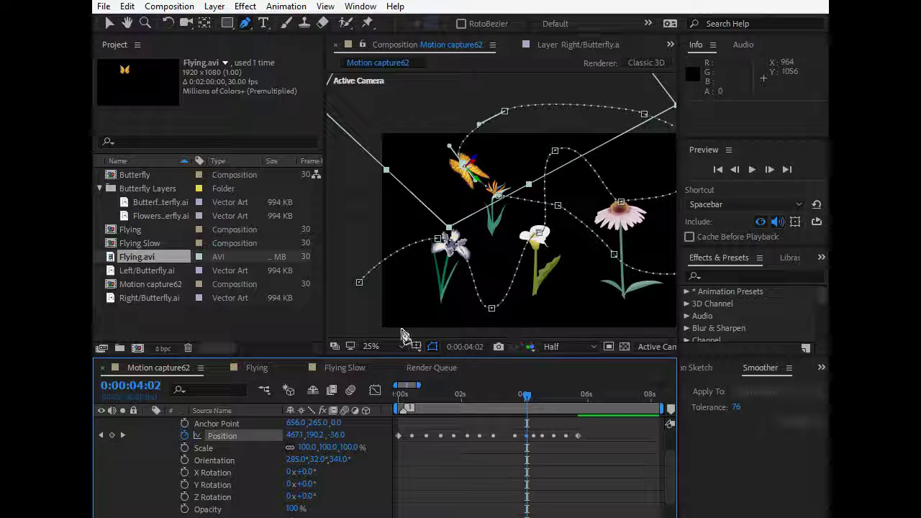
Try setting the Z Position to 0 at 0:00:04:02, check the path on earlier frames, and undo the change
click(338, 435)
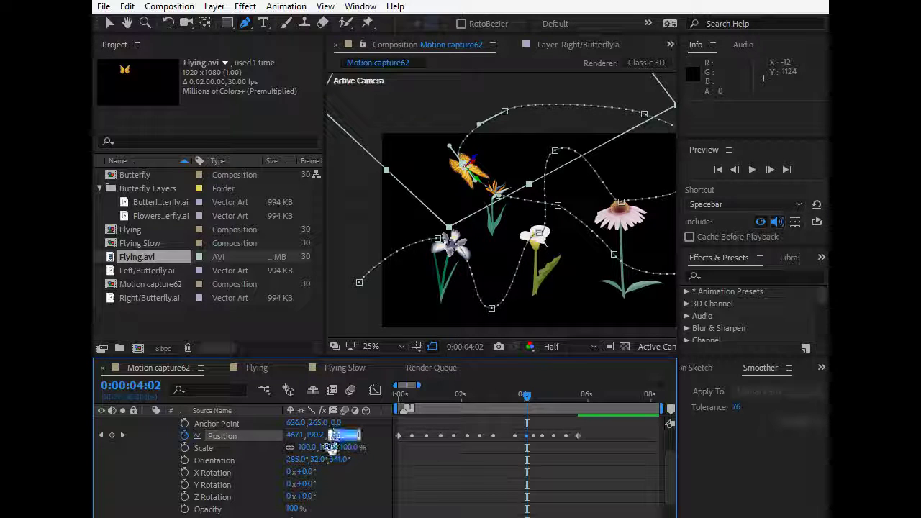
text(0)
key(Return)
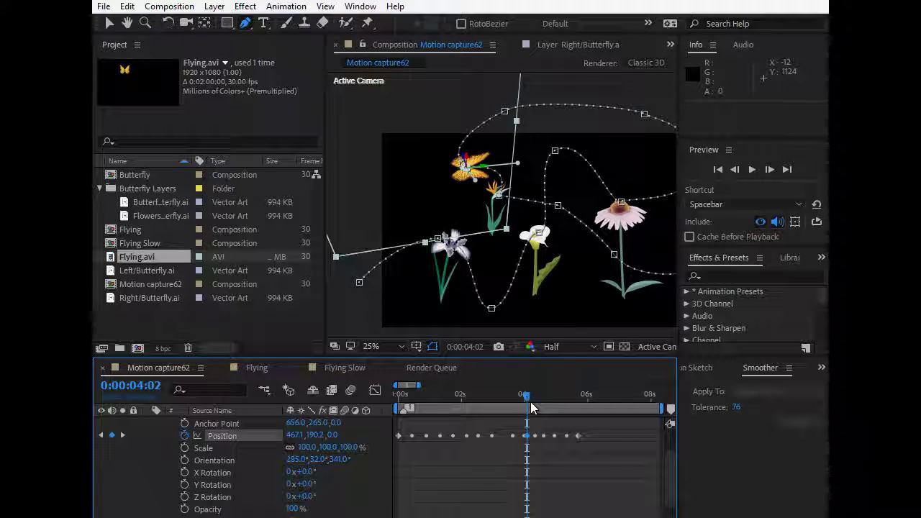
drag(531, 408, 511, 408)
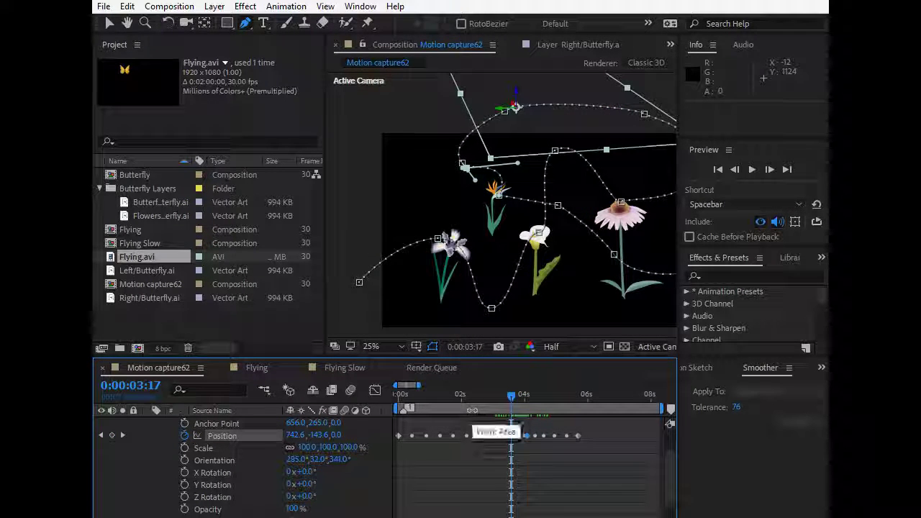
key(ctrl+z)
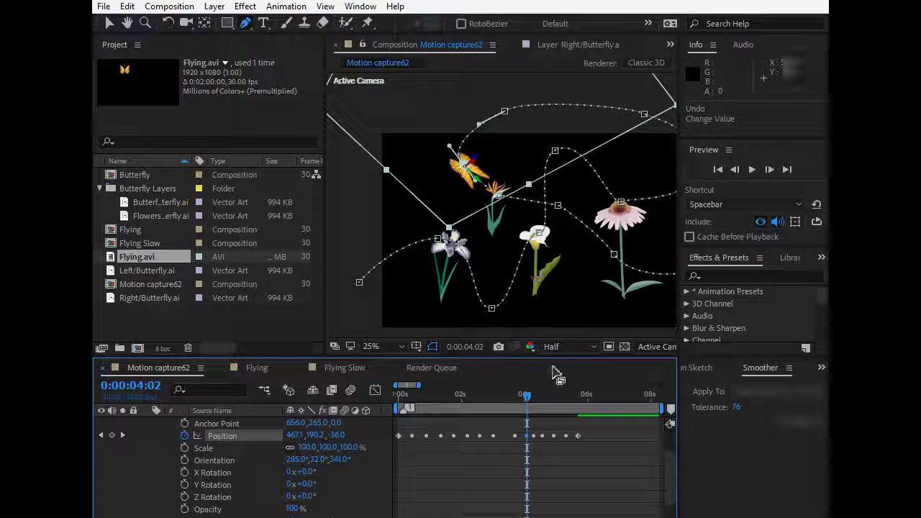
Extend the work area to the full two-minute composition, ending at 0:01:59:29, and show the whole time range
drag(420, 385, 653, 374)
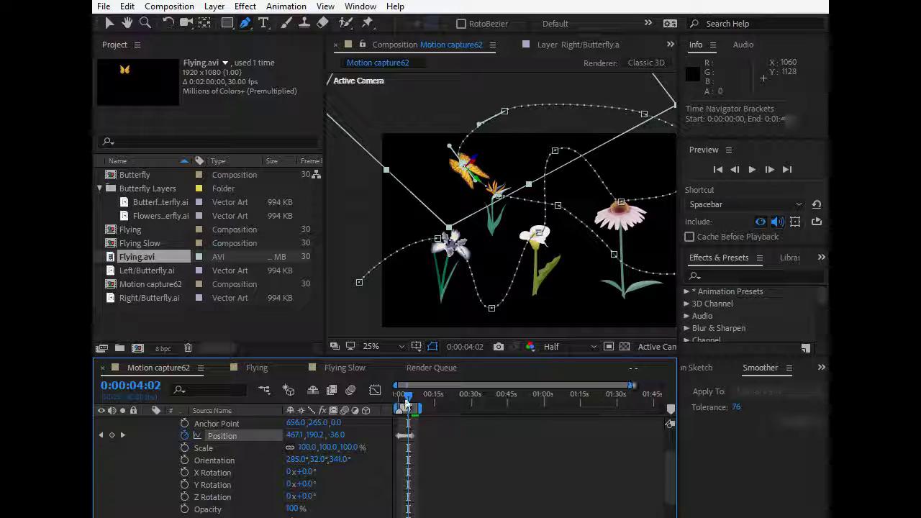
drag(426, 406, 669, 407)
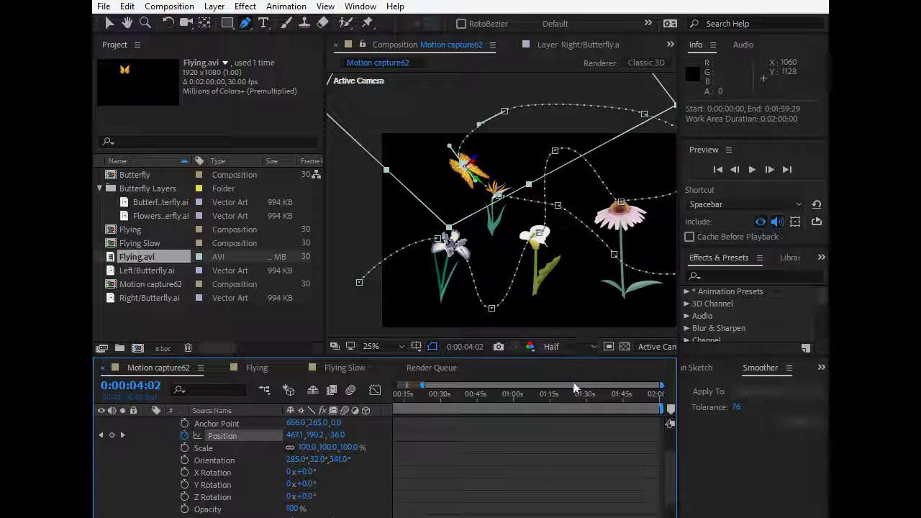
drag(421, 387, 395, 386)
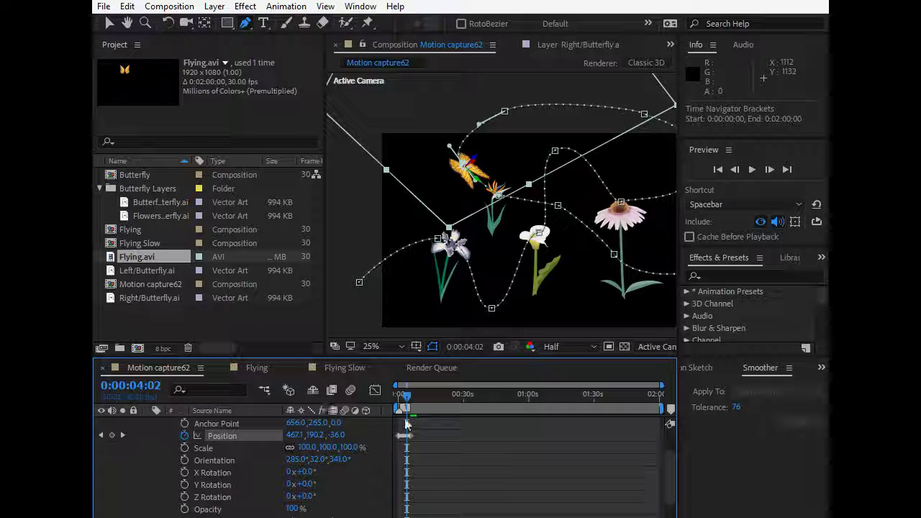
Collapse the Flying.avi layer's properties, preview the animation from 0:00:00:00, and limit the visible timeline to about 50 seconds
scroll(165, 440, up, 2)
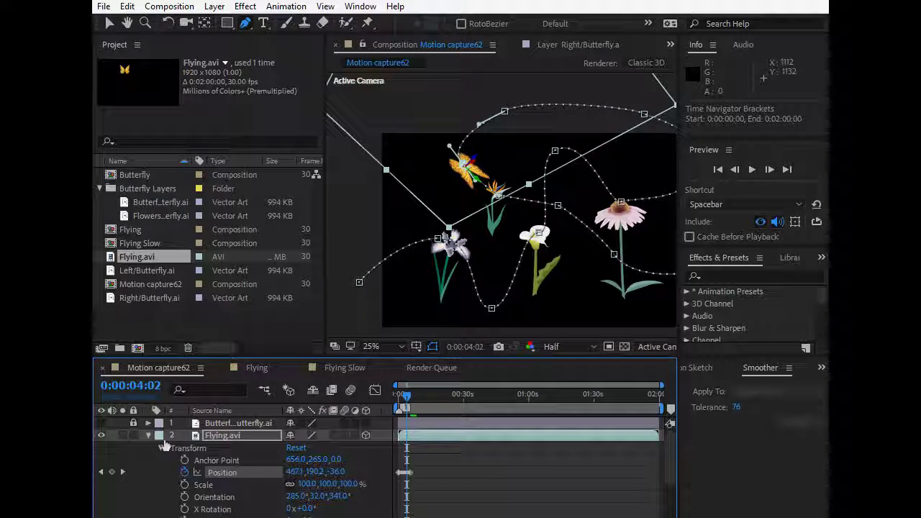
click(149, 436)
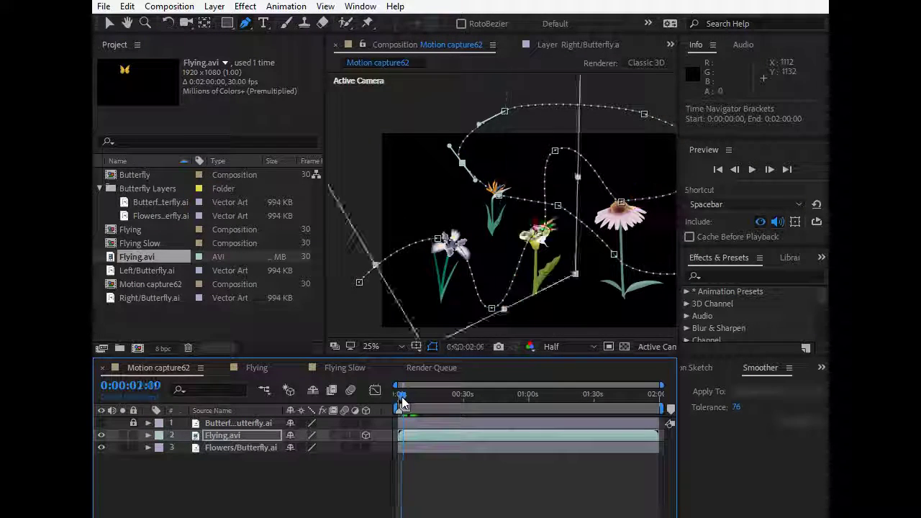
drag(406, 404, 398, 402)
key(space)
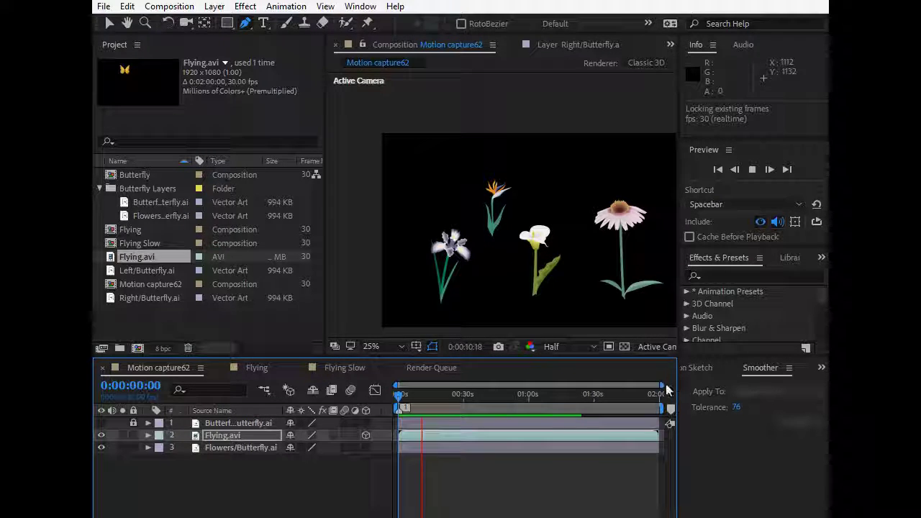
drag(662, 386, 509, 386)
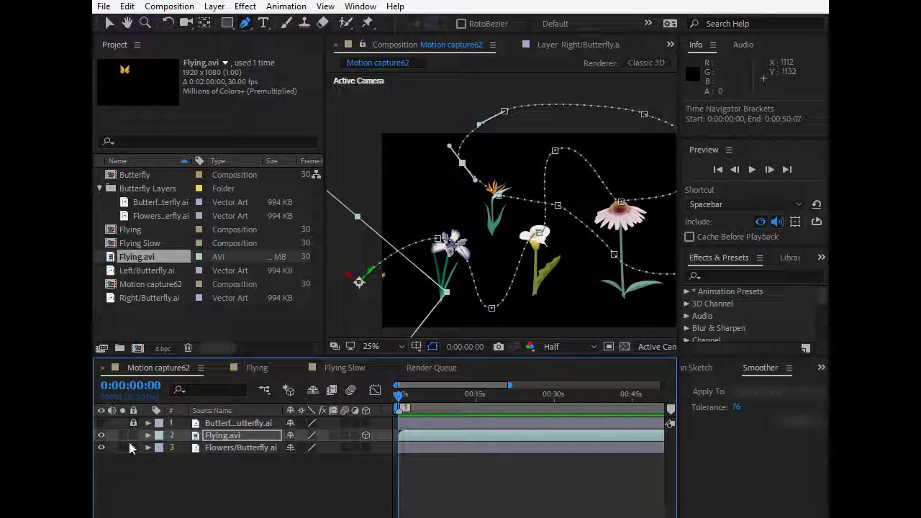
Move the last Position keyframe of the Flying.avi layer out to about 11 seconds and preview the flight
click(148, 436)
scroll(450, 450, down, 3)
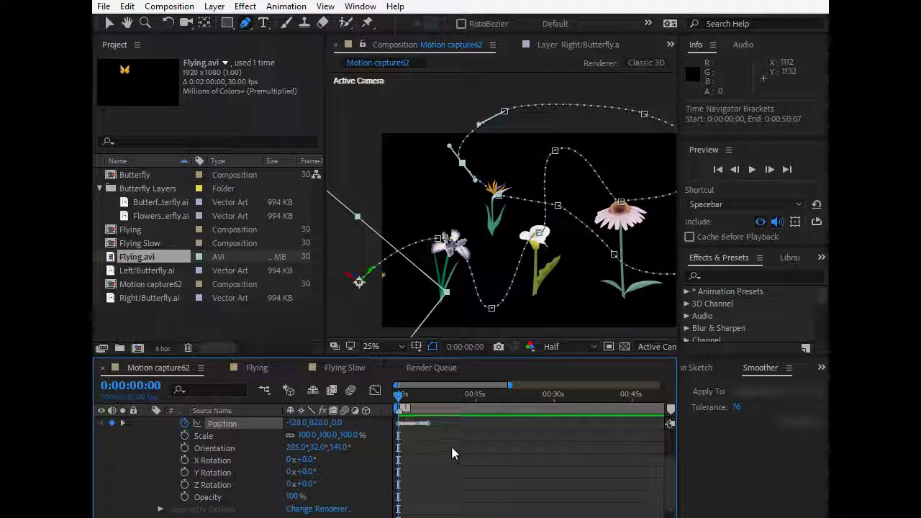
drag(429, 423, 458, 423)
key(space)
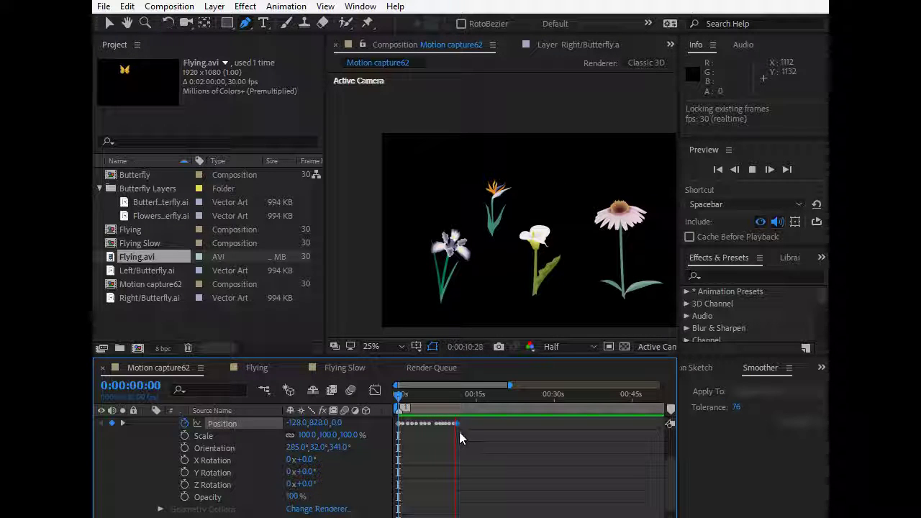
key(space)
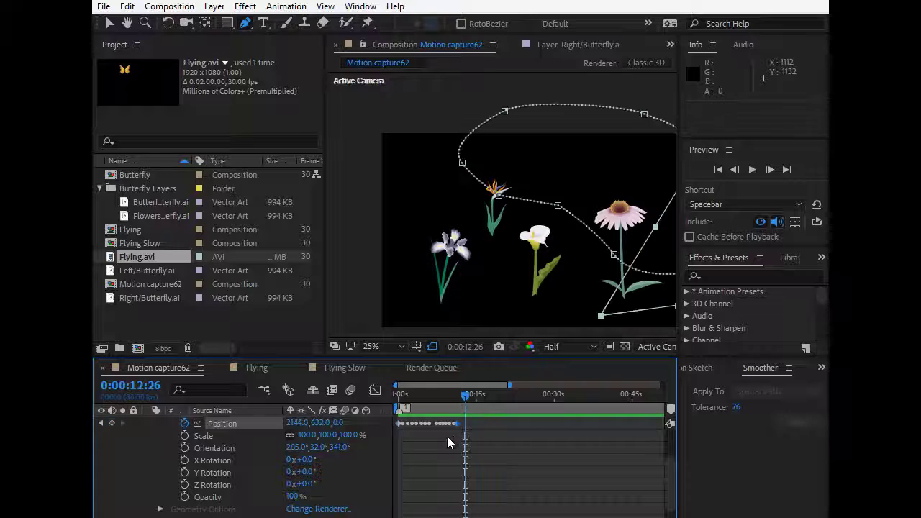
Try toggling hold on the Position keyframe at 0:00:04:11, above the pink flower
click(463, 395)
drag(462, 400, 419, 405)
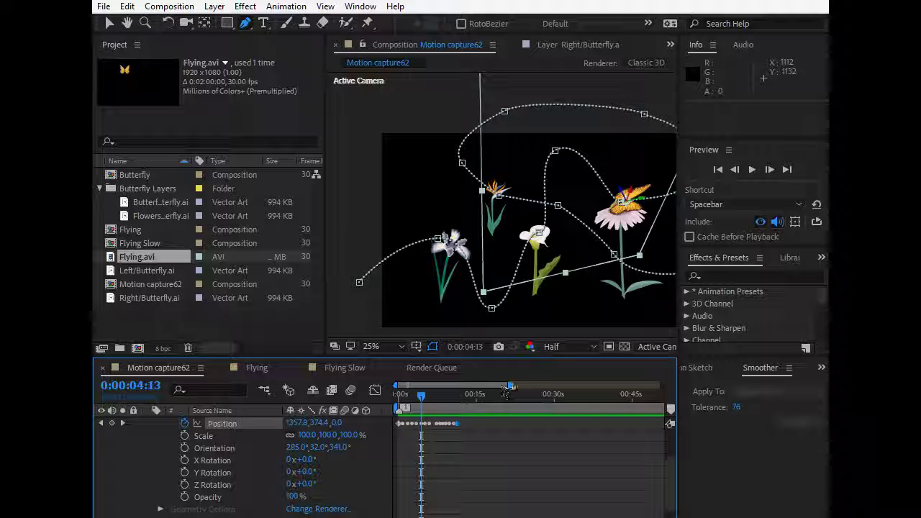
drag(509, 387, 428, 387)
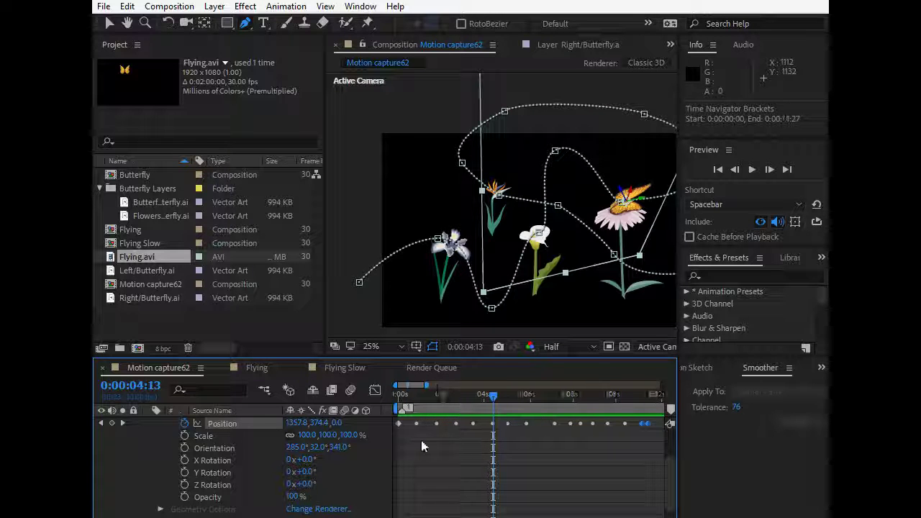
click(100, 423)
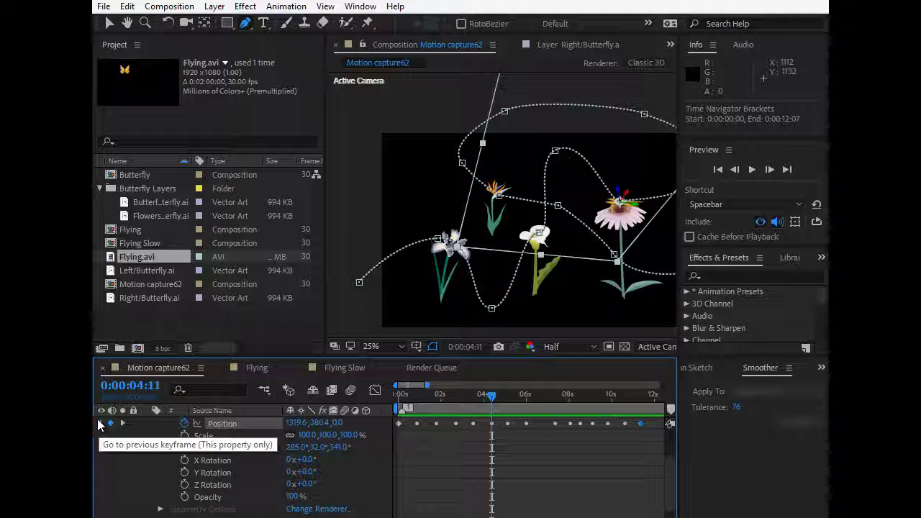
drag(429, 387, 410, 389)
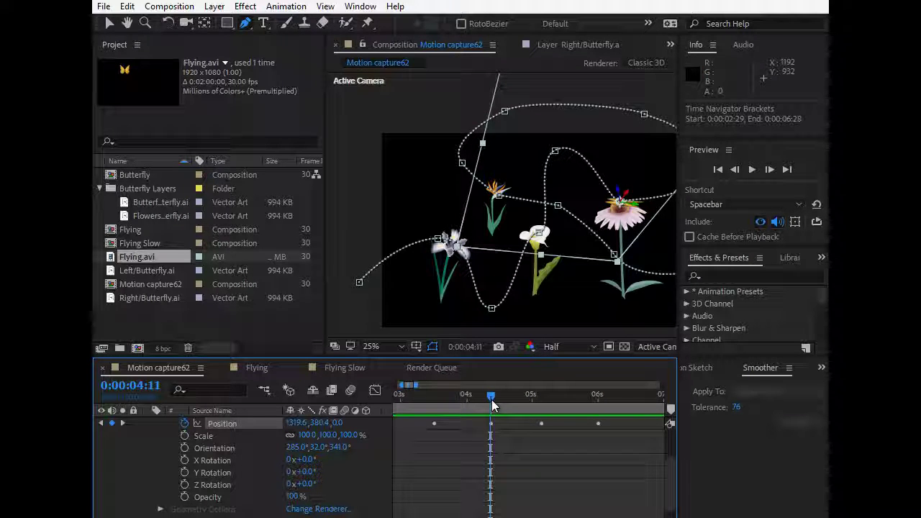
mouse_move(491, 399)
mouse_down()
mouse_move(508, 400)
mouse_move(490, 400)
mouse_up()
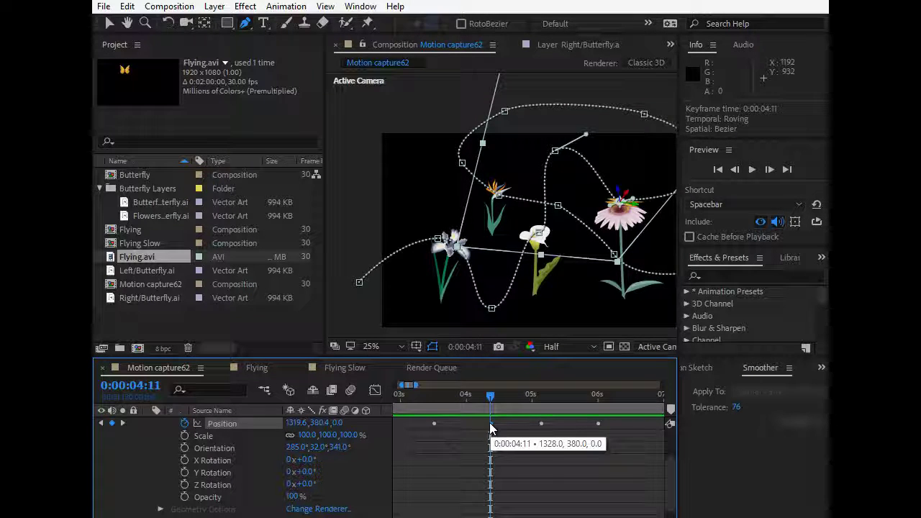
right_click(490, 423)
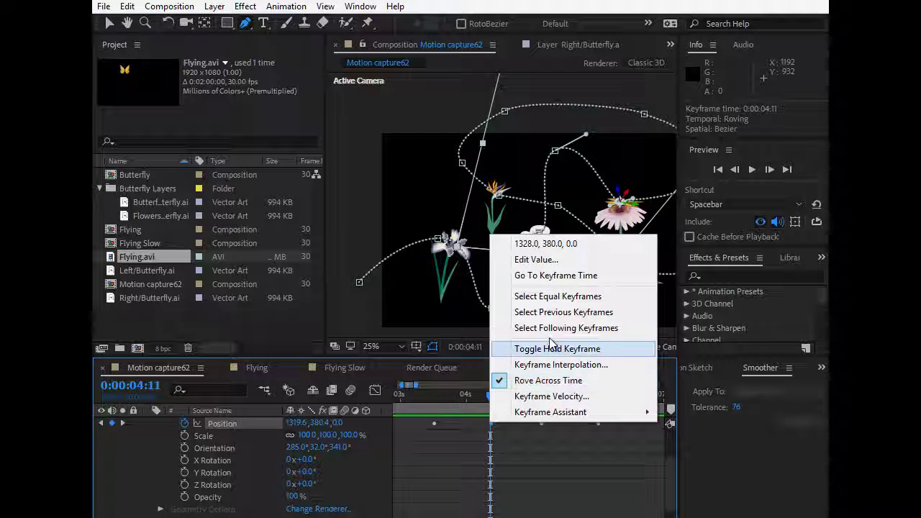
click(552, 348)
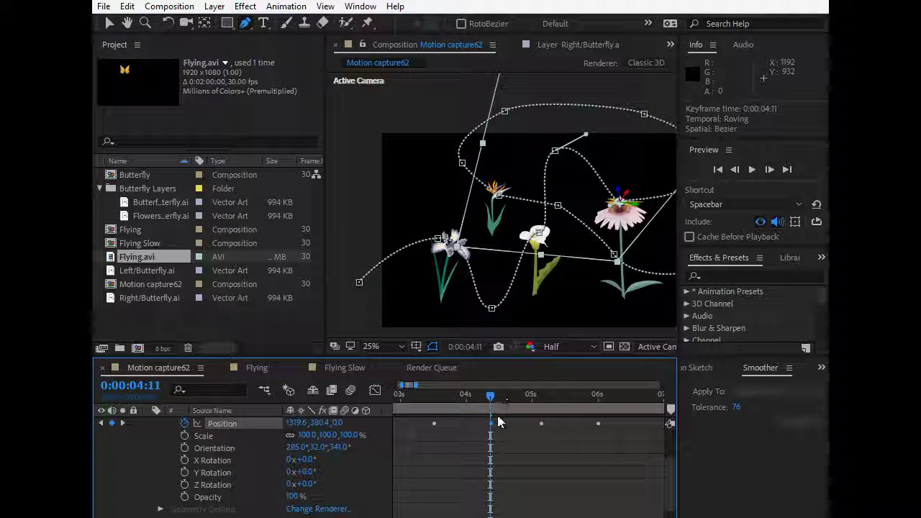
Try setting the layer's X Position to 1537.9 at 0:00:04:24 and undo the change
drag(490, 395, 517, 387)
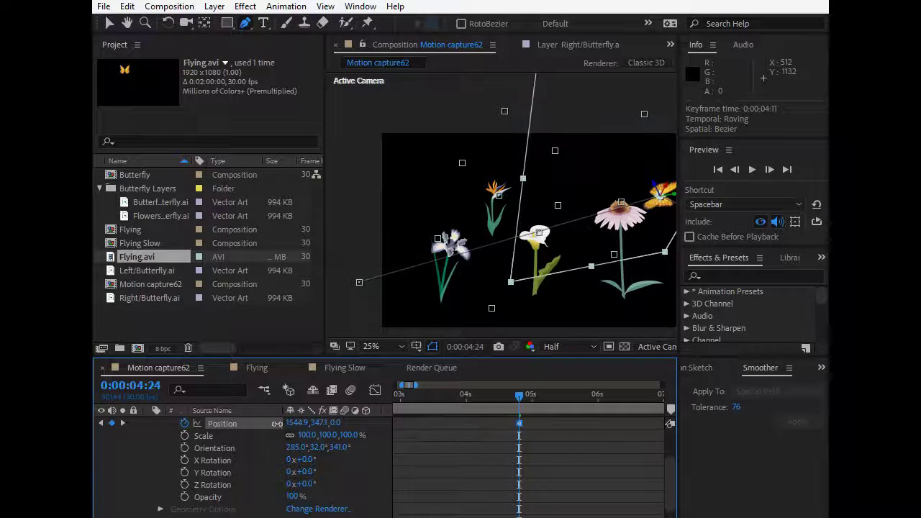
drag(302, 428, 273, 430)
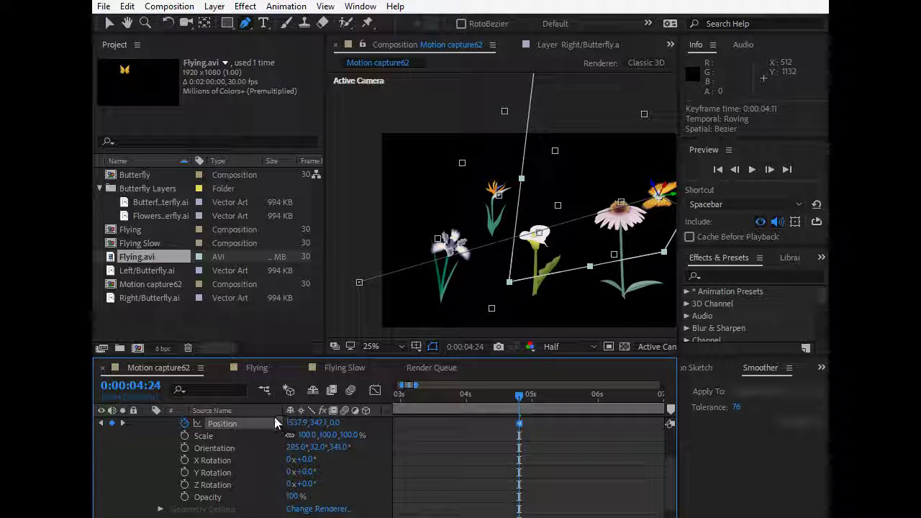
key(ctrl+z)
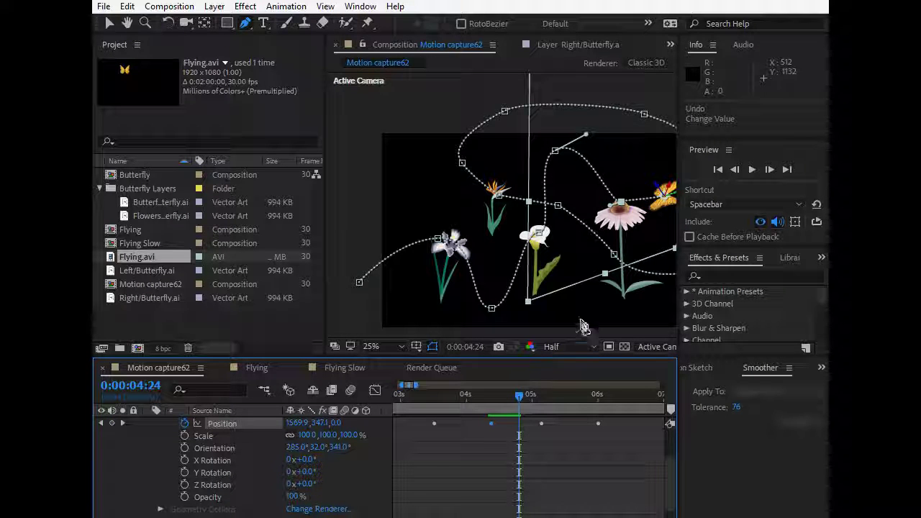
Try adding a Position keyframe two frames after the pink-flower keyframe, at 0:00:04:13, and undo it
drag(518, 401, 462, 413)
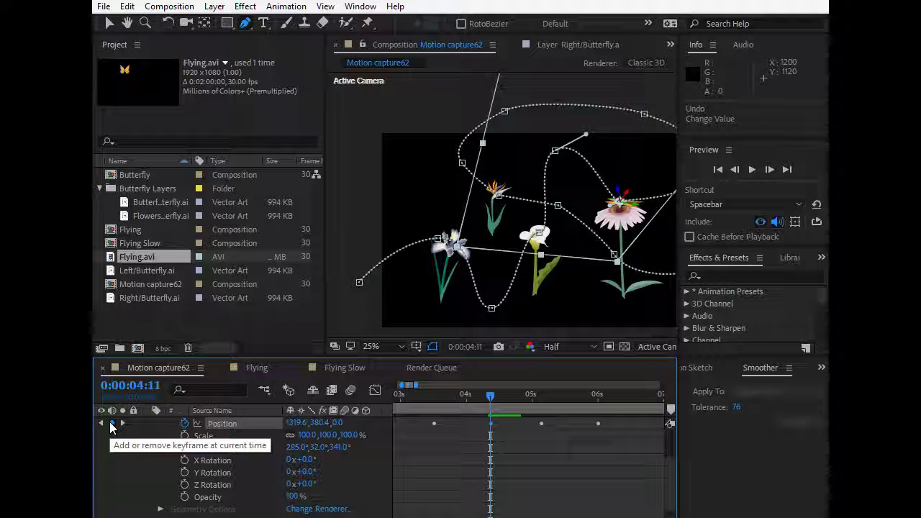
key(Page_Down)
key(Page_Down)
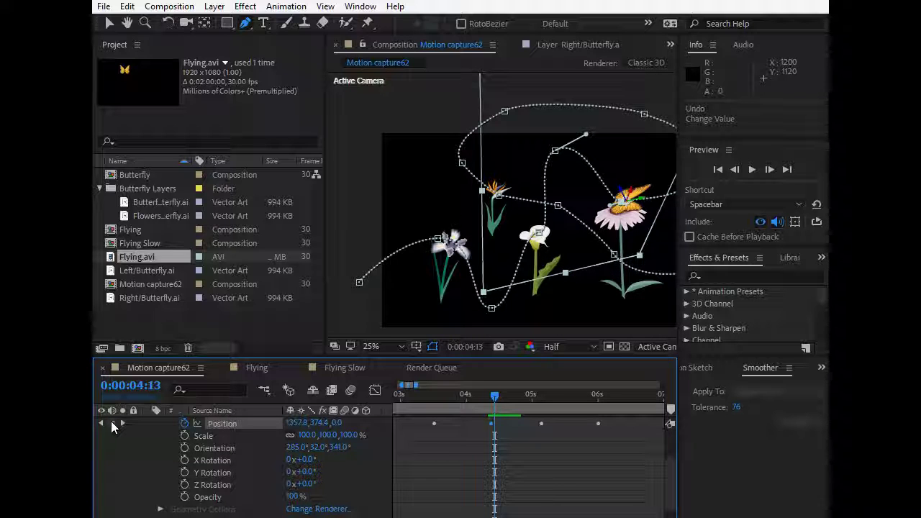
click(112, 423)
key(Delete)
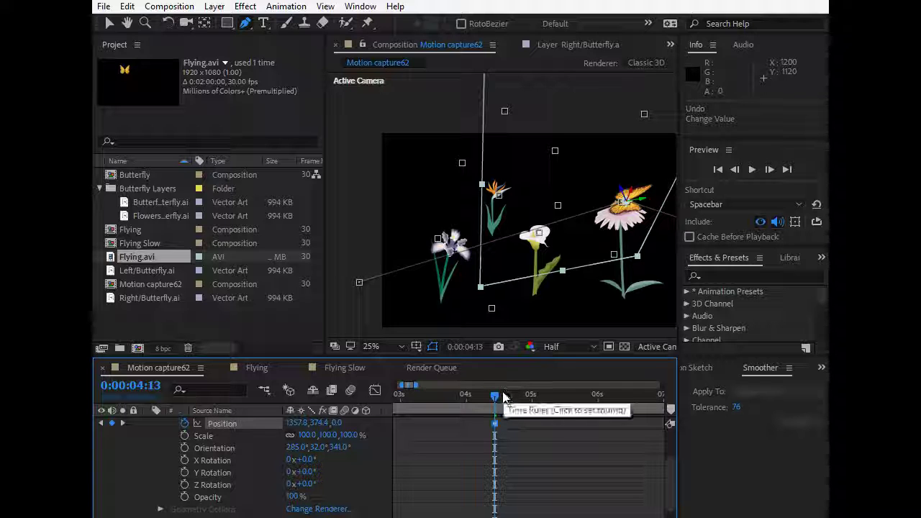
key(ctrl+z)
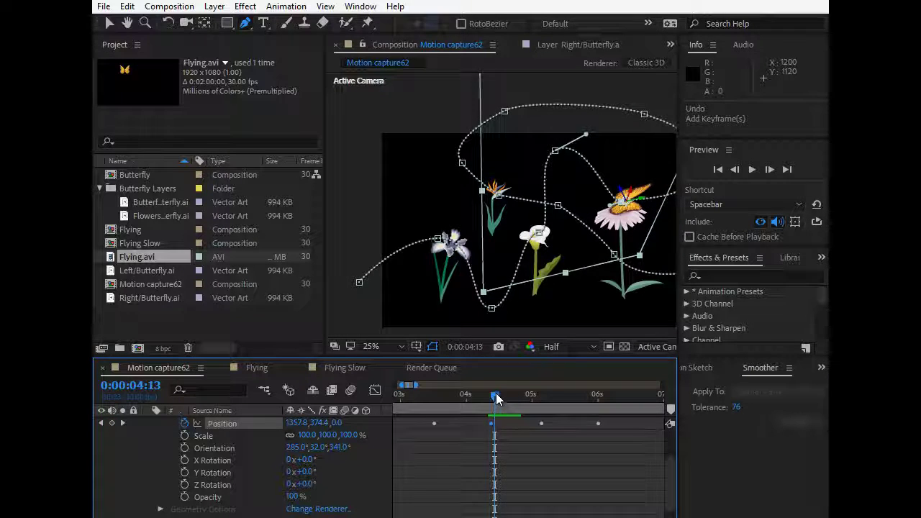
With the Selection tool, lower the motion path point above the orange flower to just inside the frame's upper edge, undoing the unwanted move
drag(496, 393, 629, 401)
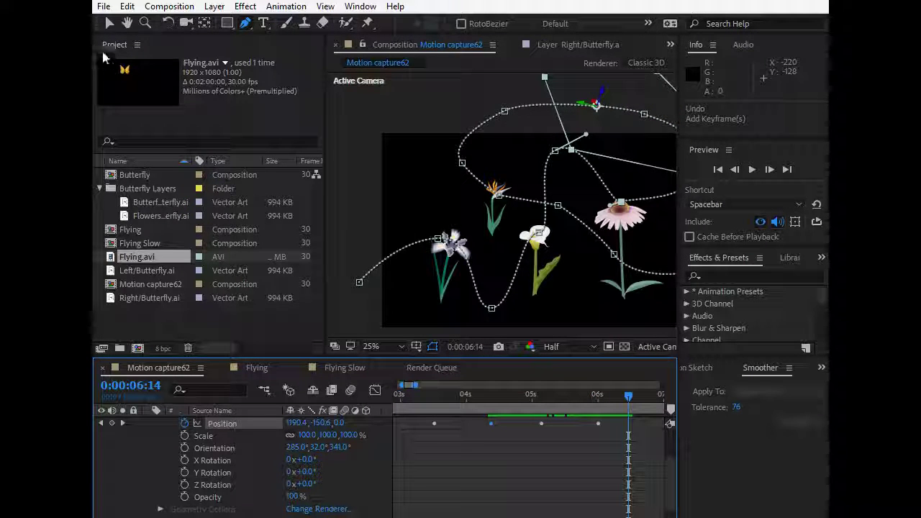
click(108, 23)
drag(504, 111, 621, 158)
key(ctrl+z)
key(ctrl+z)
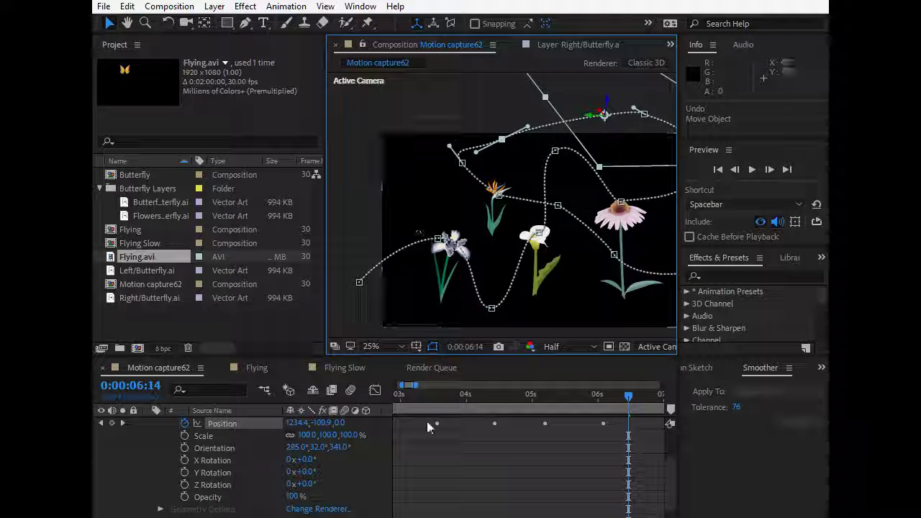
Show the composition's full time range and try trimming the Flying.avi layer to end at 0:00:29:22
drag(417, 385, 663, 379)
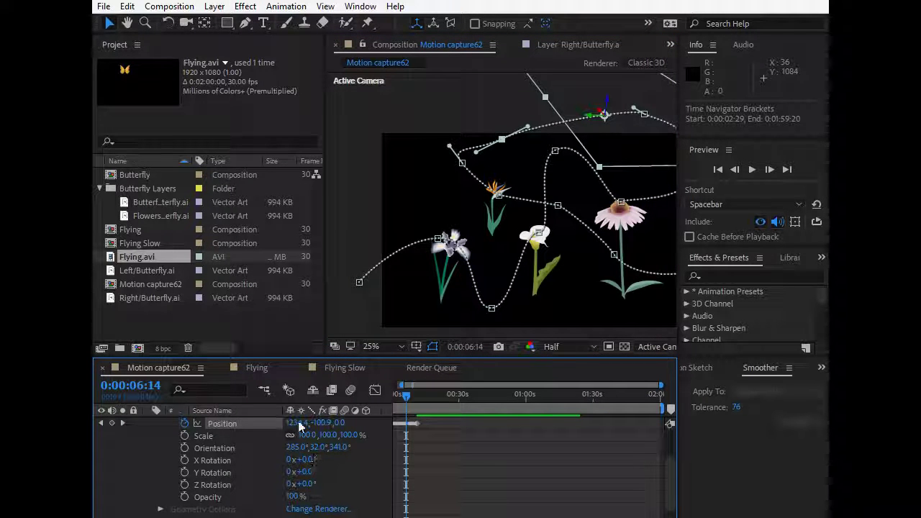
scroll(461, 464, up, 2)
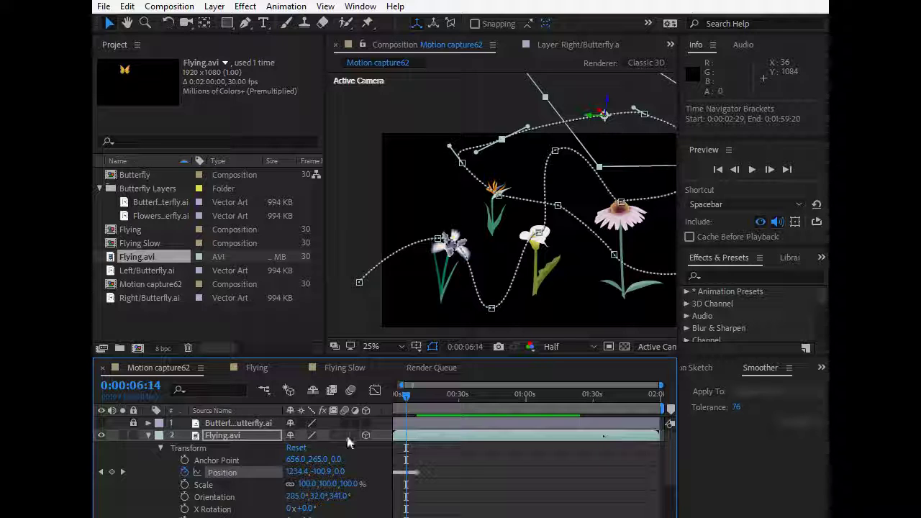
drag(407, 395, 445, 407)
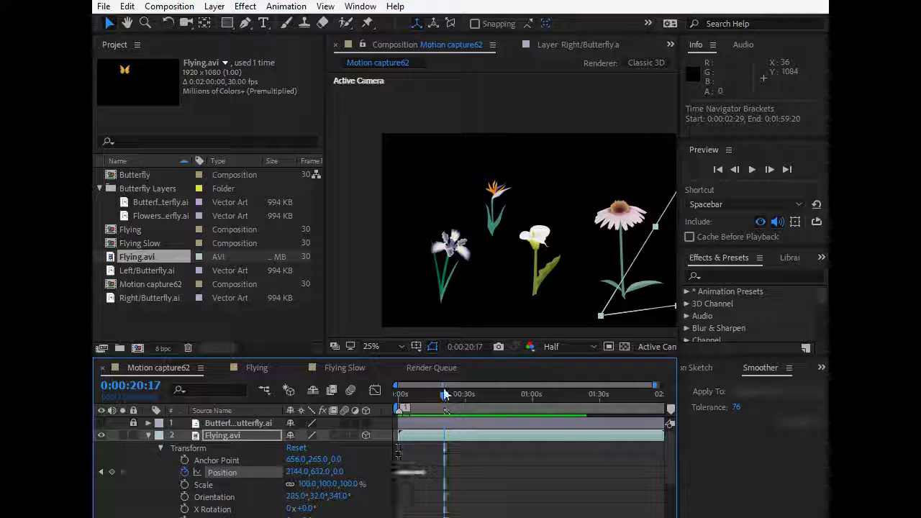
drag(657, 387, 664, 387)
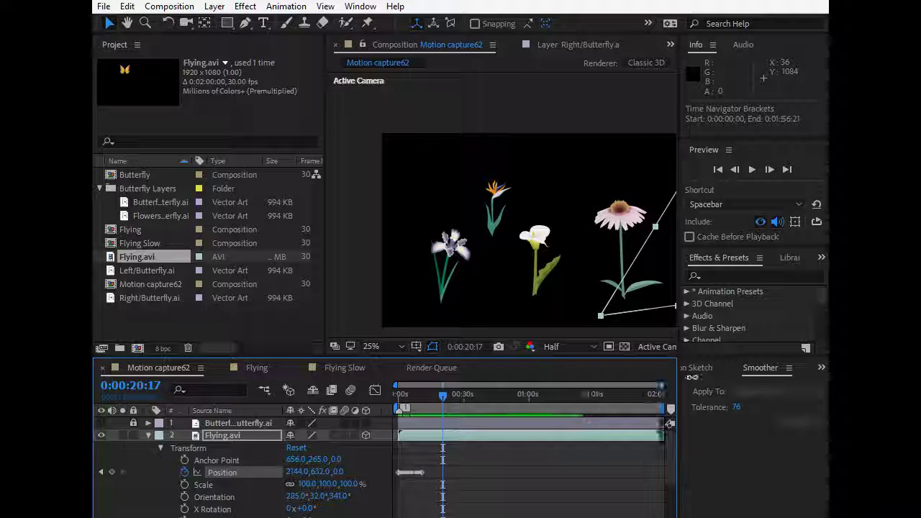
drag(659, 433, 462, 436)
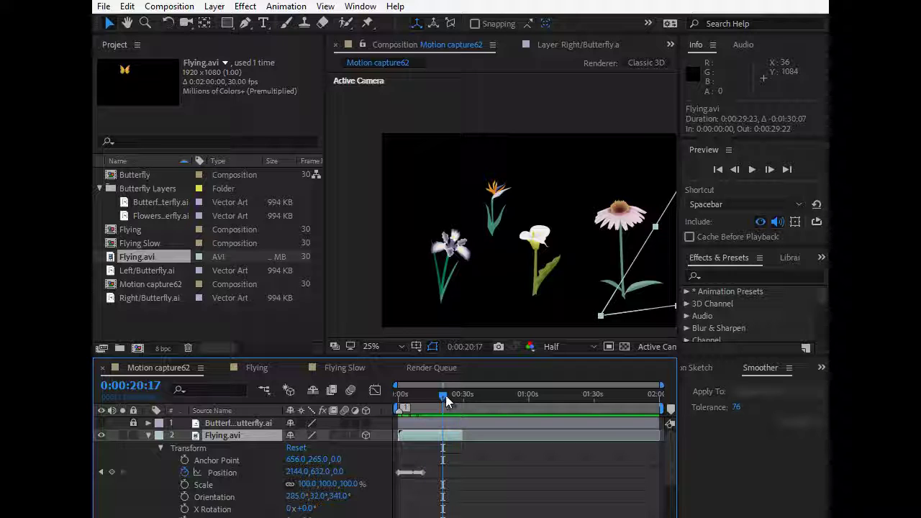
Extend the Flying.avi layer back to end at 0:01:59:29 and split it at 0:00:12:27
drag(445, 395, 430, 410)
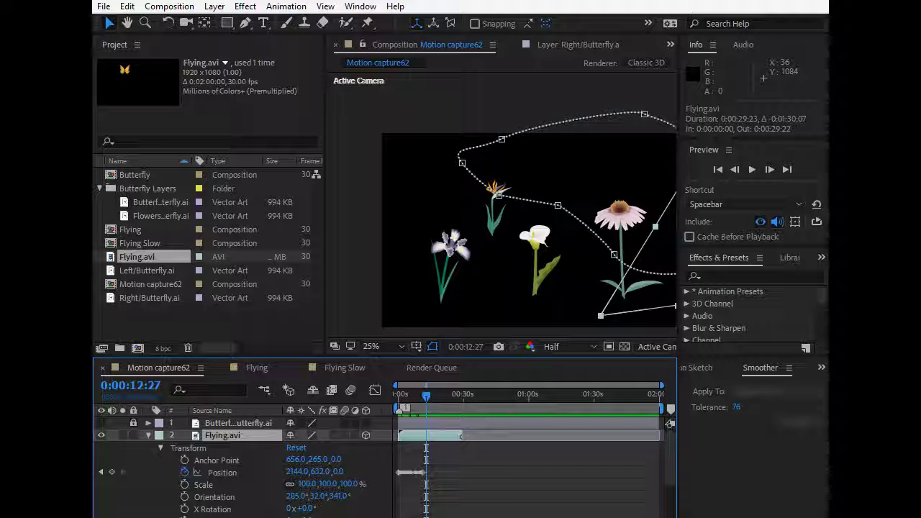
drag(461, 436, 661, 442)
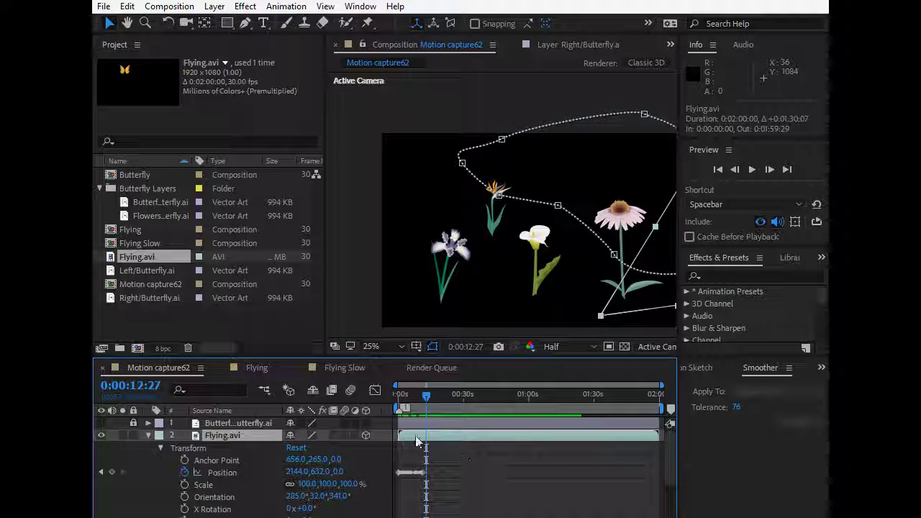
click(149, 435)
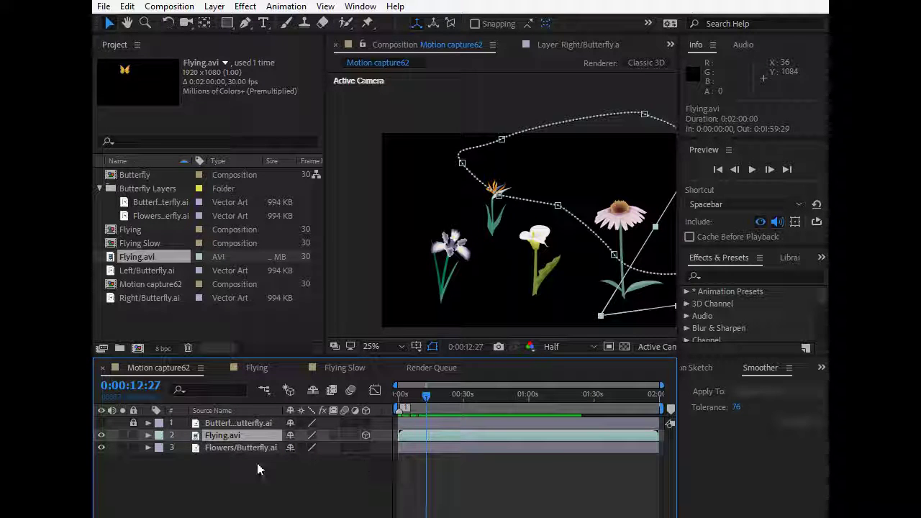
click(149, 434)
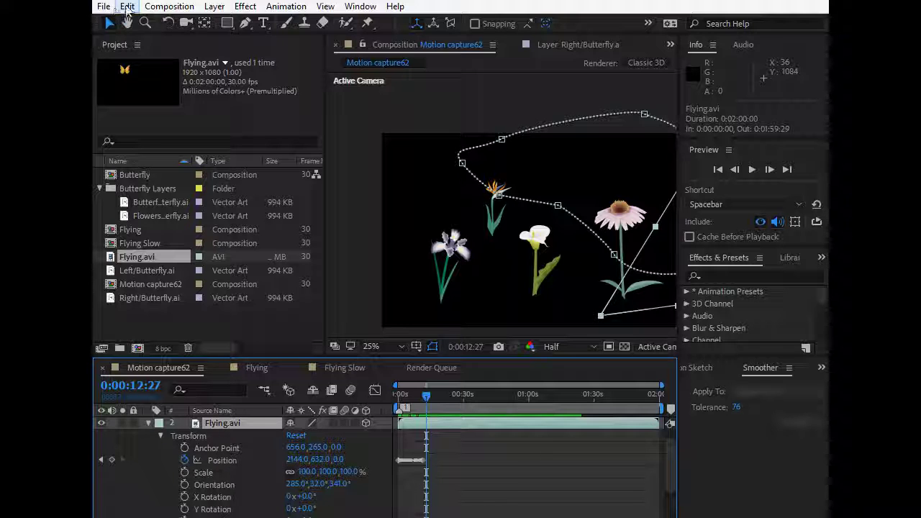
click(126, 6)
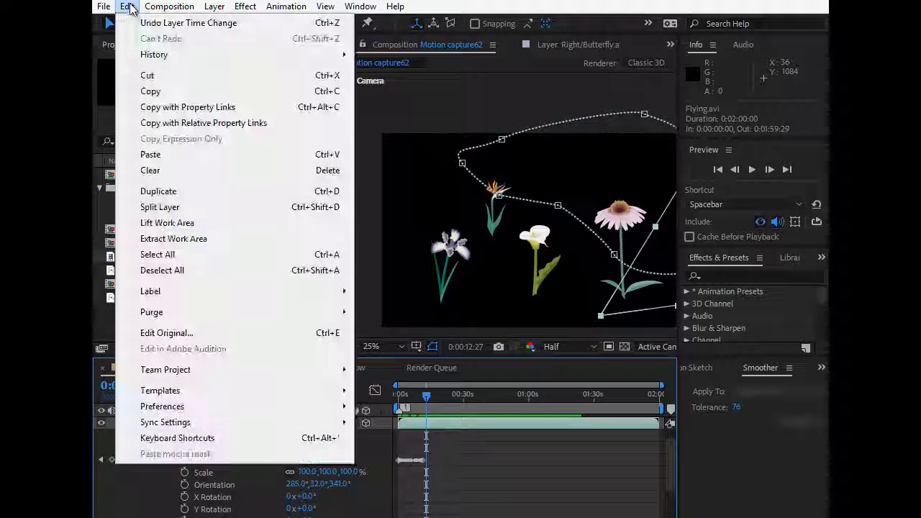
click(200, 206)
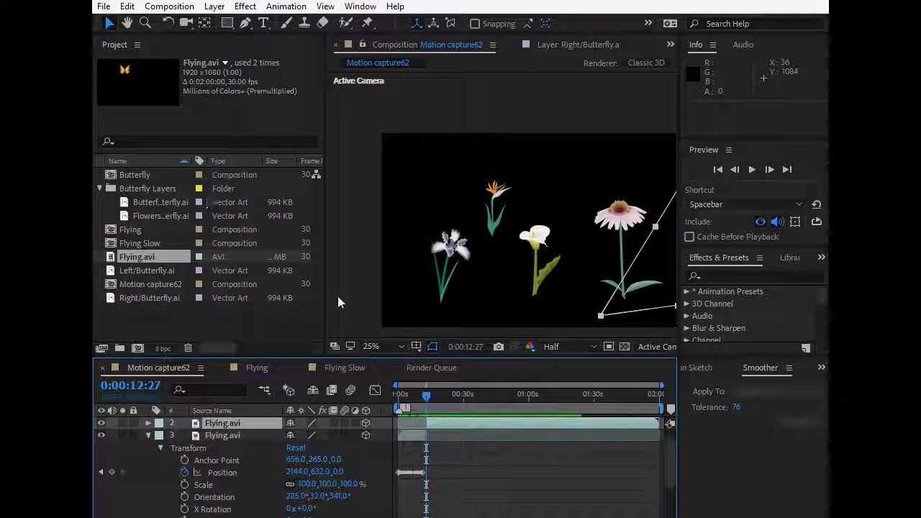
On the second part of the split Flying.avi layer, shift all Position keyframes so the first one falls at 0:00:14:16
mouse_move(426, 401)
mouse_down()
mouse_move(408, 405)
mouse_move(424, 406)
mouse_up()
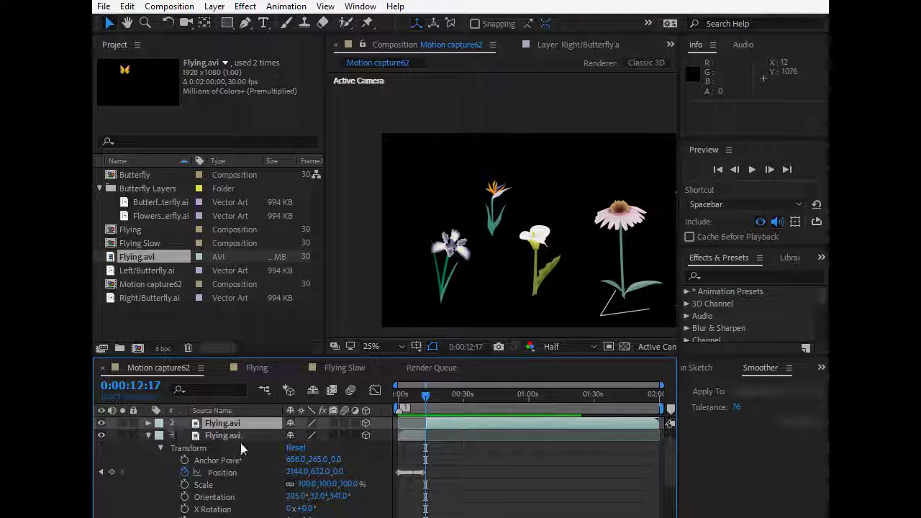
click(149, 423)
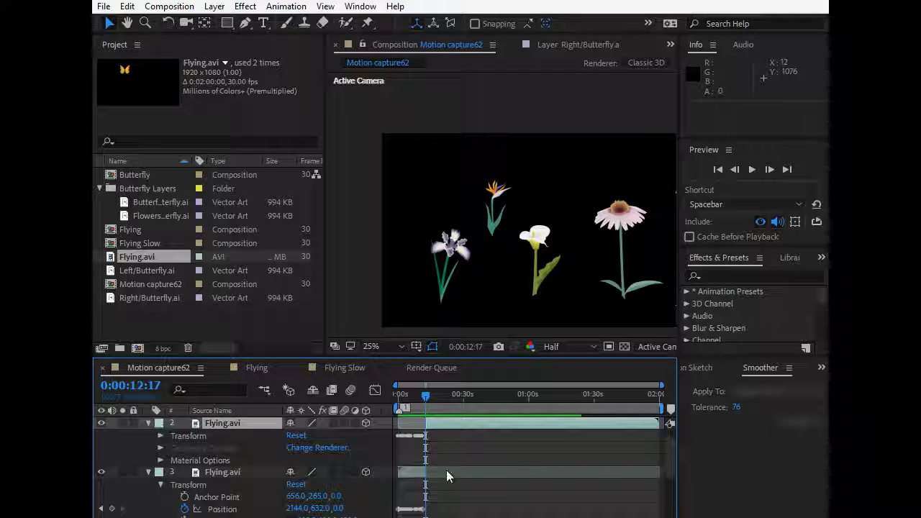
click(160, 436)
scroll(447, 431, up, 2)
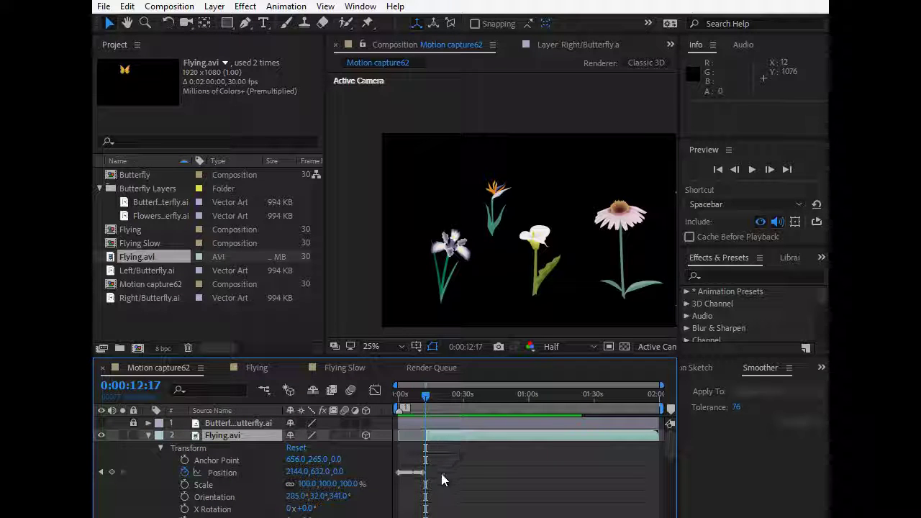
drag(441, 464, 429, 479)
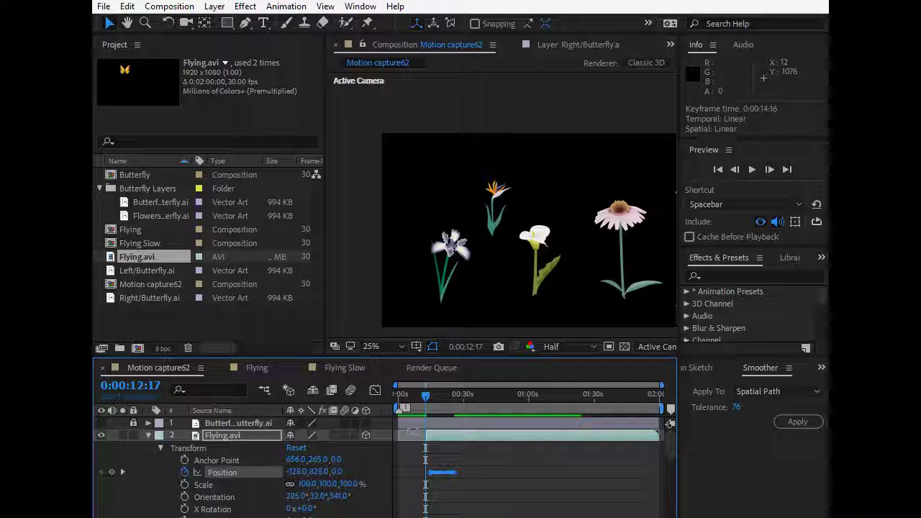
scroll(441, 449, down, 6)
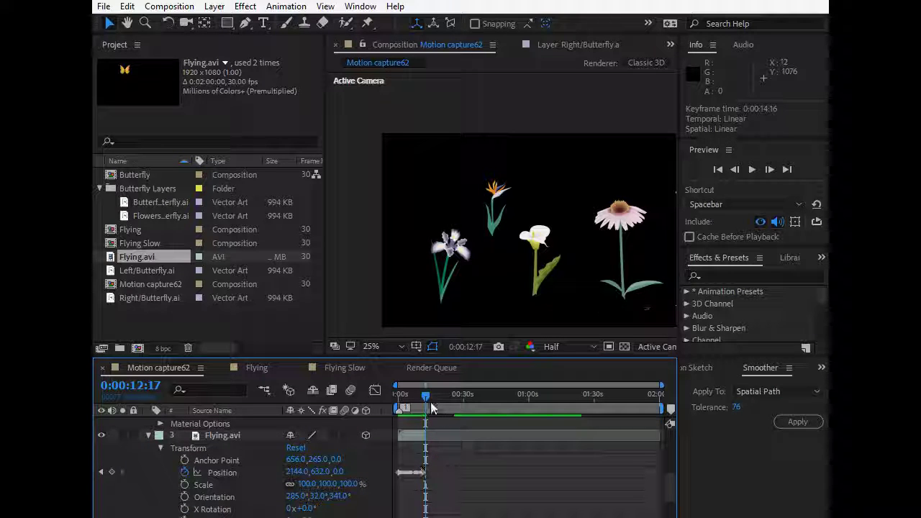
Preview the composition from the start, then enlarge the Timeline area and collapse the properties of the second Flying.avi part
key(Home)
key(space)
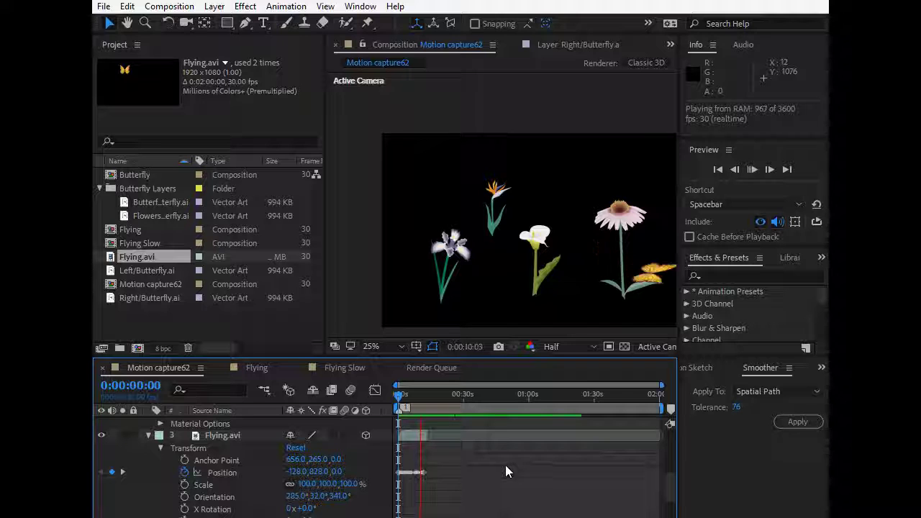
scroll(486, 457, up, 3)
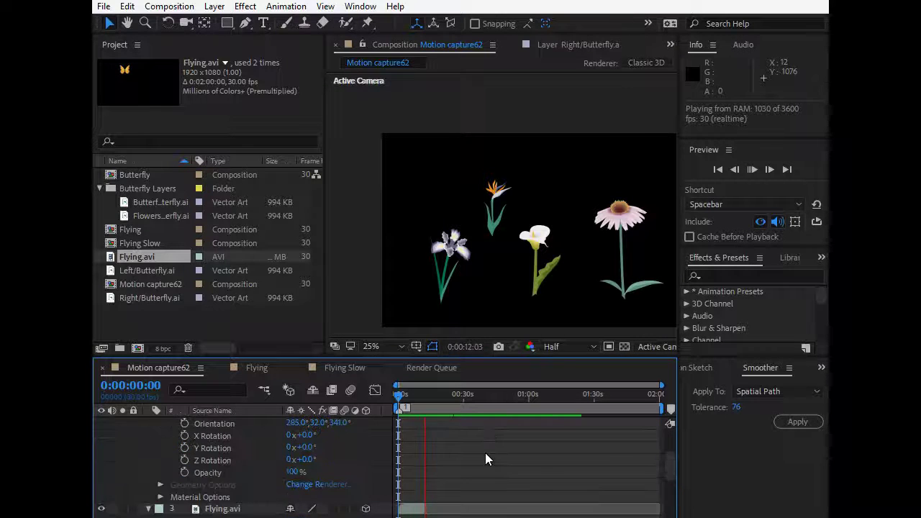
key(ctrl+z)
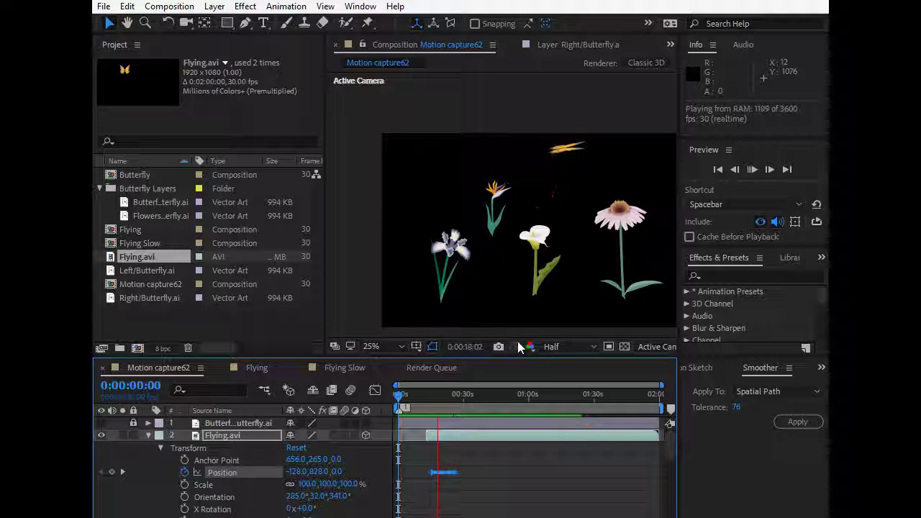
drag(527, 358, 529, 316)
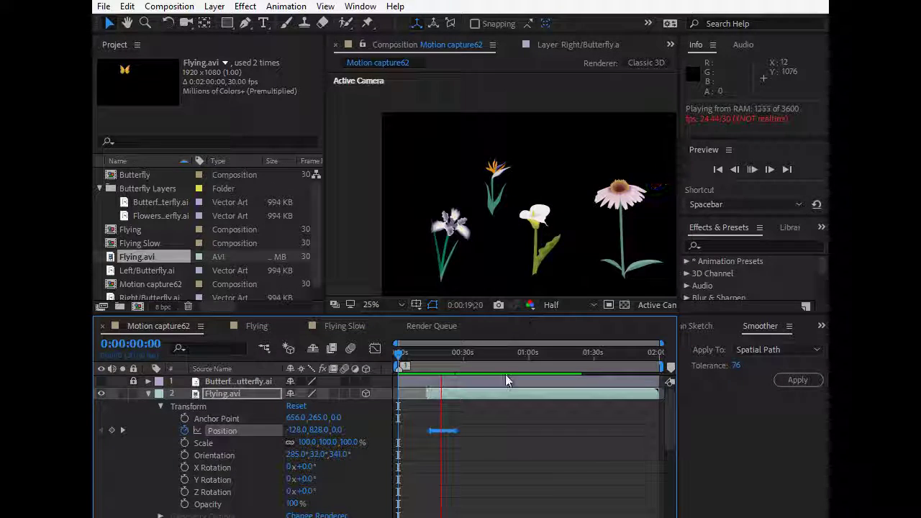
click(149, 394)
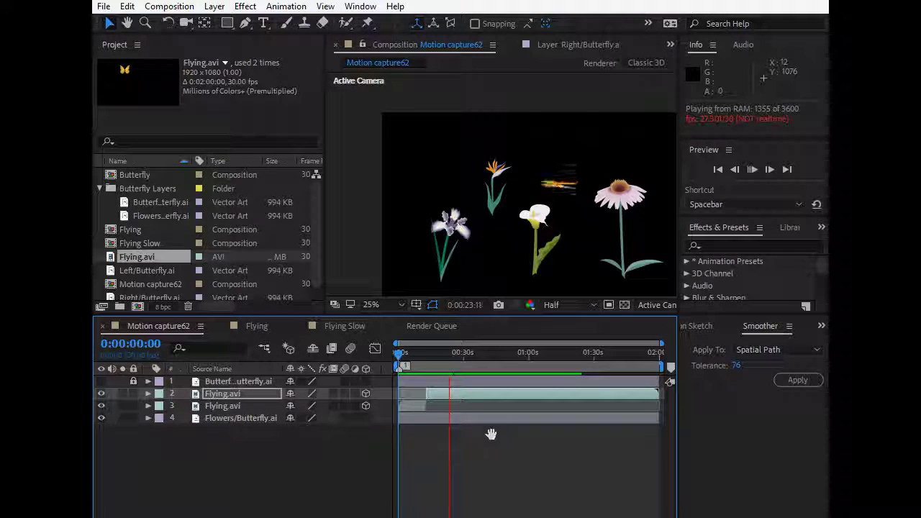
Inspect the two Flying.avi layers around the split point and review the editing commands available for the second part
drag(450, 369, 422, 366)
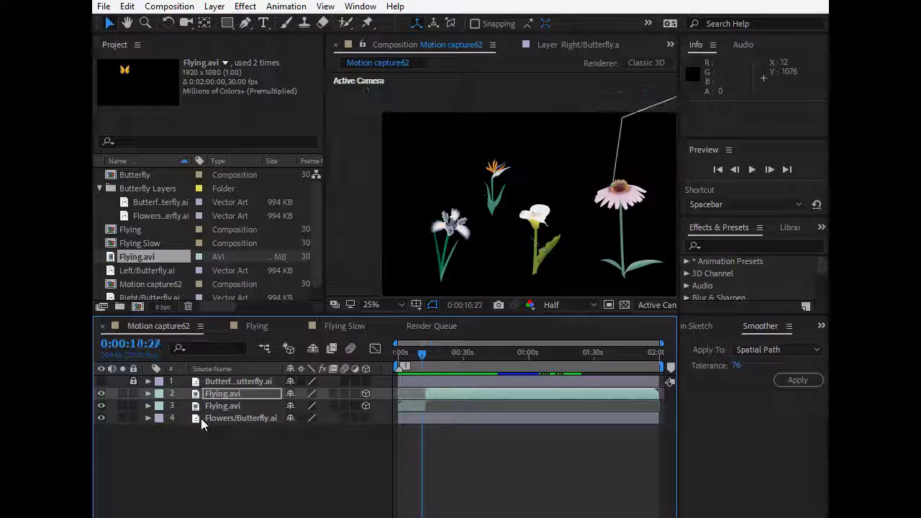
click(240, 407)
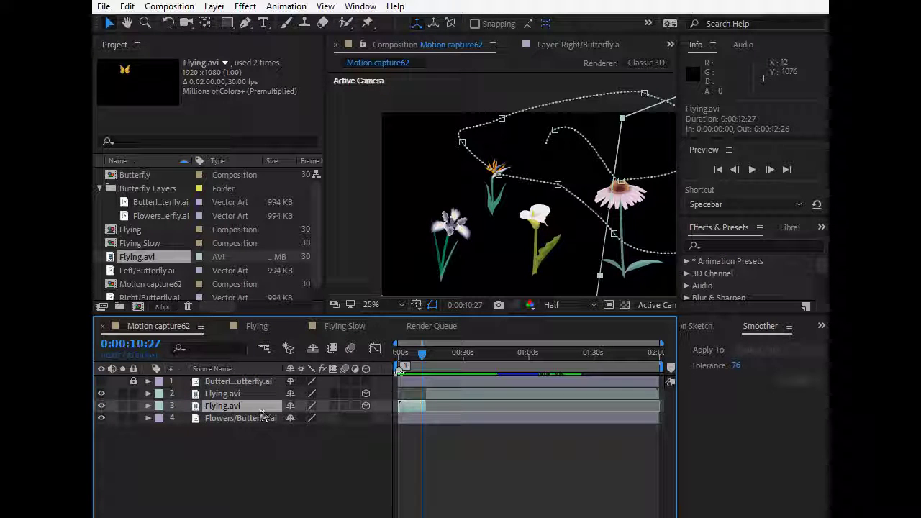
drag(421, 351, 427, 357)
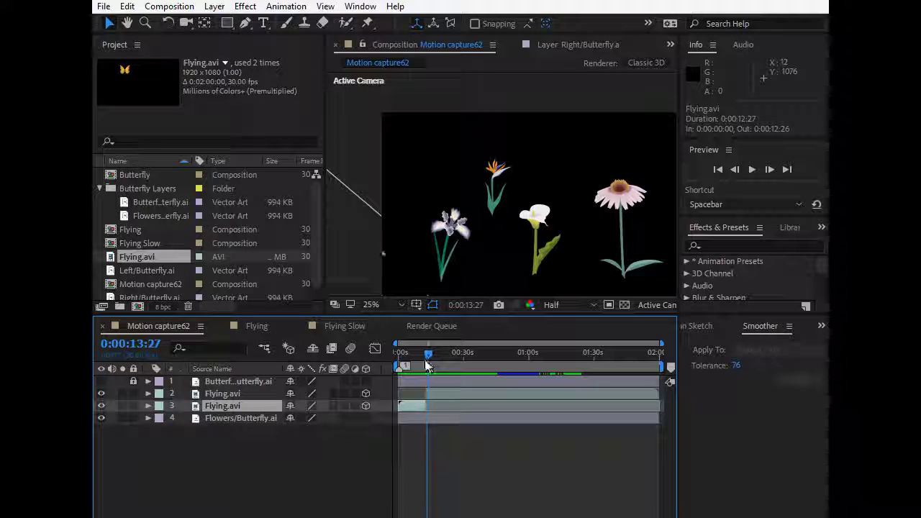
click(443, 393)
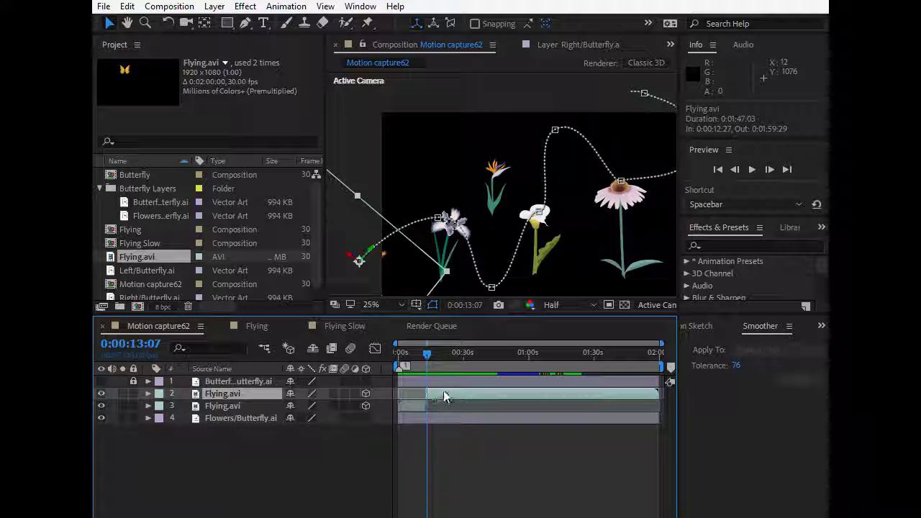
click(128, 6)
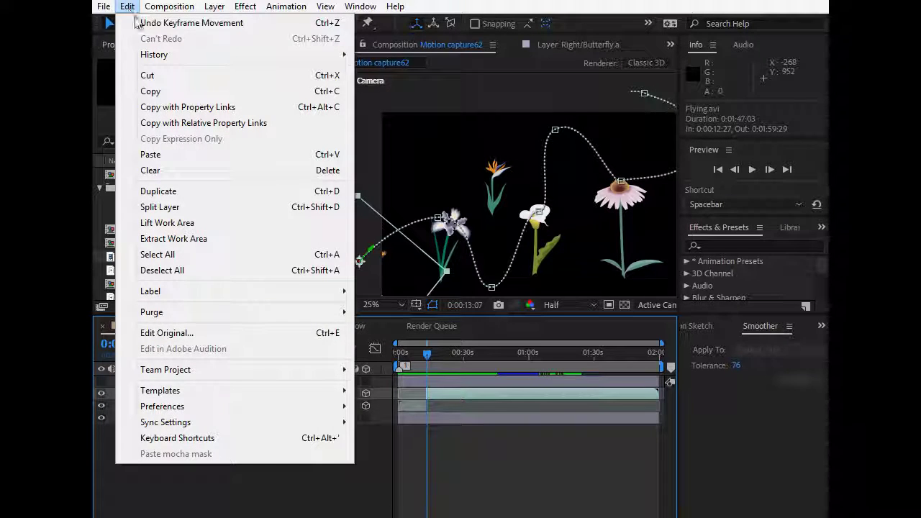
click(475, 393)
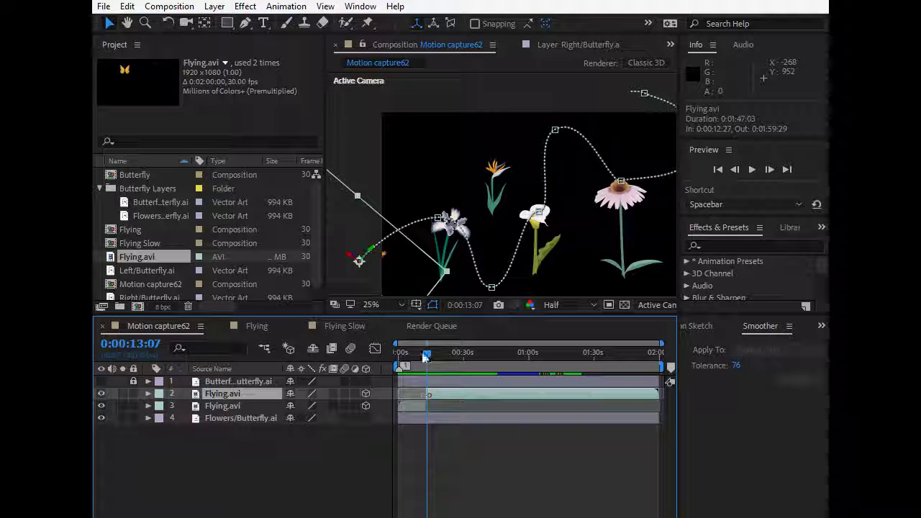
Magnify the time range and shift all Position keyframes of the second Flying.avi part so the first falls at 0:00:13:16
drag(662, 344, 492, 353)
click(497, 353)
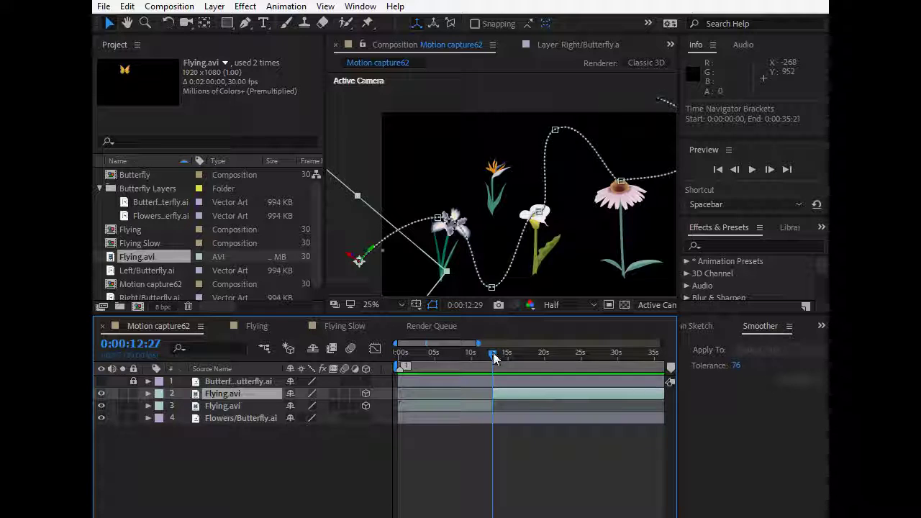
click(148, 393)
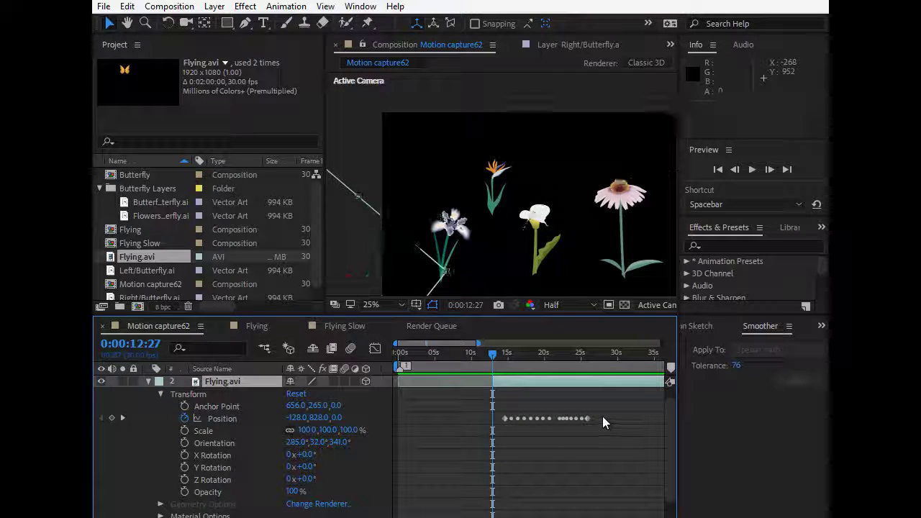
drag(602, 416, 496, 426)
click(502, 423)
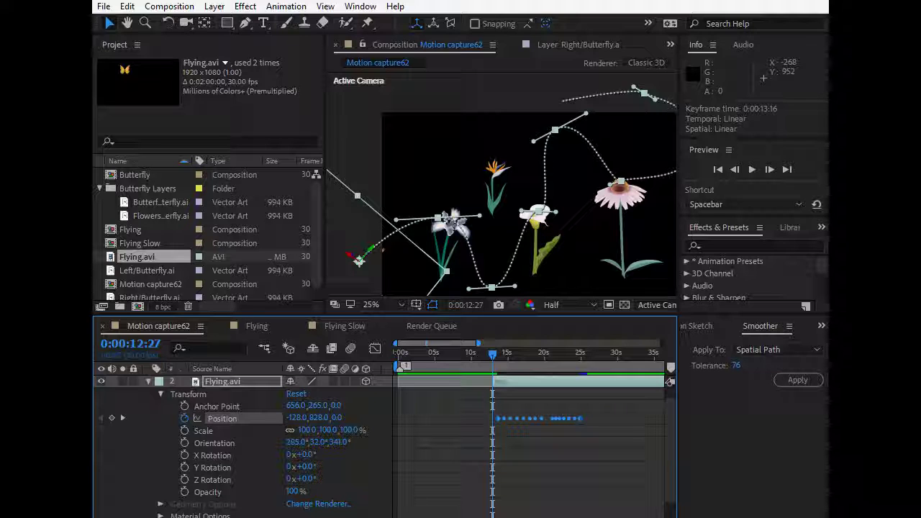
Try starting the second part's Position keyframes at 0:00:00:14, then shift them all so the first falls at 0:00:13:28
click(527, 430)
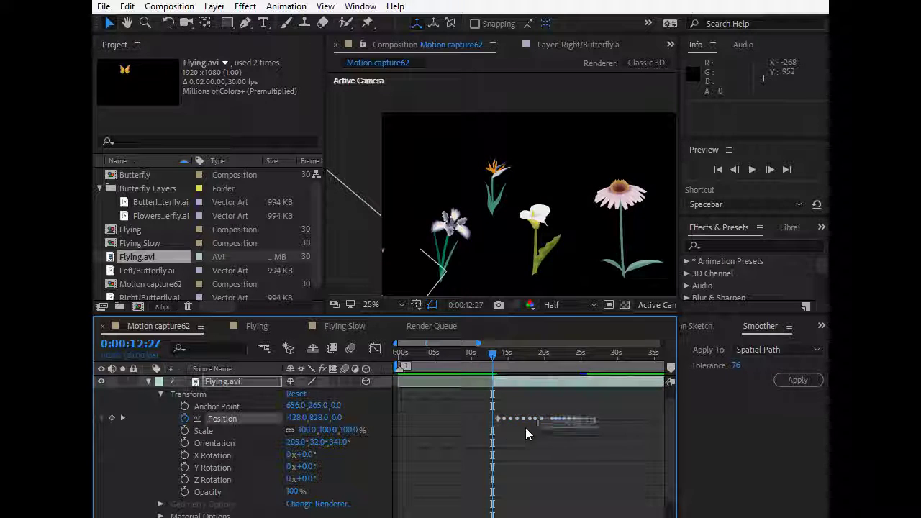
drag(600, 432, 401, 422)
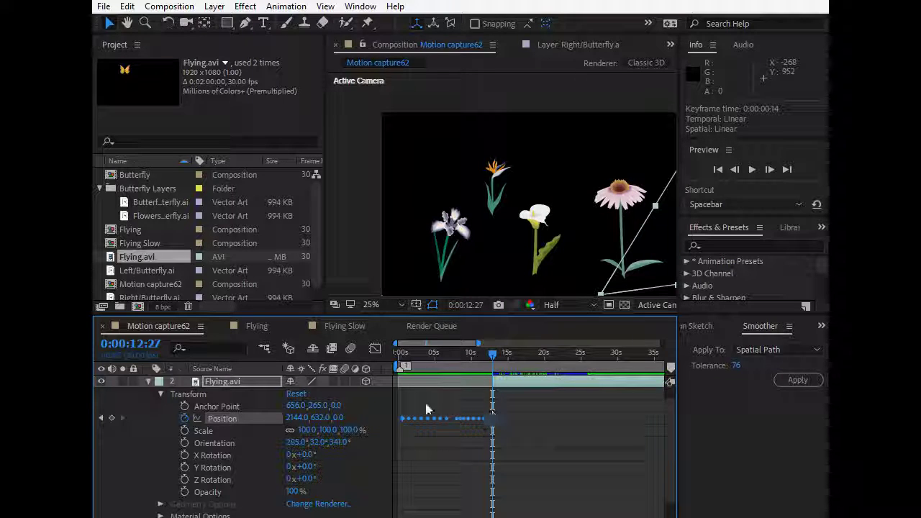
drag(400, 417, 500, 426)
drag(493, 358, 496, 359)
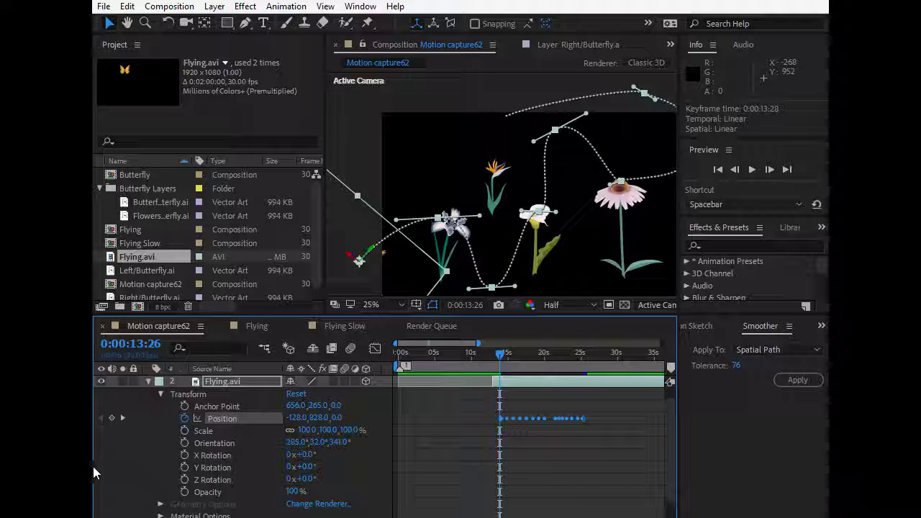
At 0:00:13:28, select only the second Flying.avi part's first Position keyframe and set its X position to -167, undoing the shift of the whole path
click(122, 418)
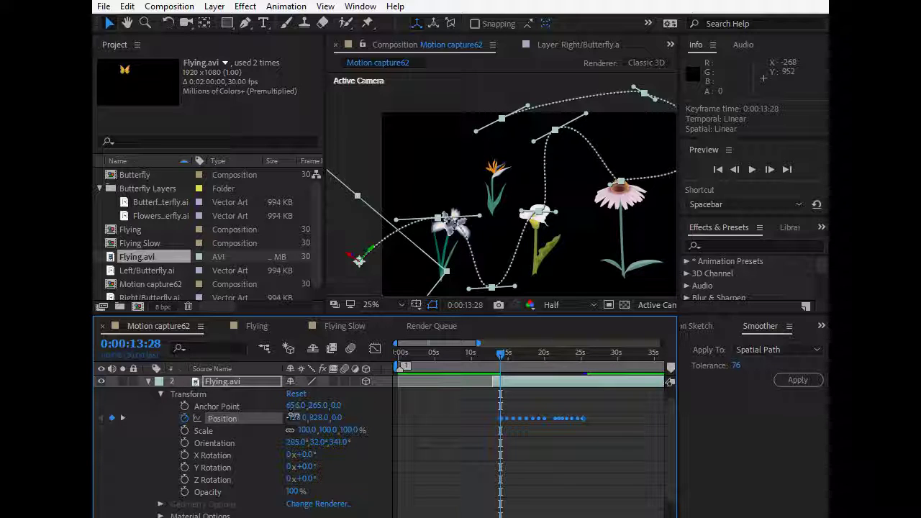
drag(291, 416, 278, 418)
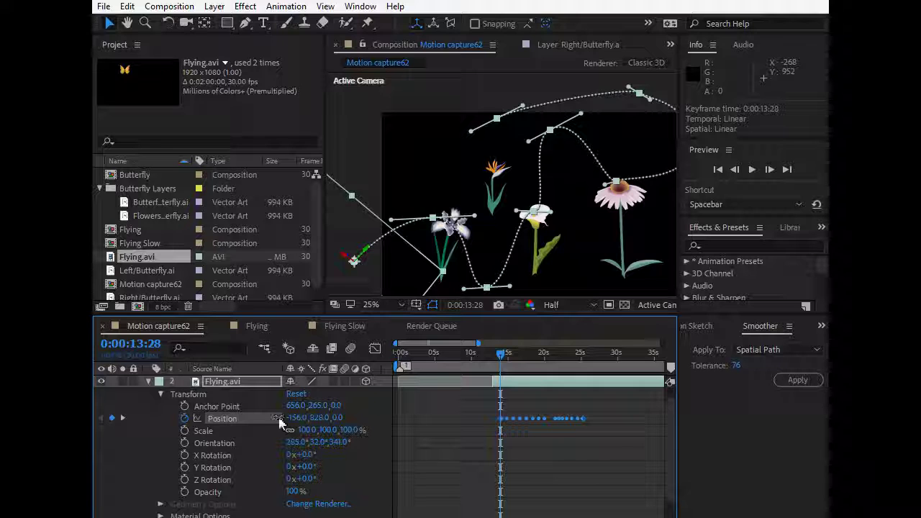
drag(292, 406, 350, 408)
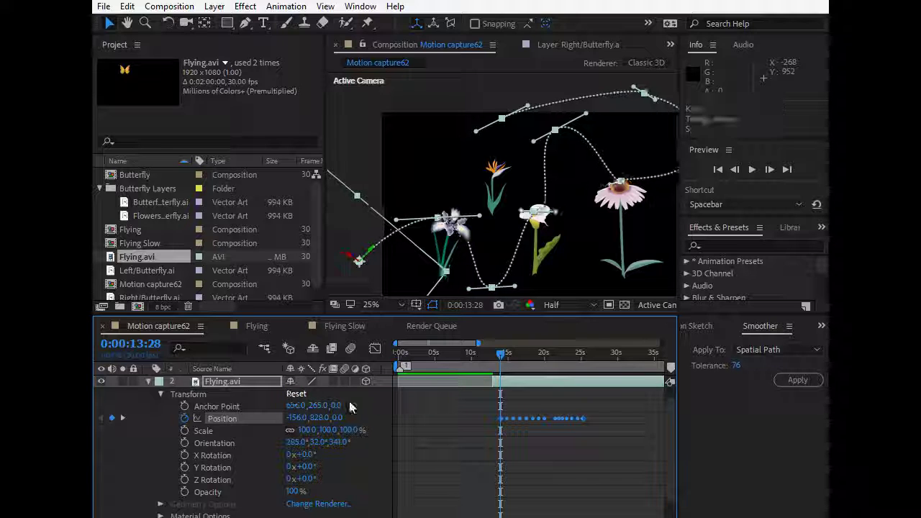
click(508, 425)
click(502, 420)
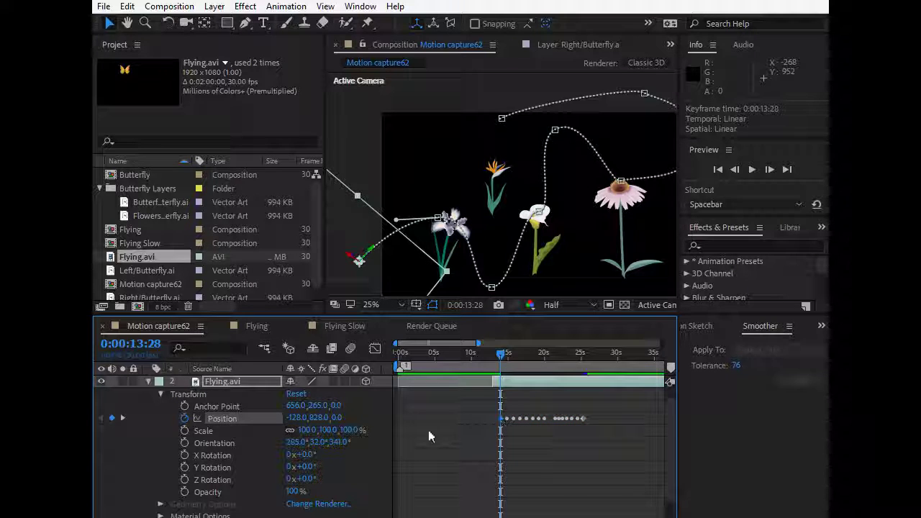
drag(292, 423, 279, 430)
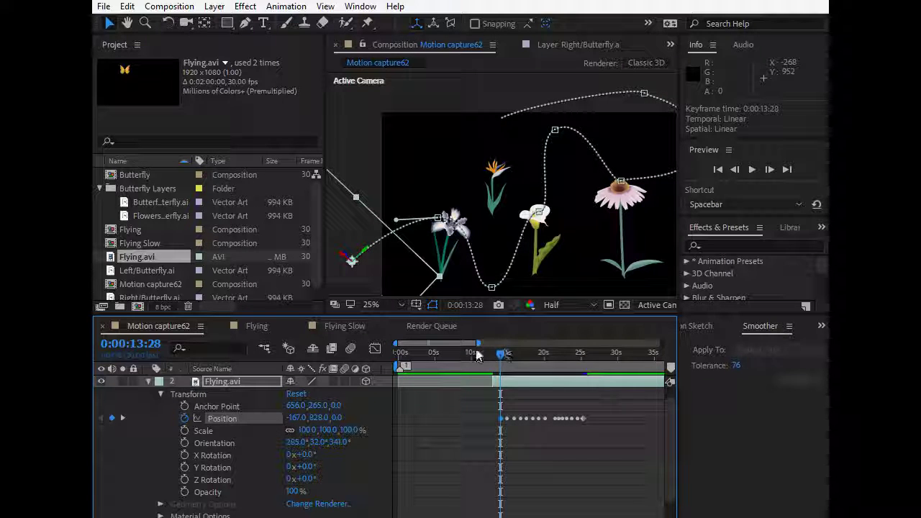
Show the composition's full time range, collapse the second Flying.avi part's properties and preview from the start
drag(478, 344, 661, 339)
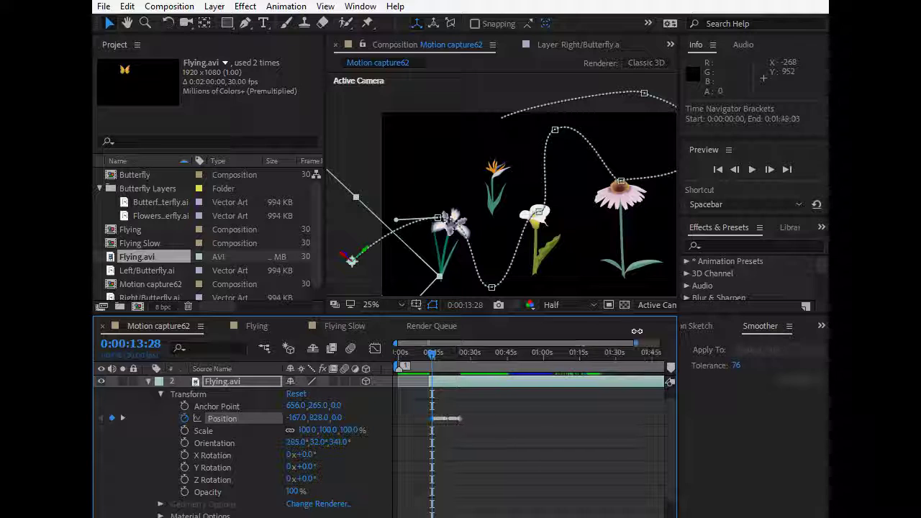
click(149, 382)
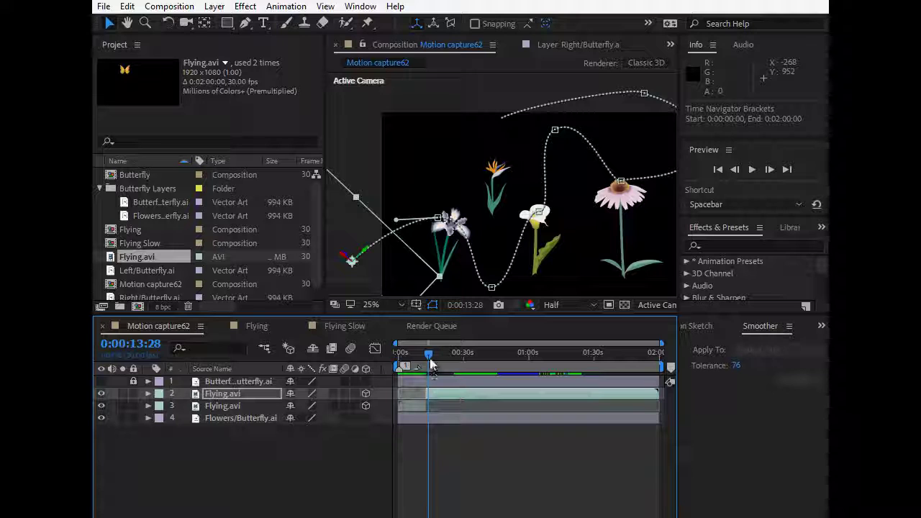
key(space)
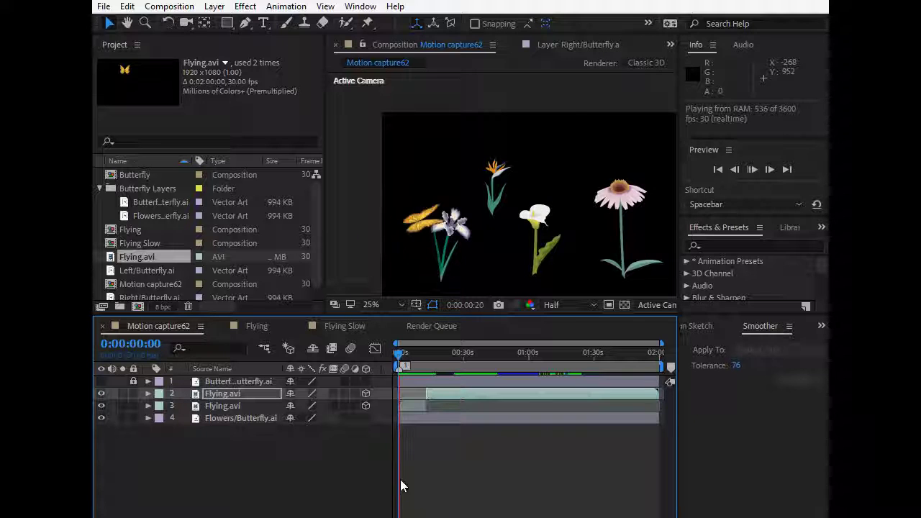
Set the X position of the first Flying.avi part's keyframe at 0:00:00:00 to -178 and preview the whole frame from the start
click(420, 407)
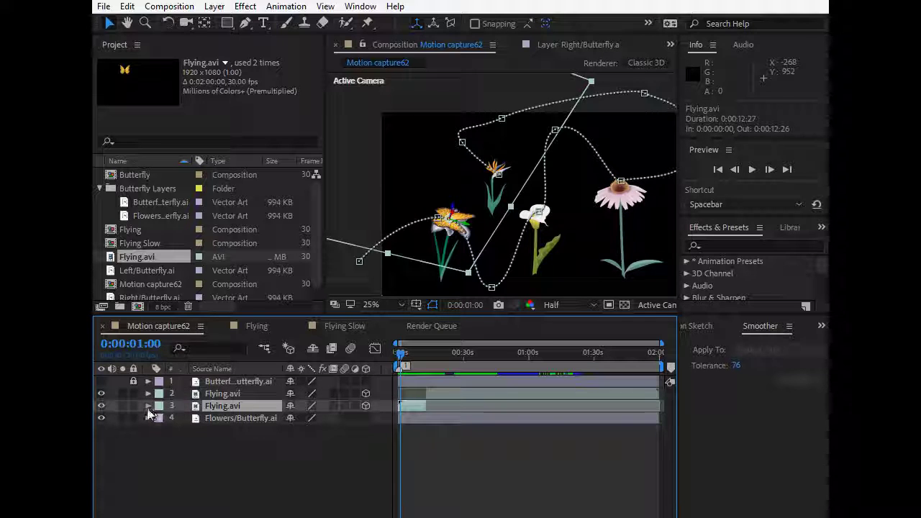
click(148, 406)
click(400, 417)
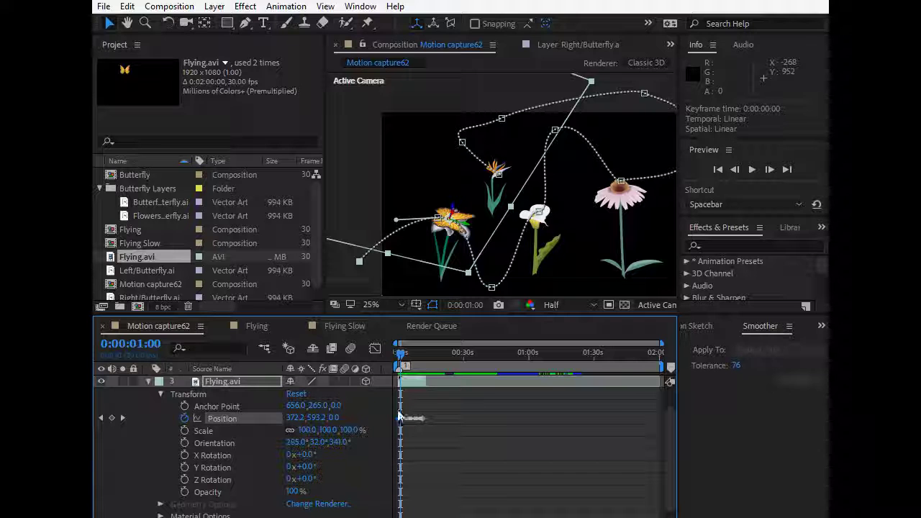
drag(401, 356, 393, 354)
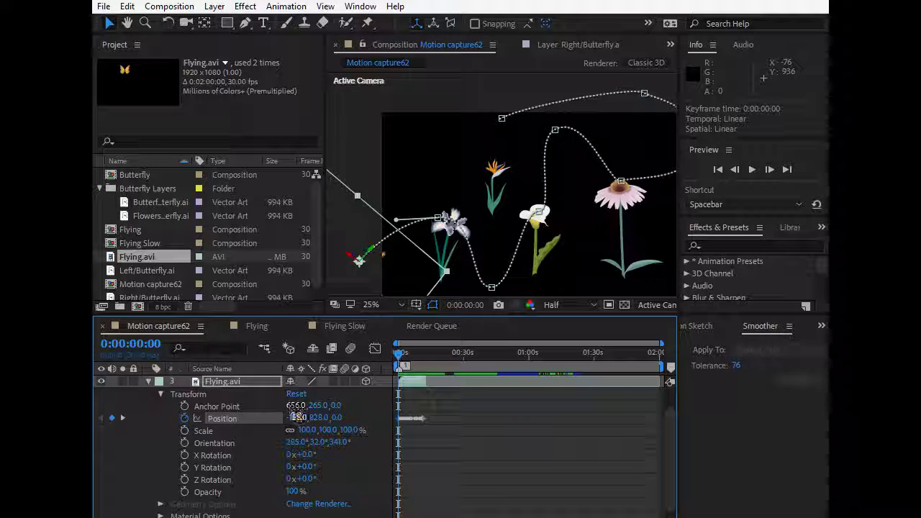
drag(297, 418, 266, 420)
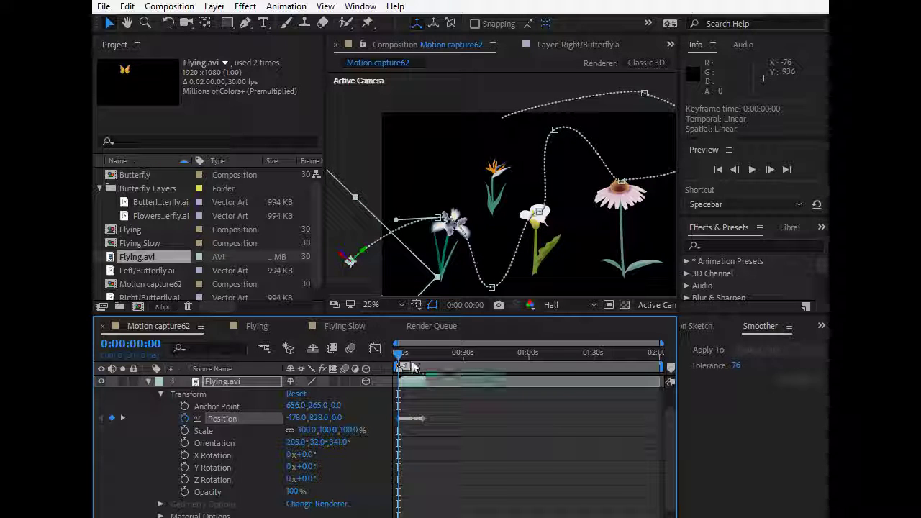
key(space)
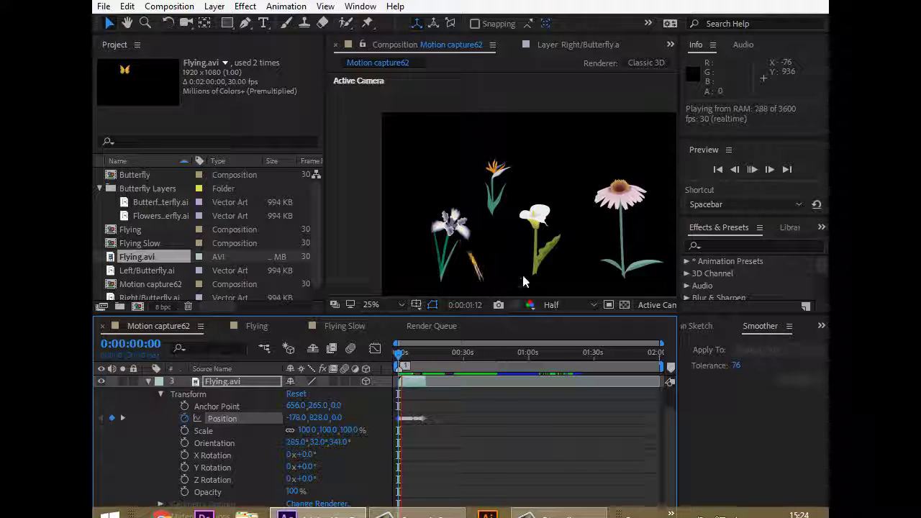
scroll(546, 256, down, 1)
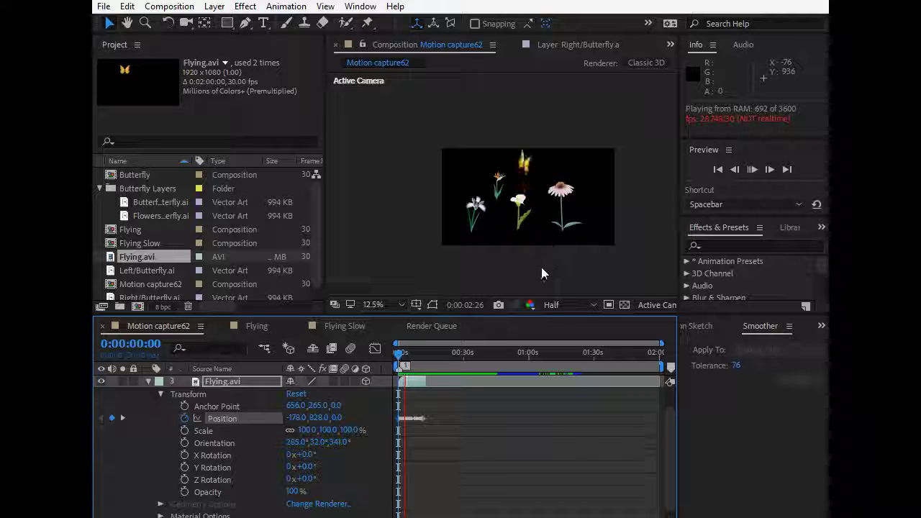